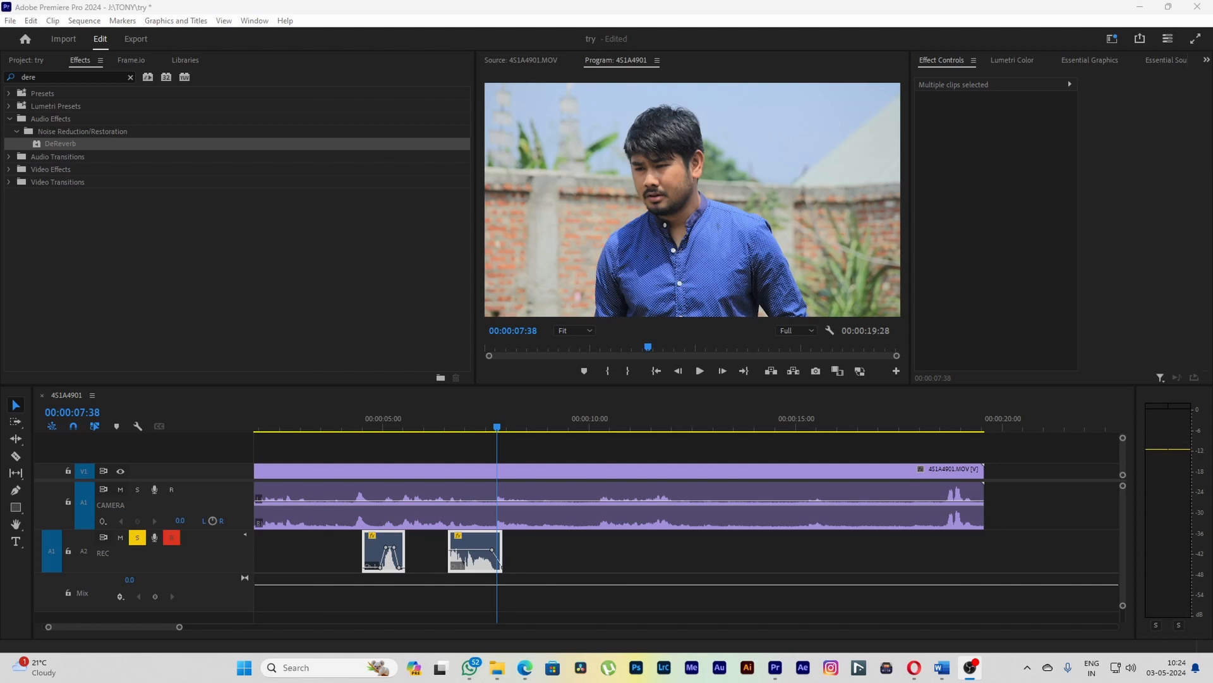
- Move the playhead to 00:00:06:24 and search the effects for "reve" in place of the earlier search
left_click(445, 422)
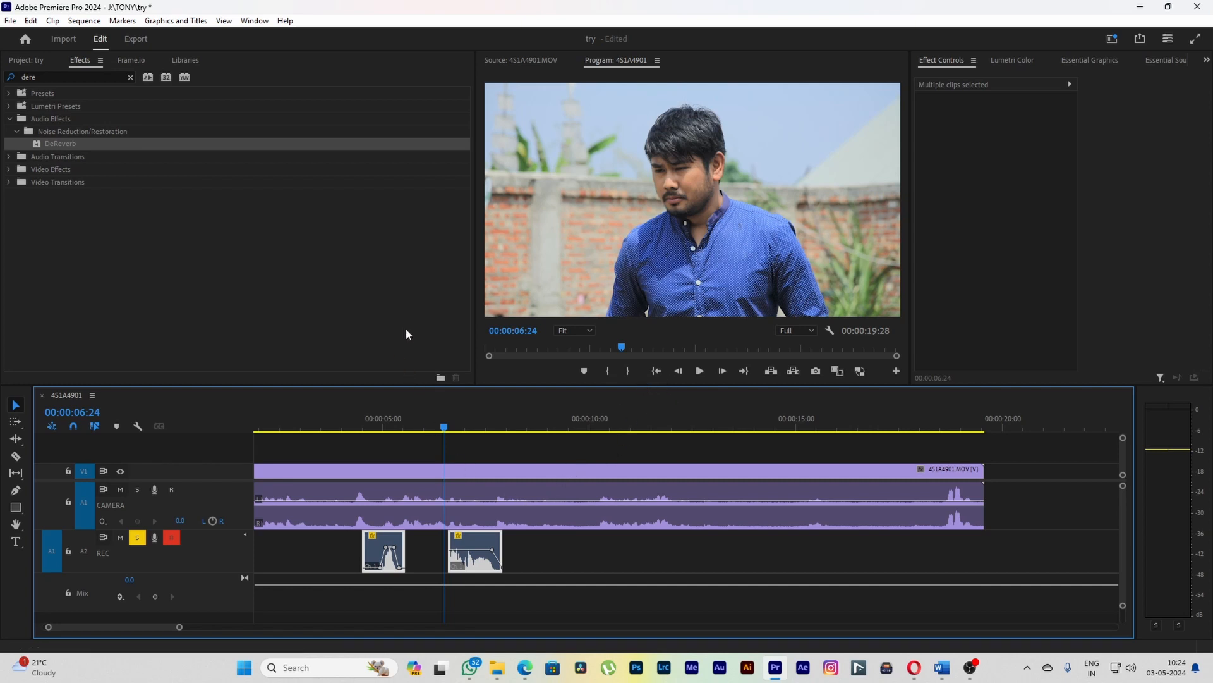
left_click(130, 78)
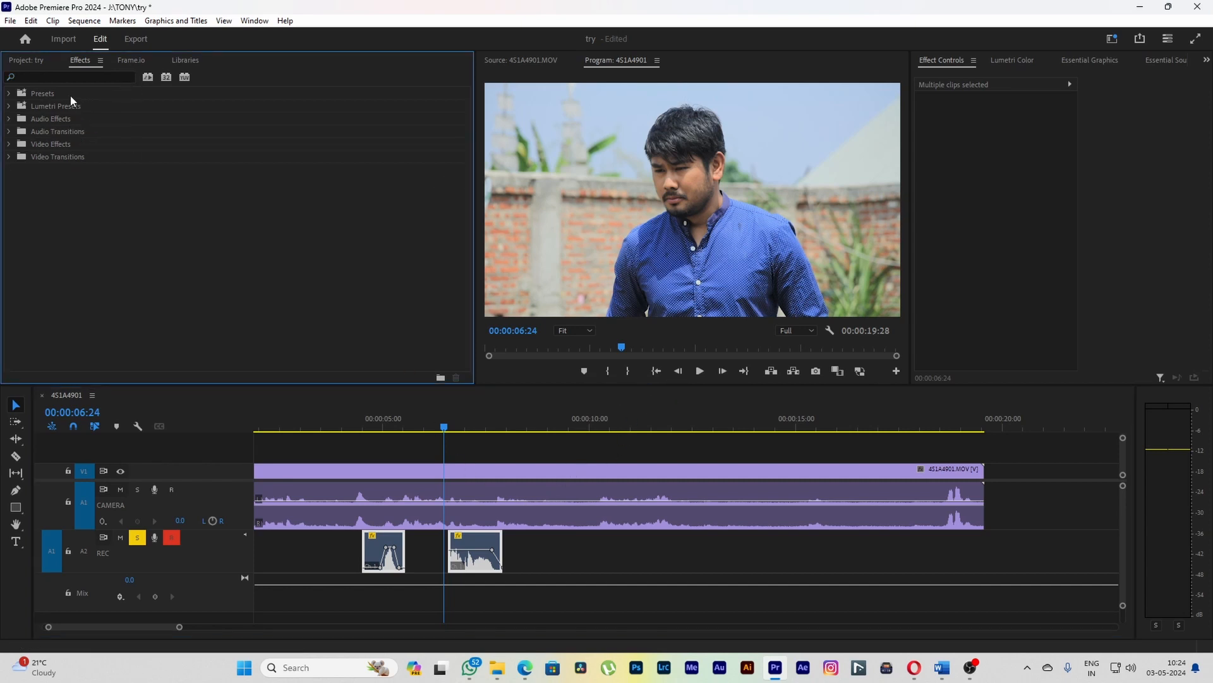
left_click(24, 62)
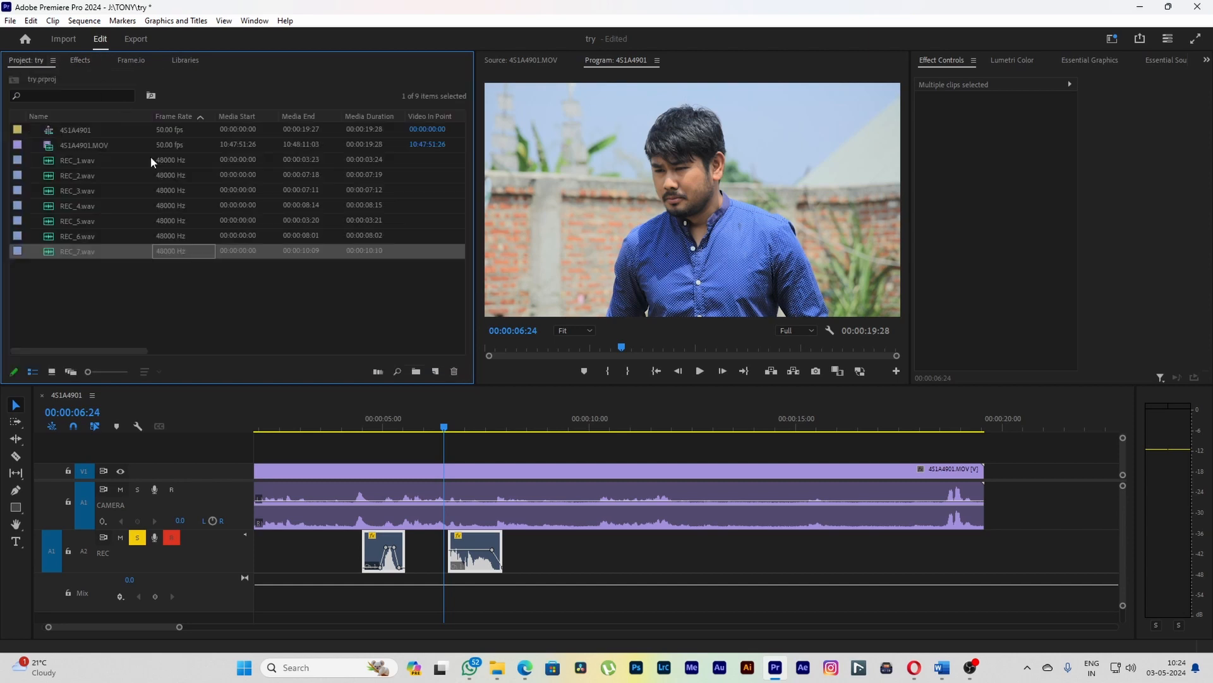
left_click(79, 62)
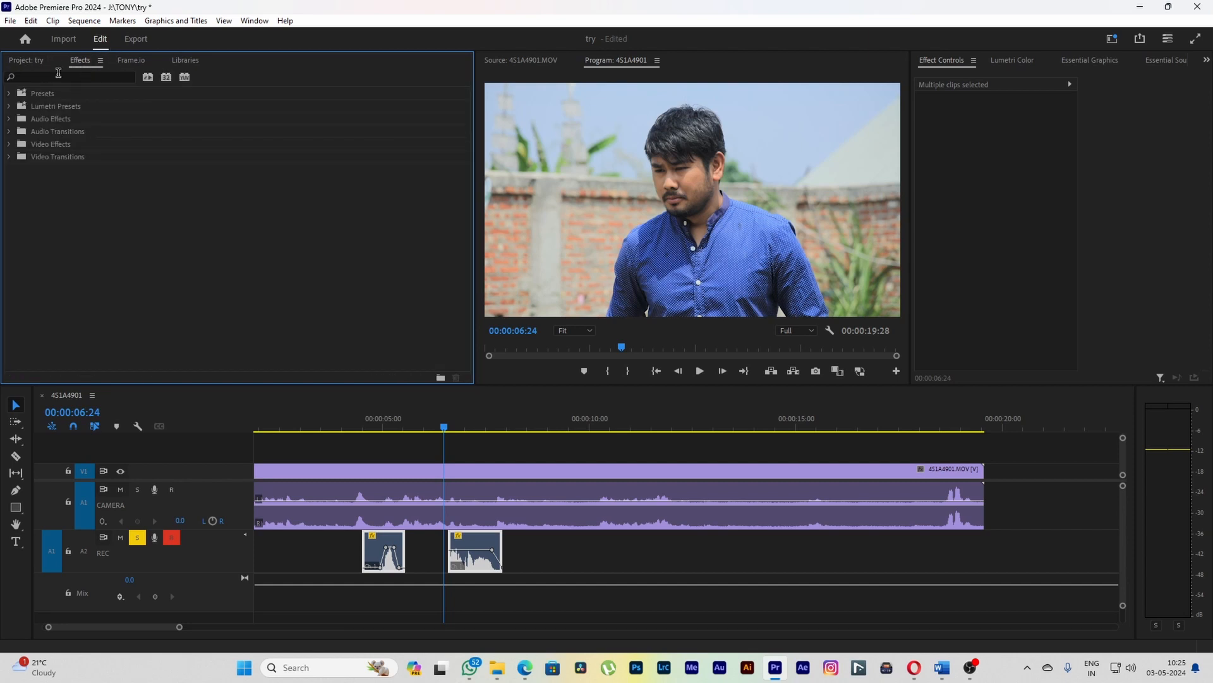
left_click(58, 73)
type("reve")
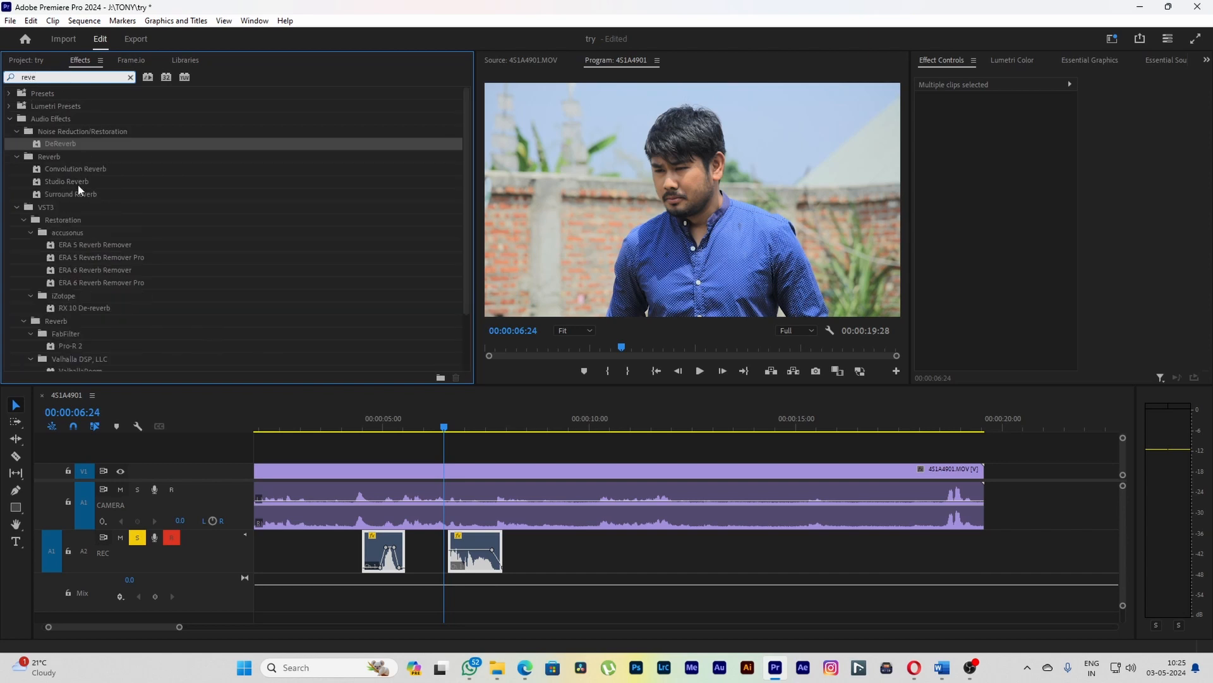
scroll(101, 216, "down", 2)
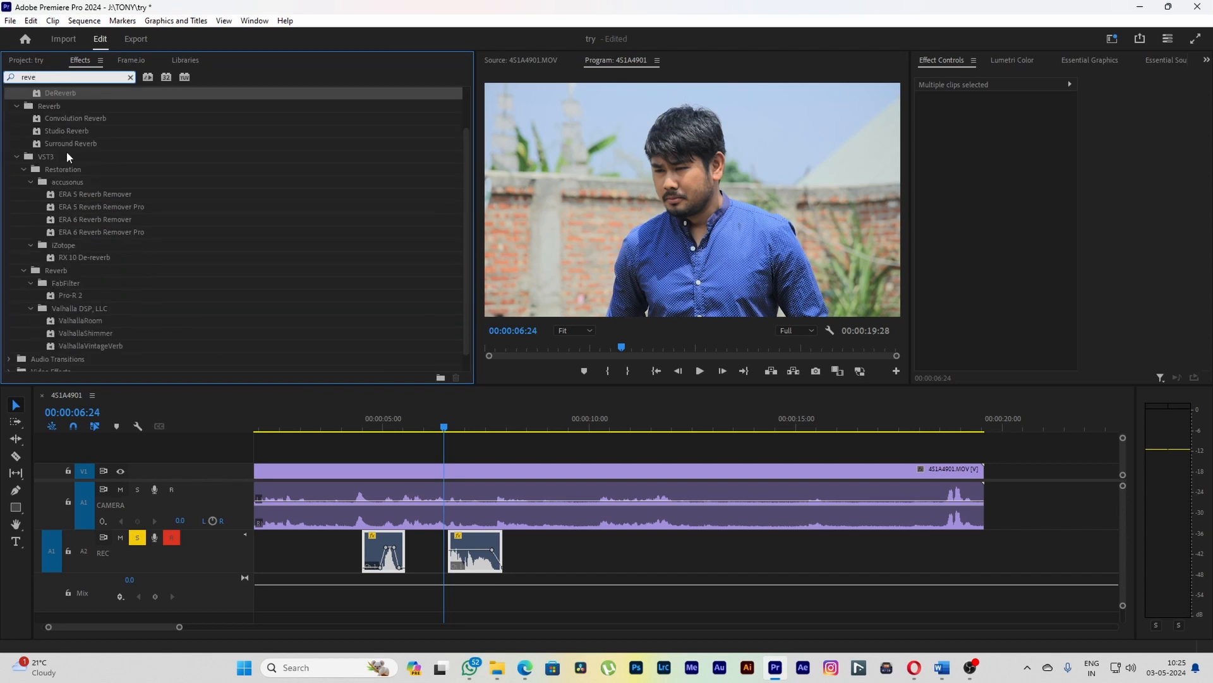
- Apply Studio Reverb to the selected REC clips and extend the second clip's start to the playhead
left_click(58, 131)
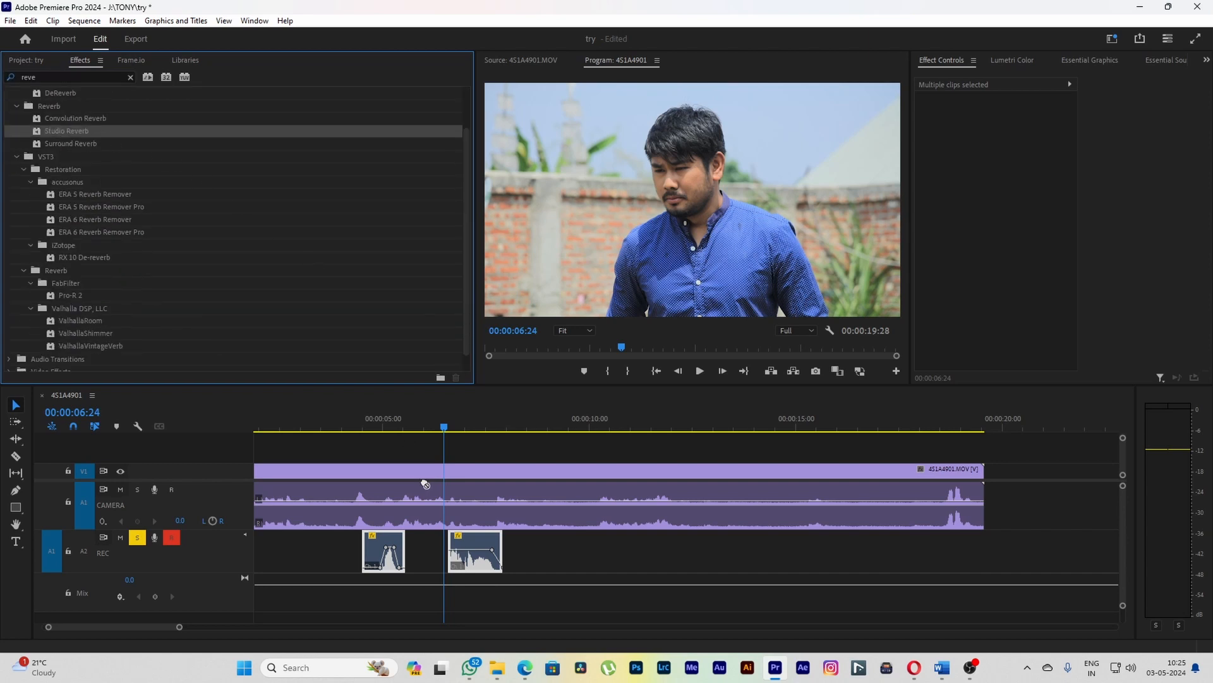
left_click_drag(450, 555, 444, 556)
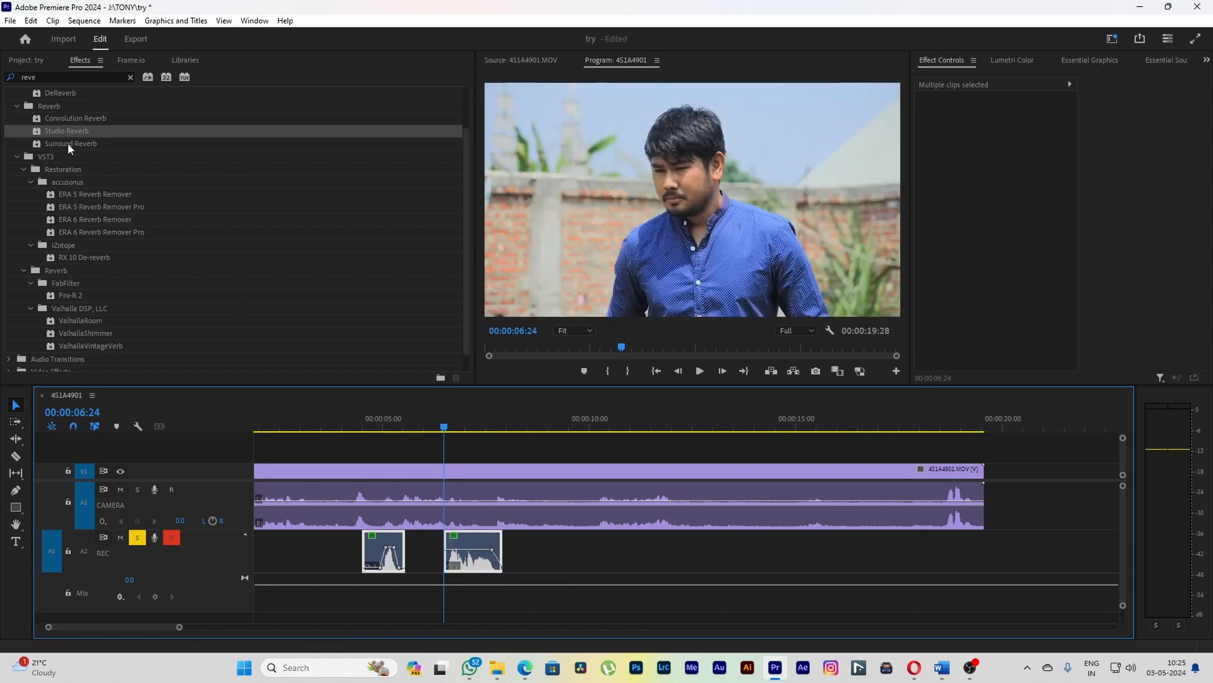
left_click_drag(66, 131, 471, 572)
left_click(496, 556)
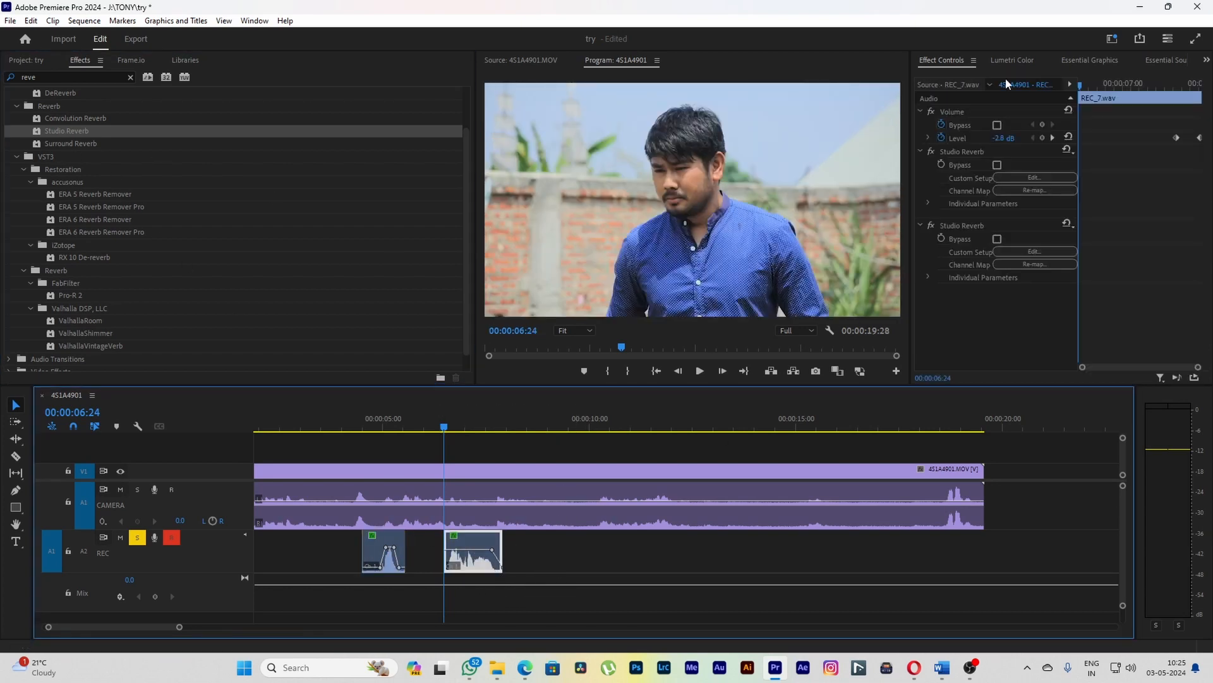
left_click(996, 59)
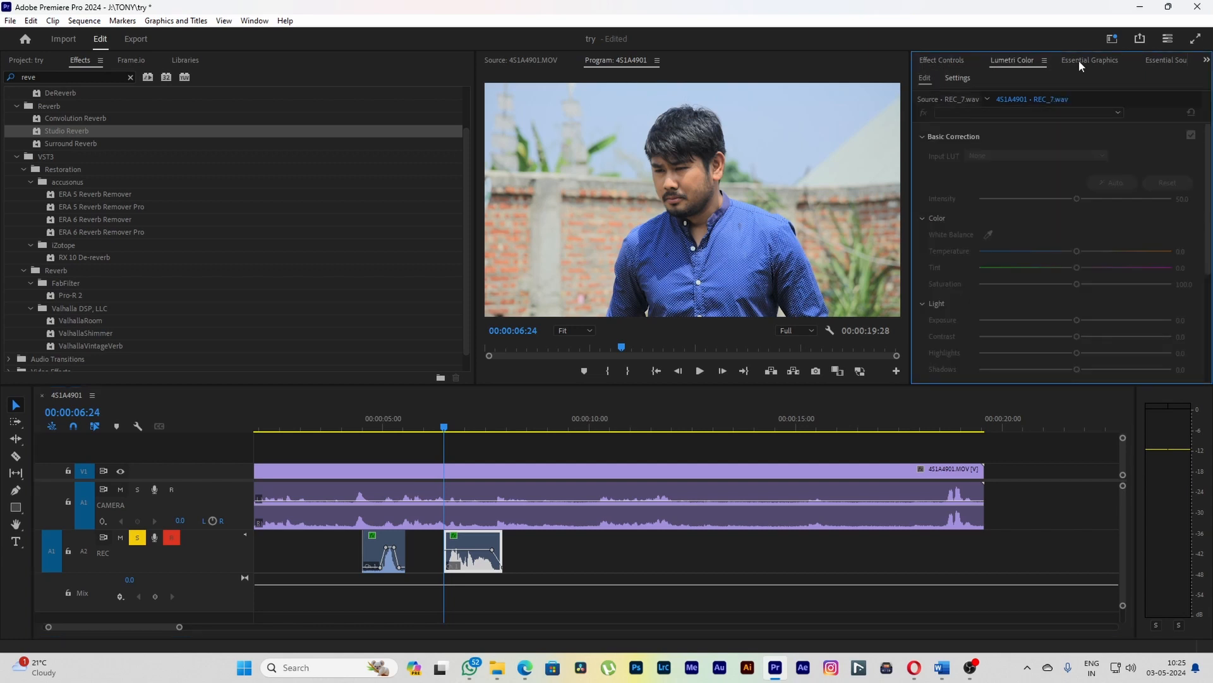
left_click(1079, 59)
left_click(1166, 62)
left_click(1037, 61)
left_click(918, 59)
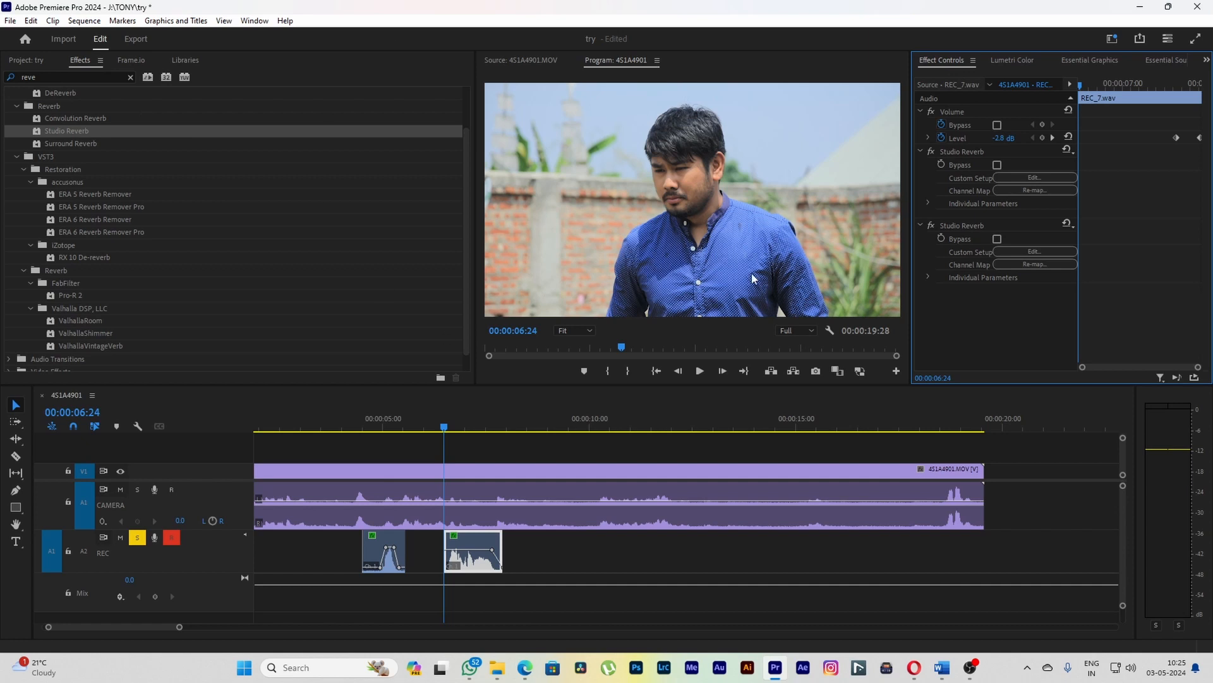
- Delete the duplicate Studio Reverb effect from the REC_7.wav clip and open the remaining one's custom setup
left_click(965, 222)
key("Delete")
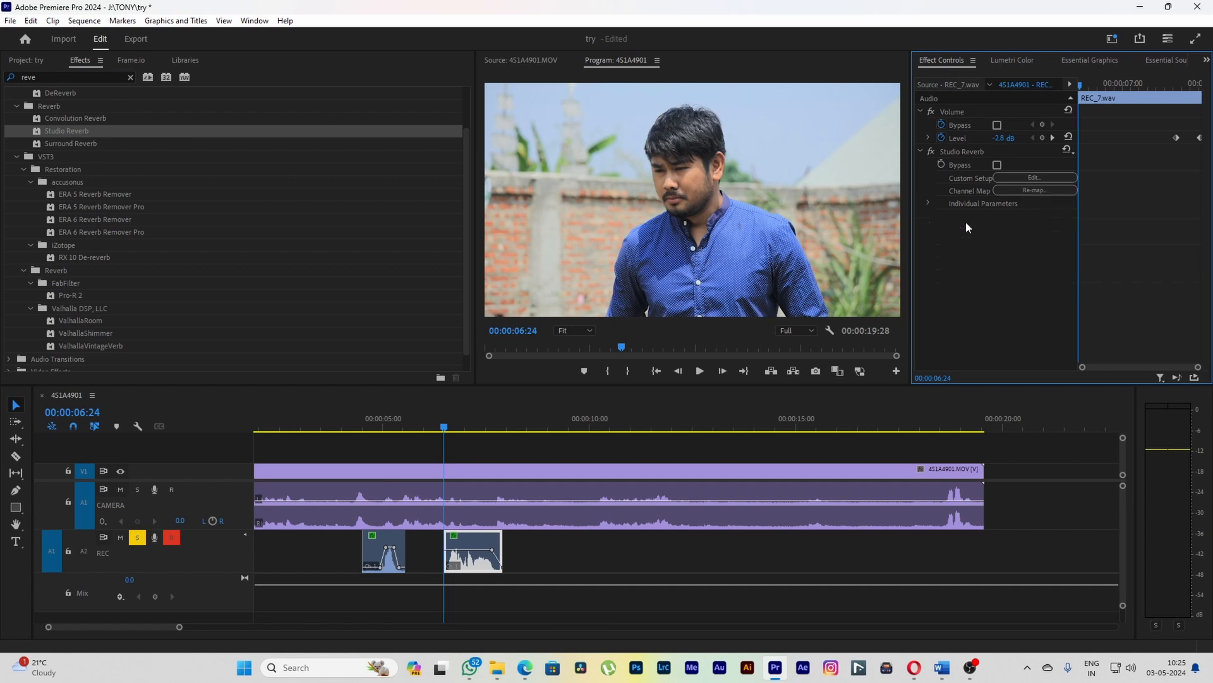
left_click(964, 150)
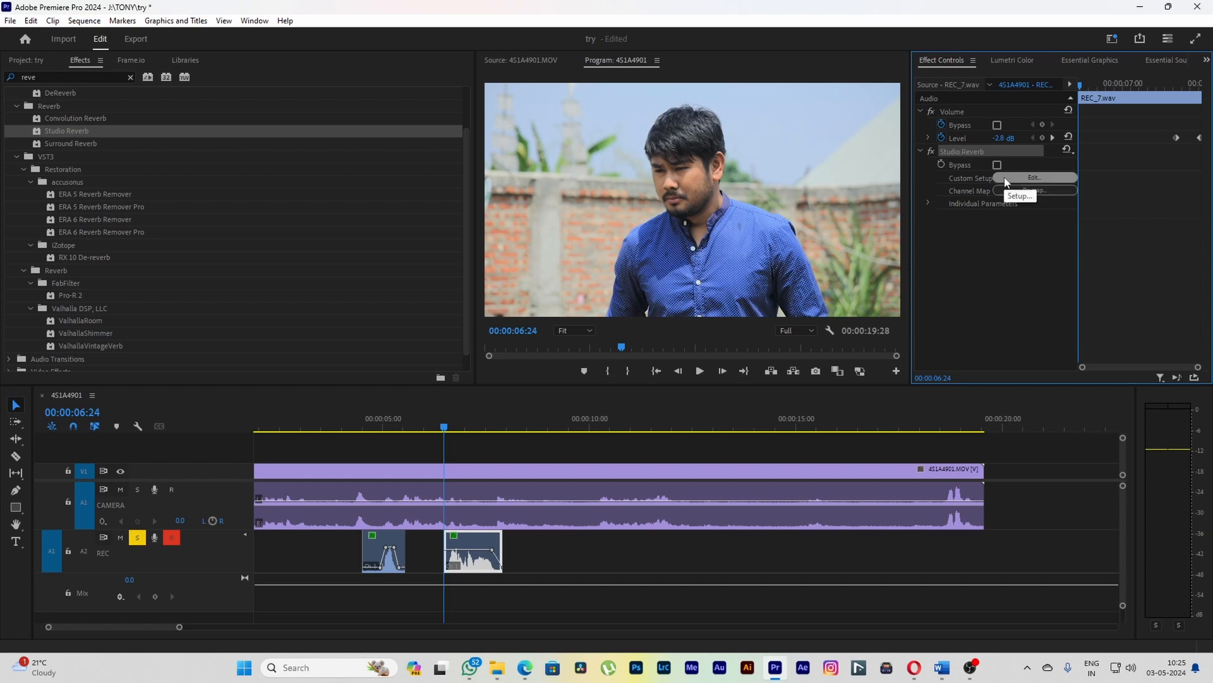
left_click(1032, 179)
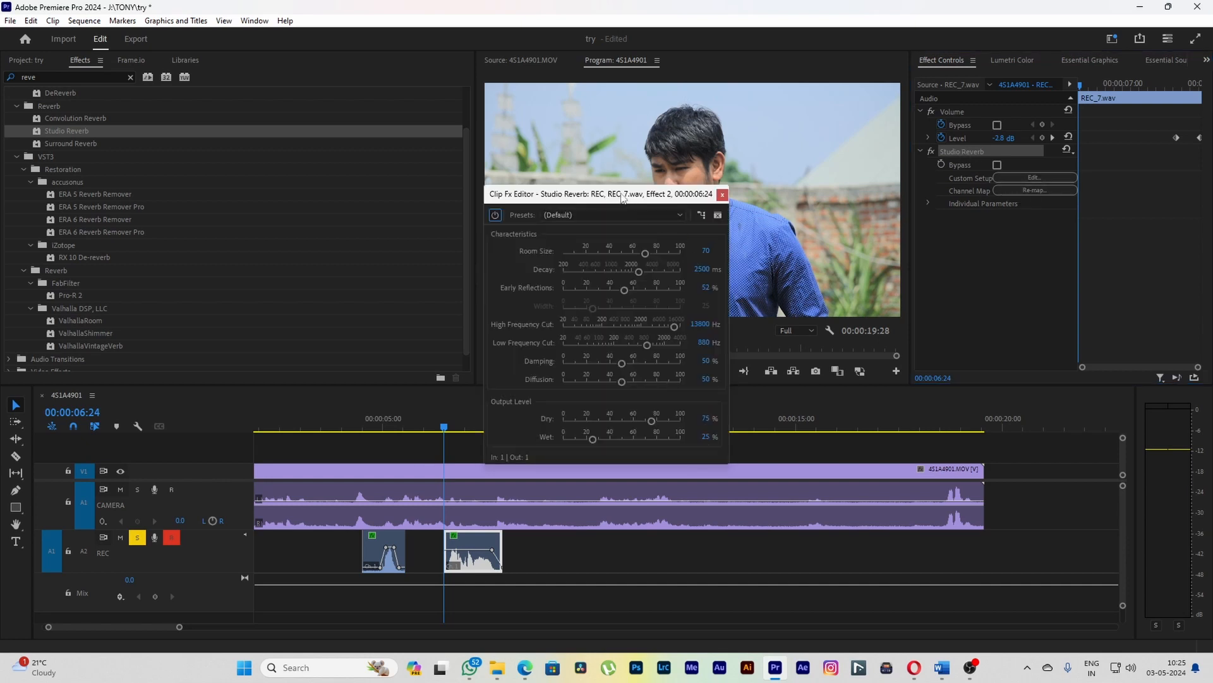
left_click_drag(621, 190, 911, 61)
- Set the Studio Reverb preset to Vocal Reverb (large) and audition the REC_7.wav clip before and after the change
left_click(437, 423)
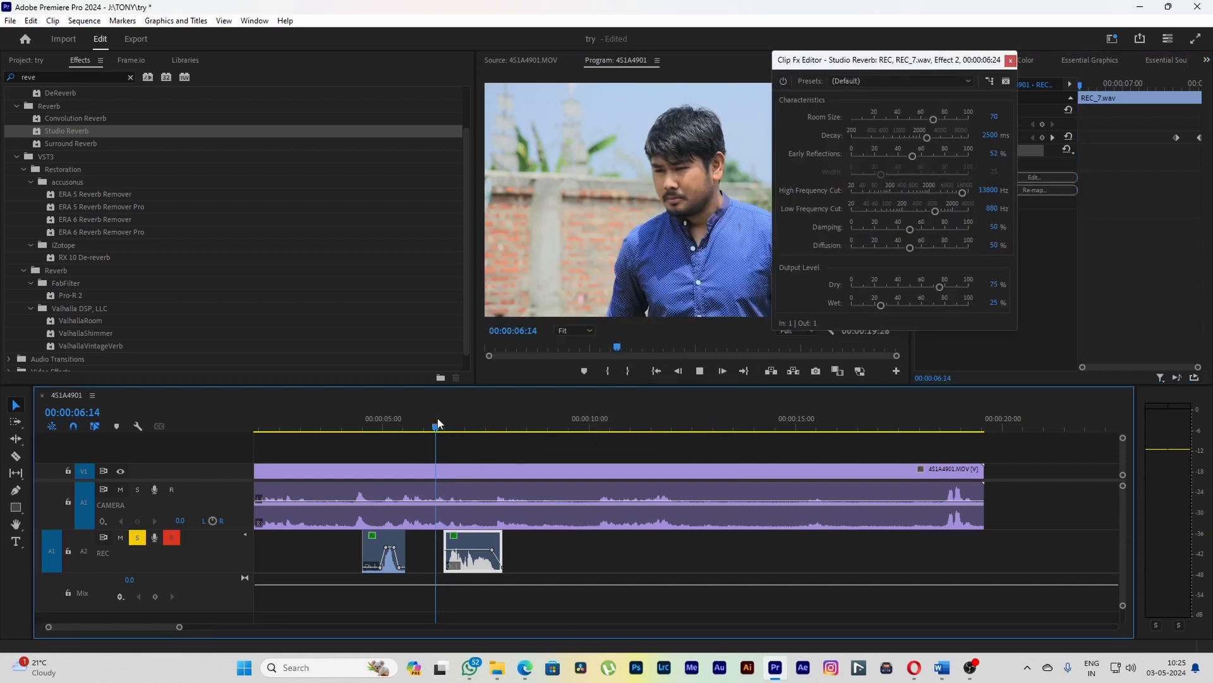
key("space")
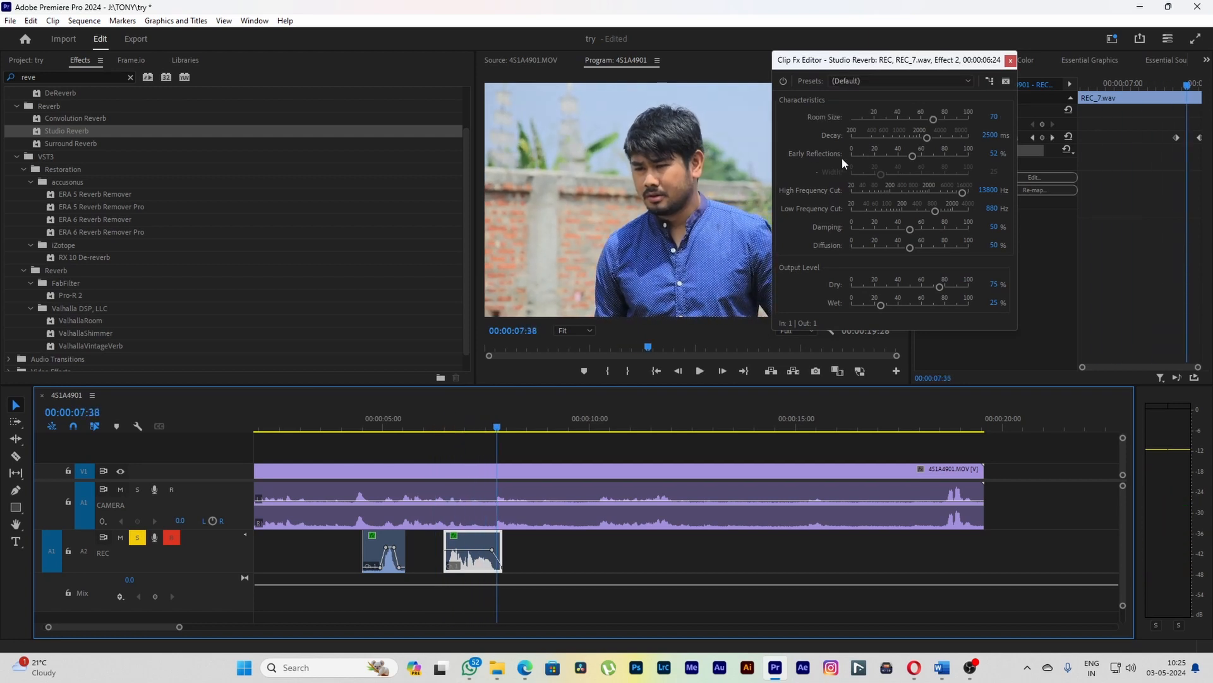
left_click(862, 80)
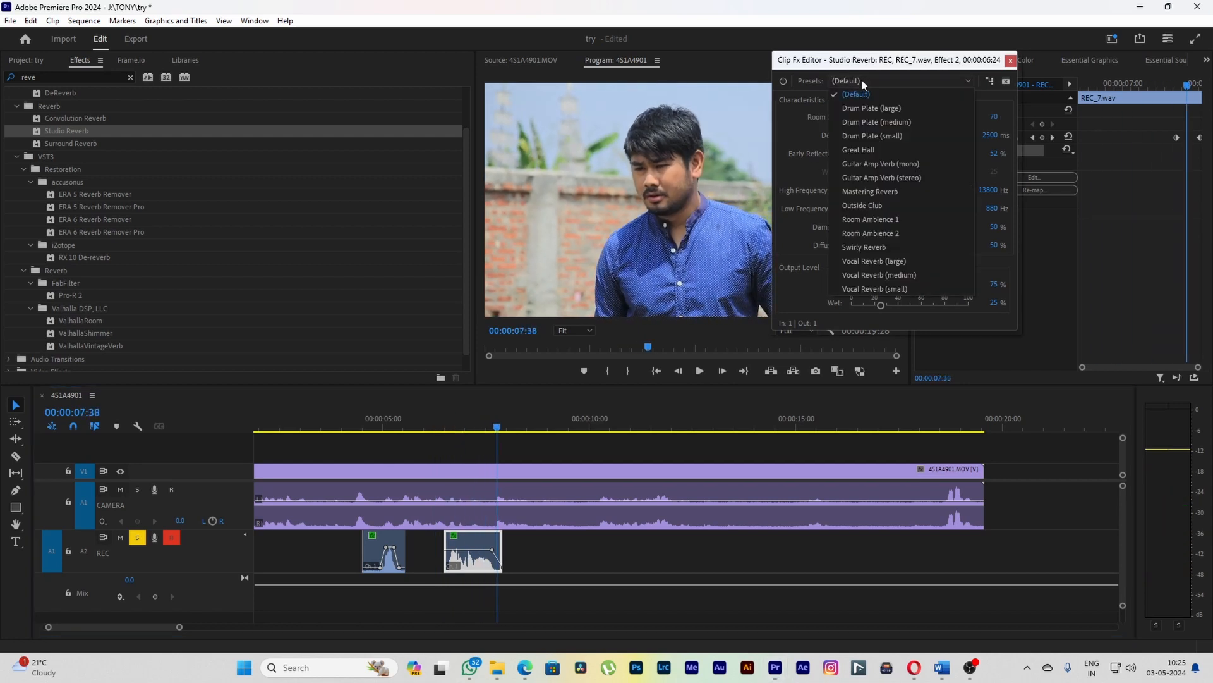
left_click(881, 265)
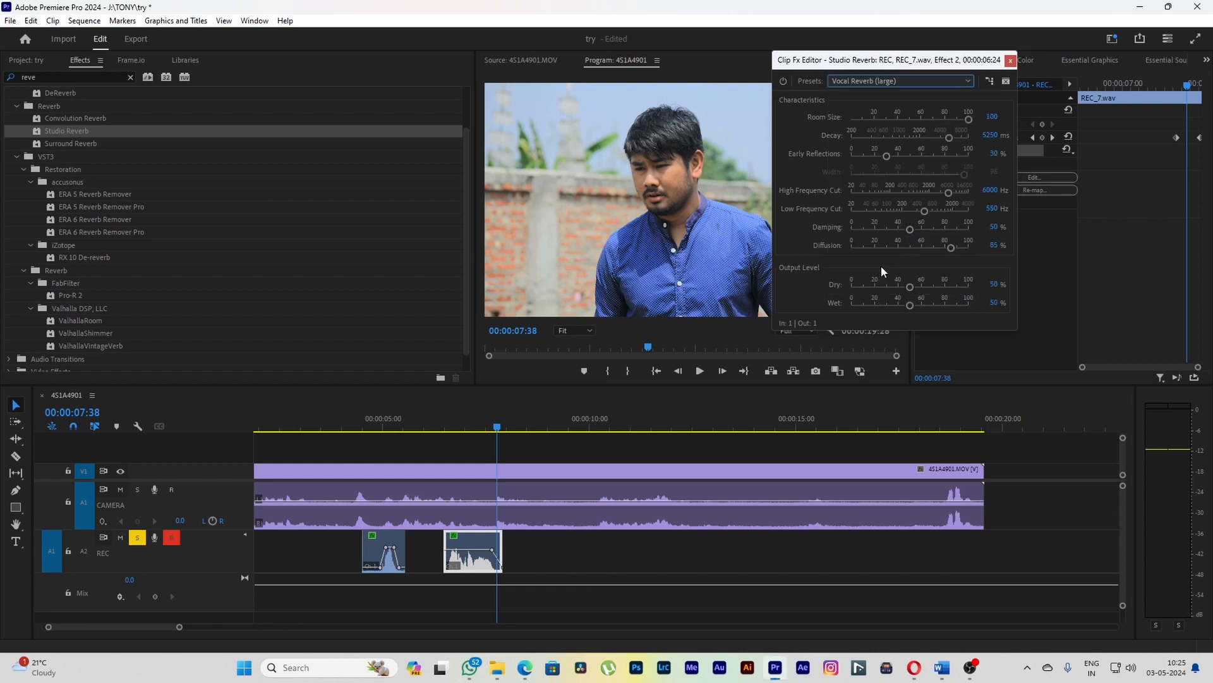
left_click(443, 419)
key("space")
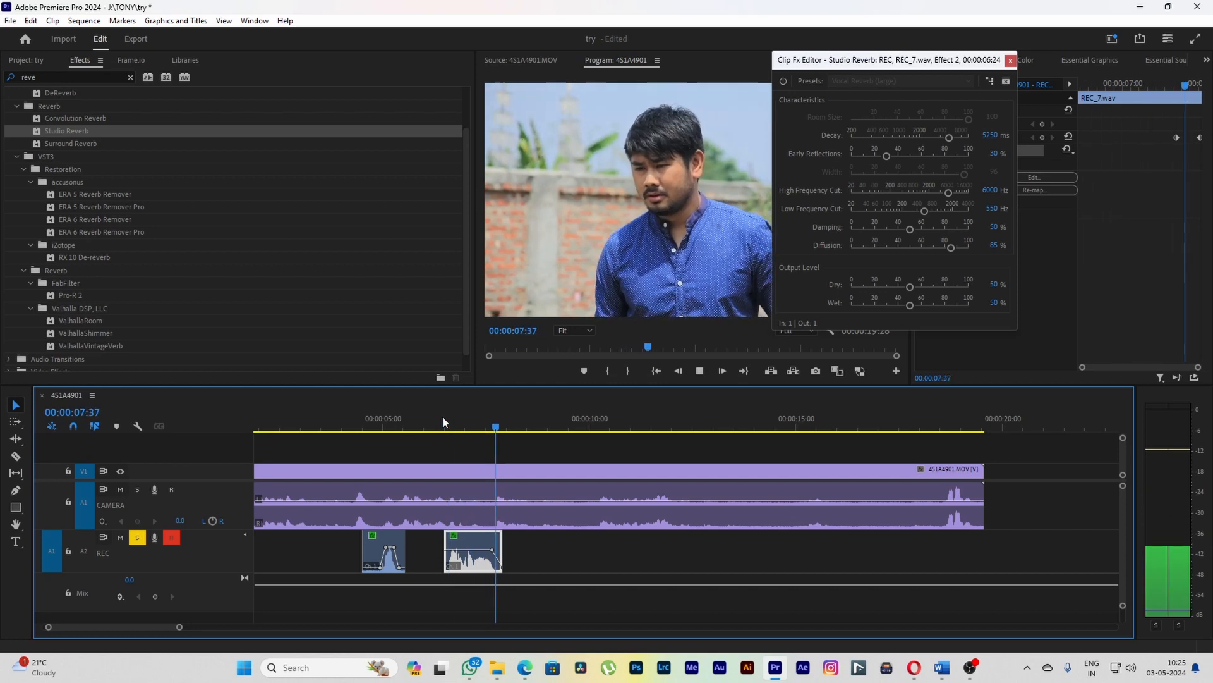
left_click(442, 419)
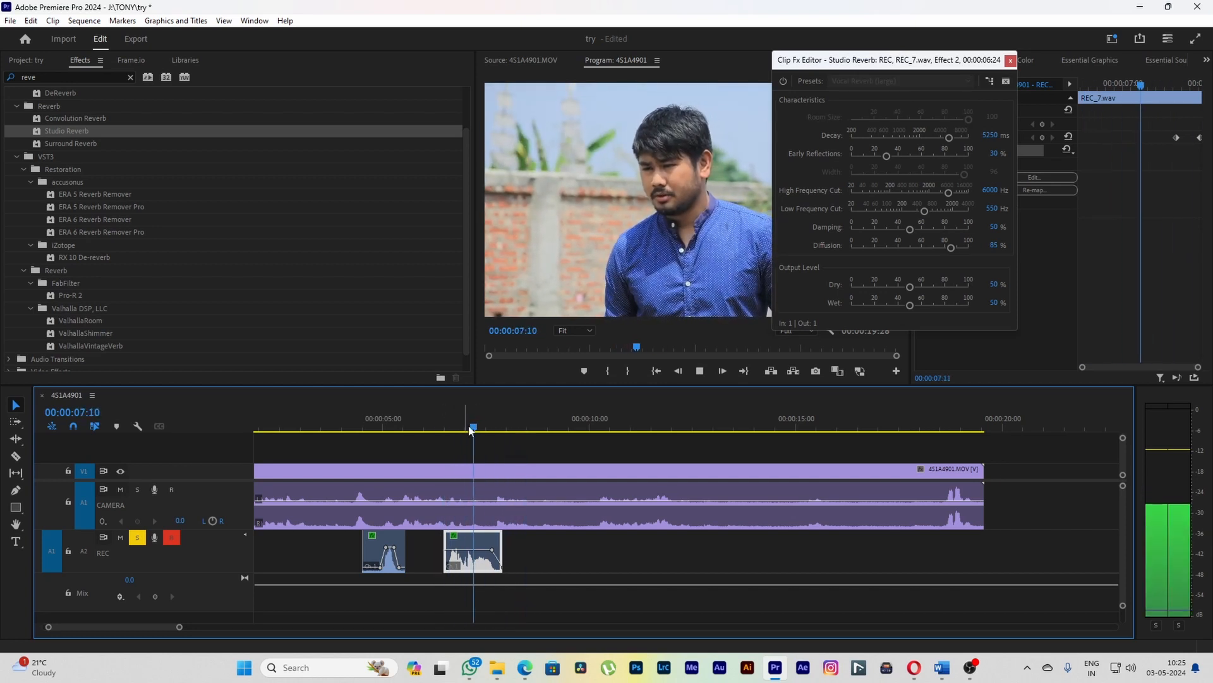
scroll(471, 429, "up", 2, "alt")
key("space")
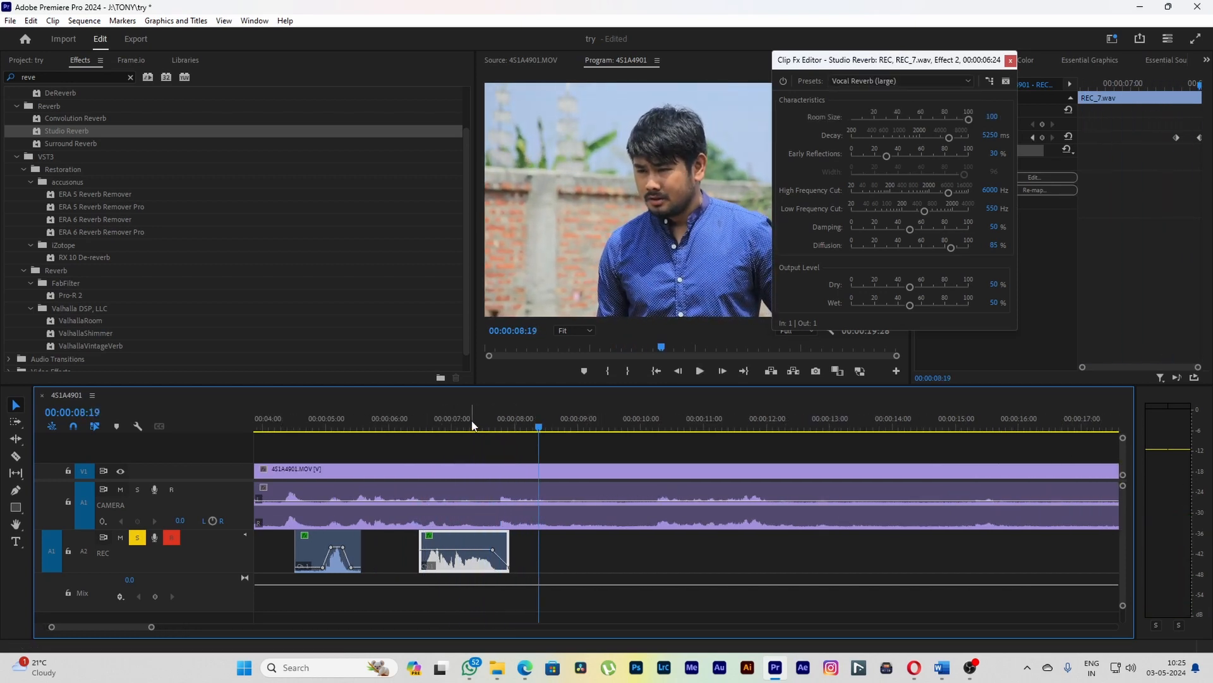
- Extend the end of the REC_7.wav clip slightly on the timeline and play it back
mouse_move(509, 555)
left_mouse_down()
mouse_move(612, 555)
mouse_move(513, 560)
left_mouse_up()
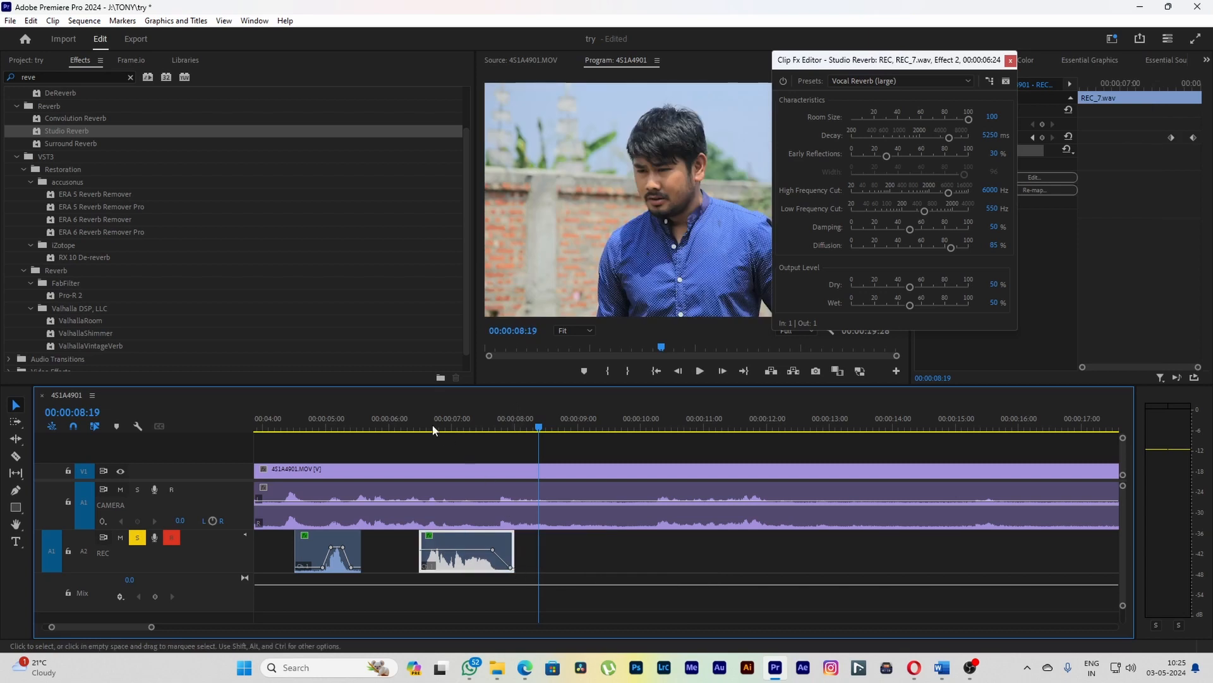
left_click(427, 412)
key("space")
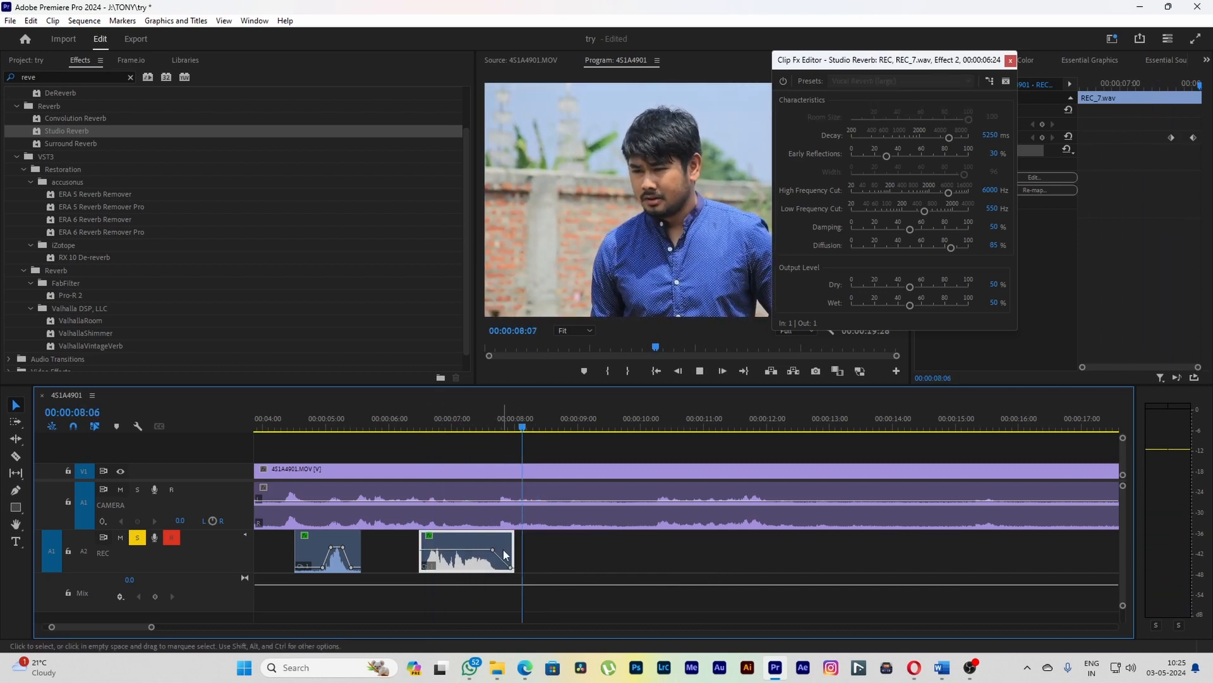
key("space")
- Raise the last volume keyframe of the REC_7.wav clip to the preceding keyframe's level and play the clip
left_click_drag(511, 568, 515, 549)
left_click(472, 425)
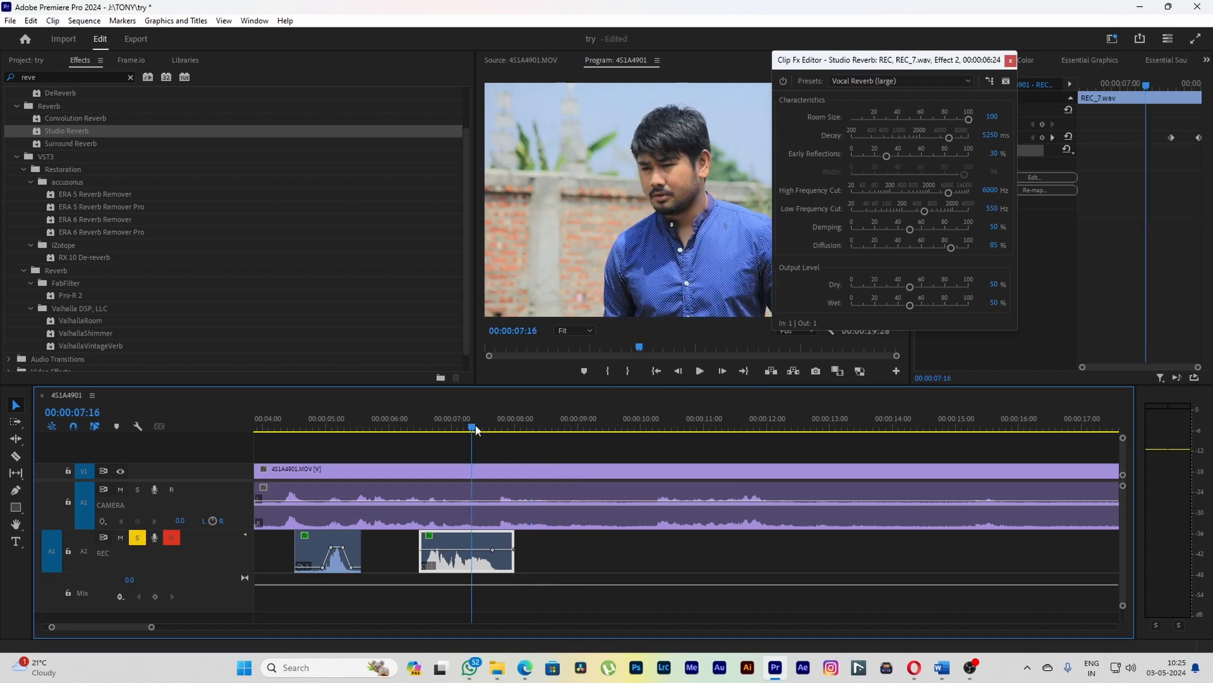
key("space")
key("space")
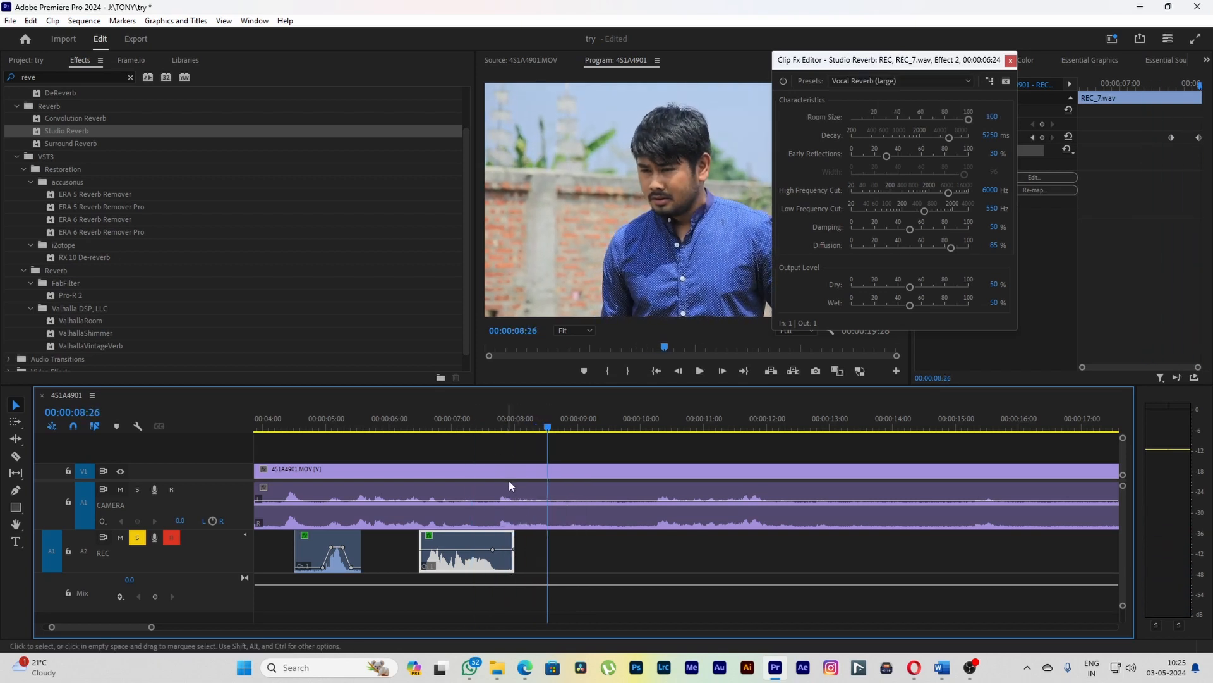
- Trim the end of the REC_7.wav clip back slightly and split it at 00:00:07:41
left_click_drag(514, 556, 516, 556)
scroll(512, 556, "up", 3)
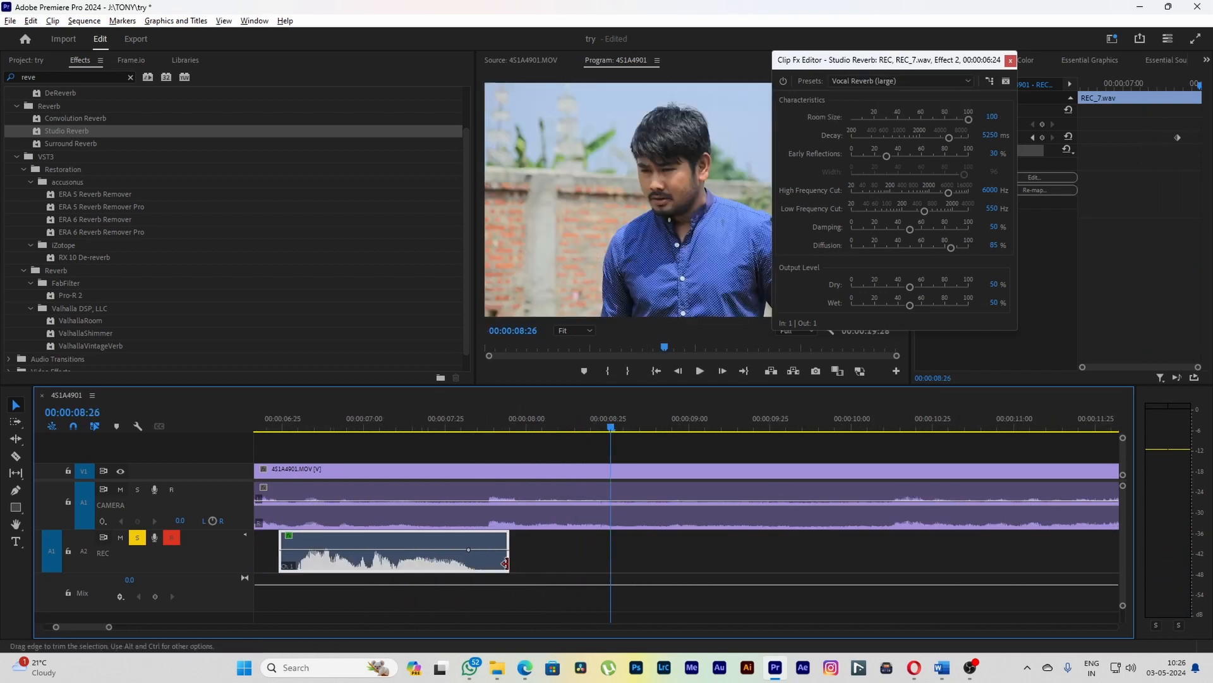
left_click(499, 429)
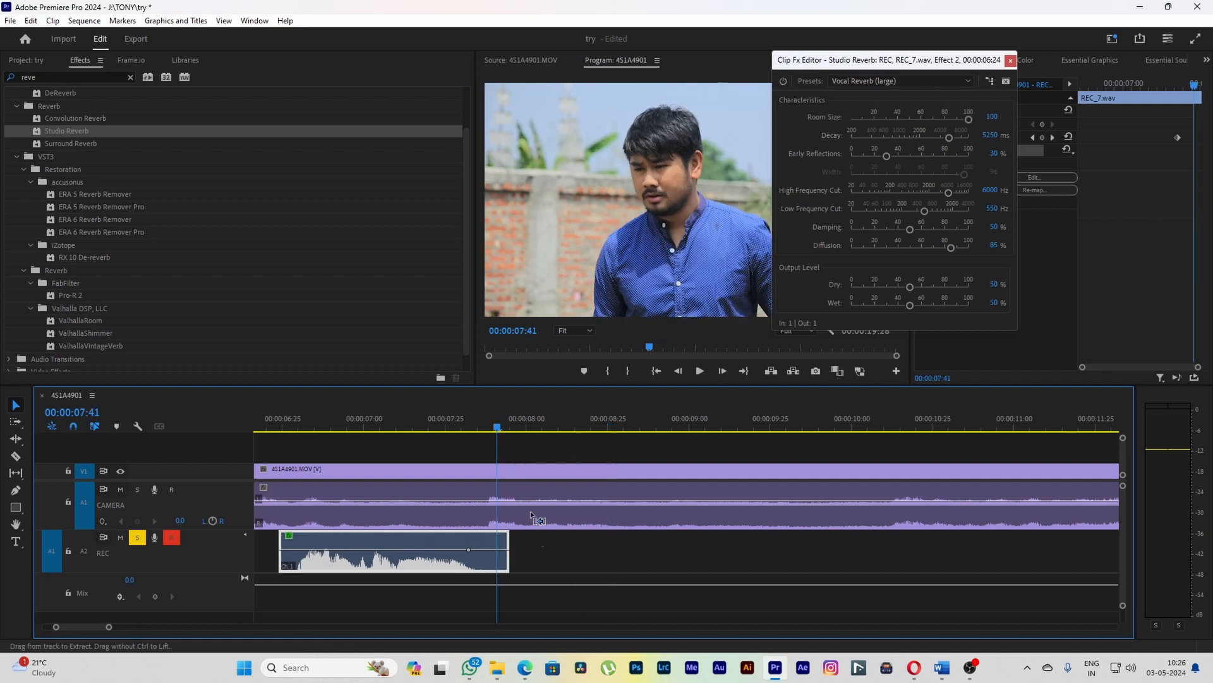
left_click(504, 565)
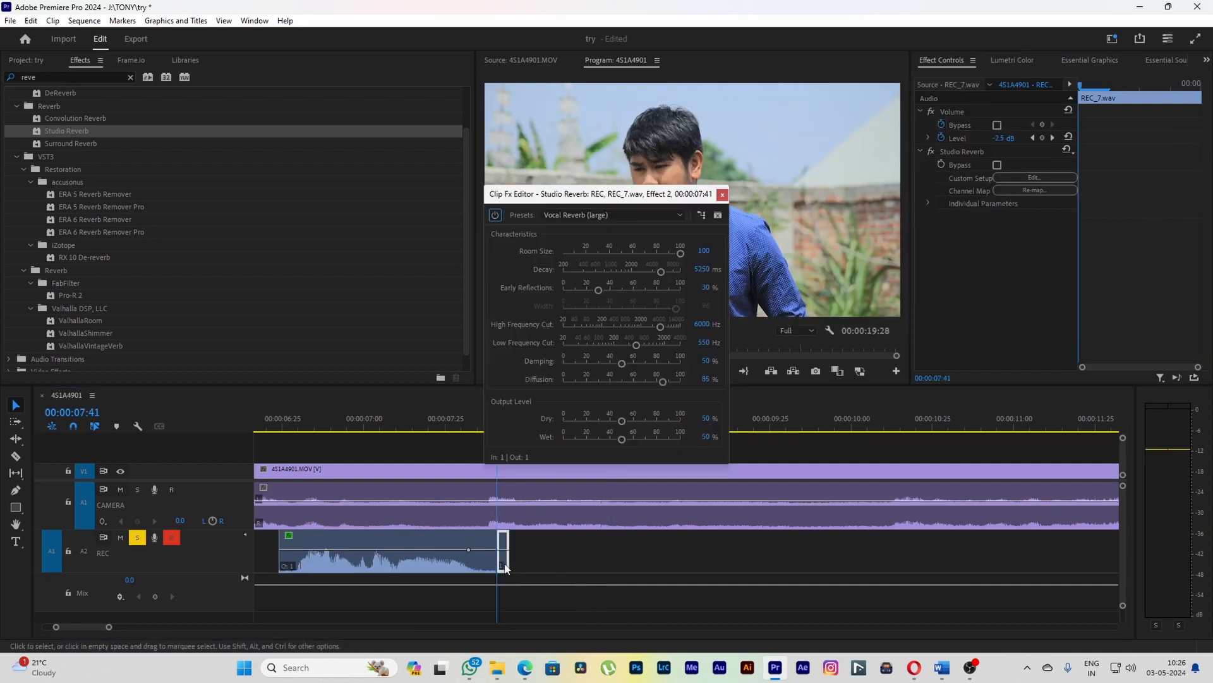
- Move the short split-off end piece to about one second after the main REC_7.wav clip, closing the effect editor
left_click_drag(506, 571, 613, 558)
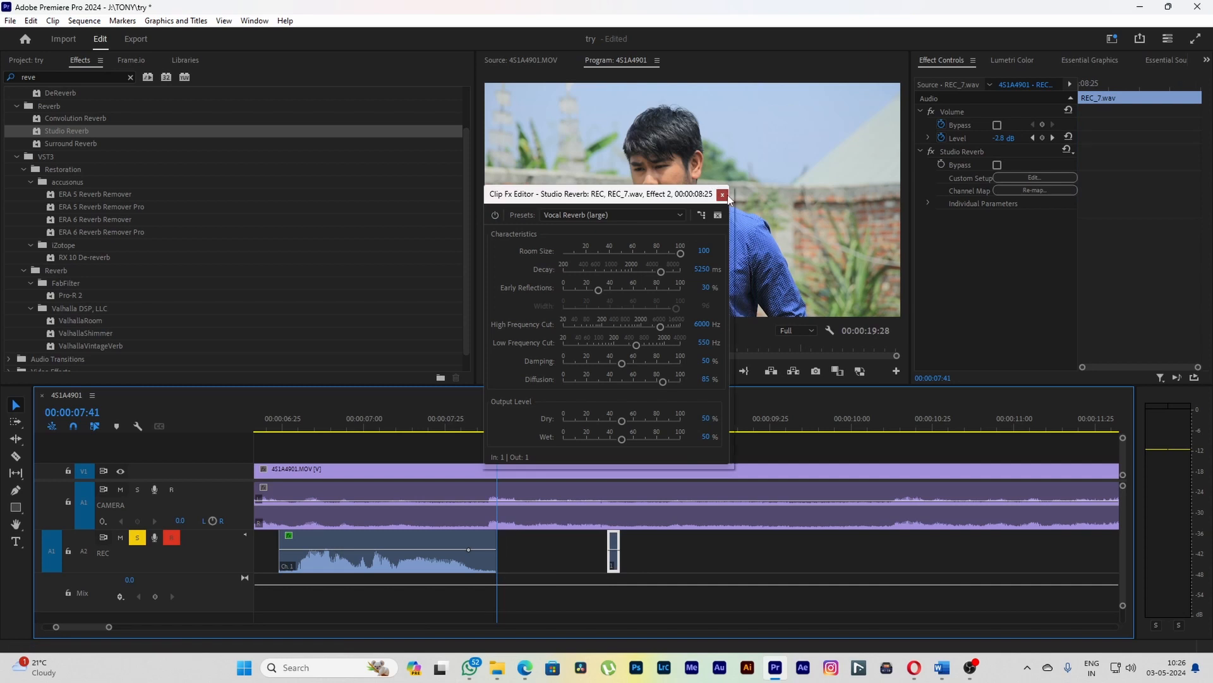
left_click(723, 194)
scroll(704, 547, "down", 3)
left_click_drag(728, 550, 575, 566)
left_click(684, 559)
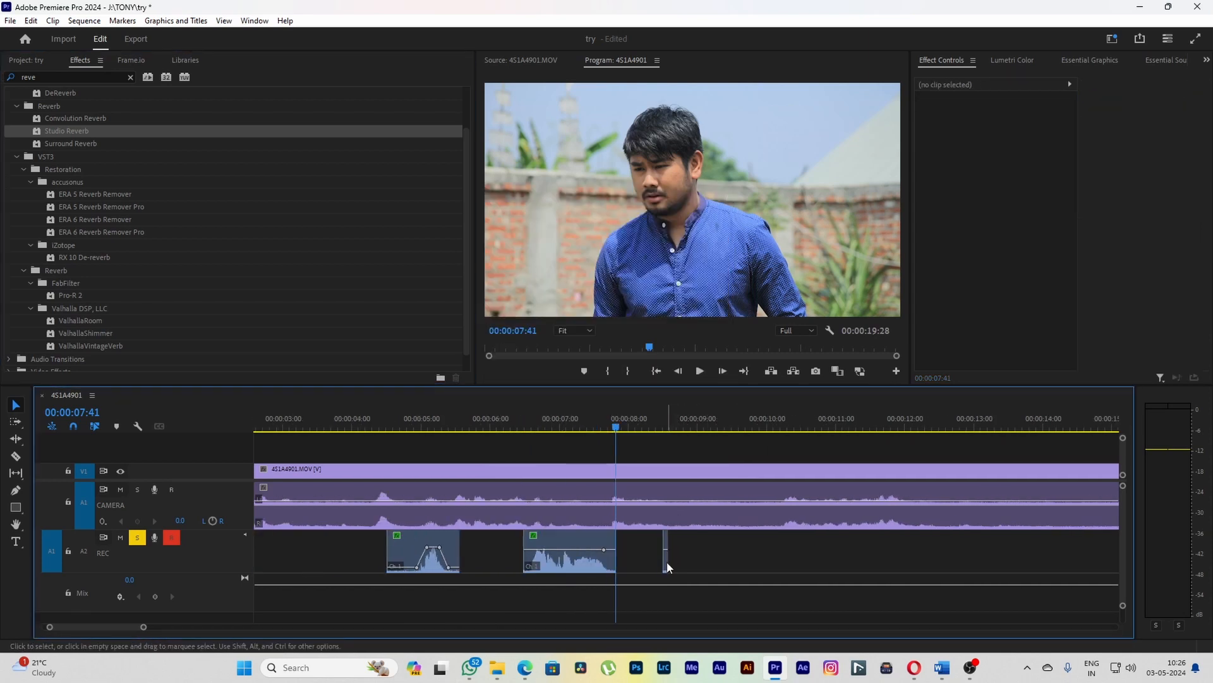
left_click_drag(666, 559, 615, 564)
- Nest the REC_7.wav clip and its detached end piece together as a sequence named "reverb"
left_click_drag(731, 554, 595, 564)
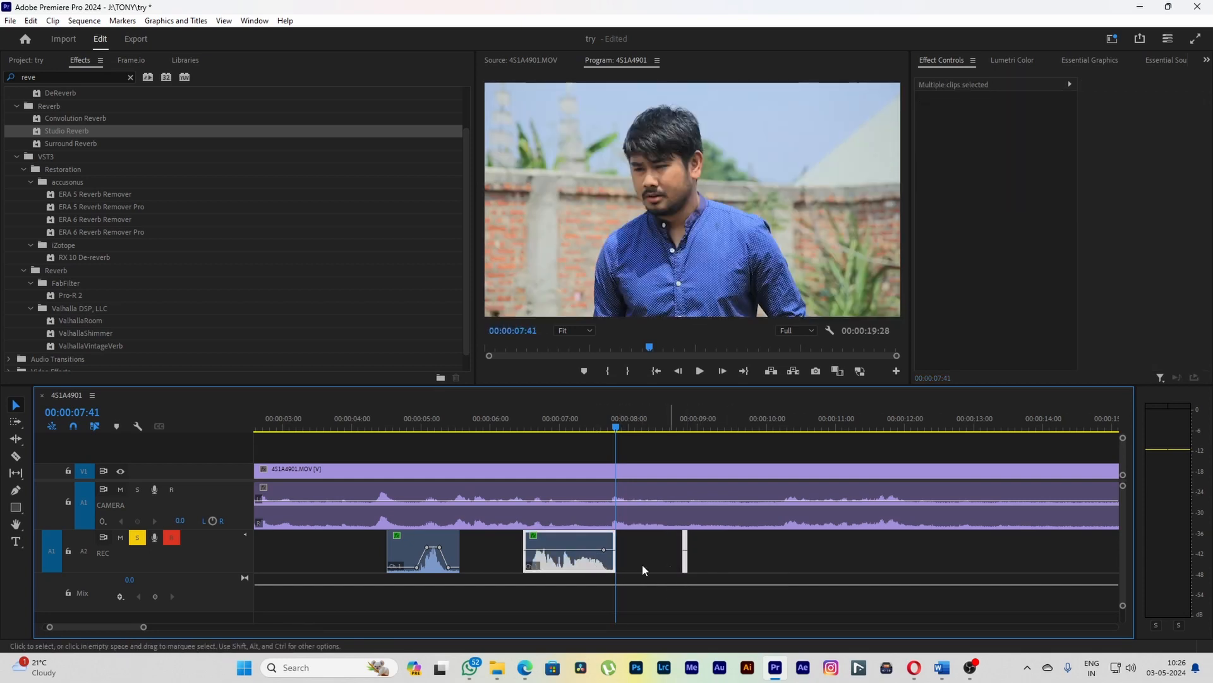
right_click(588, 567)
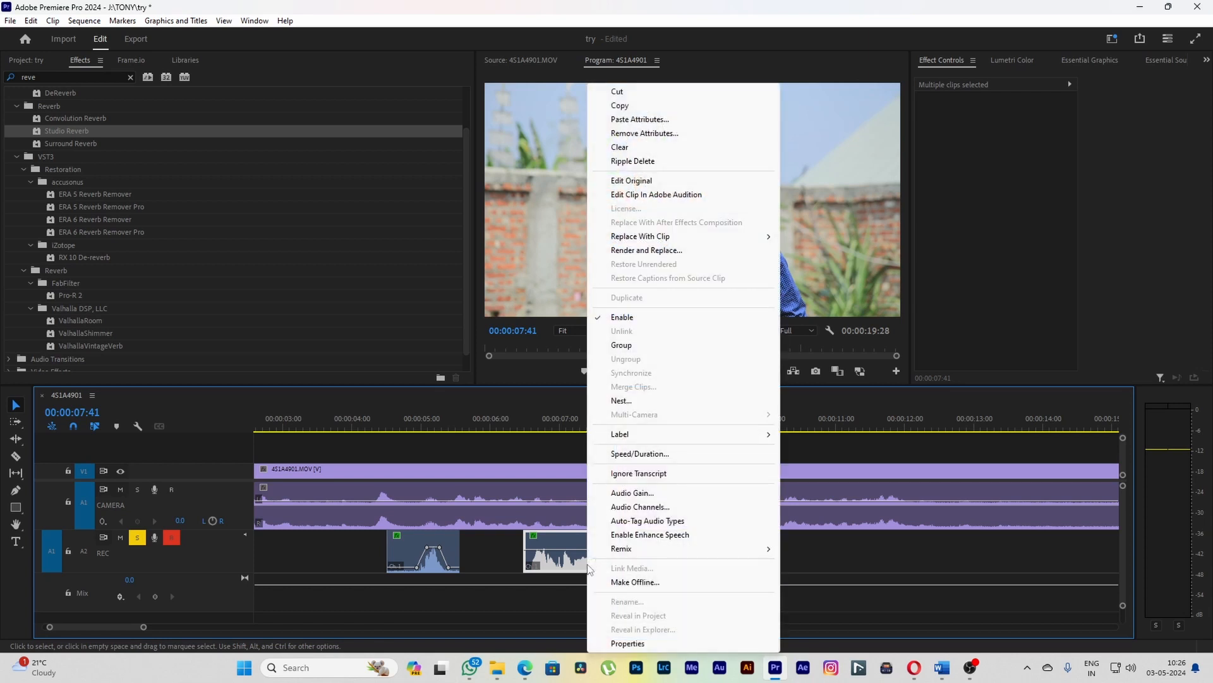
left_click(620, 402)
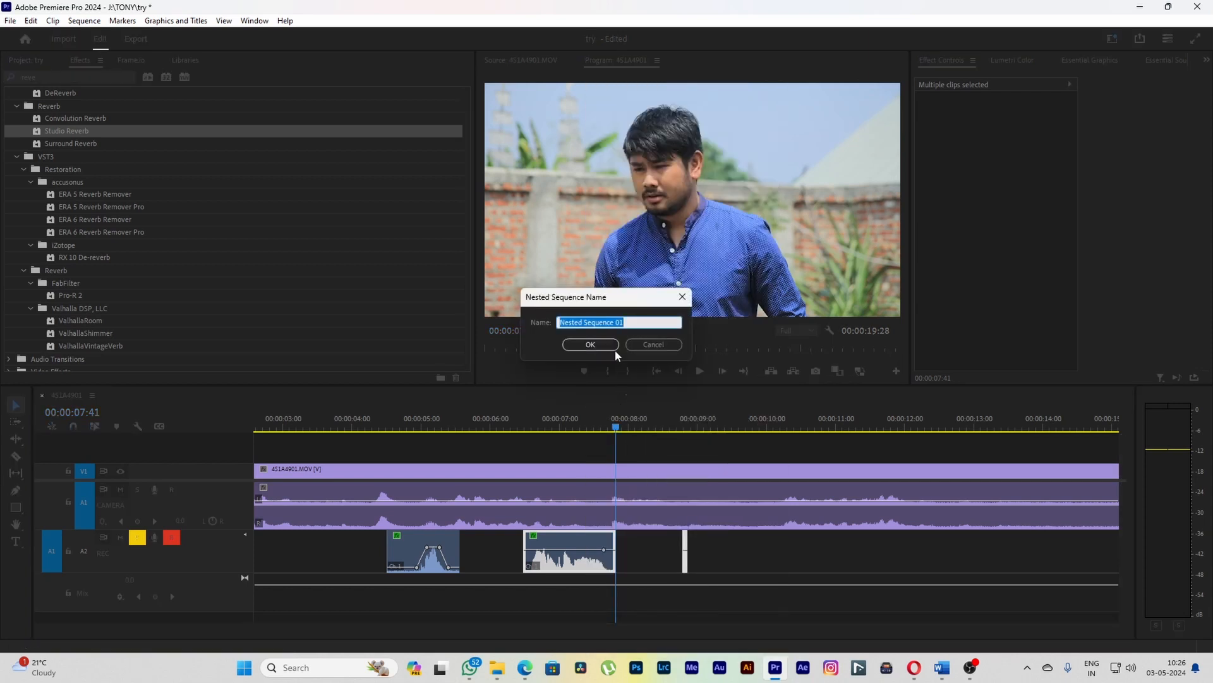
type("reverb")
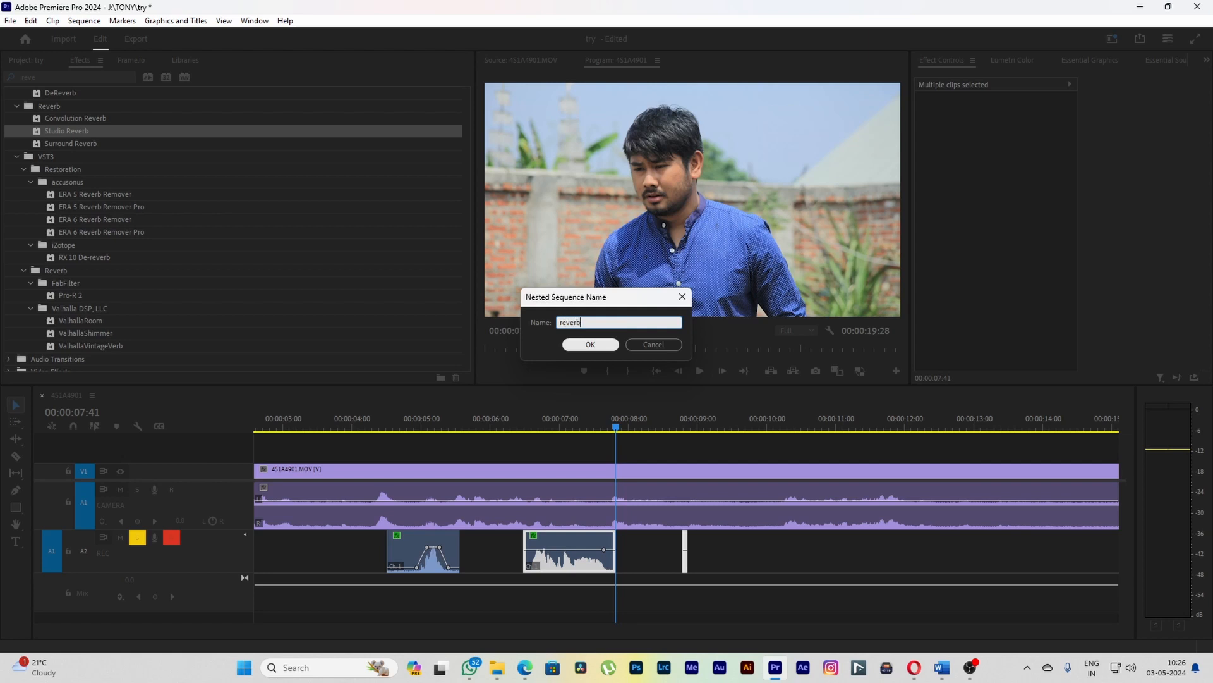
key("Return")
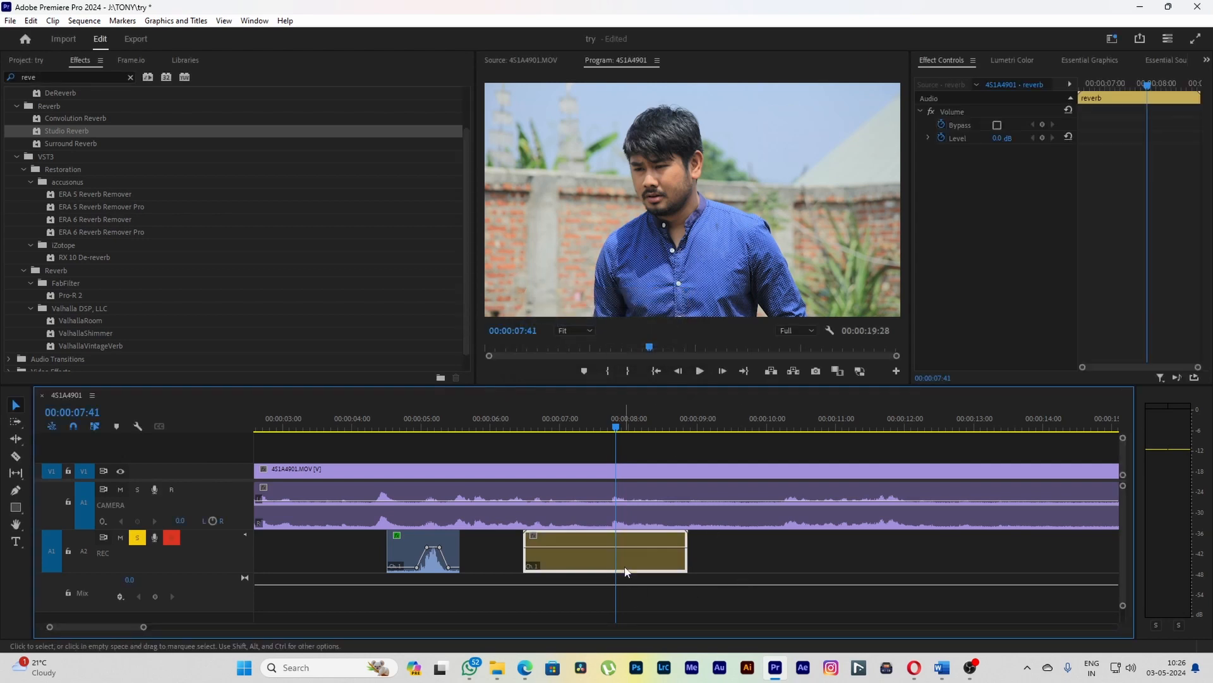
- Play the nested "reverb" clip from its start to hear the trailing echo
left_click(531, 427)
key("space")
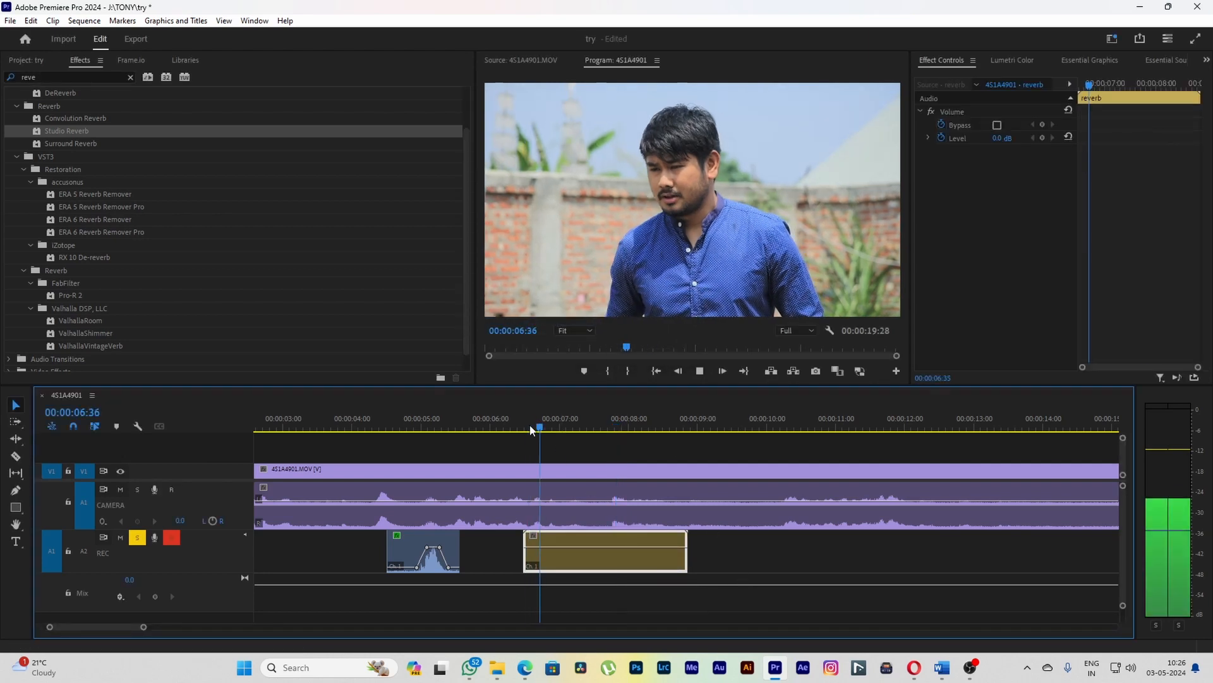
key("space")
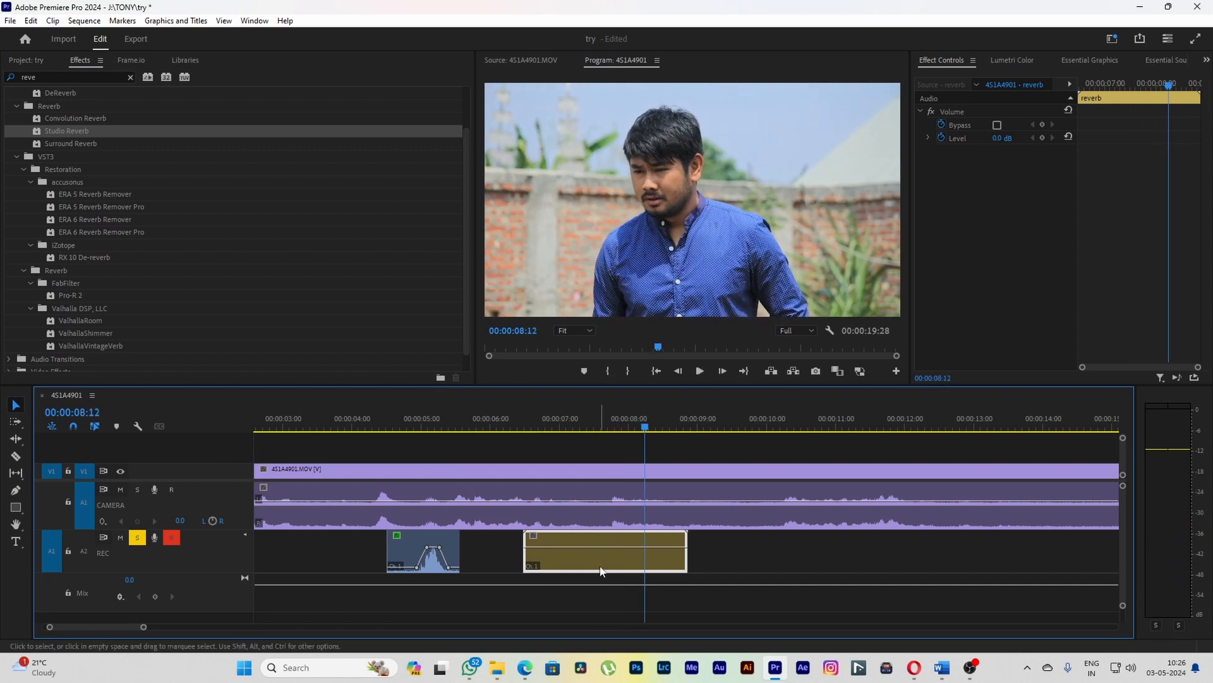
- Open the "reverb" nest, check the REC_7.wav clip and its effects inside, and return to the main sequence
double_click(601, 567)
left_click(330, 558)
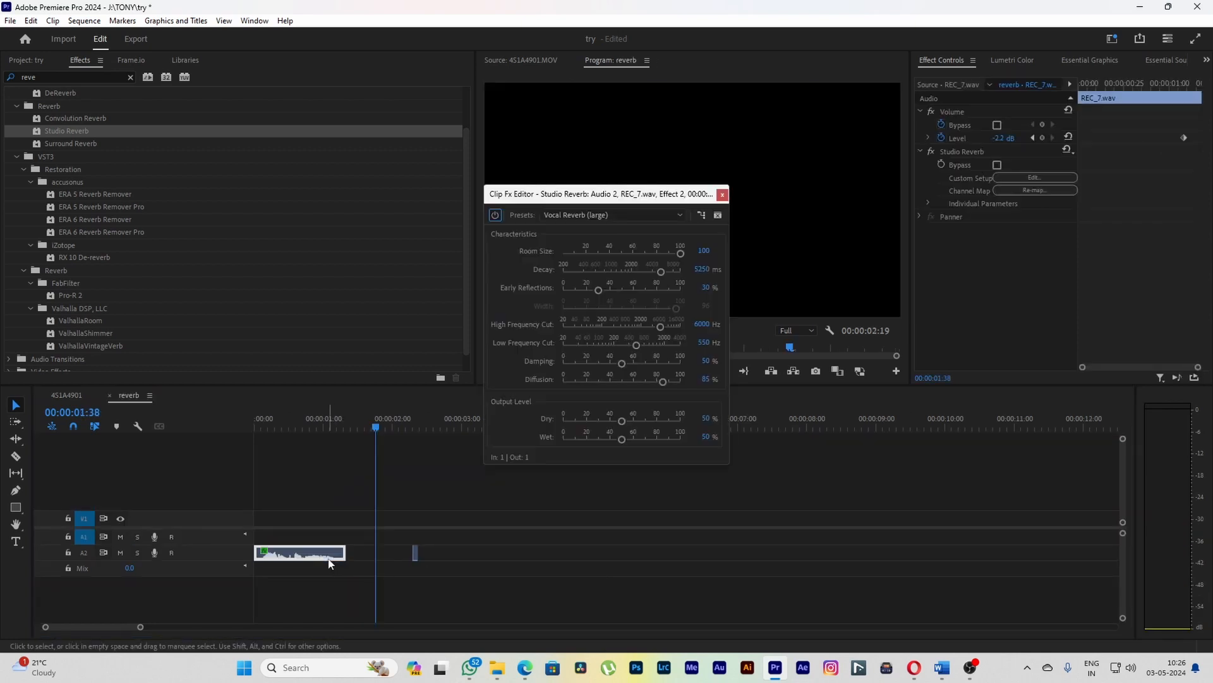
left_click(722, 195)
left_click_drag(310, 420, 270, 436)
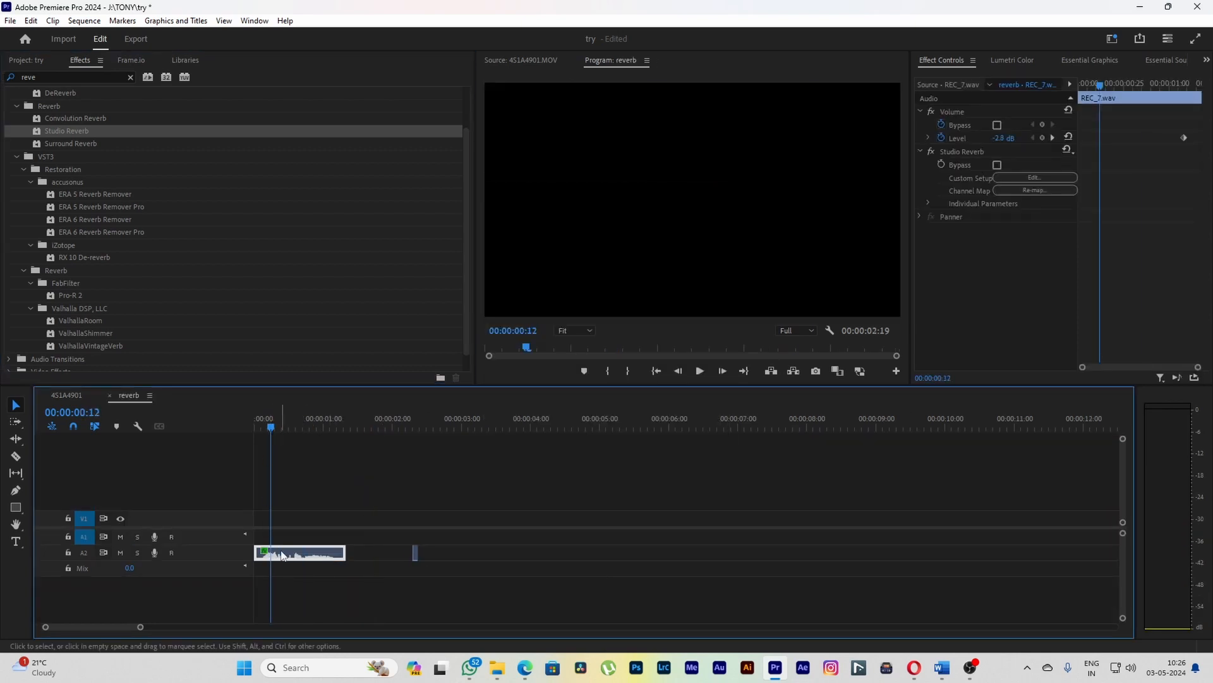
left_click(82, 397)
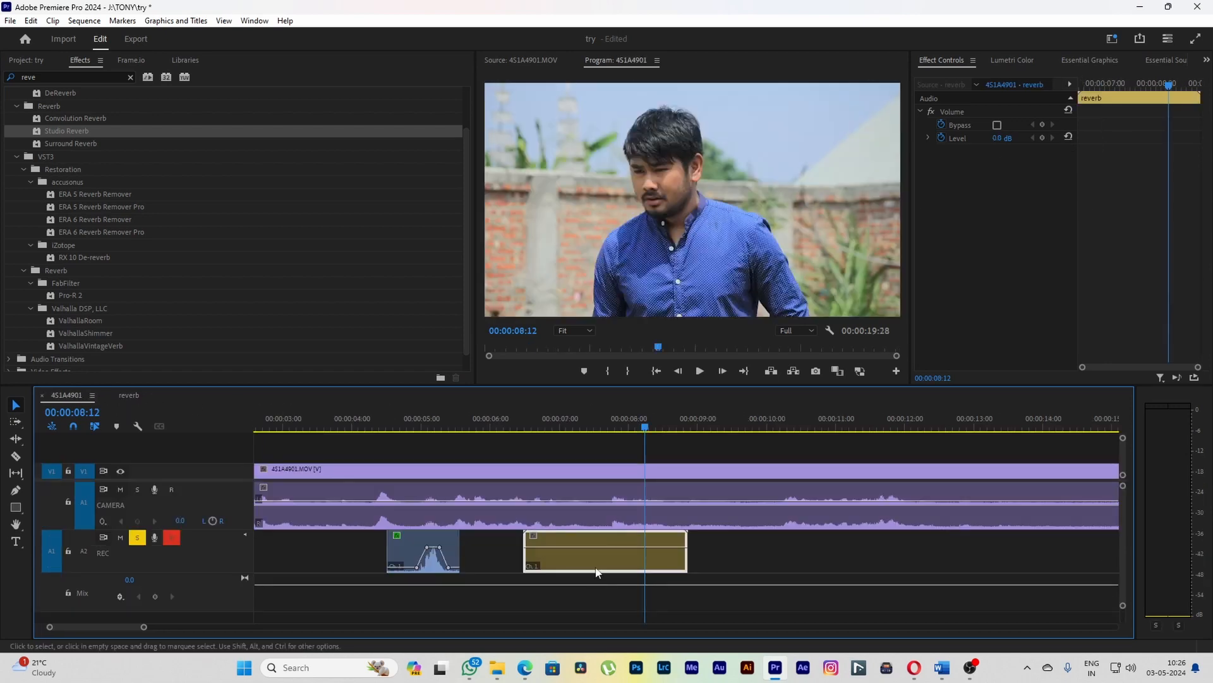
- Remove Studio Reverb from both REC_7.wav pieces inside the "reverb" nest and return to the main sequence
double_click(589, 555)
left_click(301, 420)
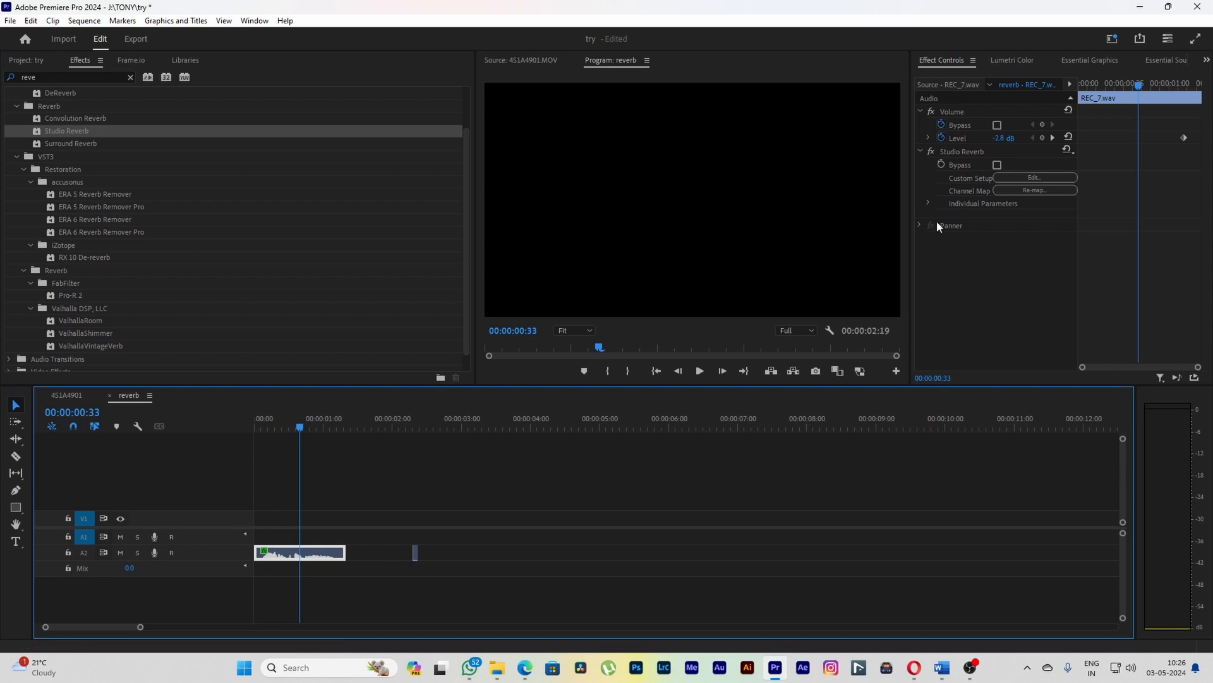
left_click(960, 151)
key("Delete")
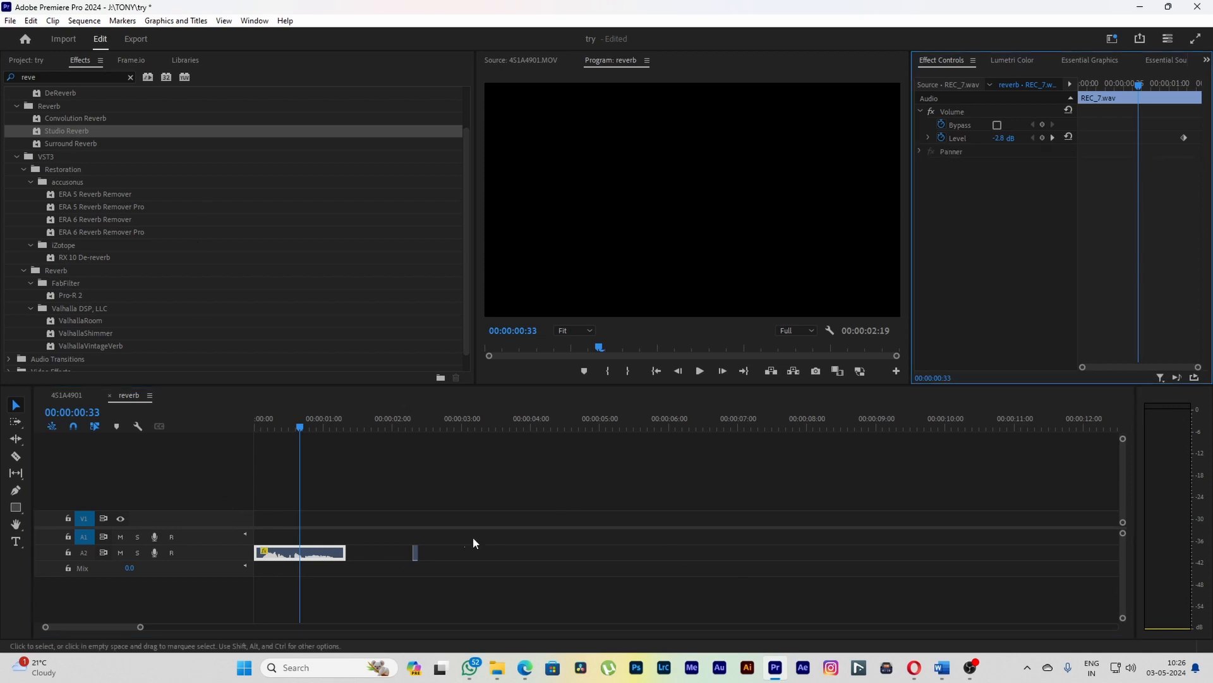
left_click(416, 554)
key("ctrl+z")
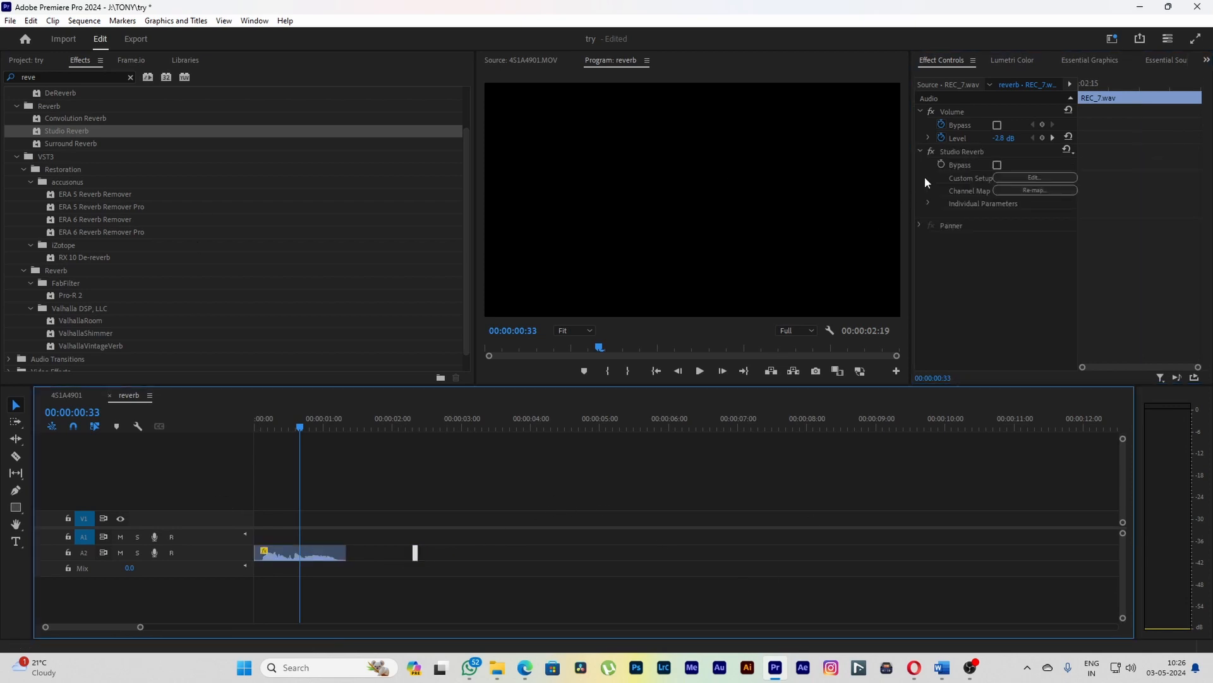
left_click(948, 154)
key("Delete")
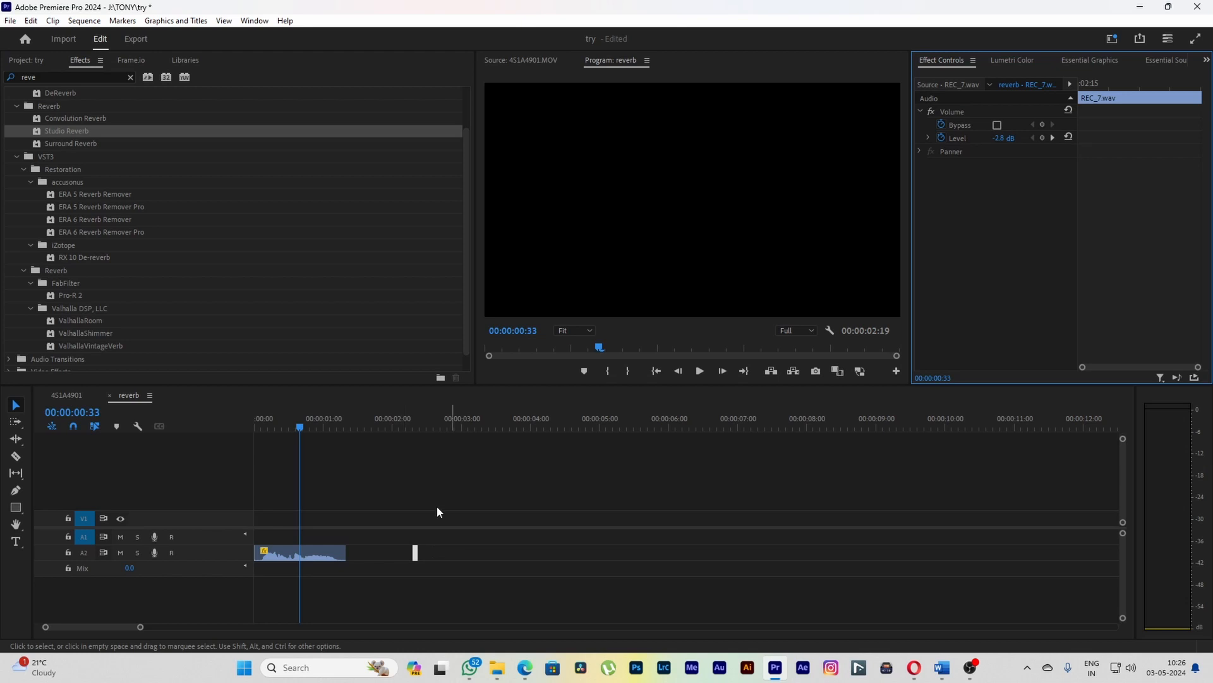
left_click(112, 397)
- Apply Studio Reverb with the Vocal Reverb (large) preset to the nested "reverb" clip and play it
left_click(532, 421)
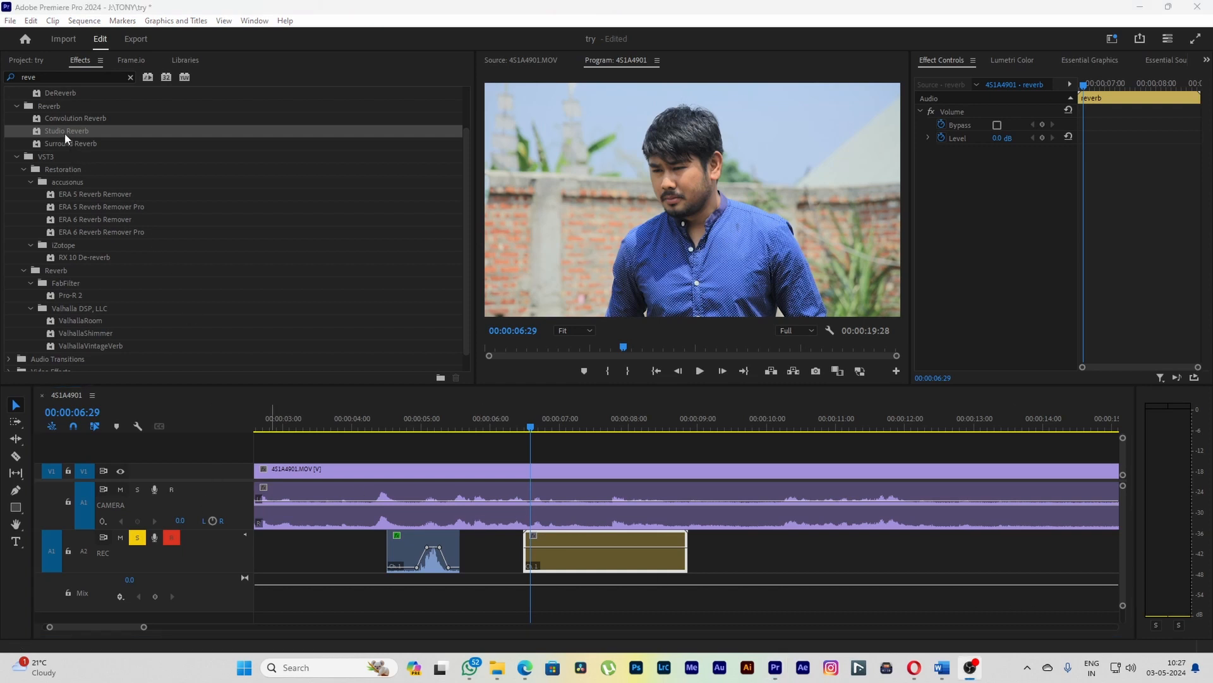
left_click_drag(65, 134, 583, 555)
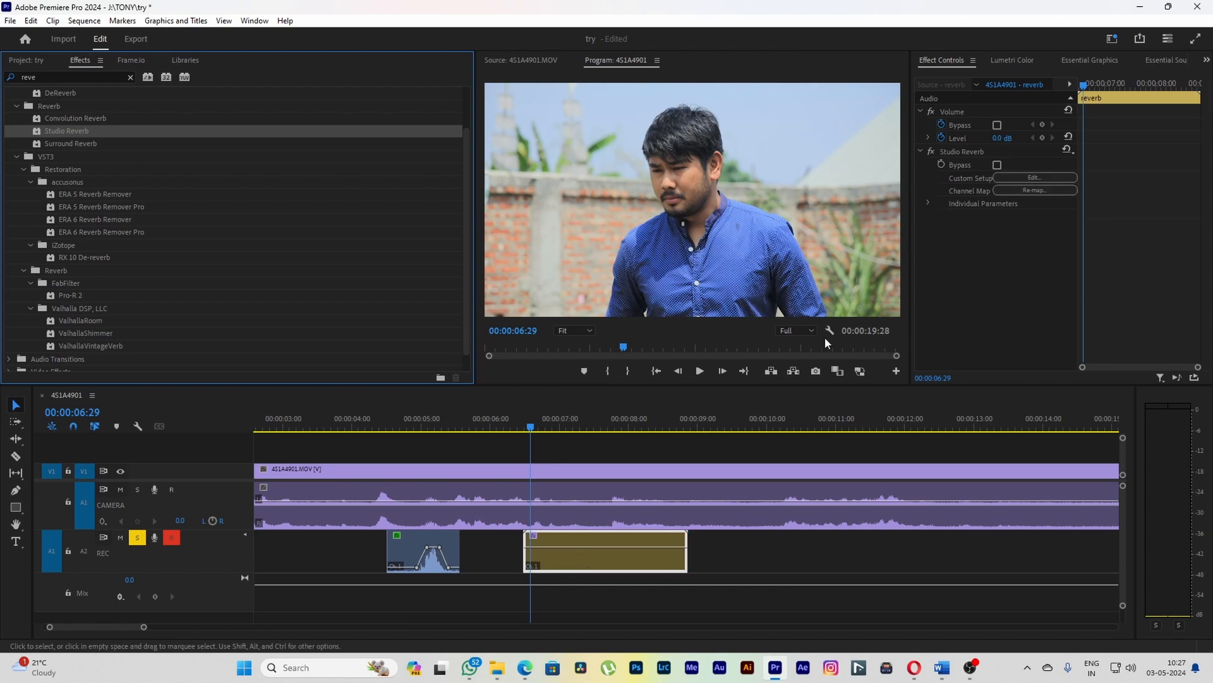
left_click(1022, 180)
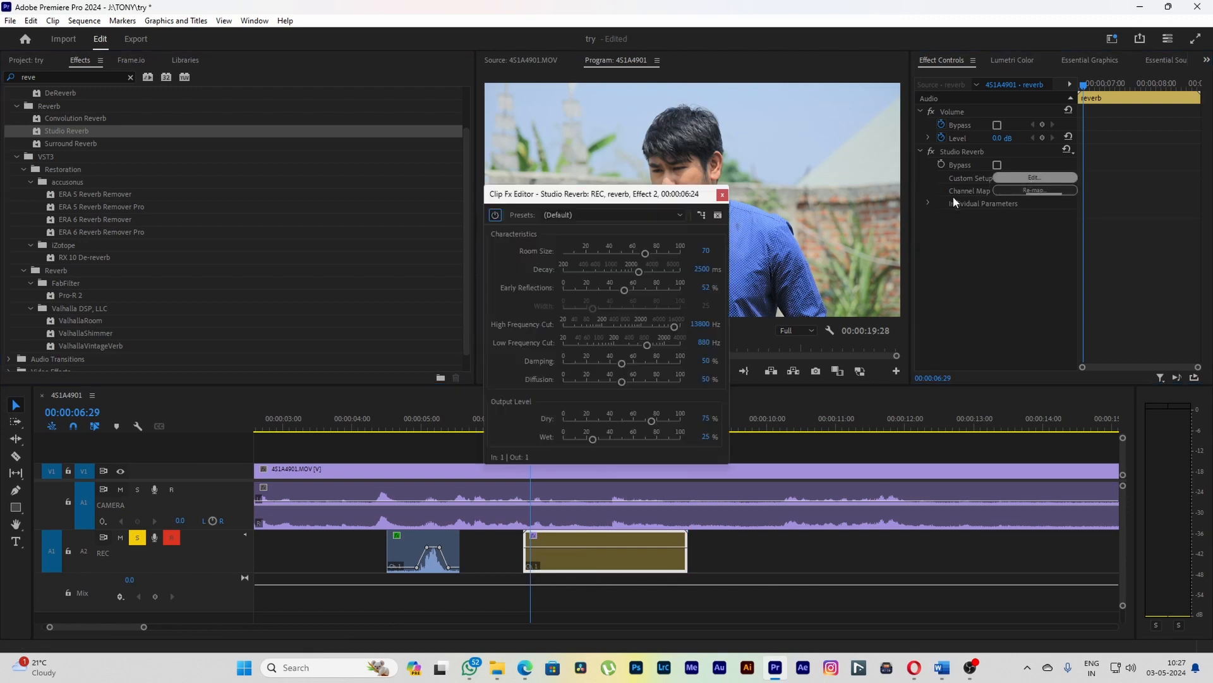
left_click(608, 214)
left_click(606, 395)
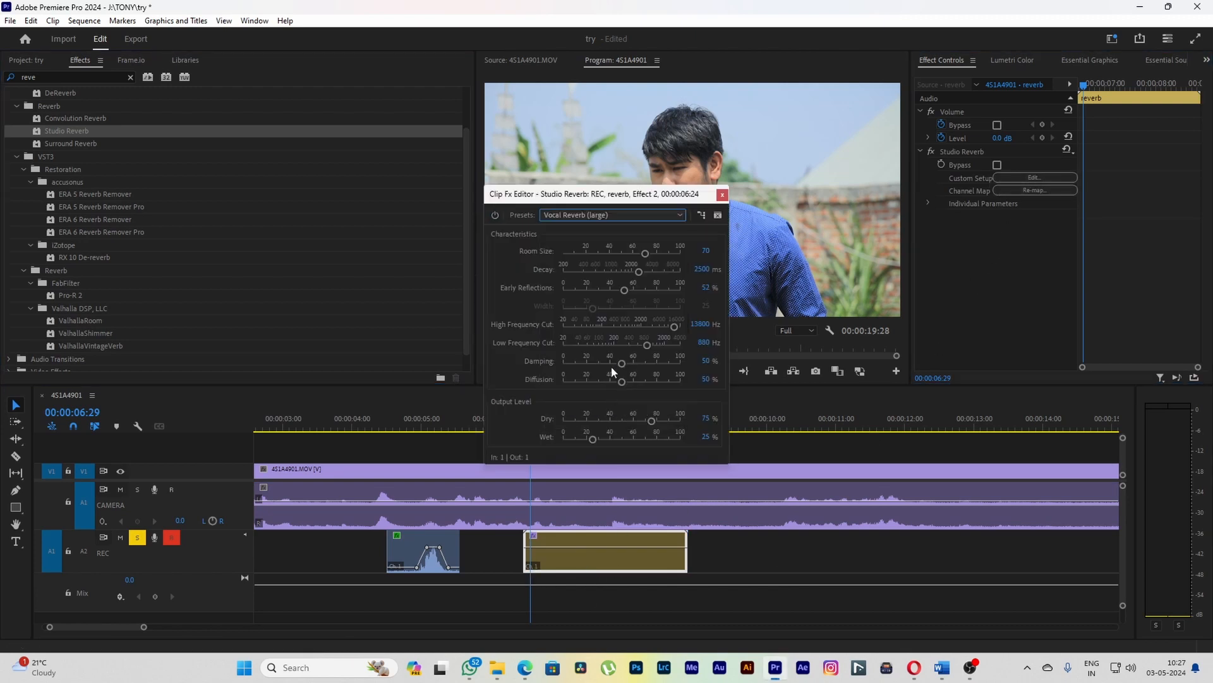
left_click_drag(658, 194, 385, 111)
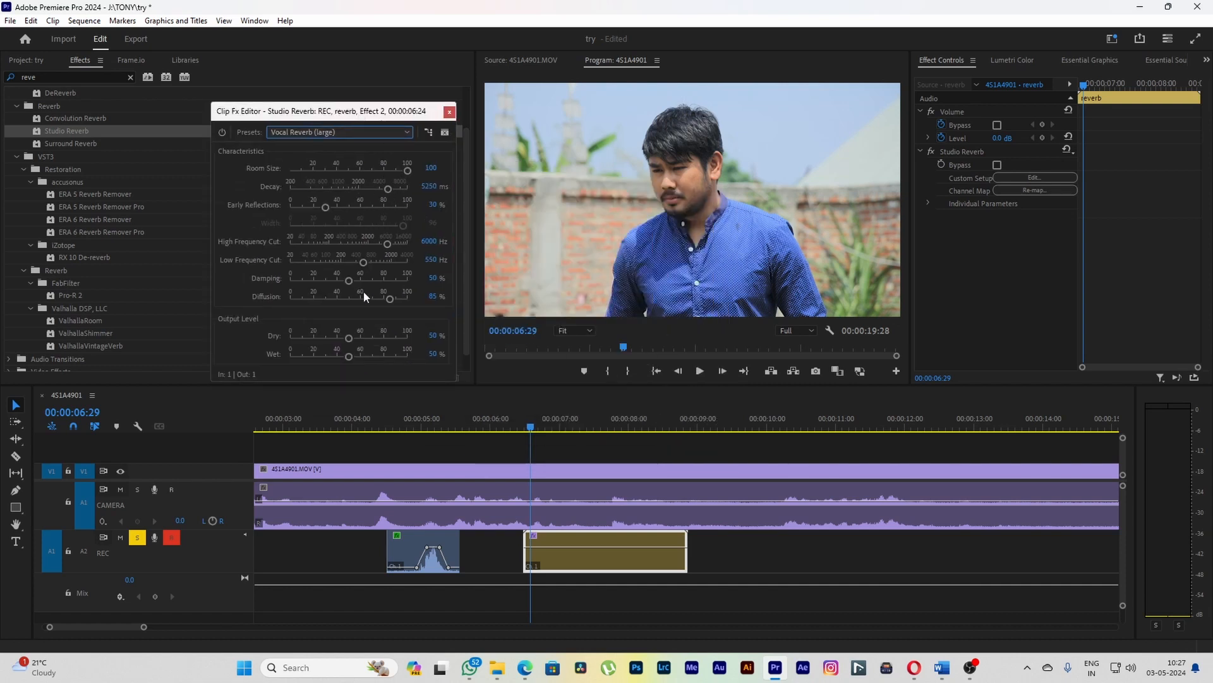
left_click(525, 430)
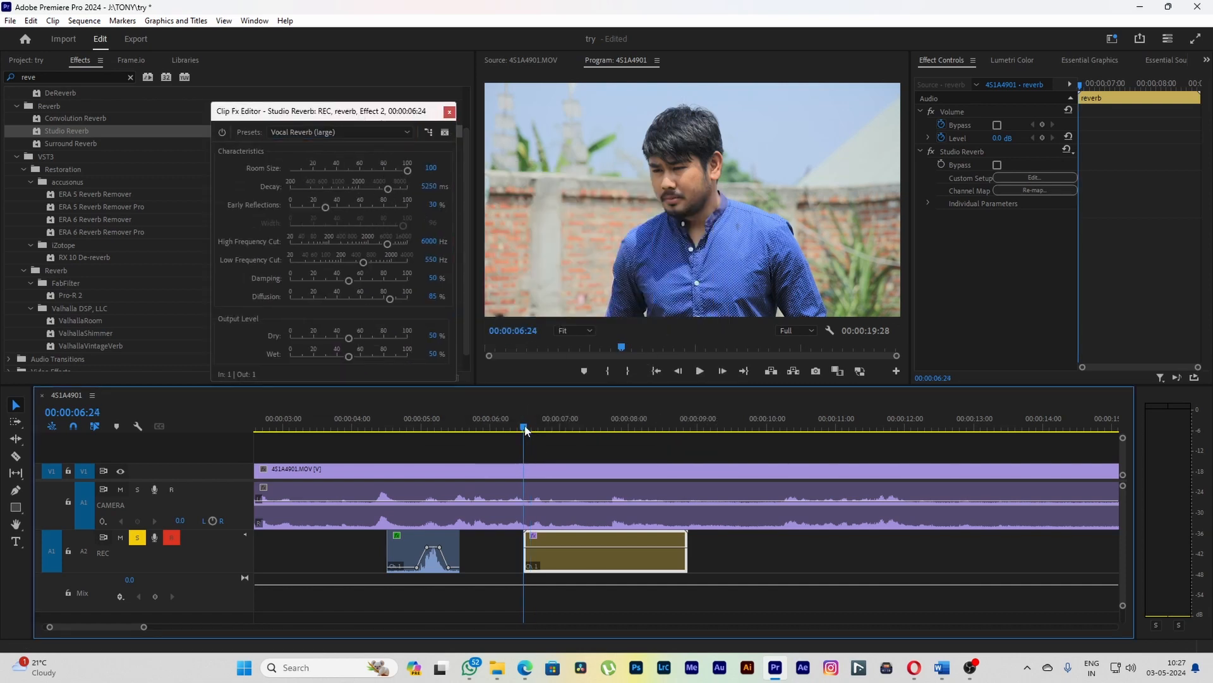
key("space")
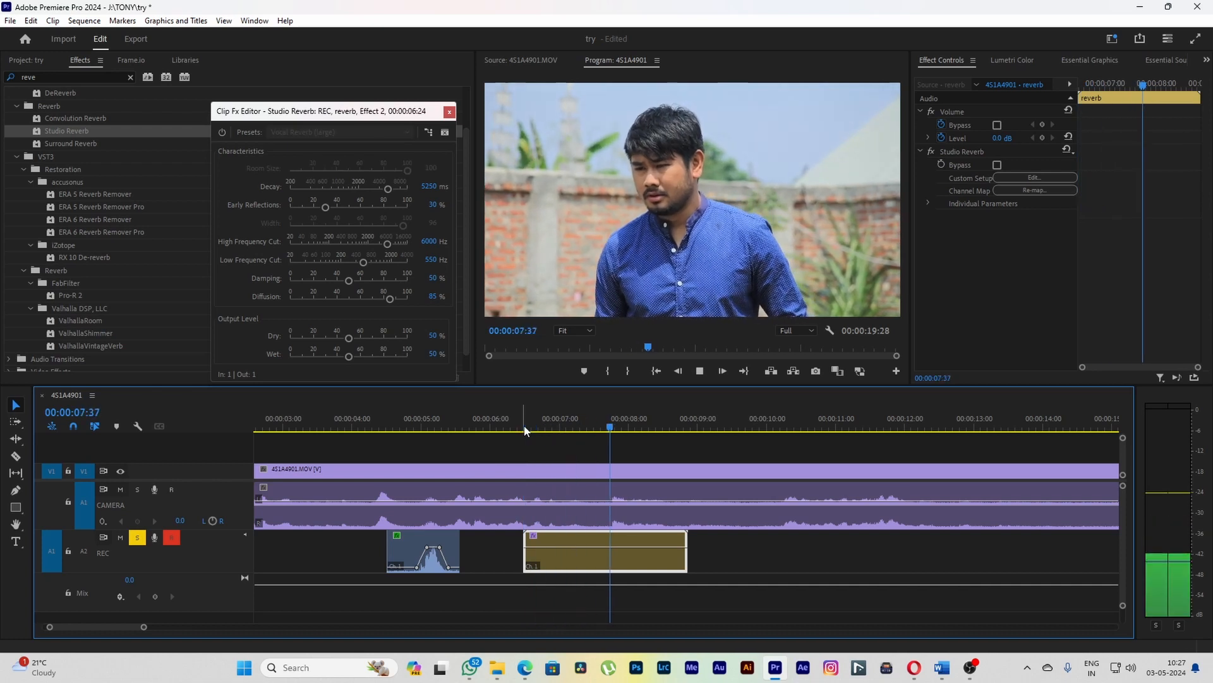
- Raise the volume level of the nested "reverb" clip to 15.0 dB and play it
left_click(524, 430)
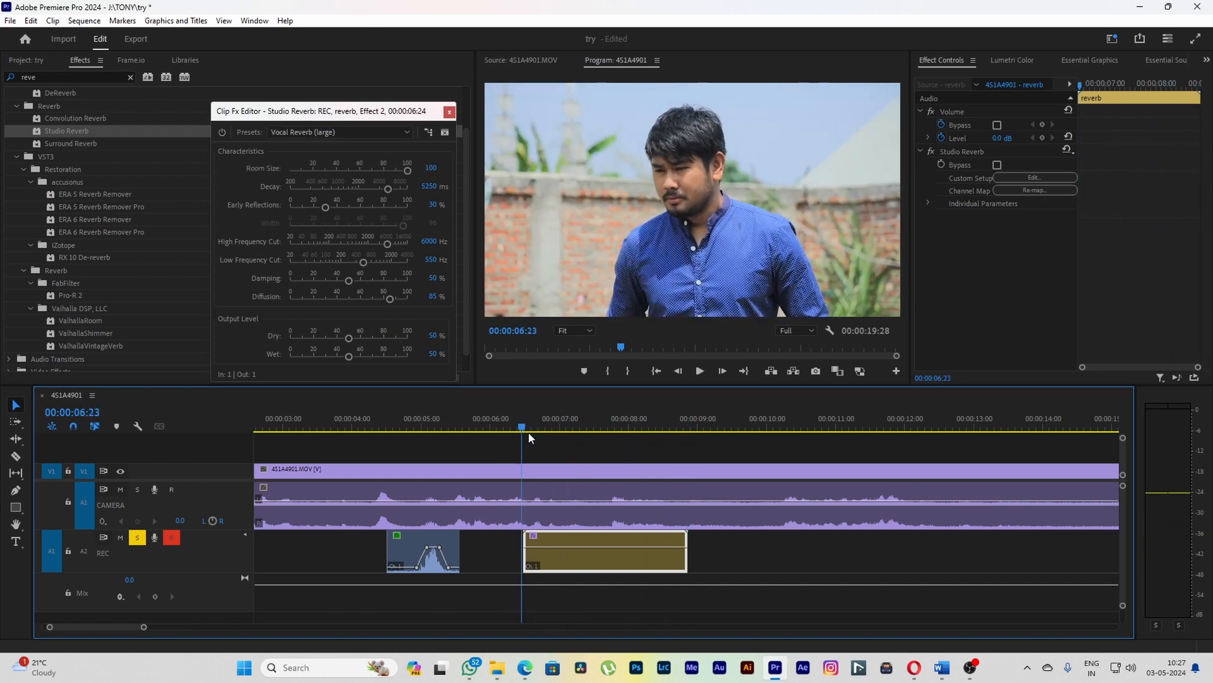
left_click_drag(593, 547, 594, 531)
key("space")
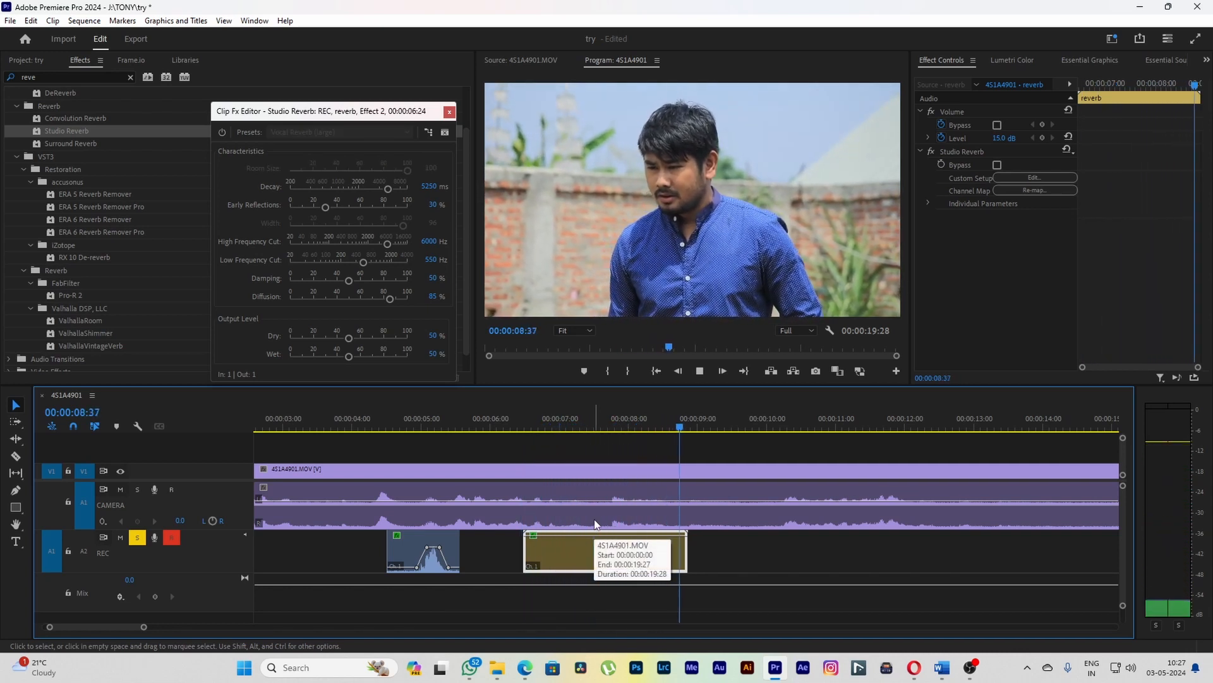
key("space")
- Add two volume keyframes near the end of the "reverb" clip, fading it to about -19.1 dB, and play it
key("p")
left_click(644, 535)
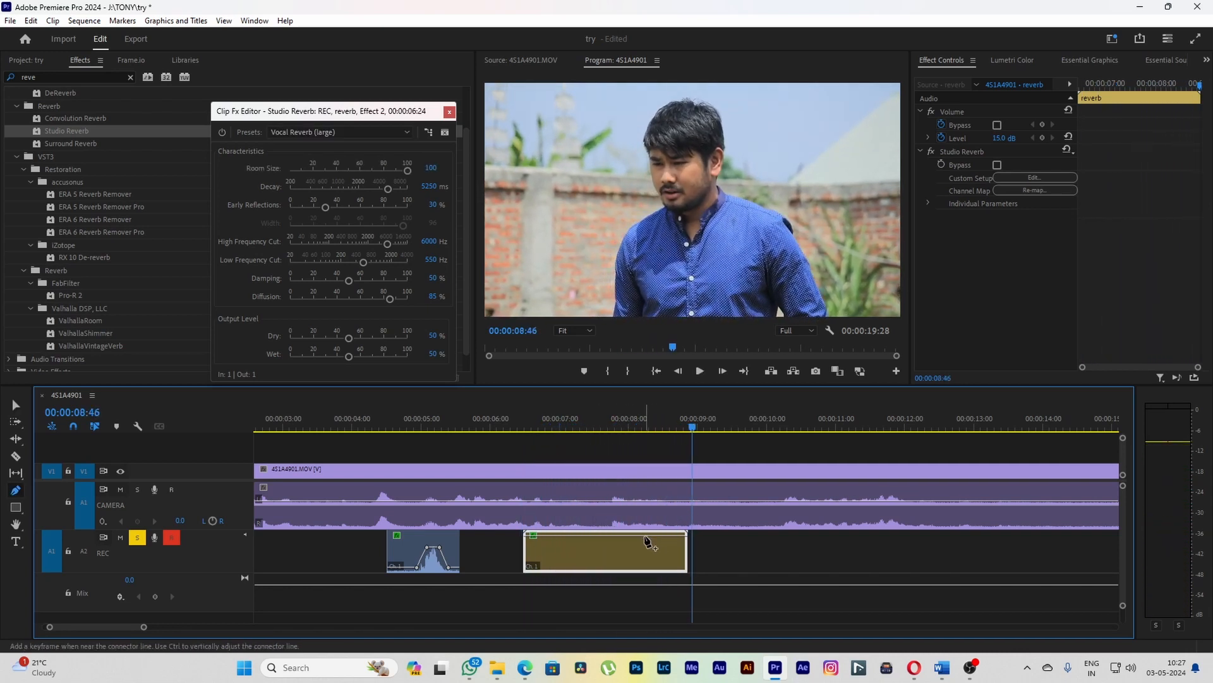
left_click_drag(685, 533, 686, 541)
left_click(535, 422)
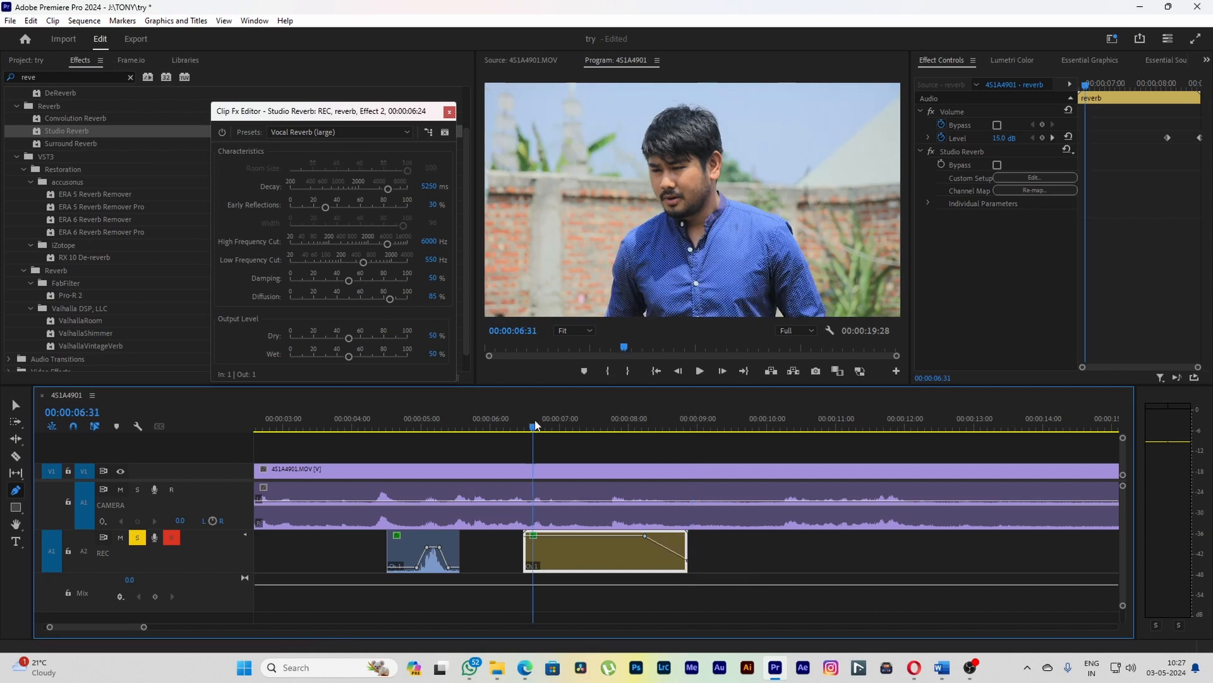
key("space")
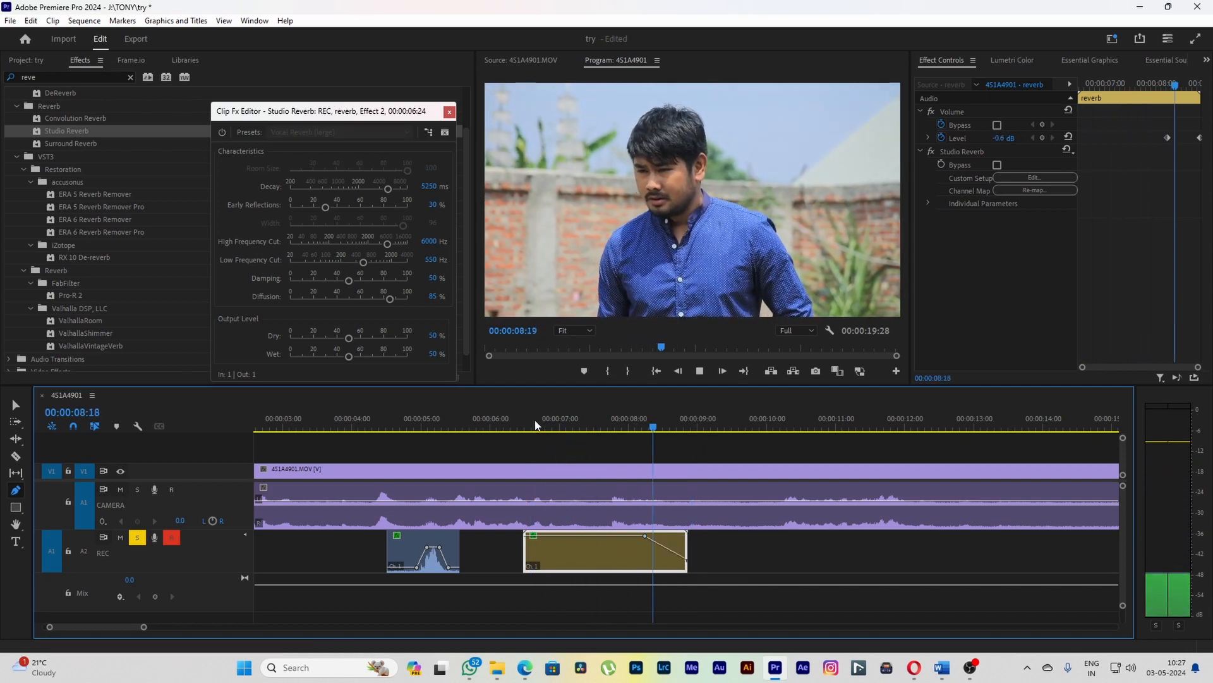
key("space")
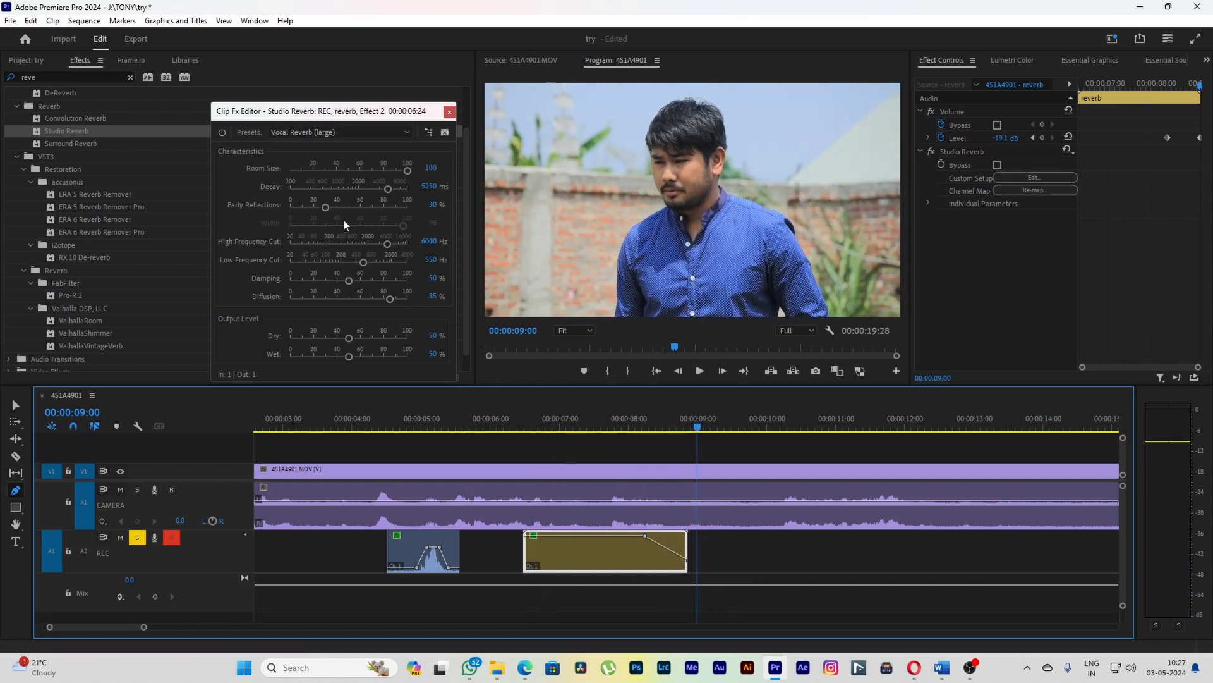
- Switch the Studio Reverb preset to Outside Club and play the "reverb" clip
left_click(354, 129)
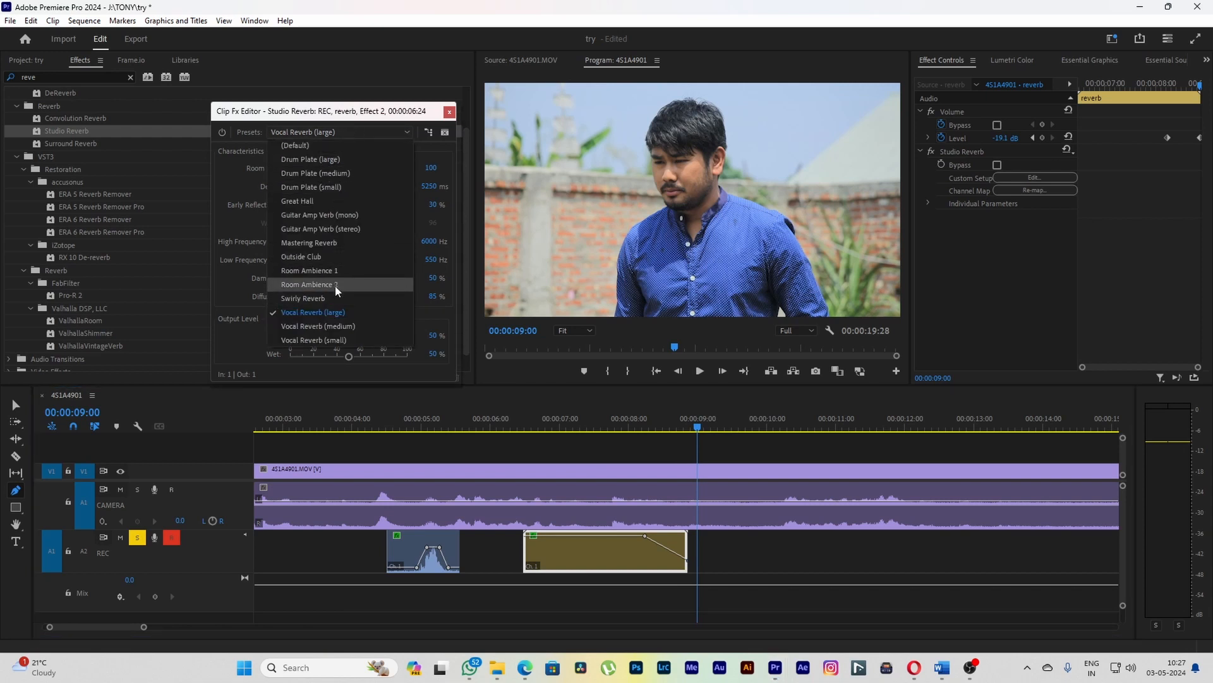
left_click(301, 256)
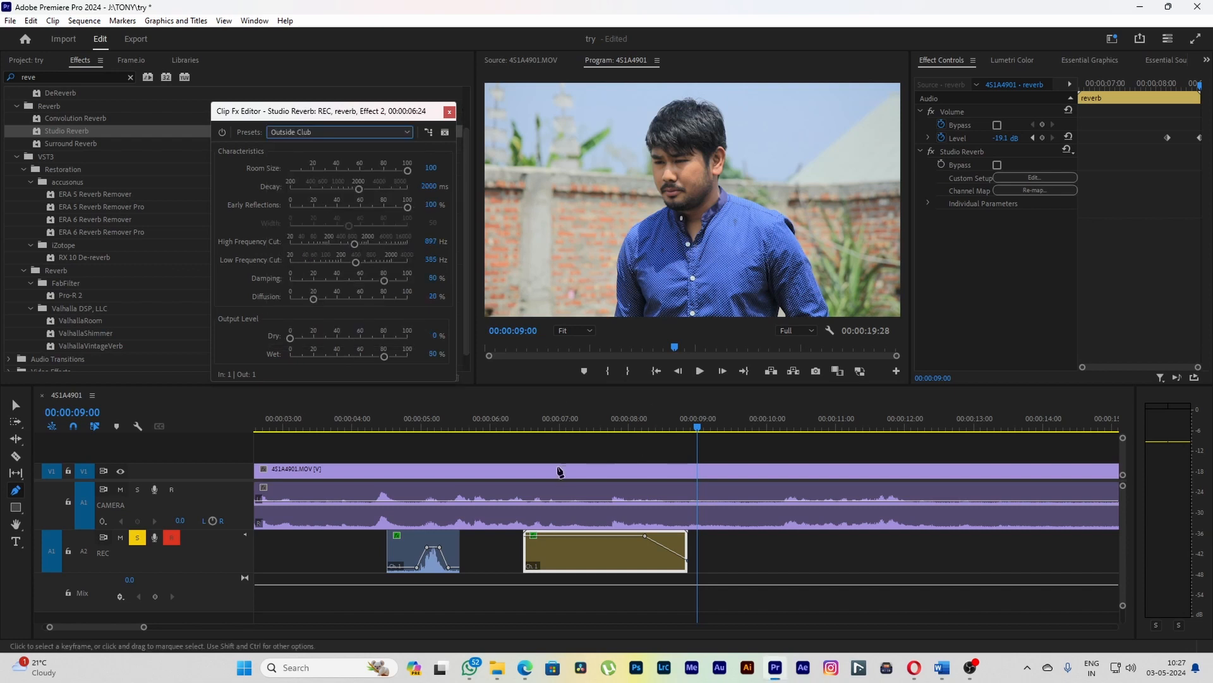
left_click(525, 417)
key("space")
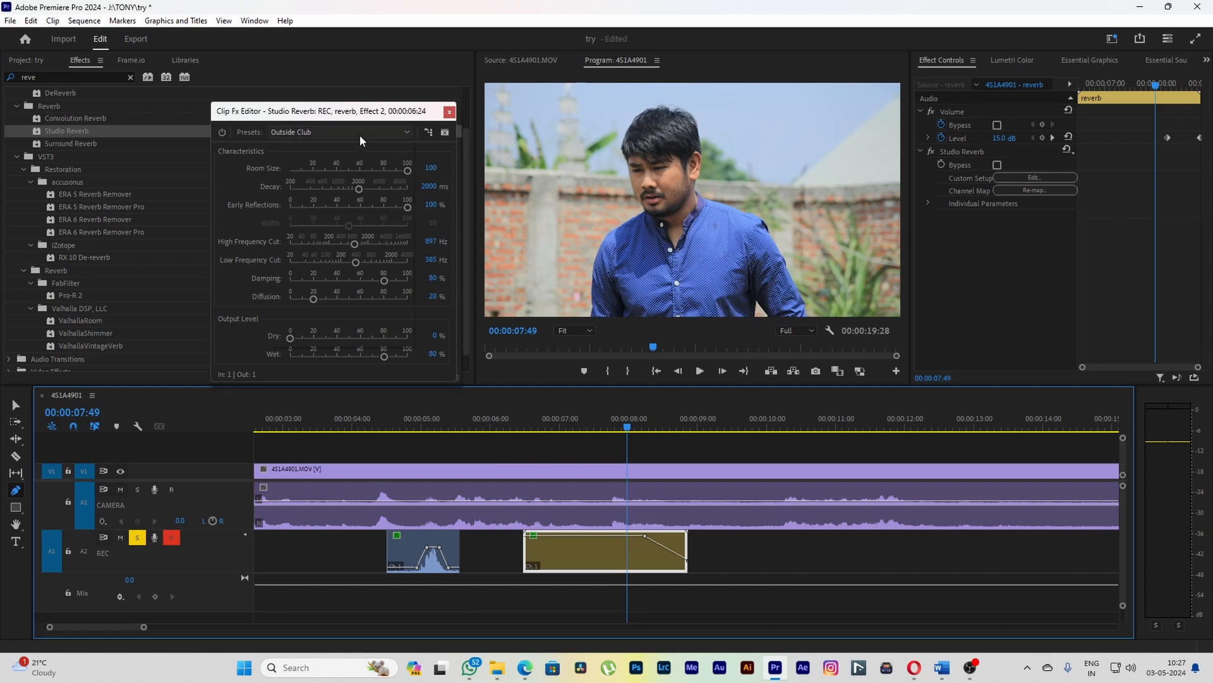
- Switch the Studio Reverb preset to Great Hall and play the "reverb" clip
left_click(359, 134)
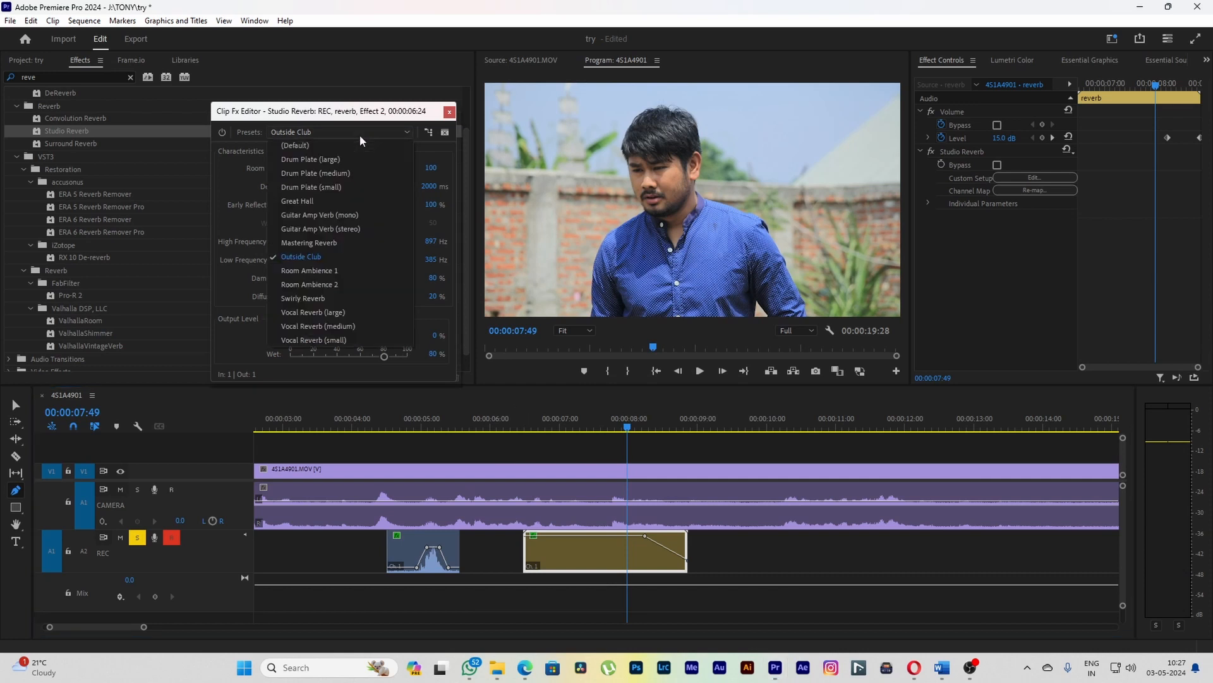
left_click(346, 200)
left_click(529, 417)
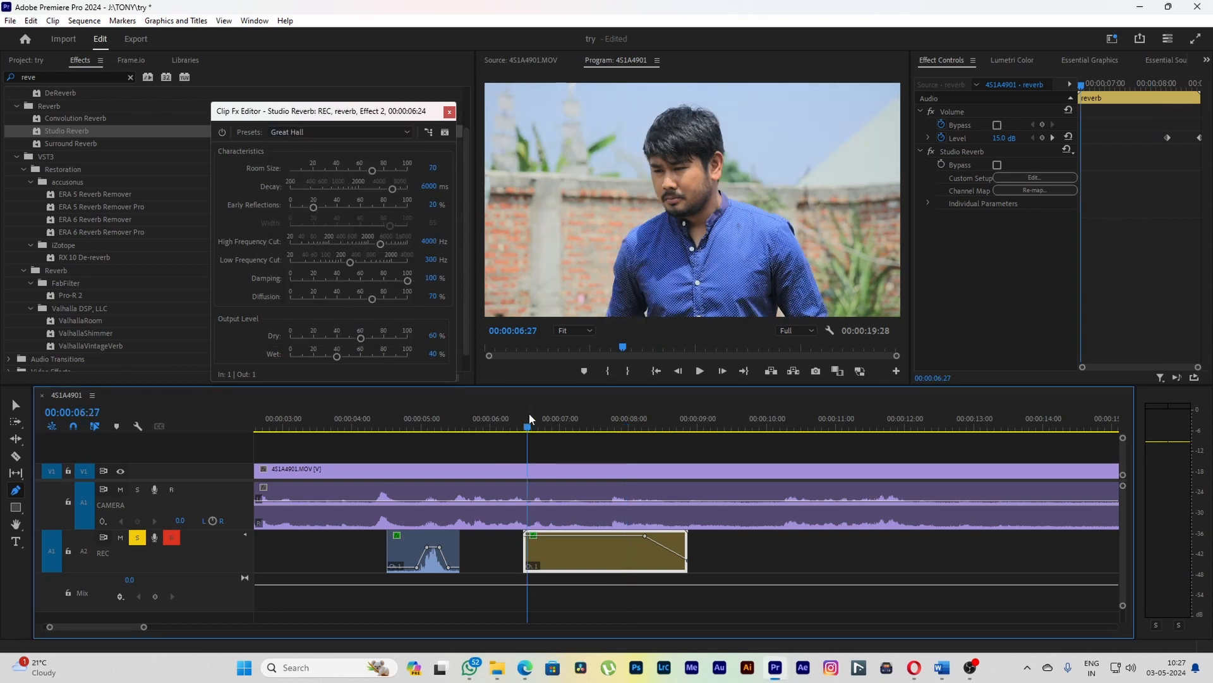
key("space")
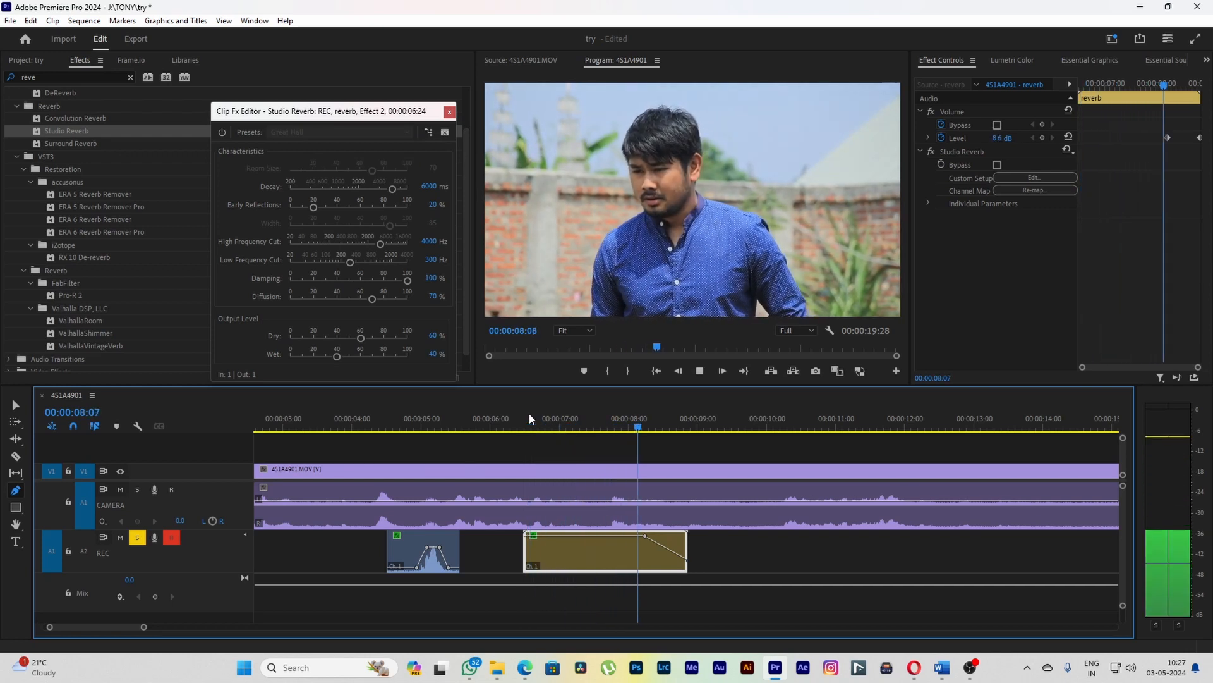
key("space")
- Close the effect editor and remove Studio Reverb from the nested "reverb" clip, undoing the accidental deletion of the clip
left_click(447, 114)
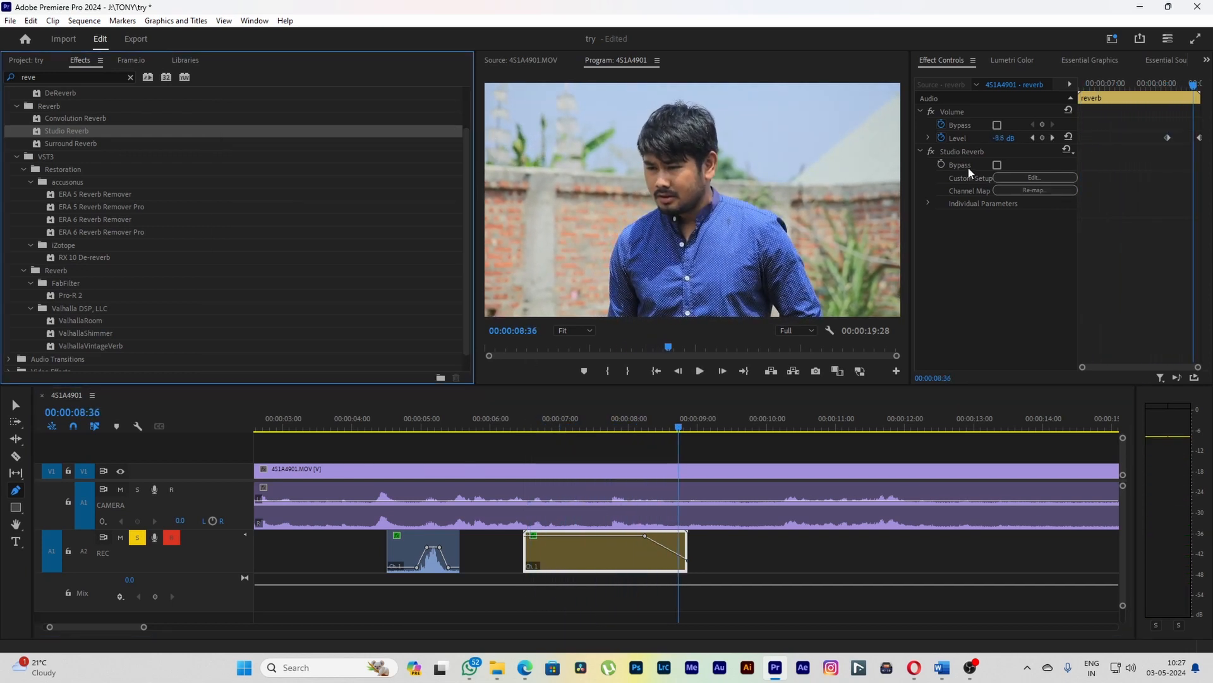
left_click(962, 150)
key("Delete")
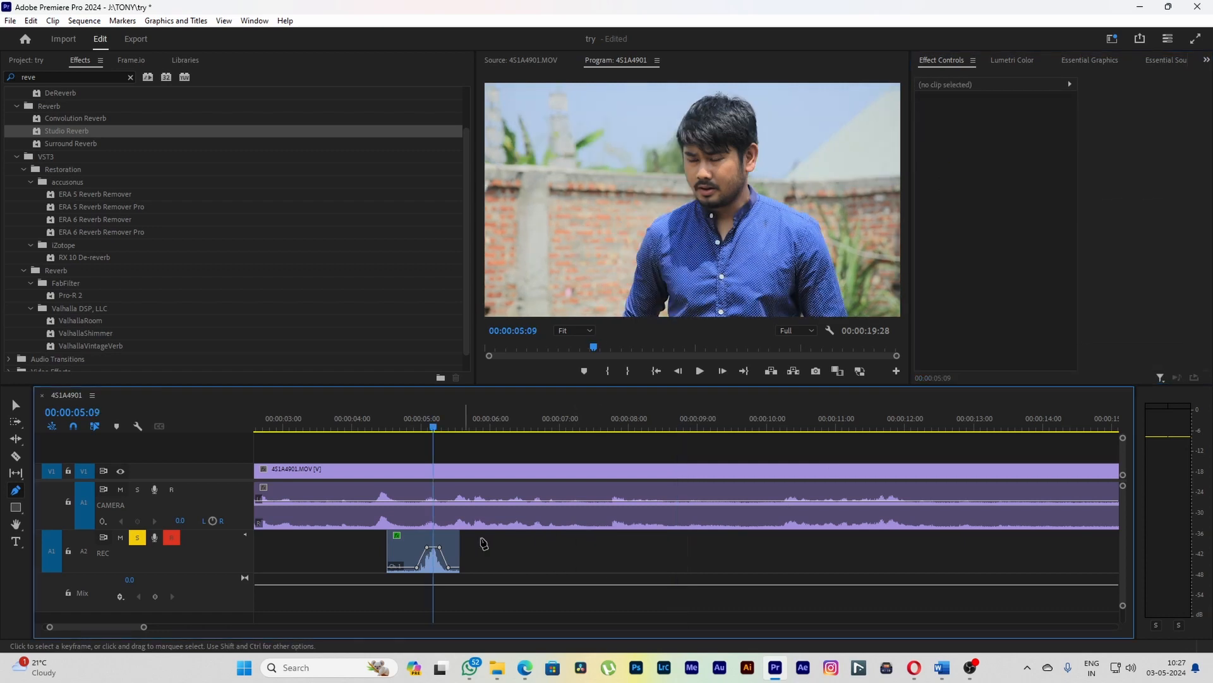
key("ctrl+z")
- Open the "reverb" nest, check the main REC_7.wav clip inside it, and return to the main sequence
left_click(581, 560)
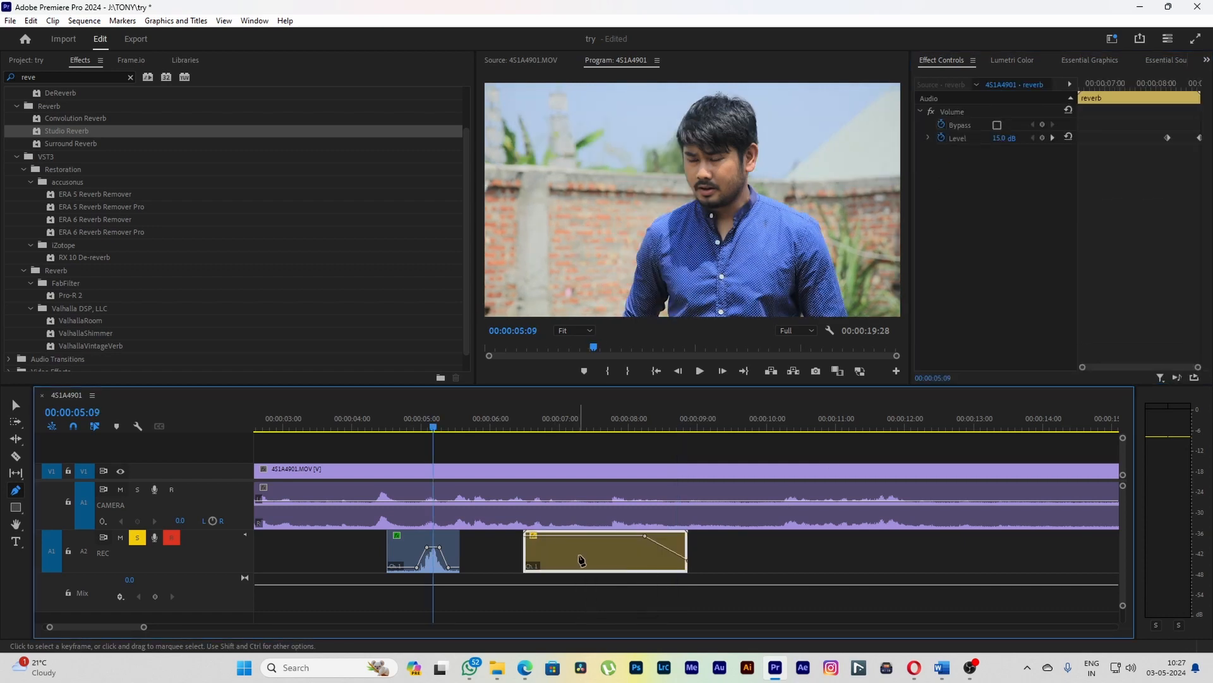
double_click(581, 559)
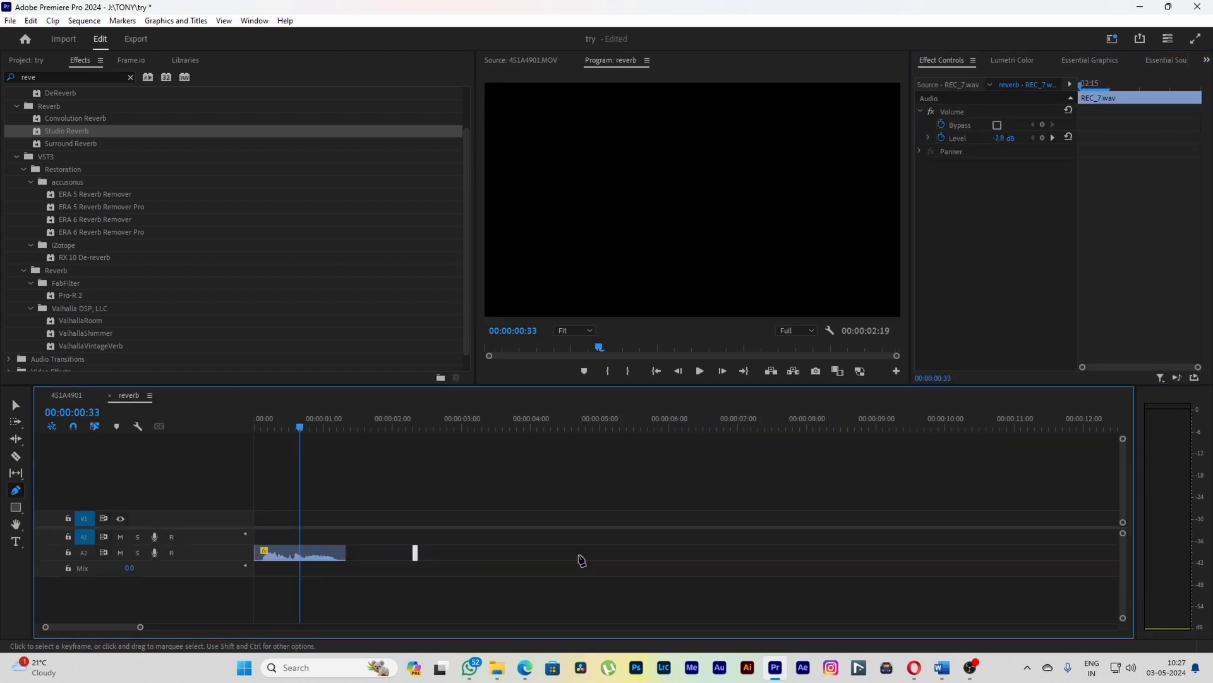
left_click(326, 559)
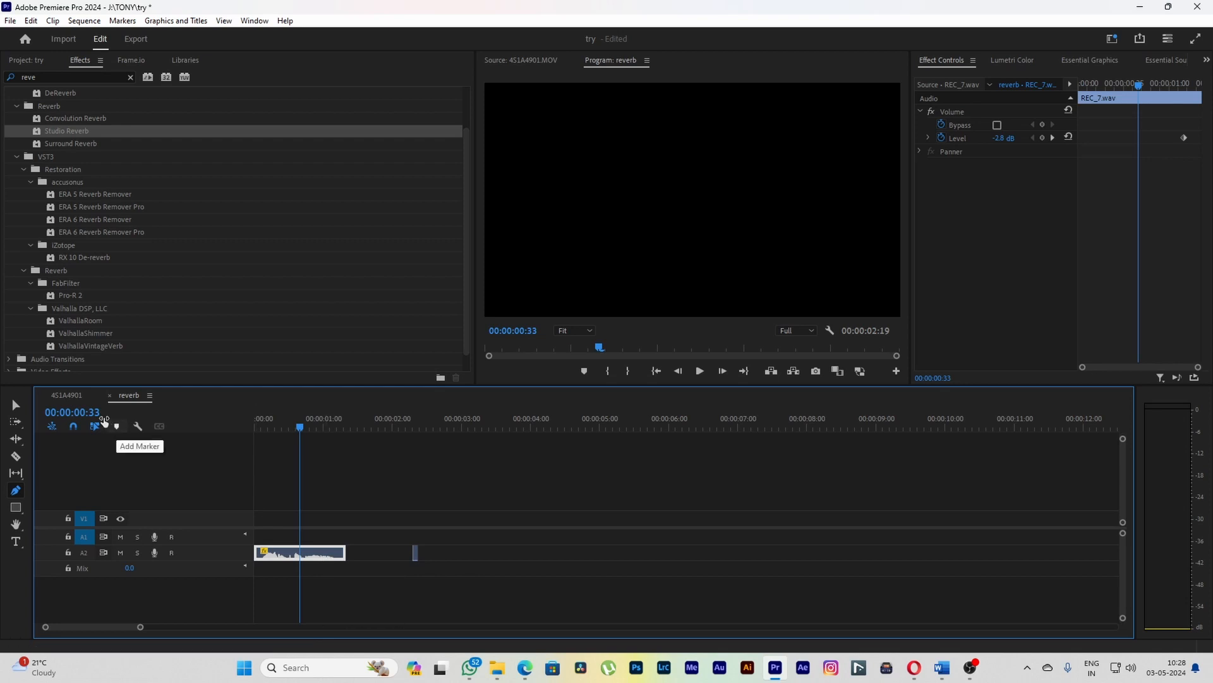
left_click(71, 395)
- Open the "reverb" nest, cut the main REC_7.wav clip out of it, and close the nested sequence
right_click(587, 559)
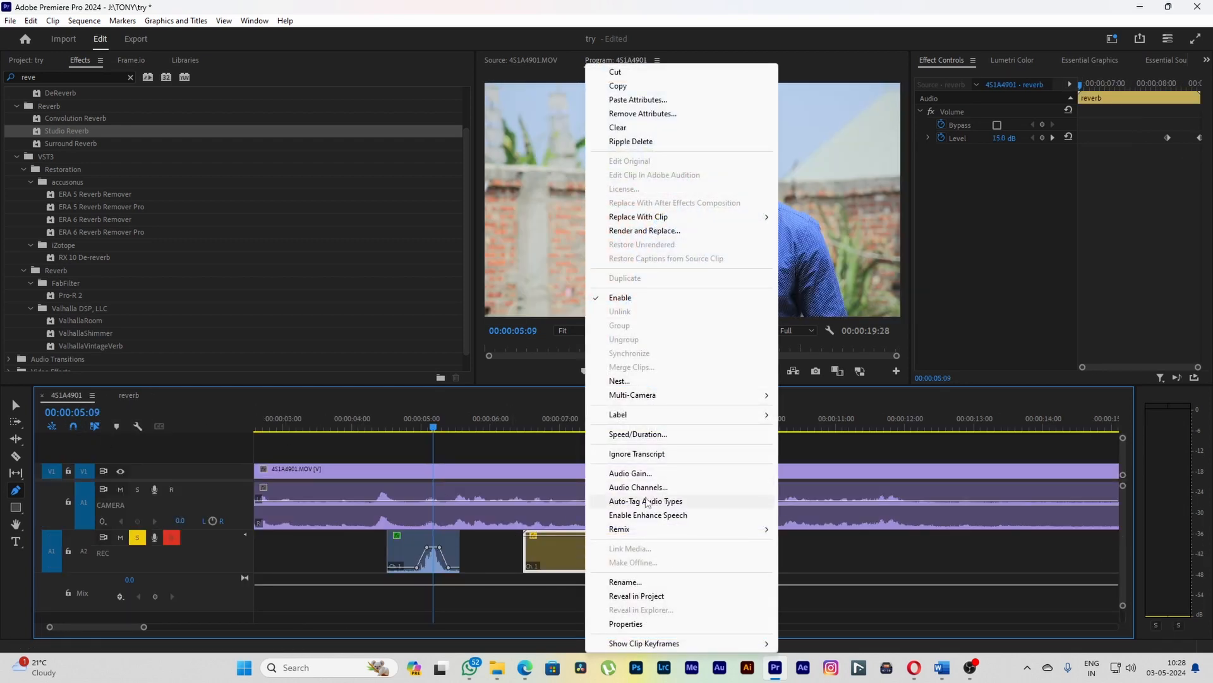
left_click(565, 548)
right_click(555, 554)
double_click(547, 555)
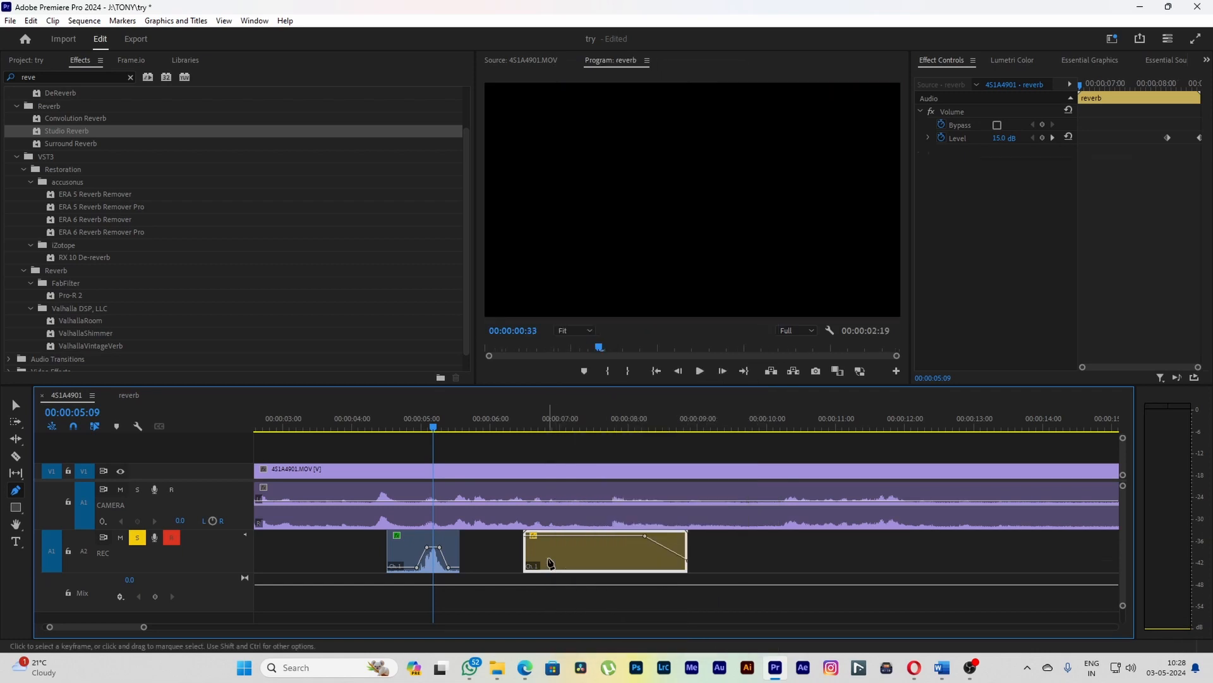
key("Delete")
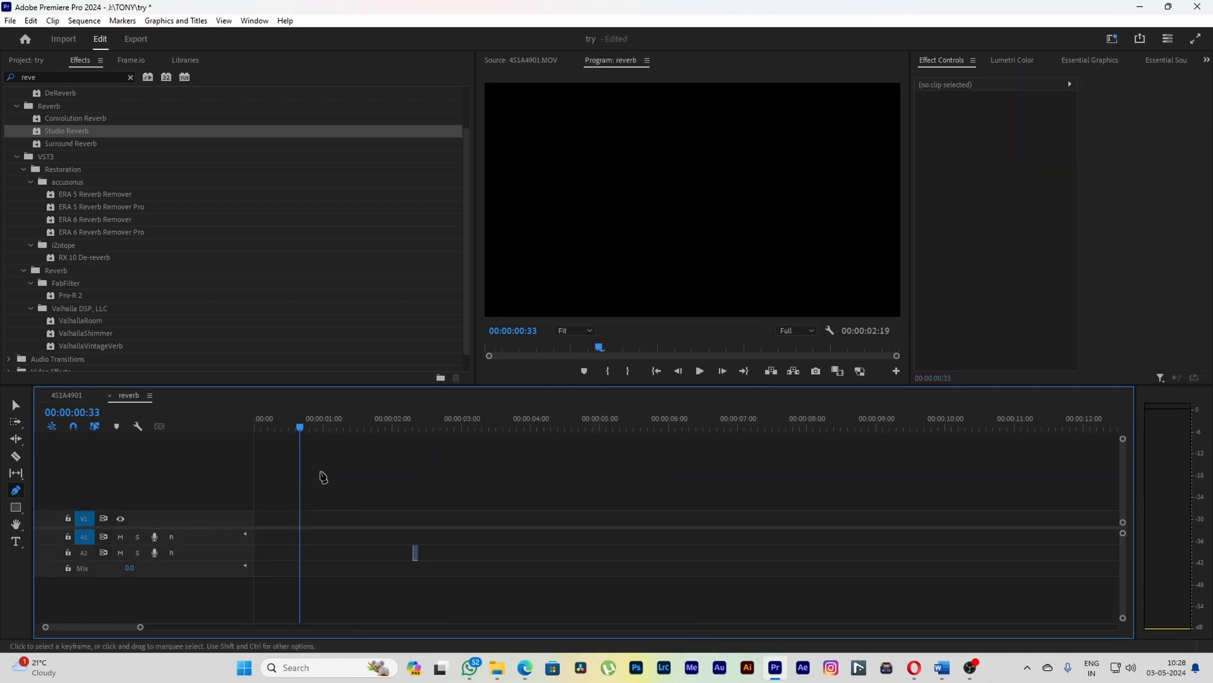
left_click(110, 397)
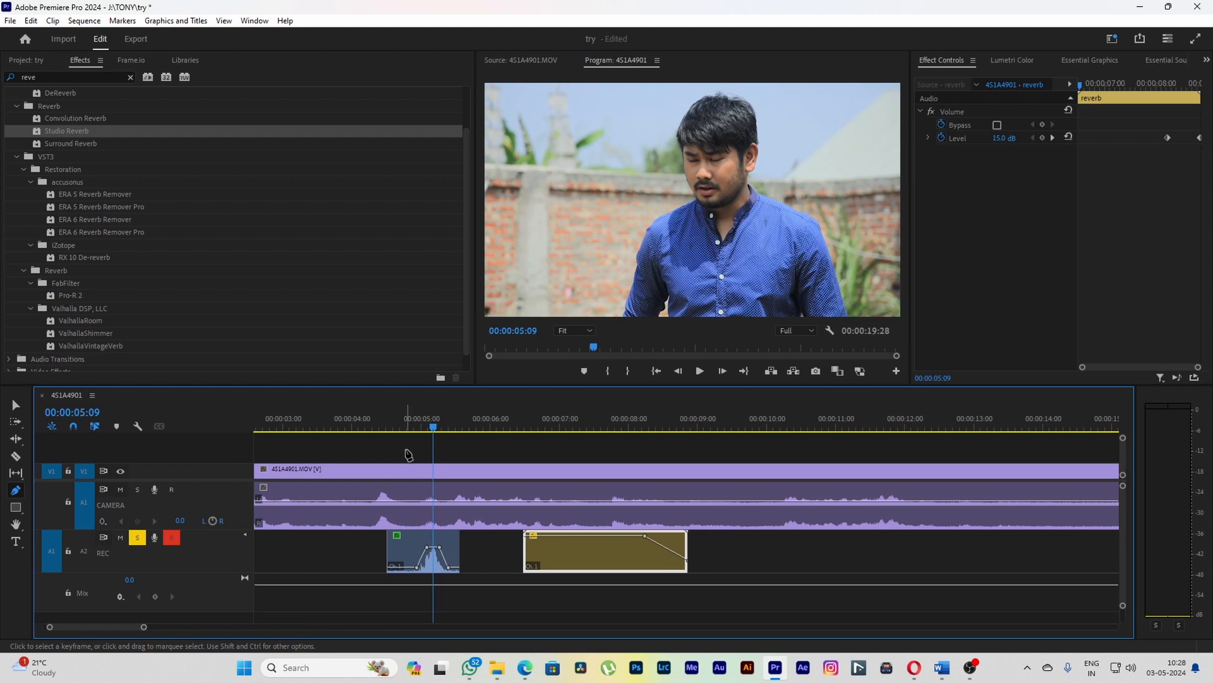
- Paste the REC_7.wav clip on track A2 at the start of the "reverb" nest and delete the nest's remaining piece
left_click(527, 422)
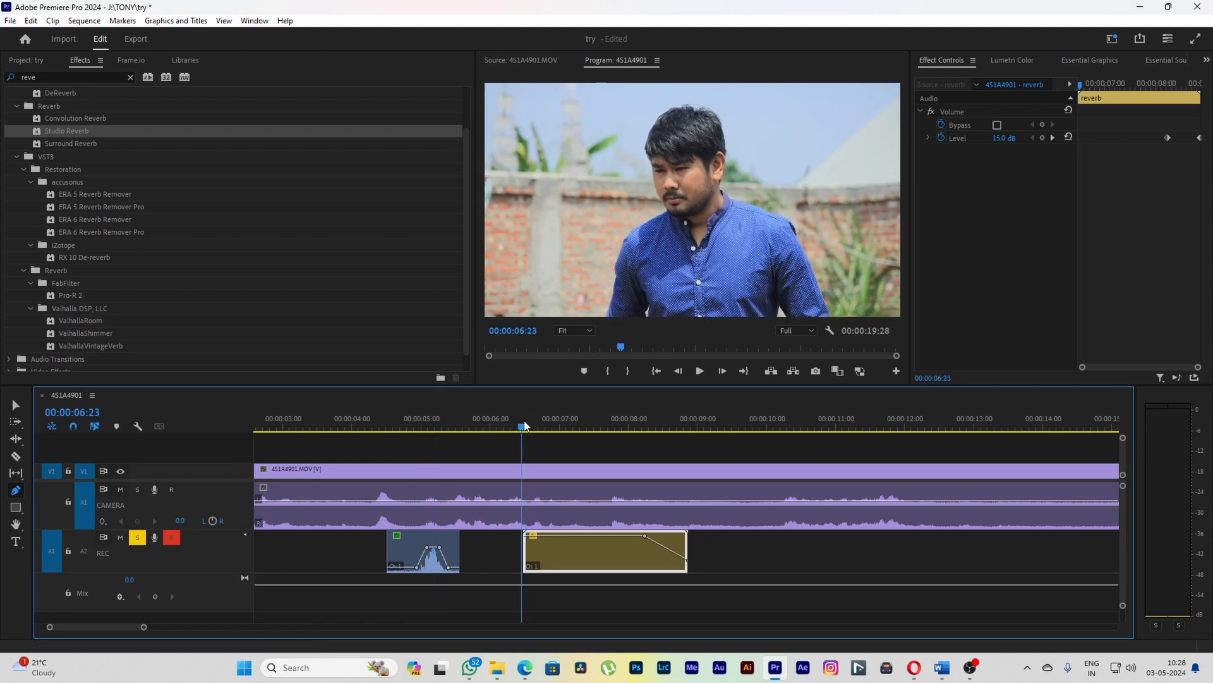
key("ctrl+v")
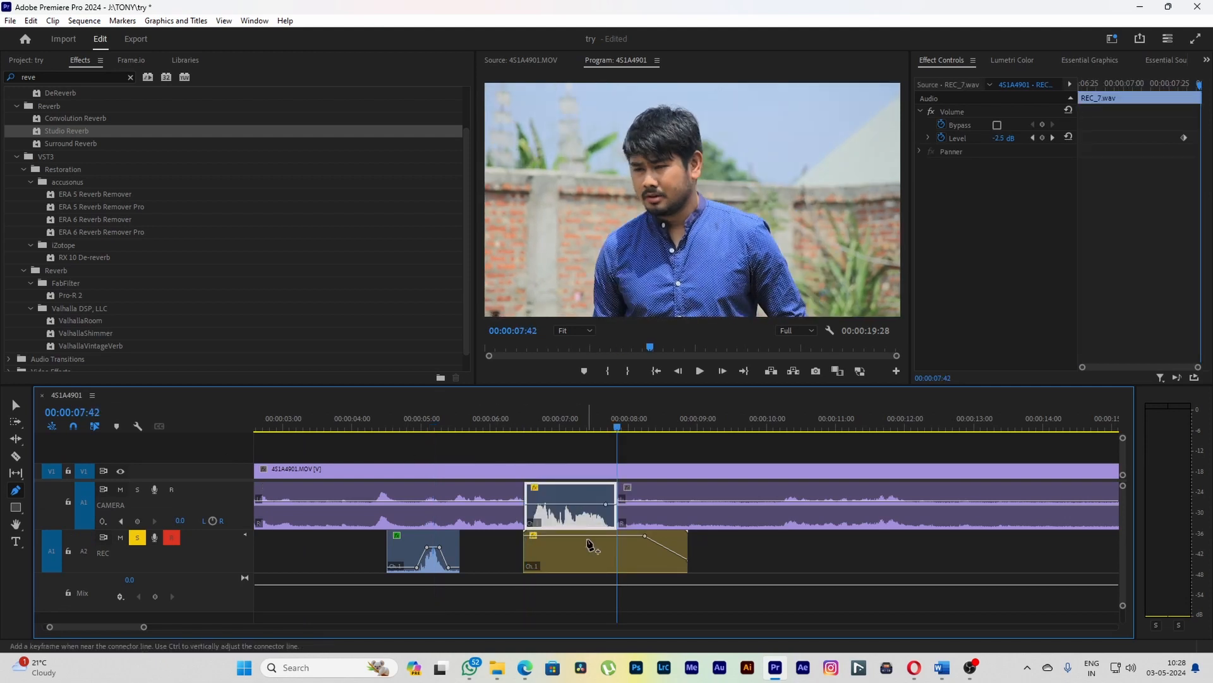
key("ctrl+z")
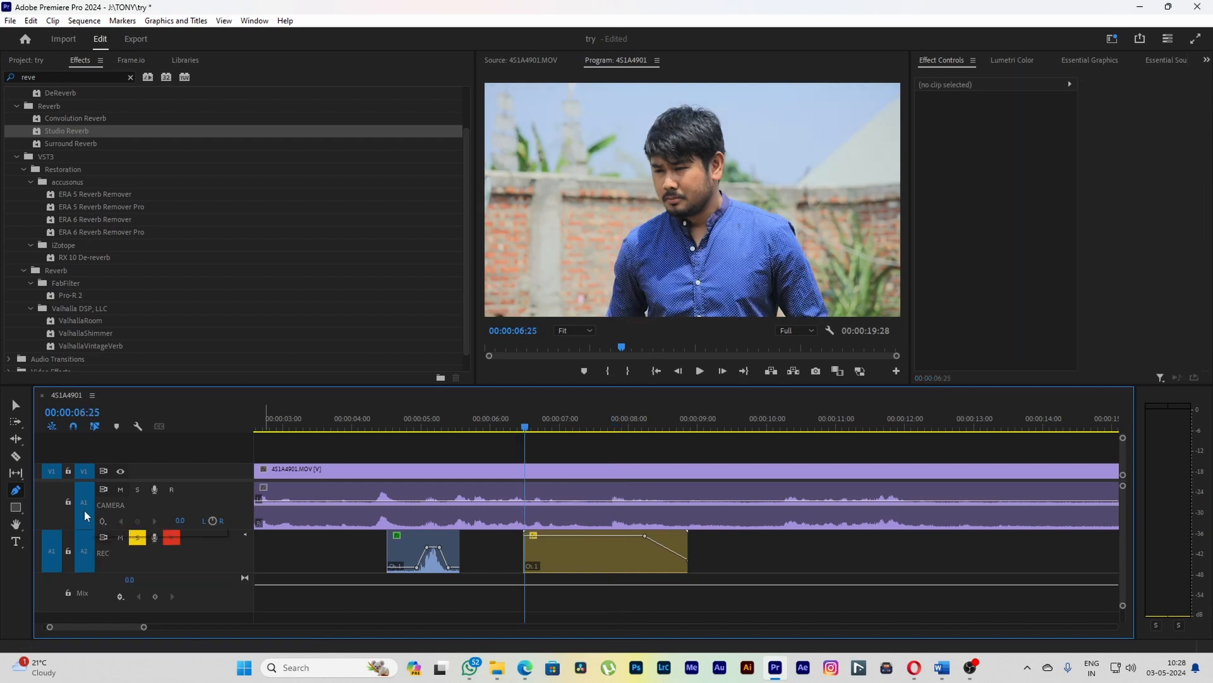
key("ctrl+v")
left_click(651, 562)
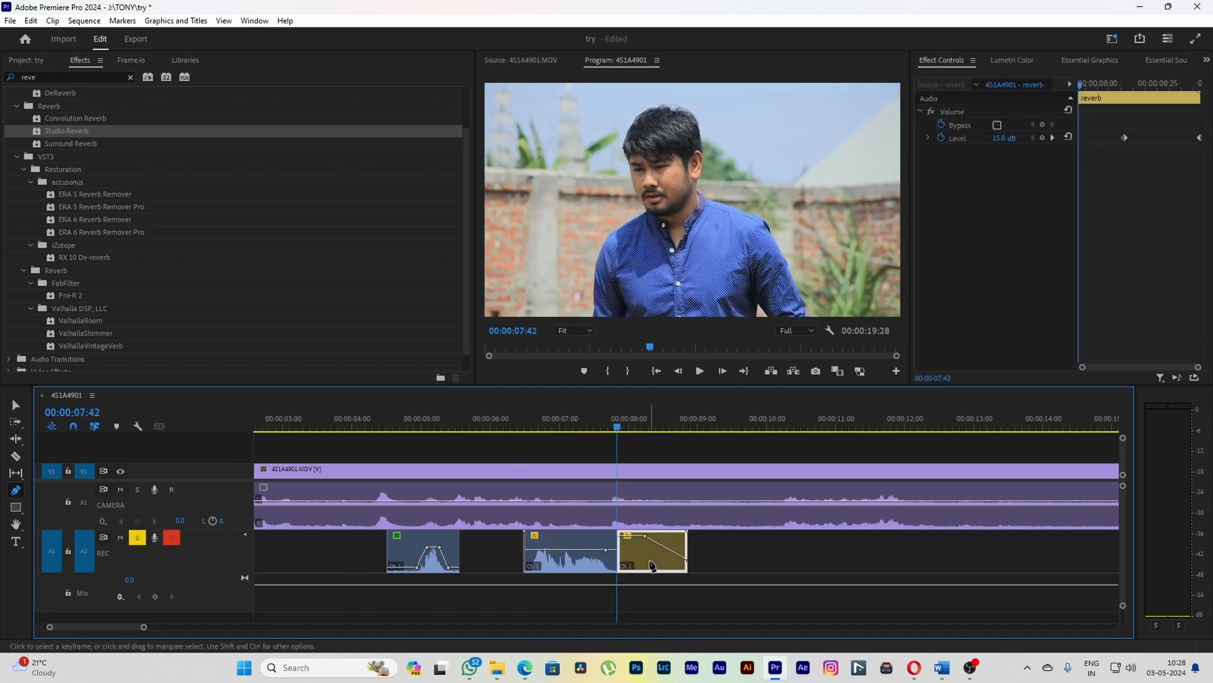
key("Delete")
- Play the pasted REC_7.wav clip and delete the leftover sliver of the nest at its start
left_click(533, 425)
key("space")
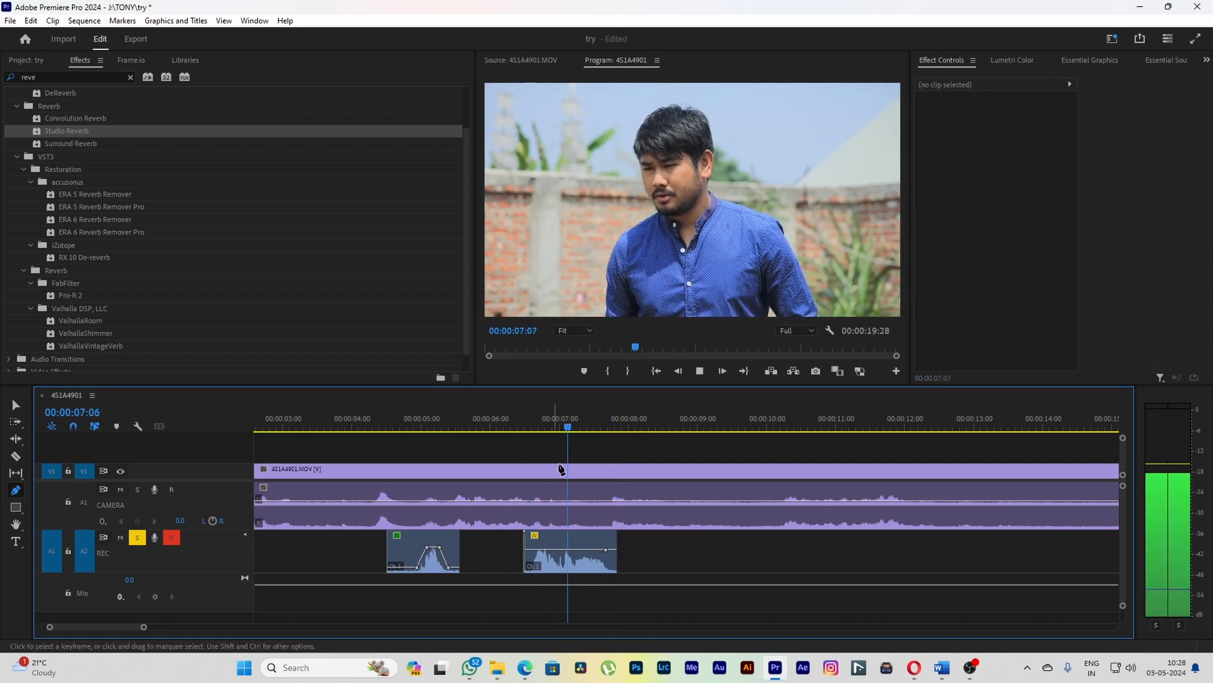
key("space")
left_click(524, 562)
key("Delete")
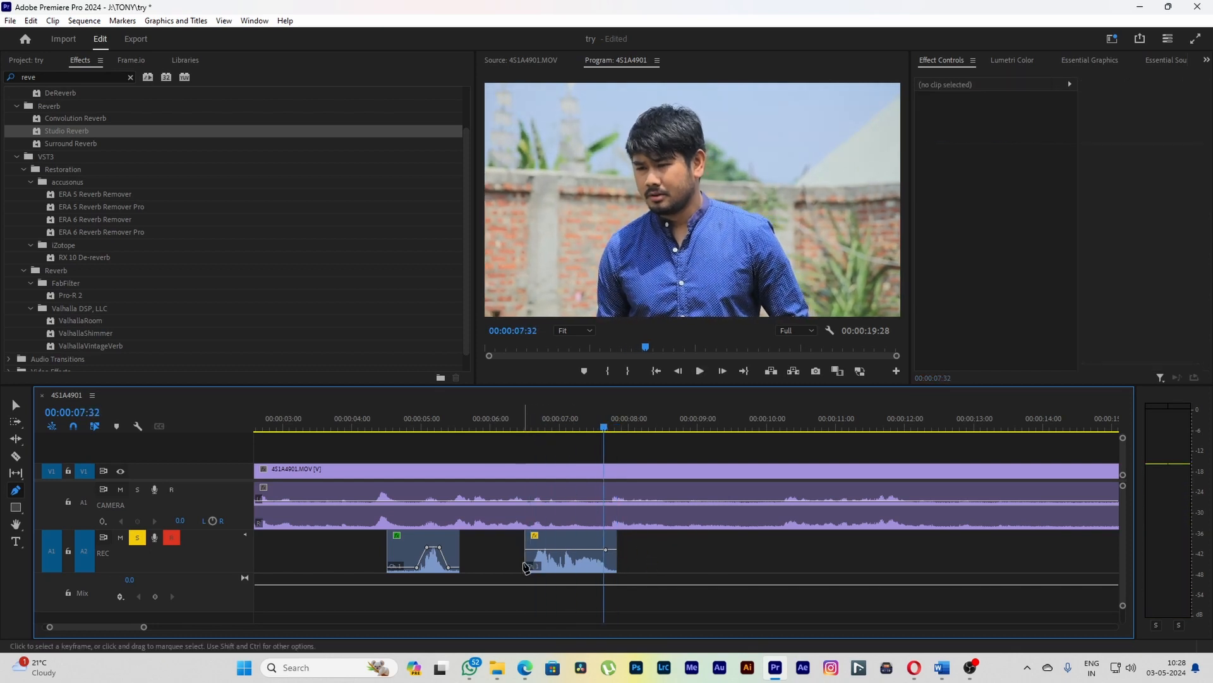
- Show the Audio Clip Mixer and place the playhead over the first REC clip at 00:00:05:04
left_click(566, 565)
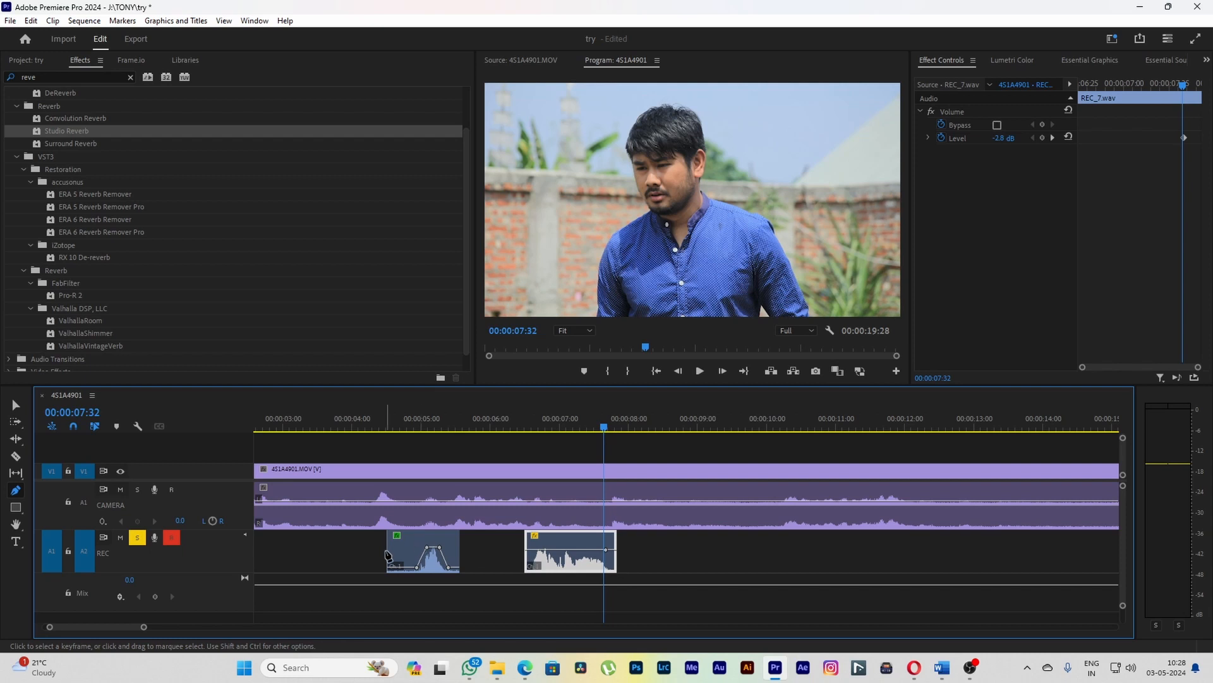
key("minus")
key("minus")
key("minus")
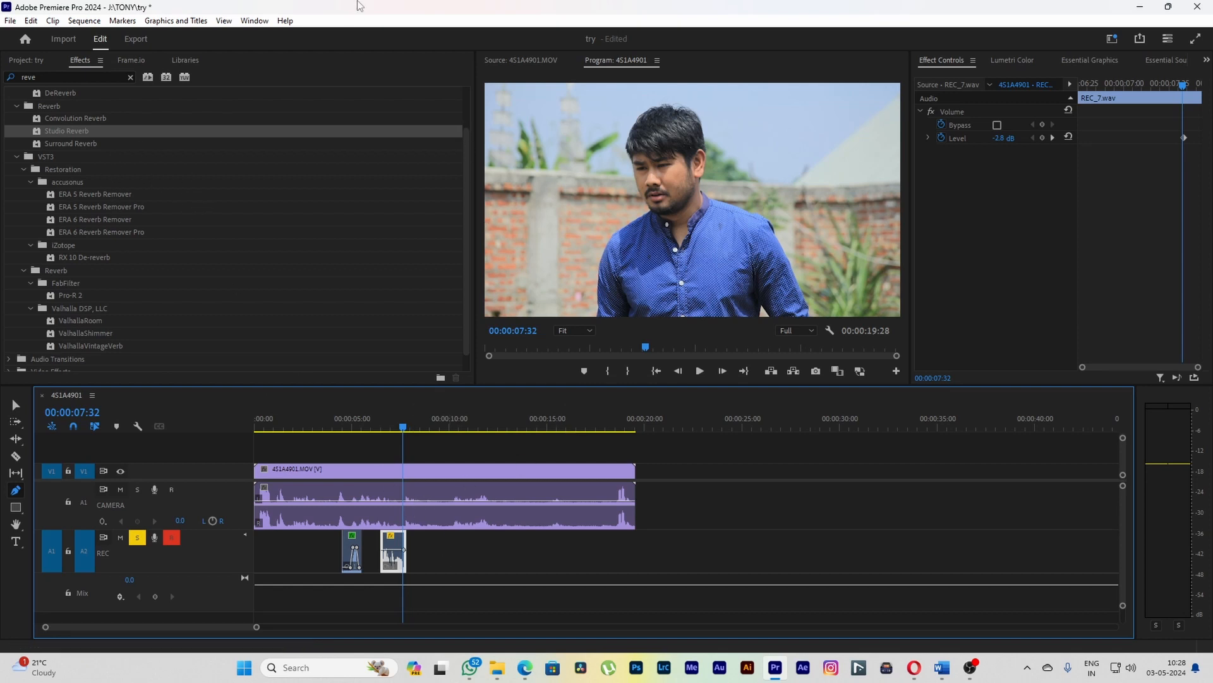
left_click(254, 21)
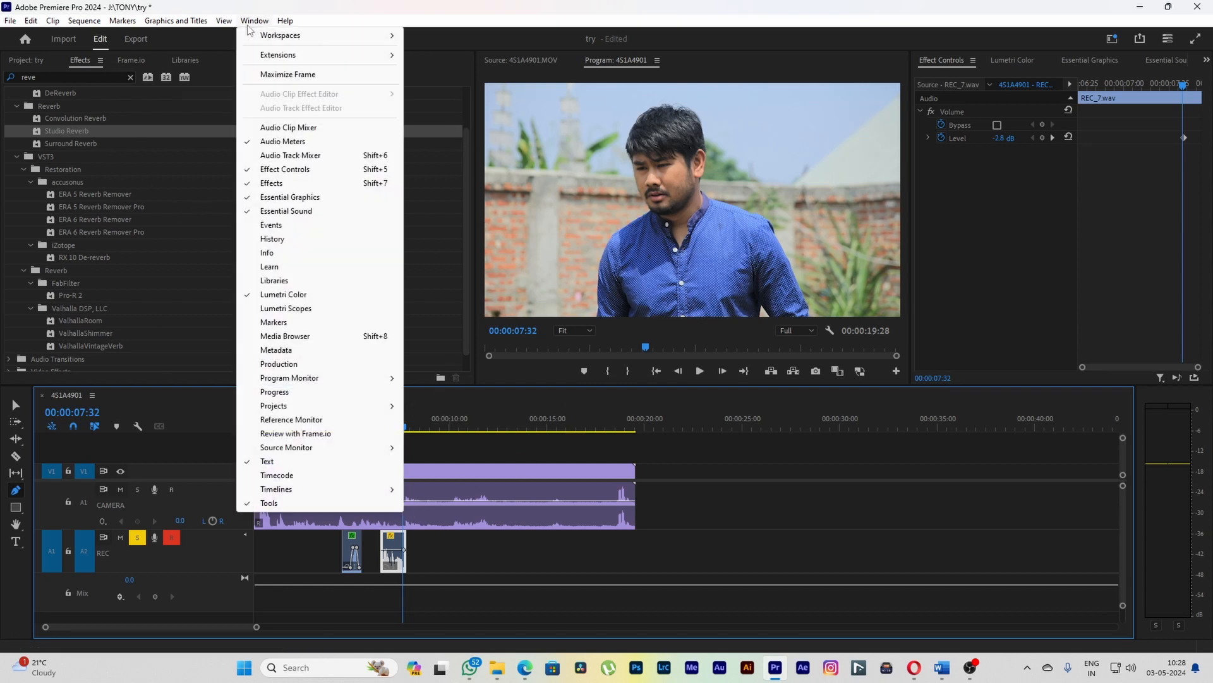
left_click(289, 128)
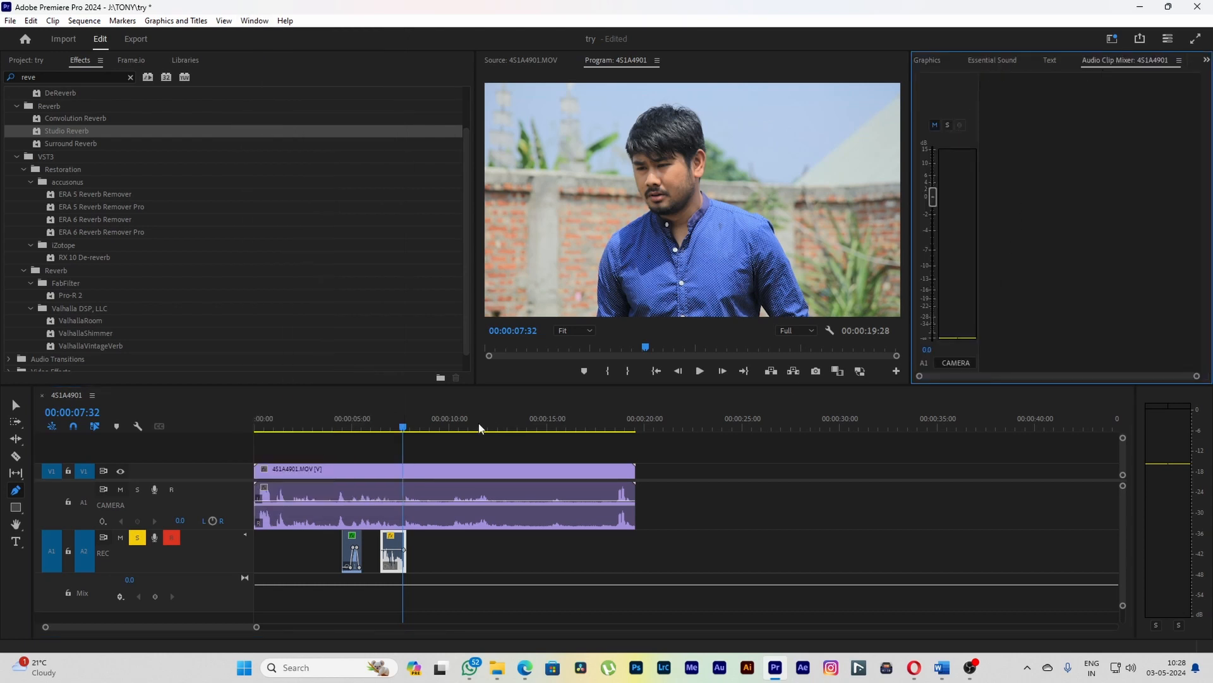
left_click_drag(370, 426, 353, 426)
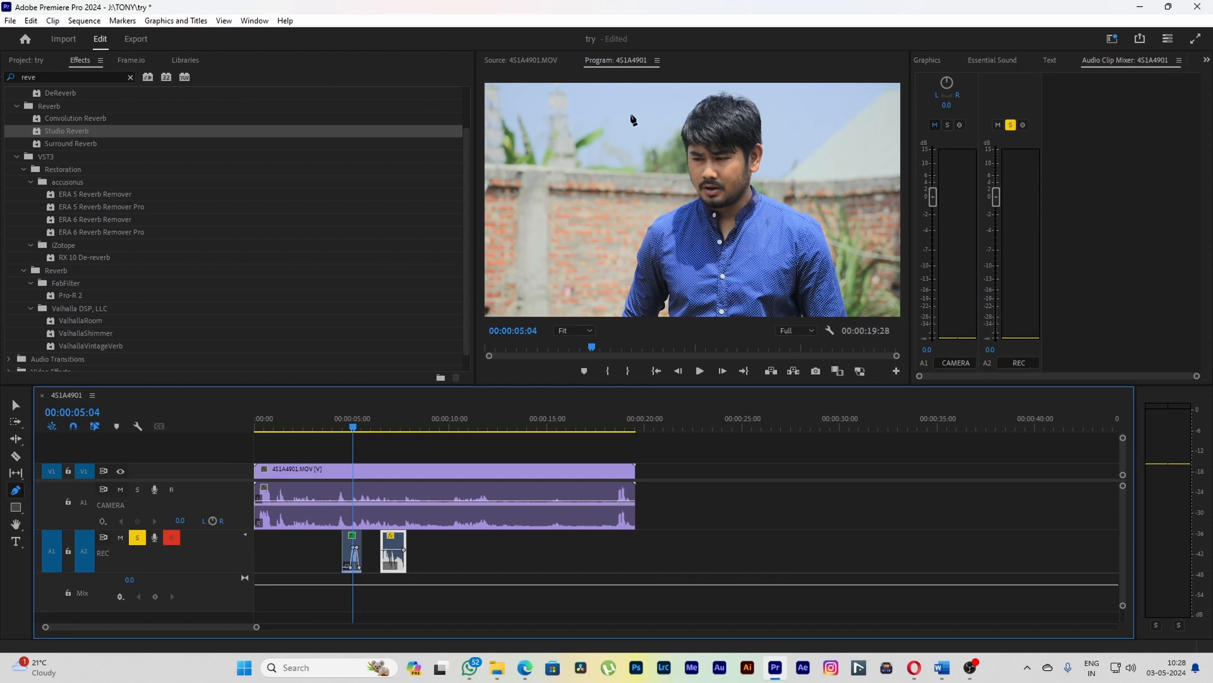
- Show the Audio Track Mixer and examine the track strips, hiding and restoring their effects and sends area
left_click(251, 20)
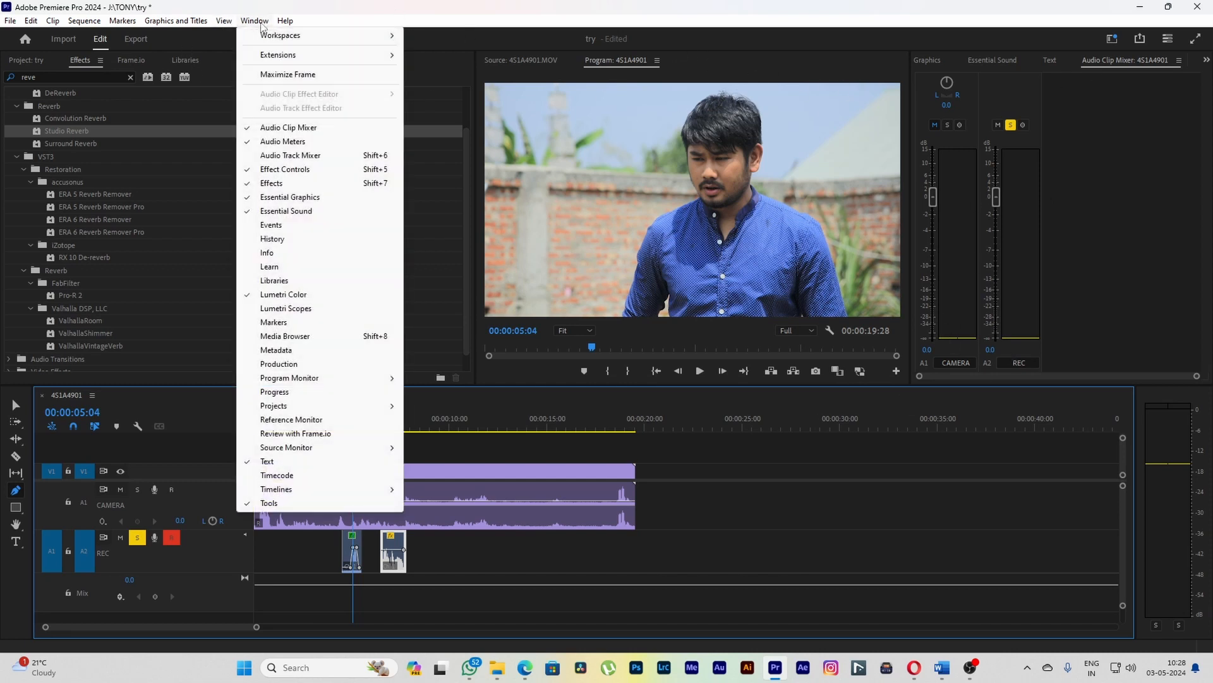
left_click(300, 156)
scroll(240, 310, "down", 2)
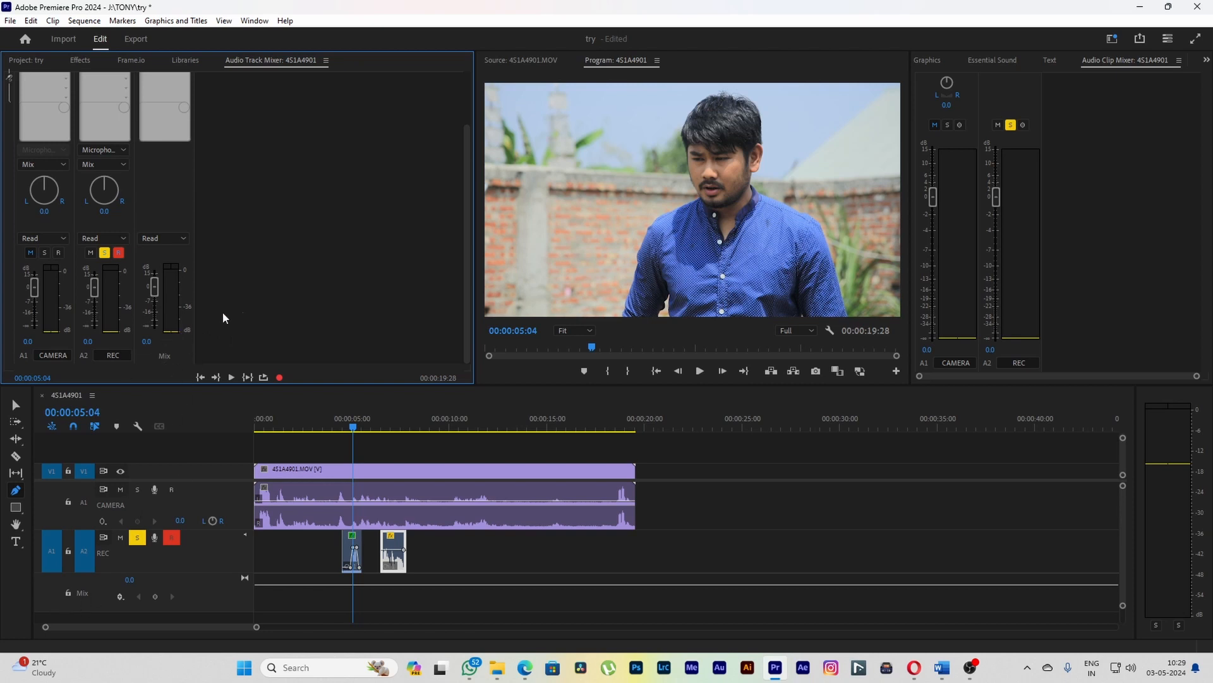
scroll(234, 308, "up", 2)
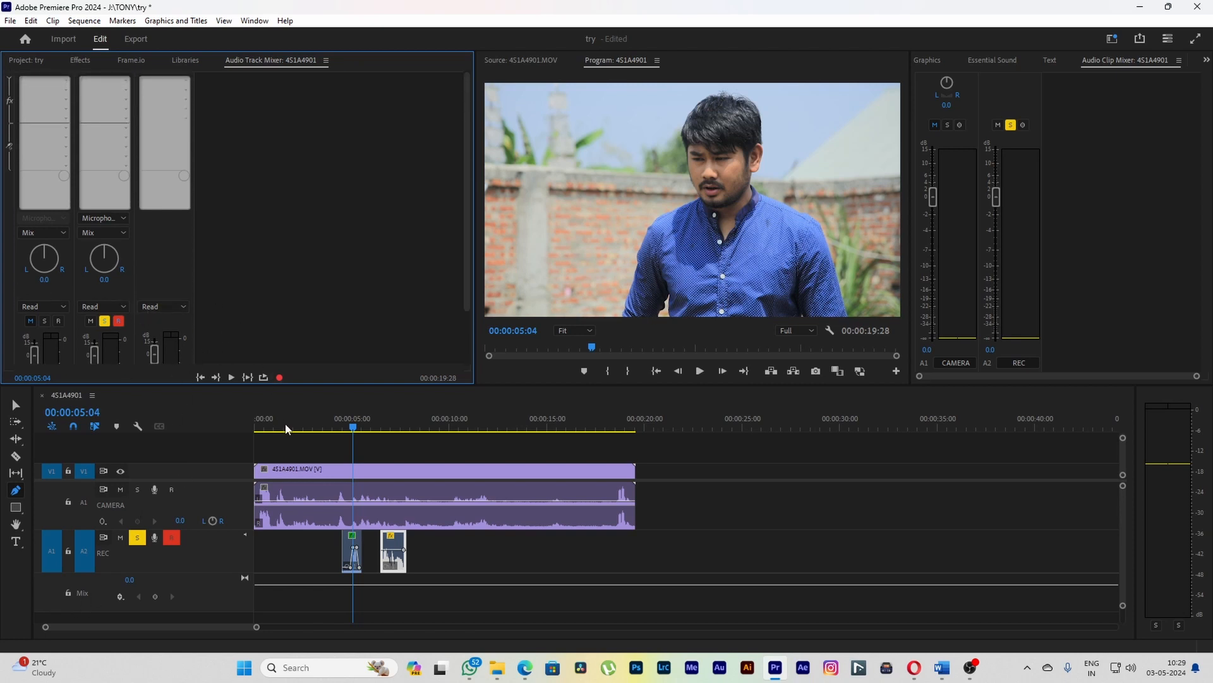
scroll(173, 247, "down", 2)
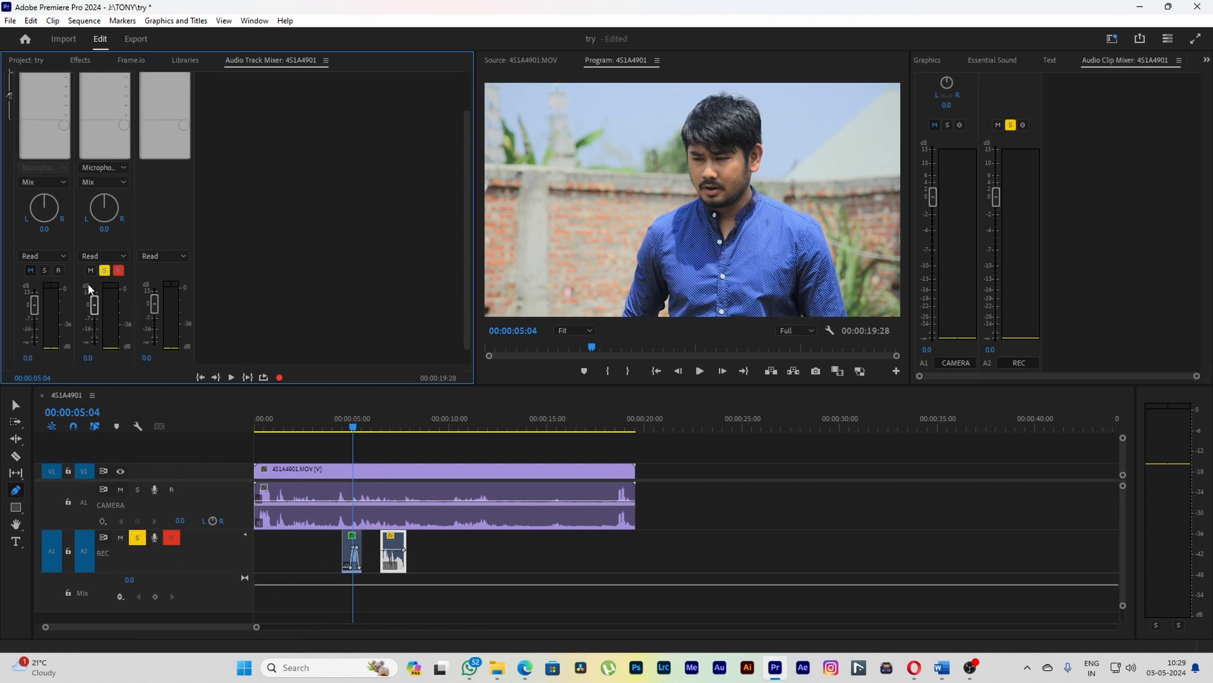
scroll(88, 289, "up", 1)
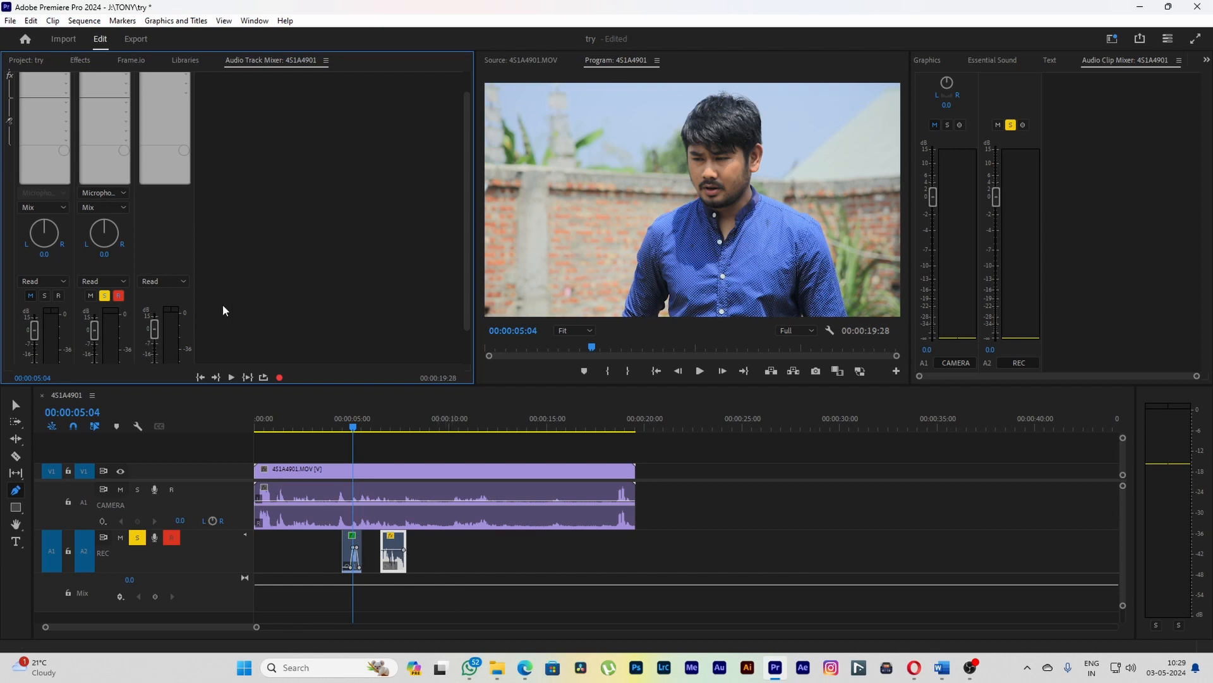
scroll(238, 302, "up", 1)
scroll(240, 301, "up", 1)
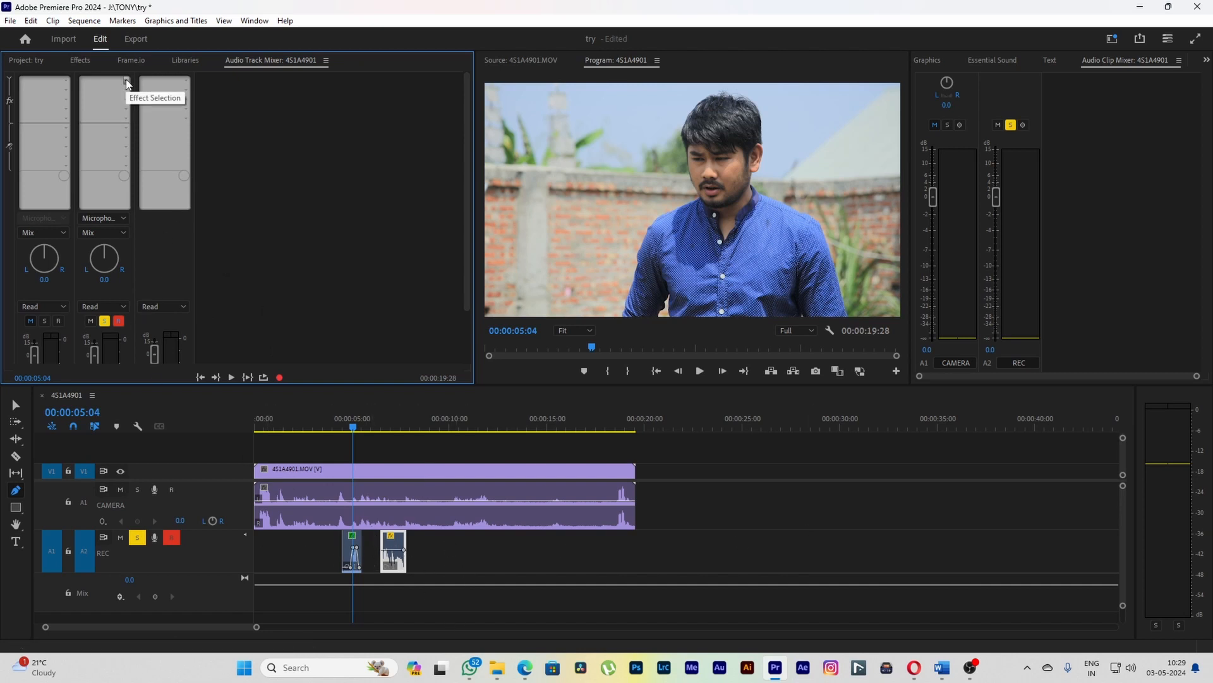
left_click(8, 81)
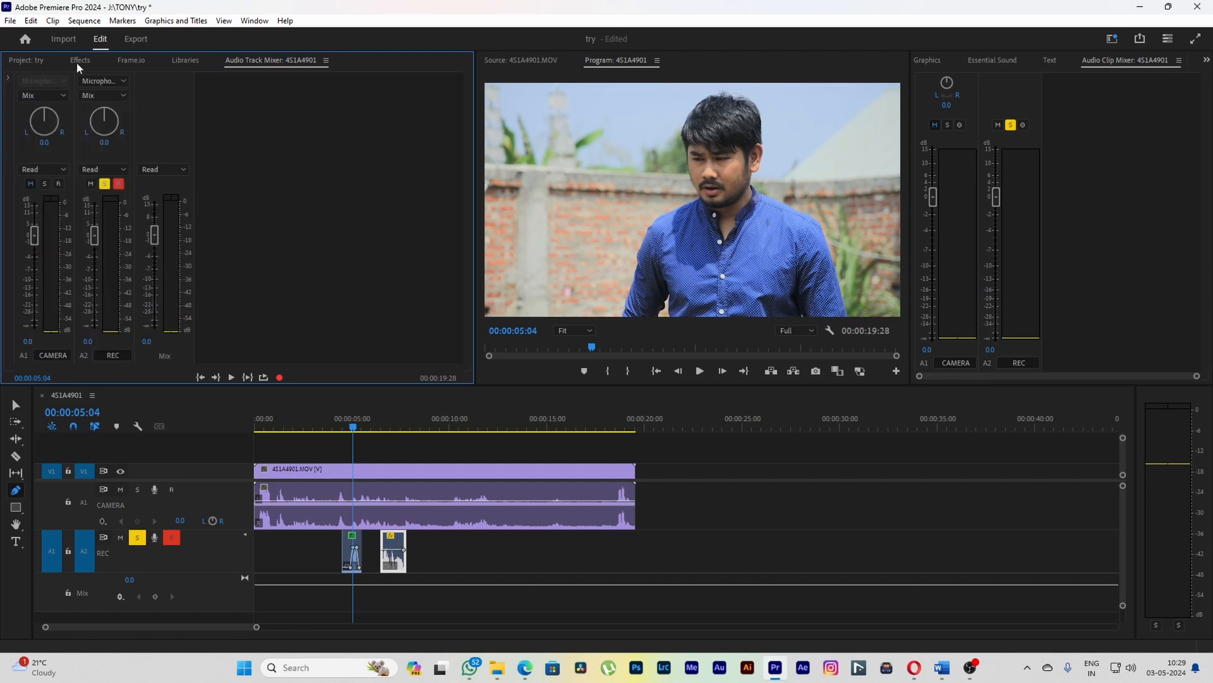
left_click(8, 80)
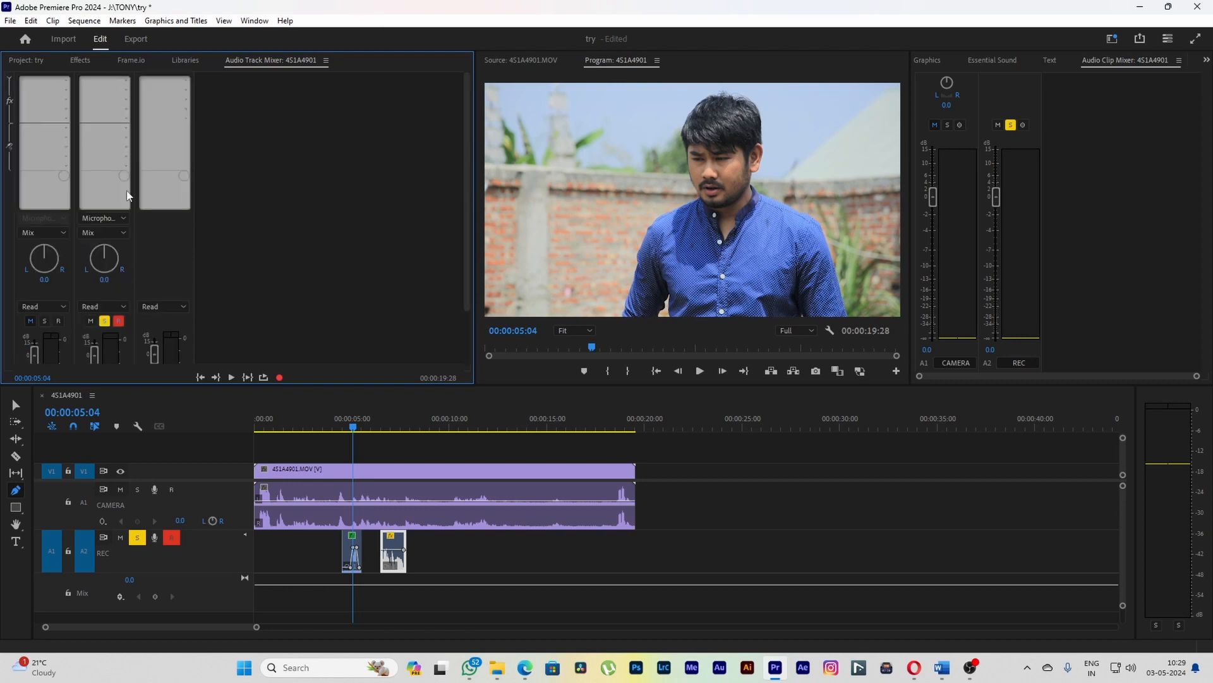
- Add a Highpass effect to the whole REC track in the Audio Track Mixer and play the voice clips
left_click(127, 82)
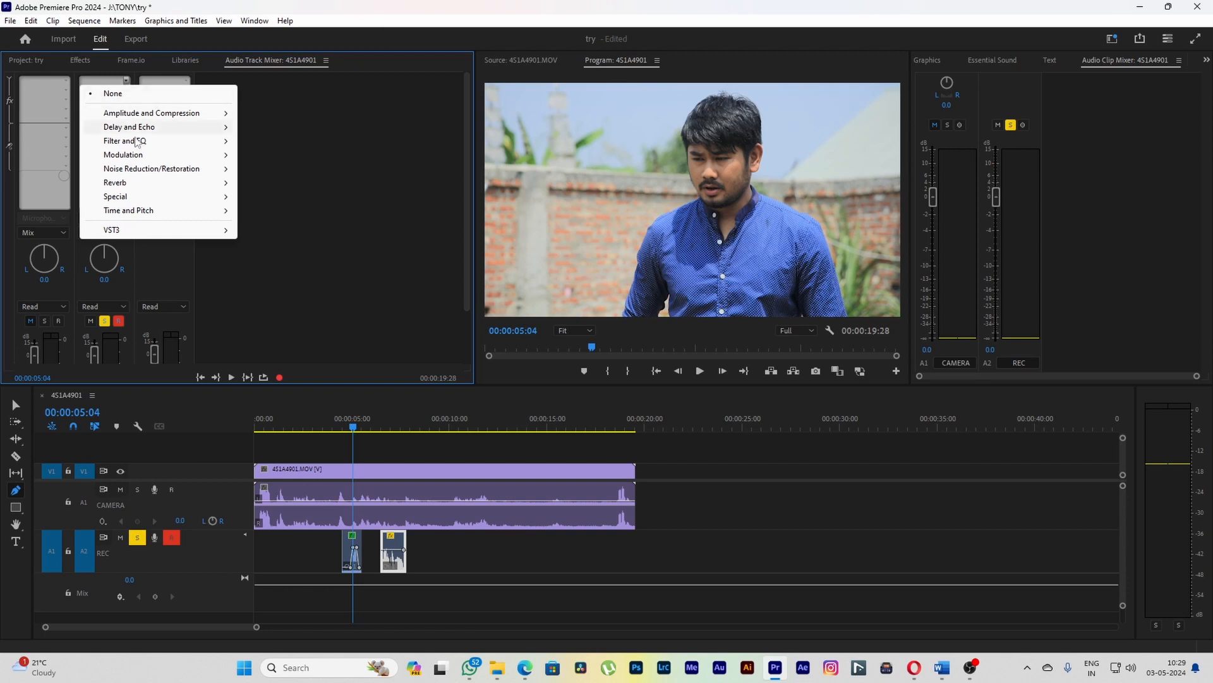
mouse_move(146, 142)
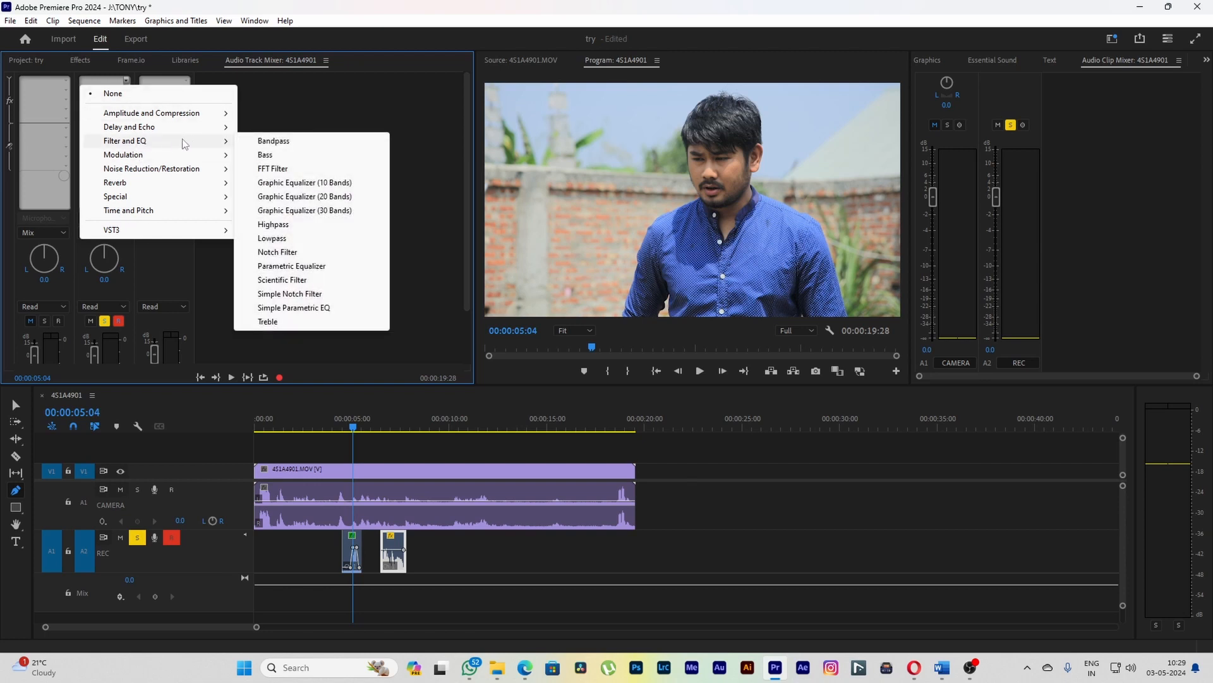
left_click(273, 227)
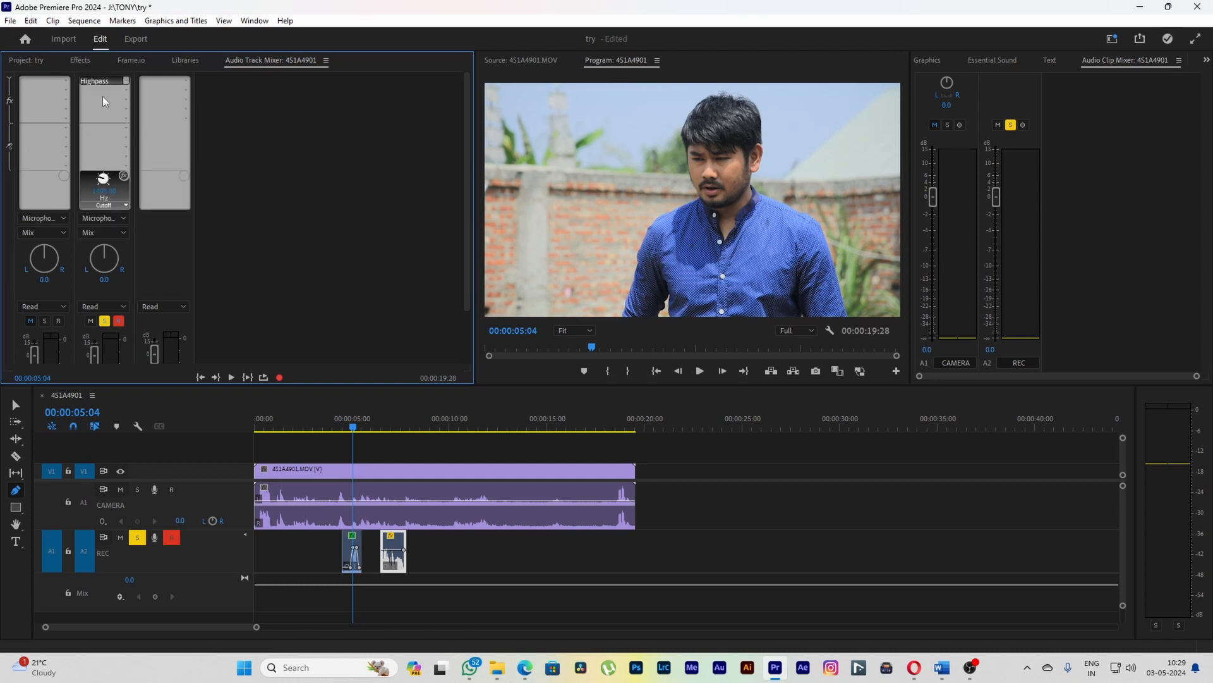
left_click(347, 429)
key("space")
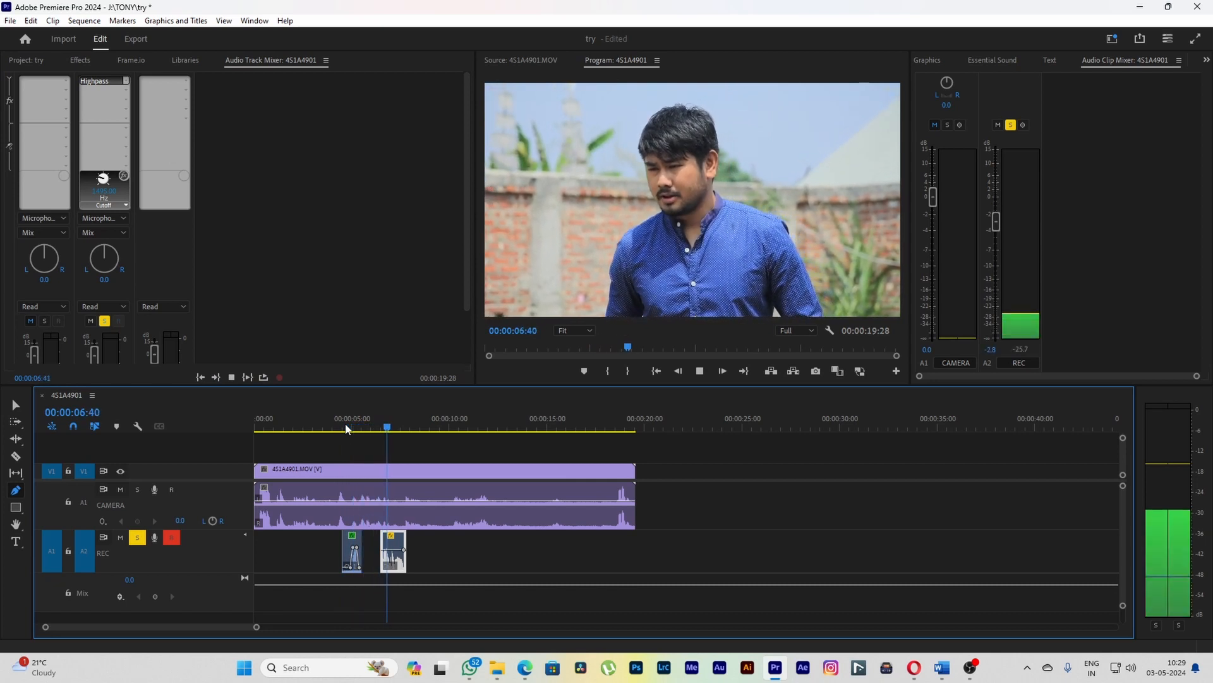
key("space")
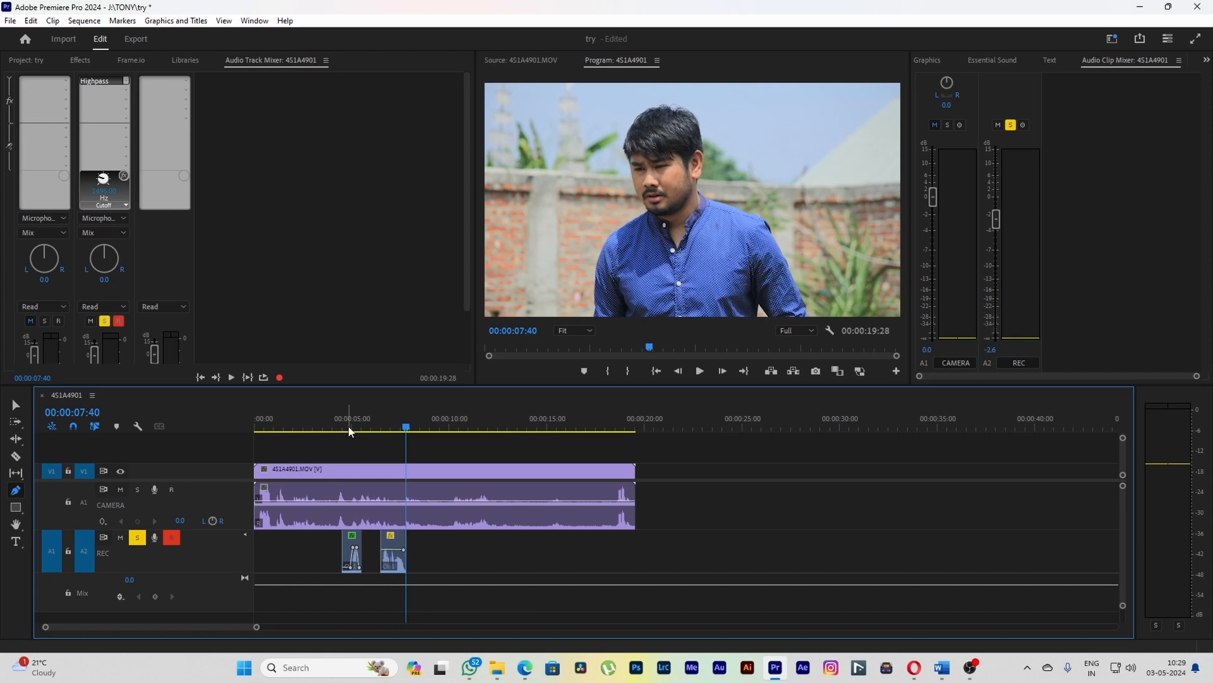
- Undo the Highpass effect on the REC track and play the second voice clip again
key("ctrl+z")
left_click_drag(399, 430, 382, 430)
key("space")
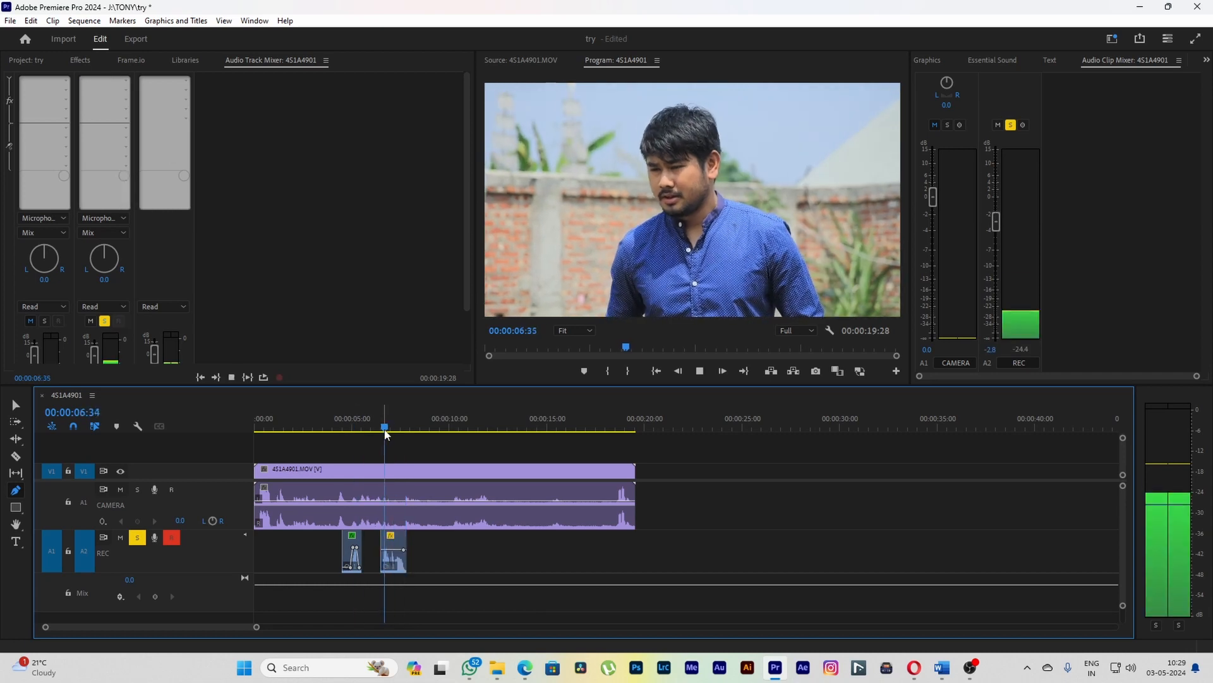
key("space")
- Remove both Studio Reverb effects from the first REC_7.wav clip on the REC track
left_click(353, 544)
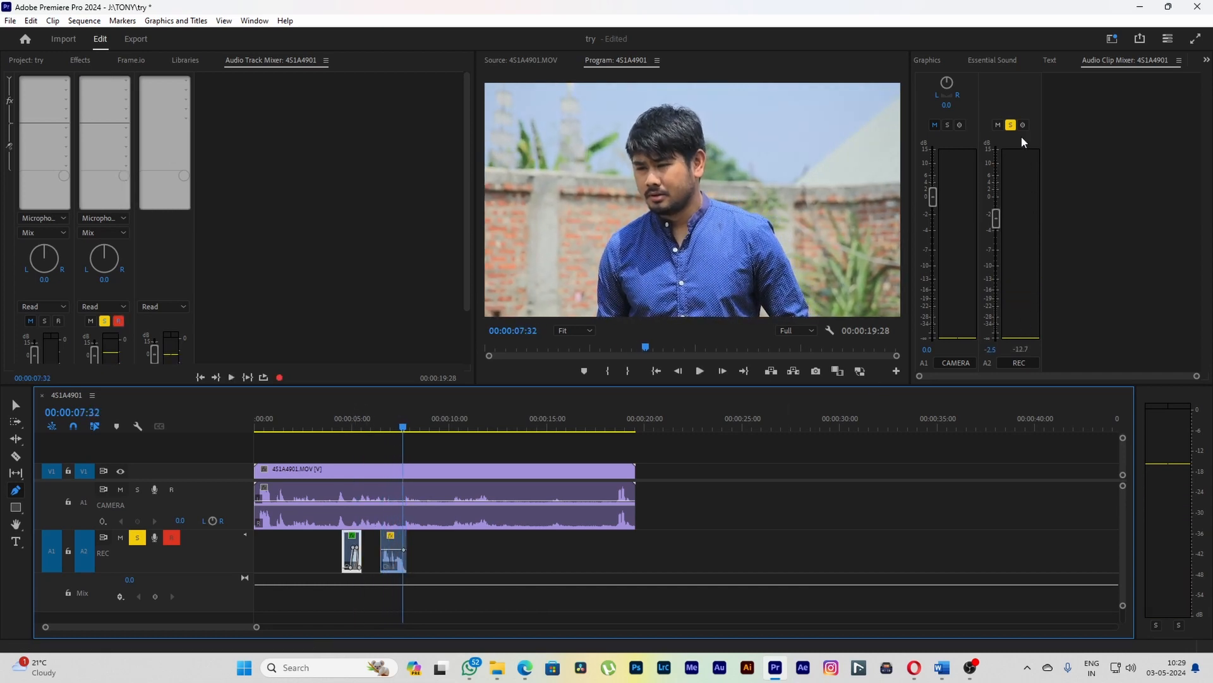
left_click(927, 60)
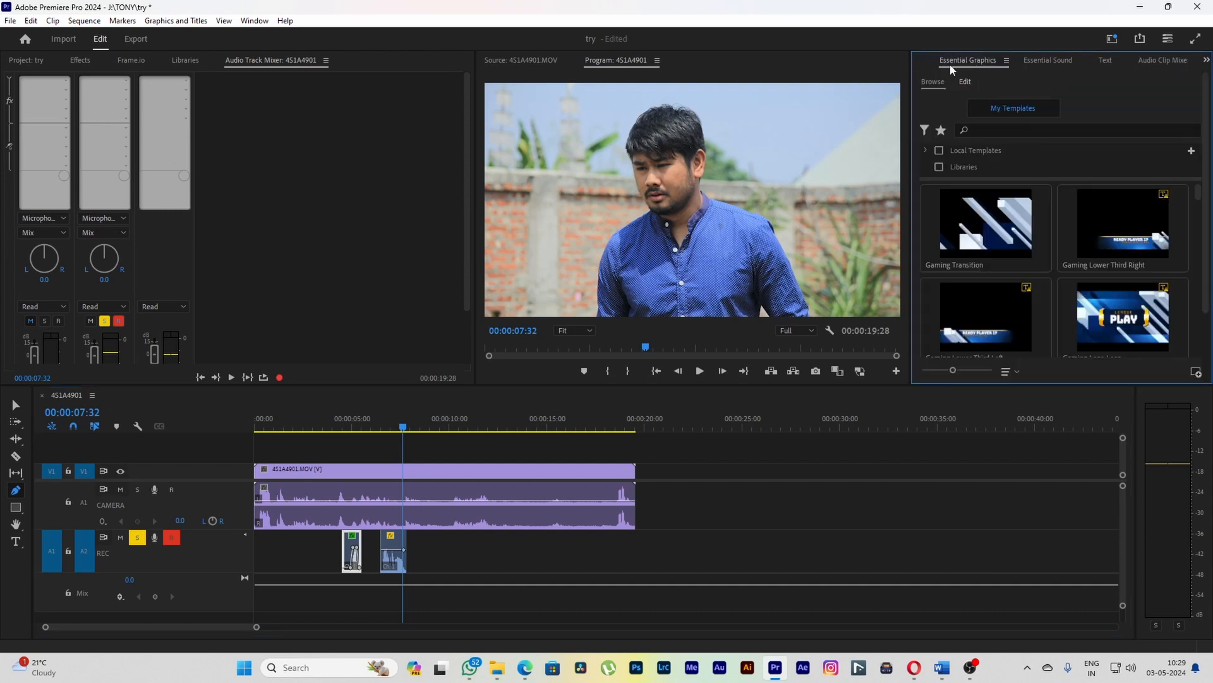
left_click(923, 64)
left_click(924, 58)
left_click(965, 225)
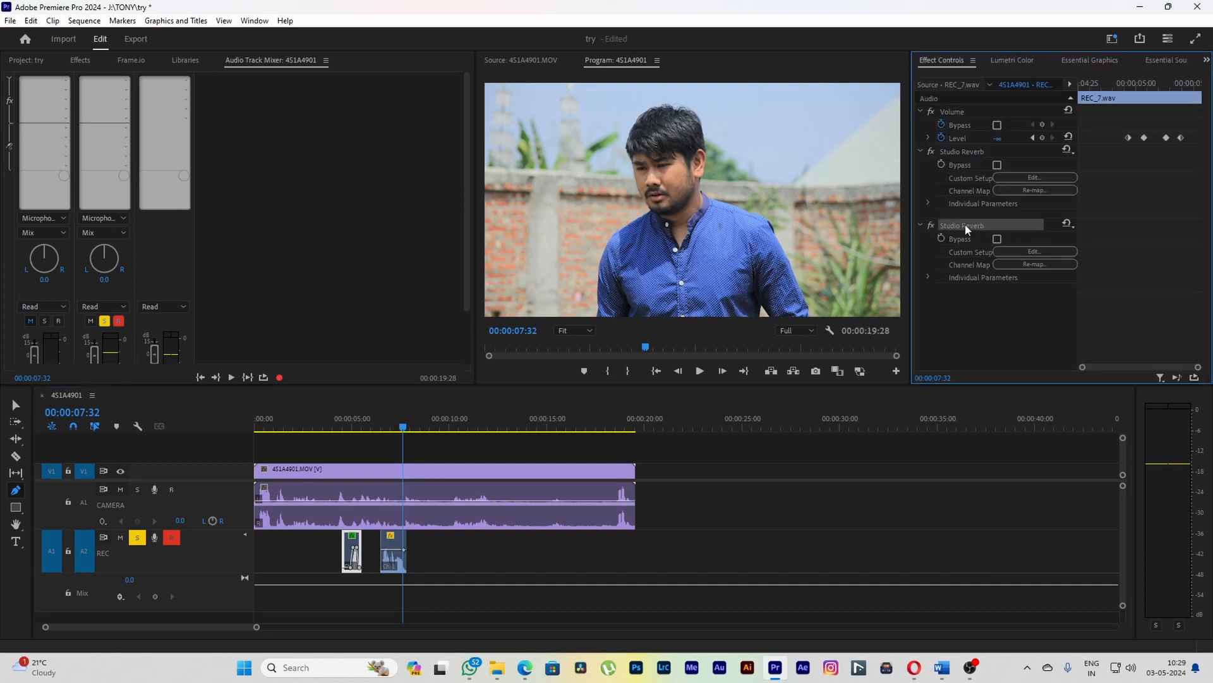
key("Delete")
left_click(969, 151)
key("Delete")
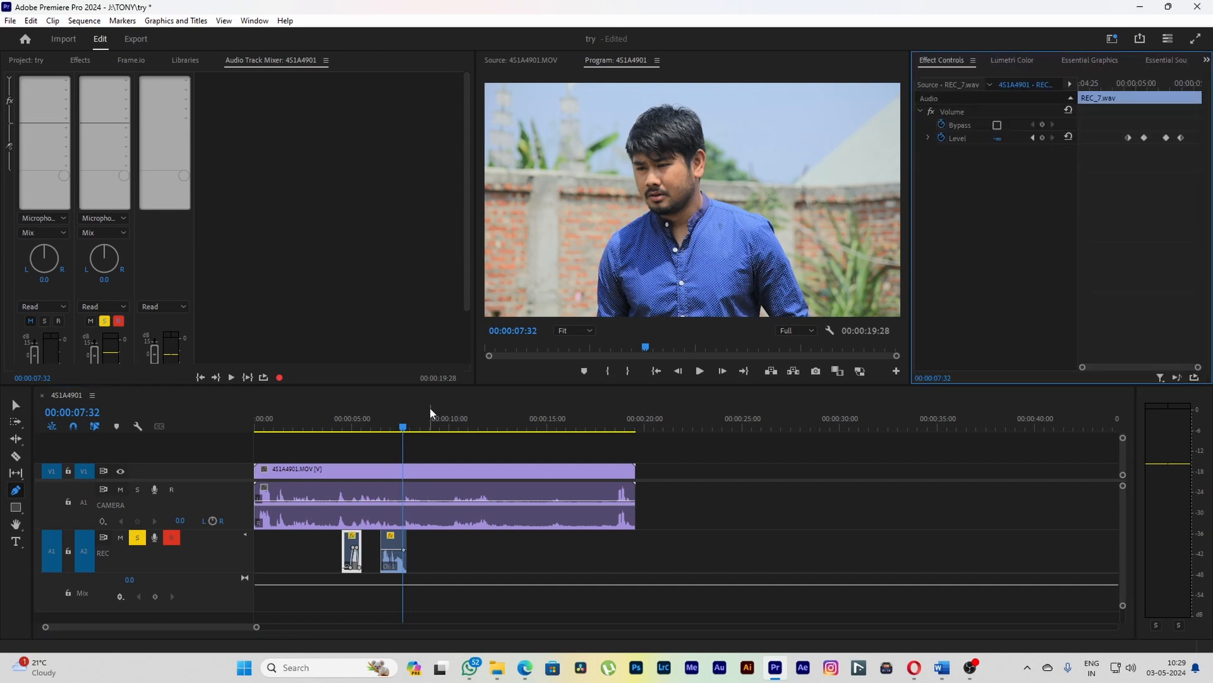
- Play the two voice clips on the REC track while watching the track level meters in the Audio Track Mixer
left_click(377, 417)
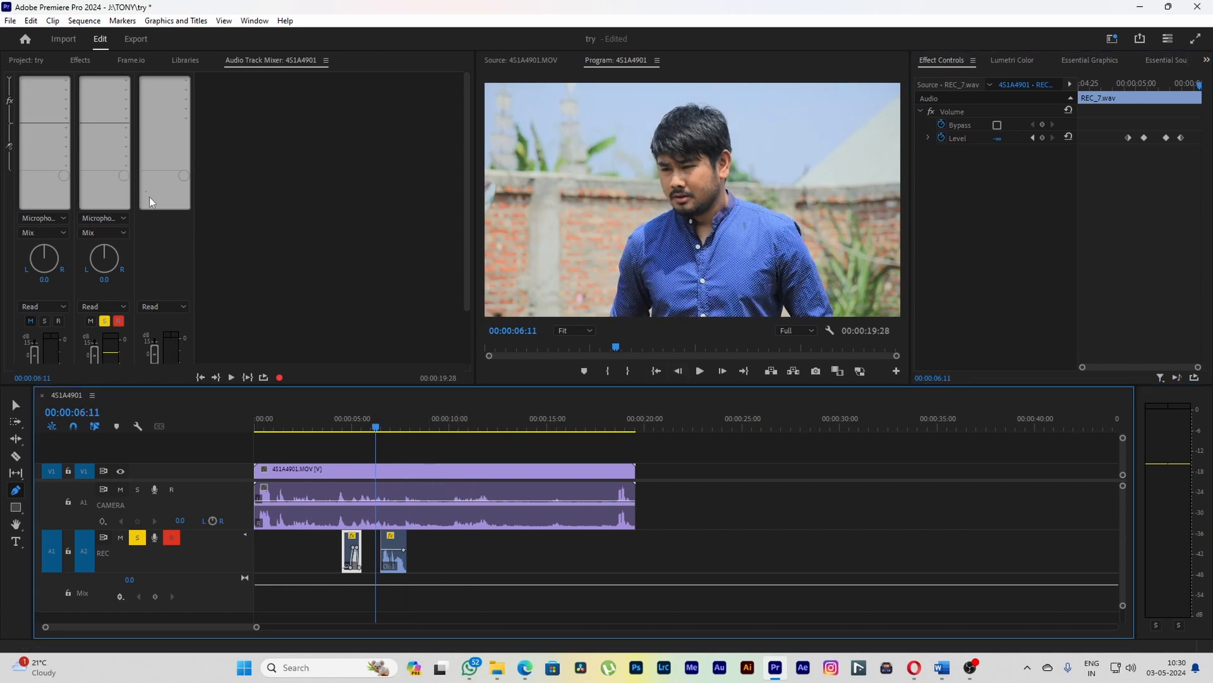
scroll(204, 304, "down", 3)
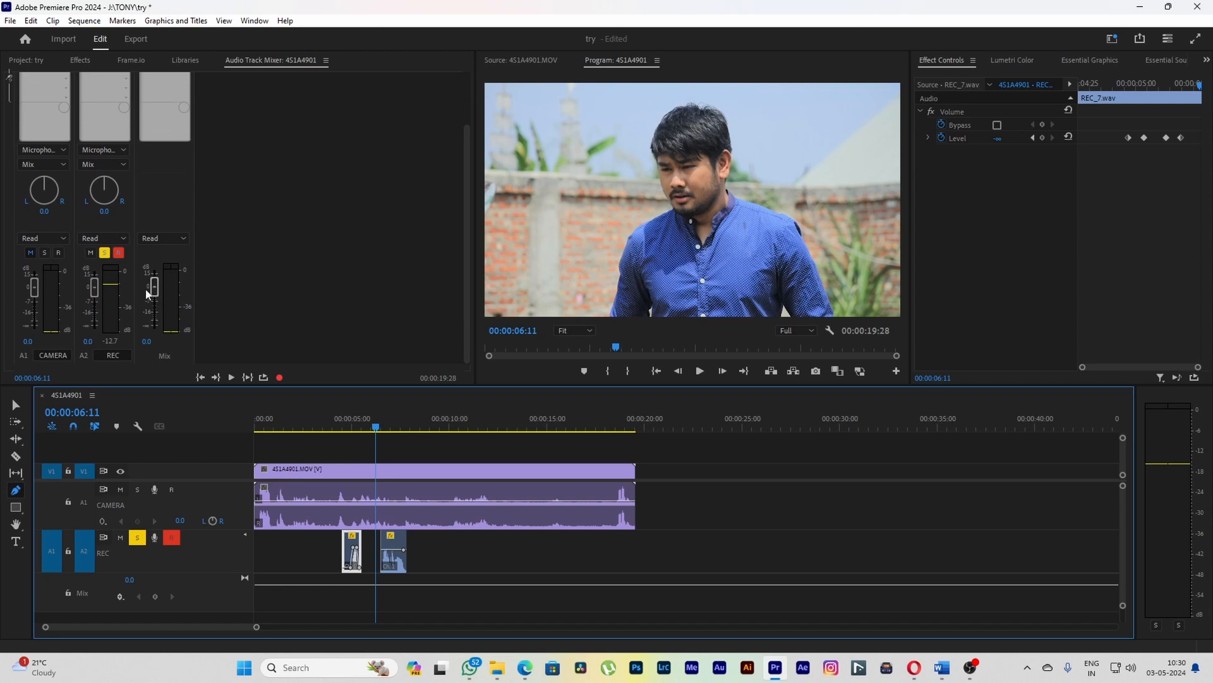
left_click(339, 427)
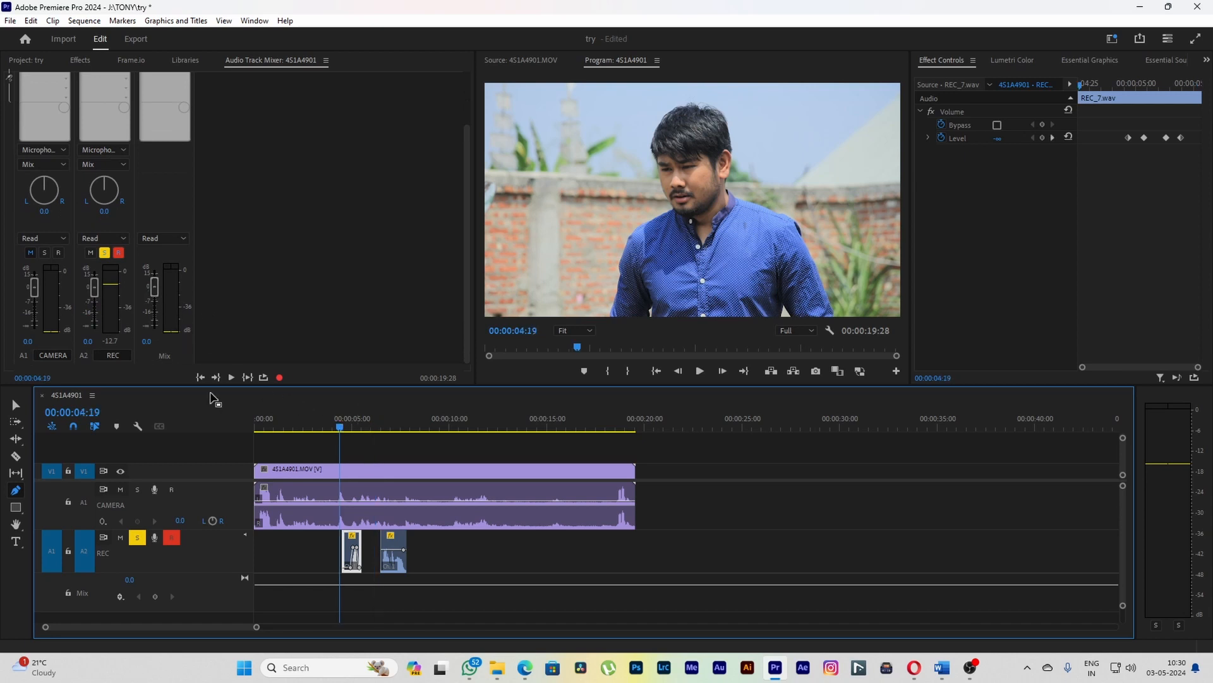
left_click(286, 307)
key("space")
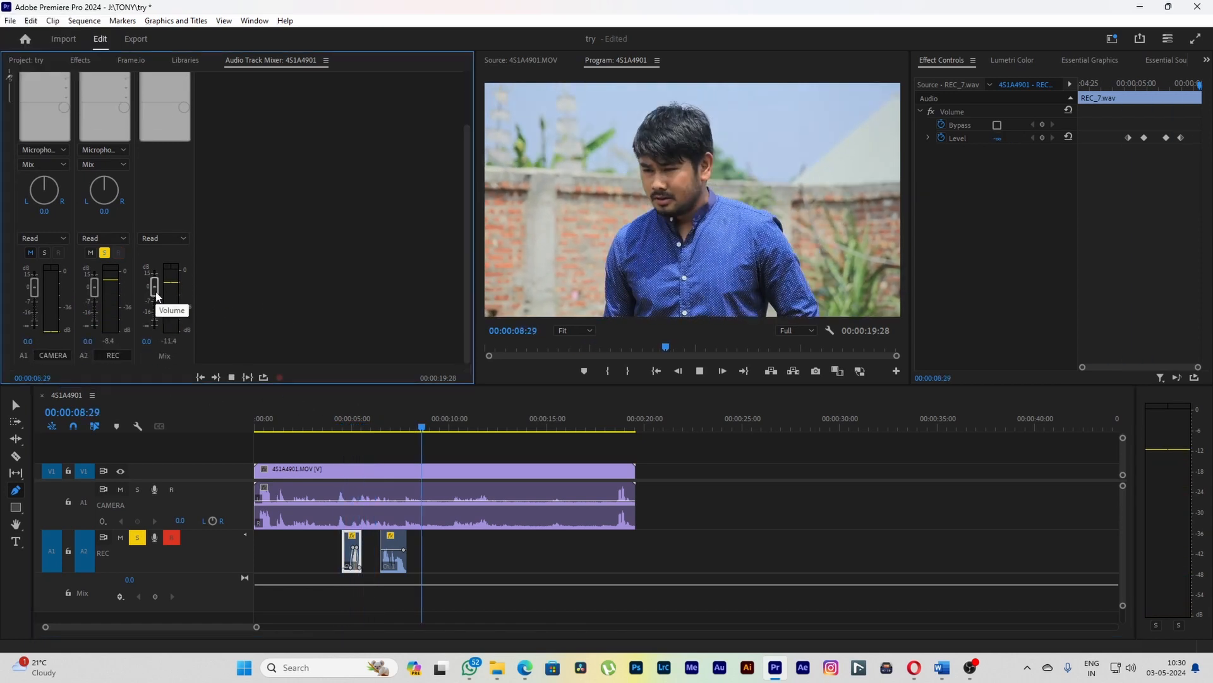
- Raise the Mix track's volume to 5.5 dB and play the first voice clip
left_click_drag(157, 297, 163, 286)
left_click(349, 425)
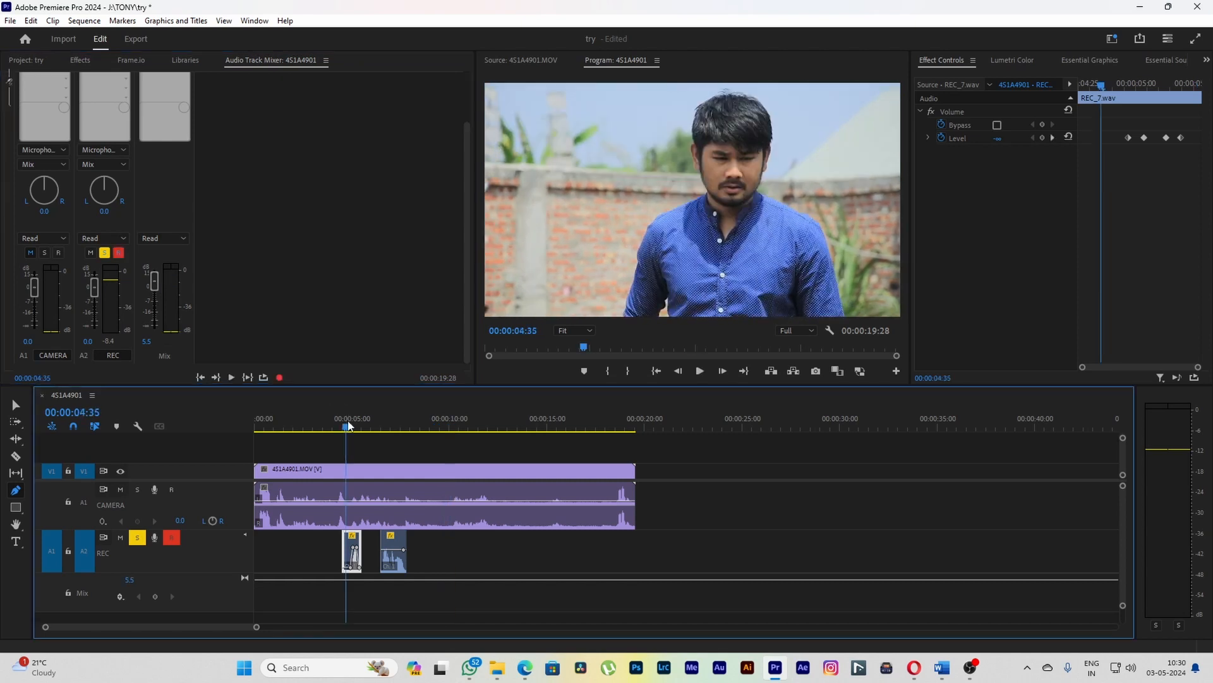
key("space")
key("space")
- Lower the Mix track's volume to -0.4 dB
left_click(156, 282)
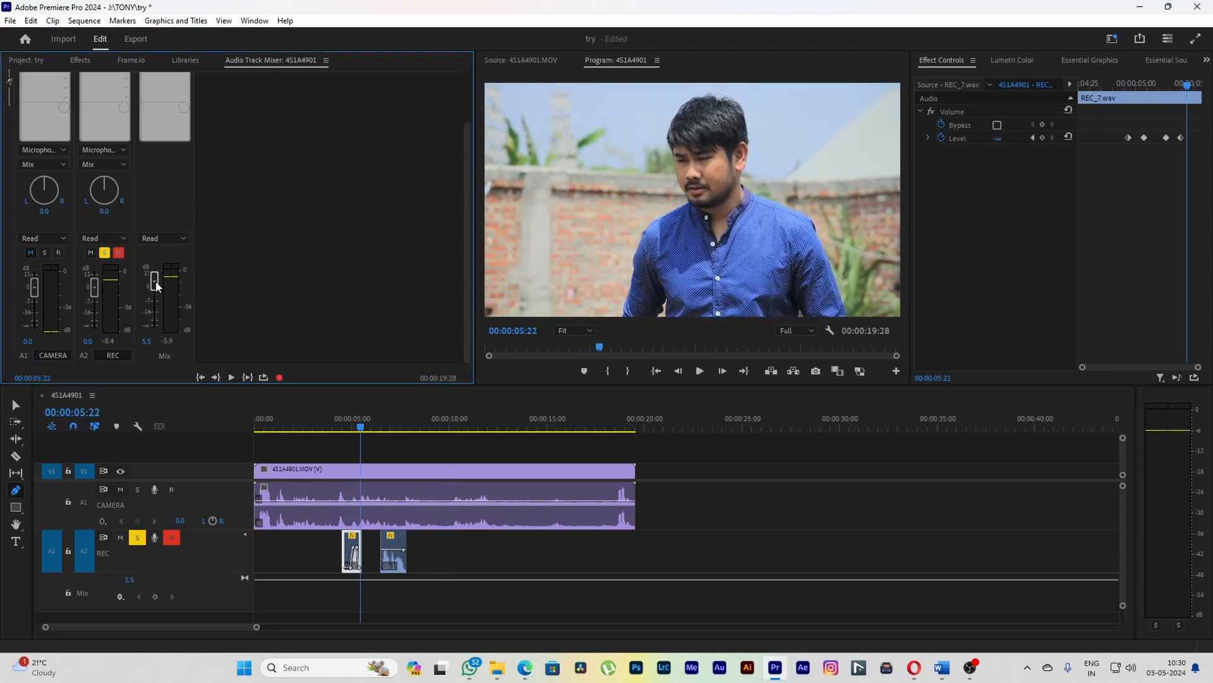
left_click_drag(157, 289, 157, 289)
scroll(294, 287, "up", 3)
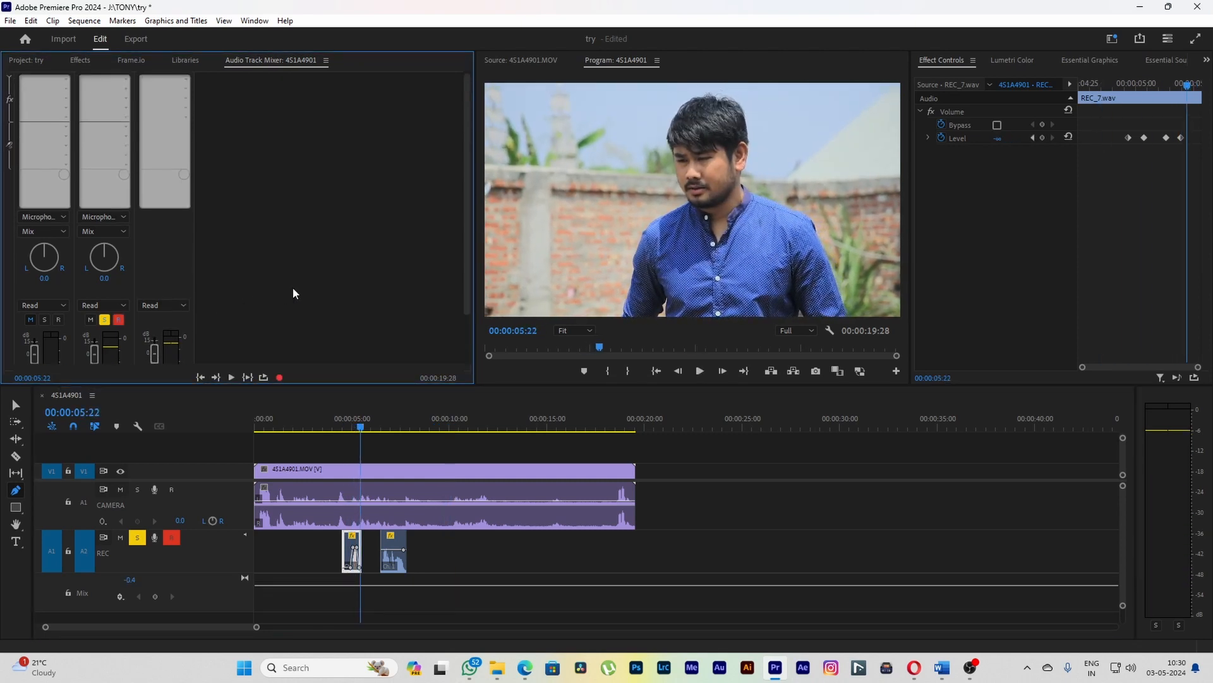
- Add the FabFilter Pro-Q 3 VST3 equalizer to the first effect slot of the Mix track
left_click(188, 81)
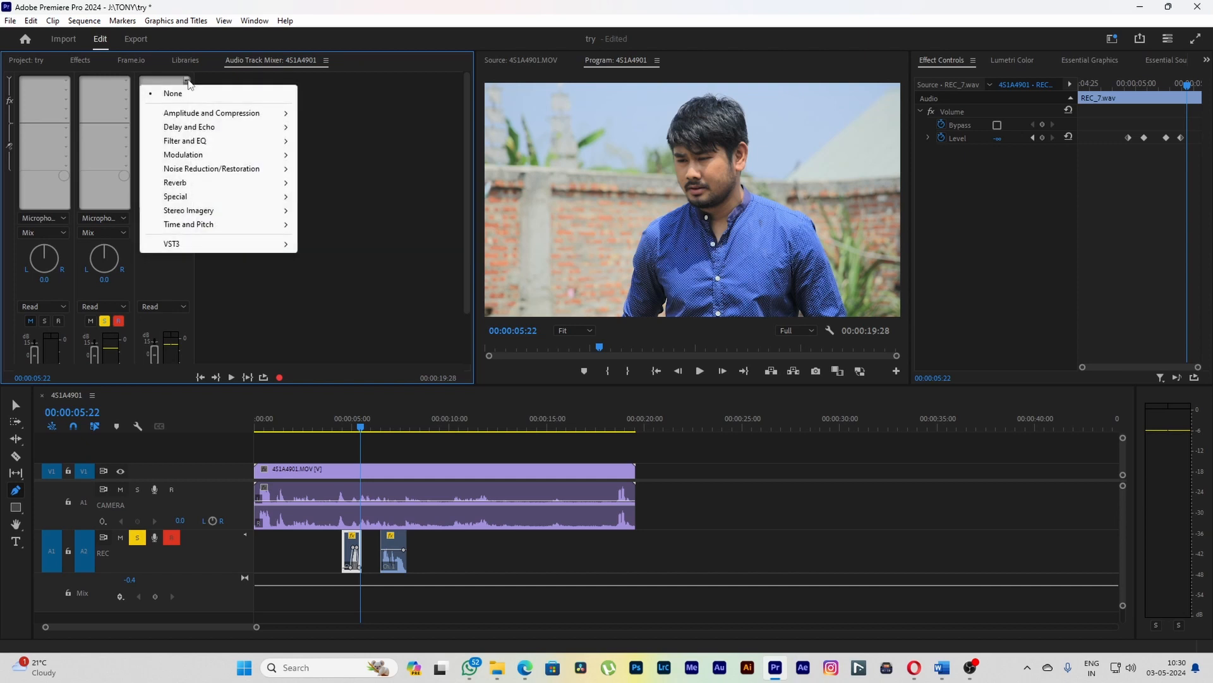
mouse_move(247, 246)
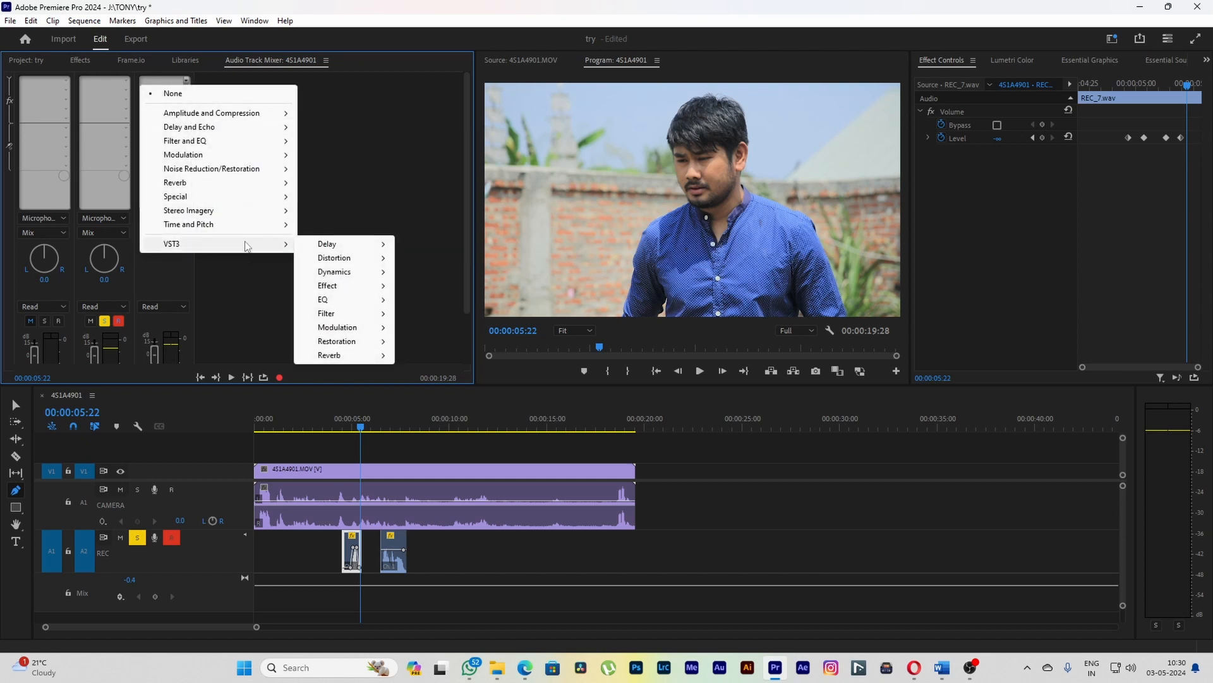
mouse_move(350, 302)
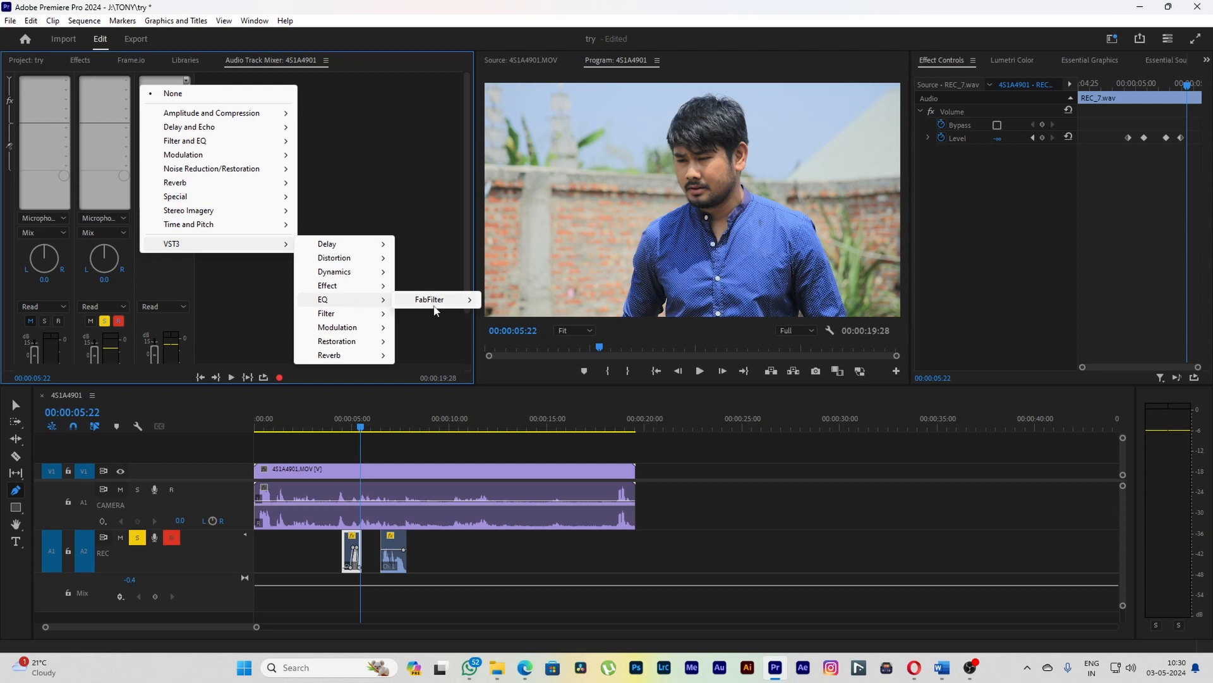
mouse_move(435, 306)
left_click(514, 300)
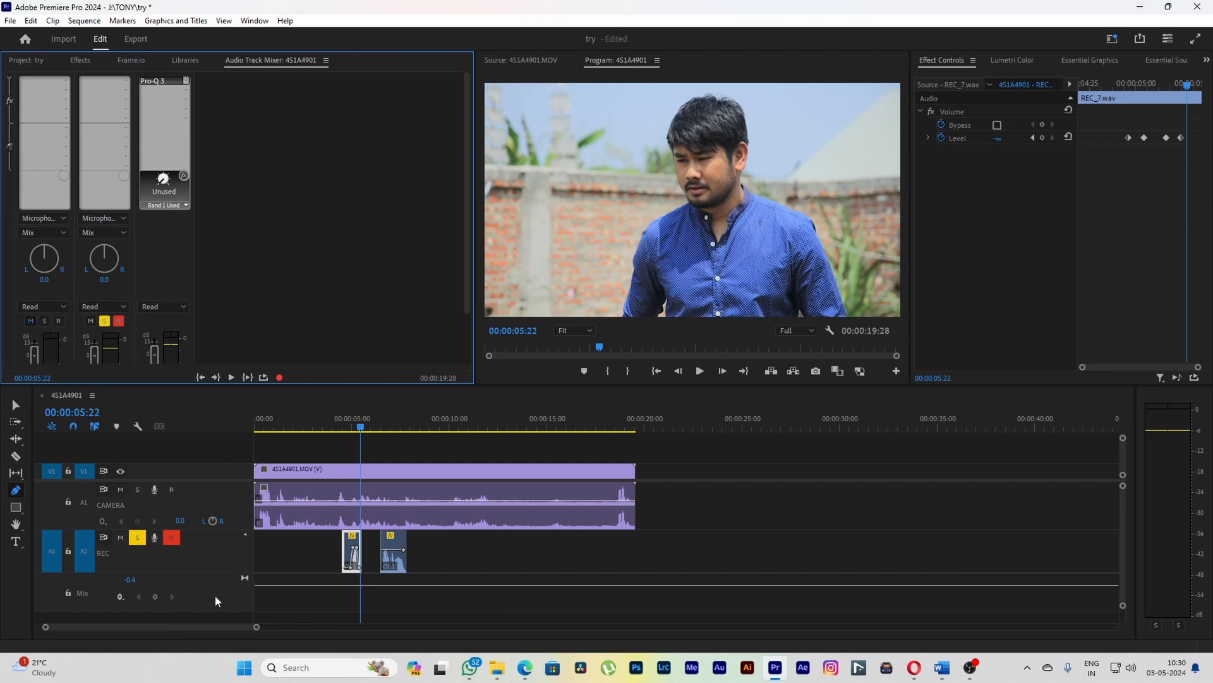
- Apply the Subtle Stereo Enhancer preset to the Mix track's Pro-Q 3 effect and play the voice clips
double_click(165, 79)
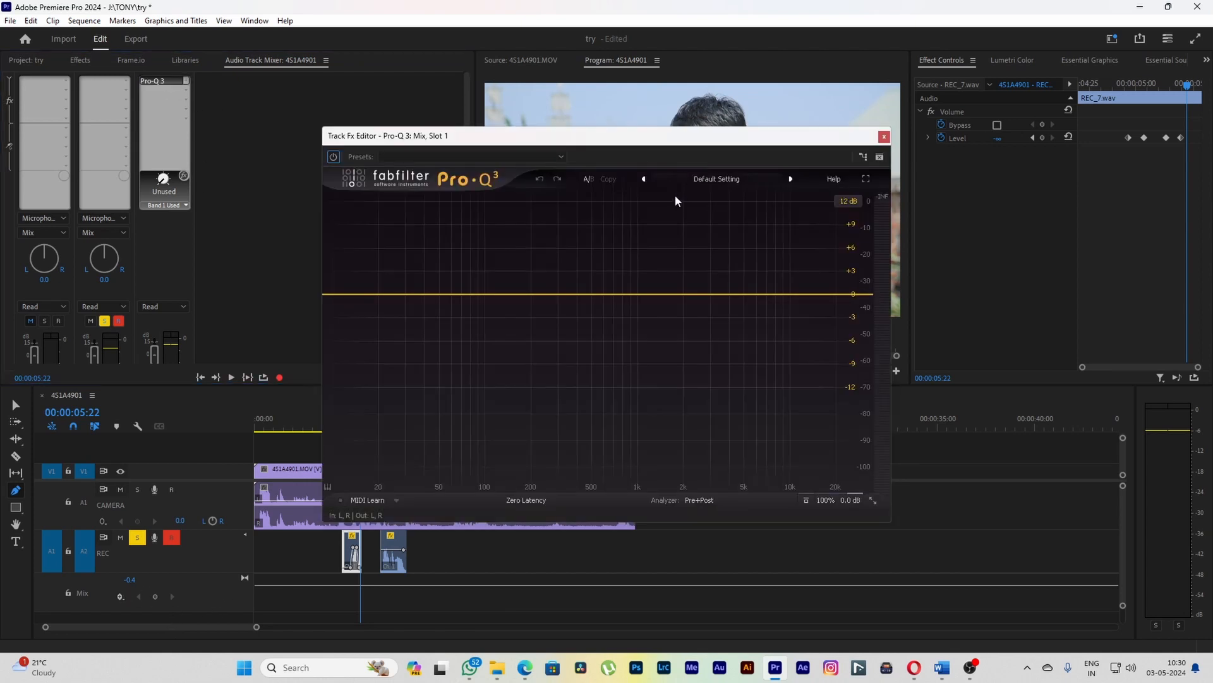
left_click(717, 179)
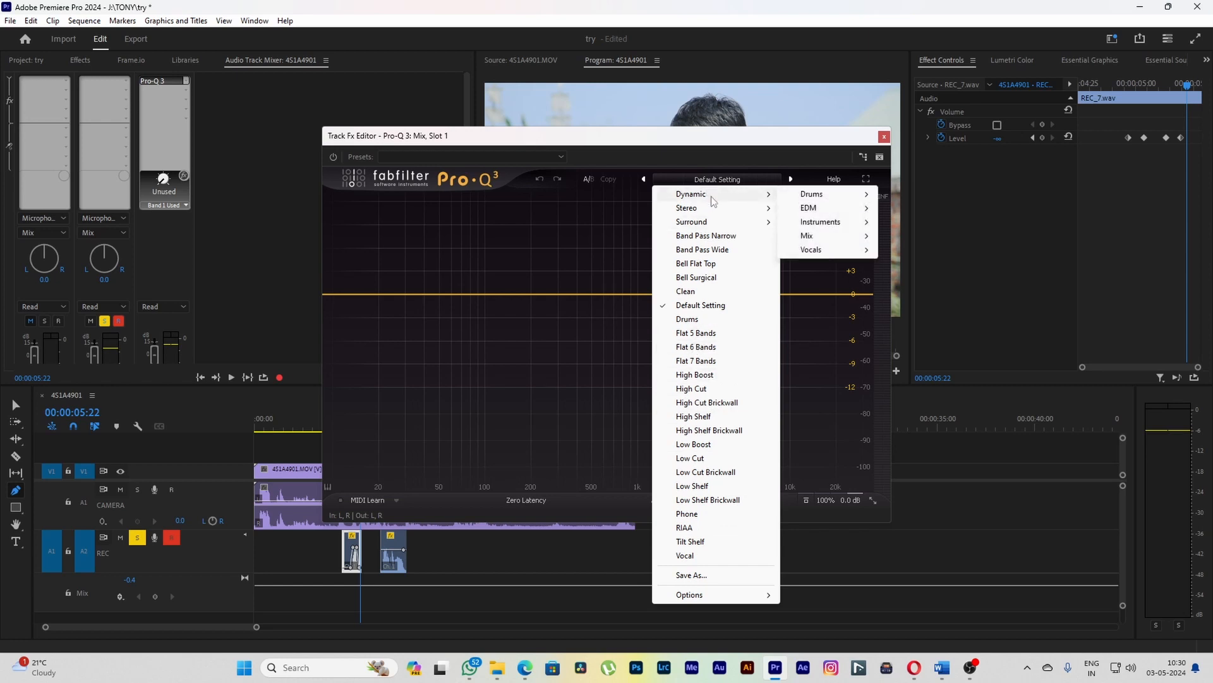
mouse_move(720, 208)
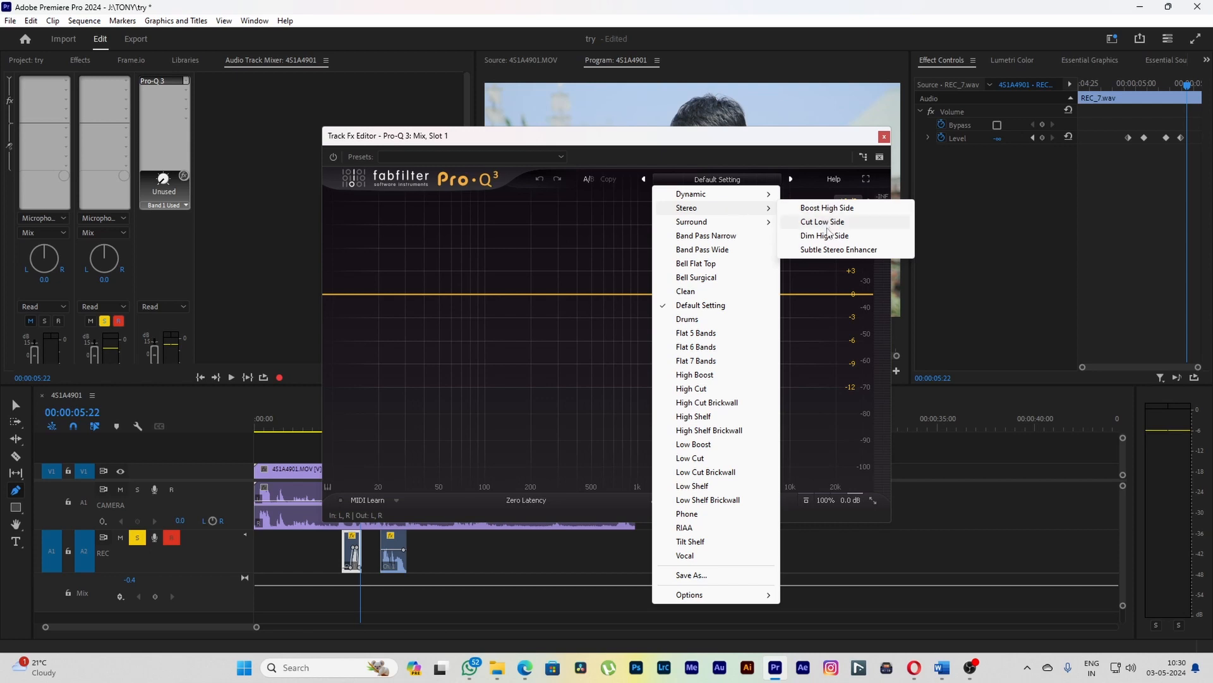
left_click(830, 251)
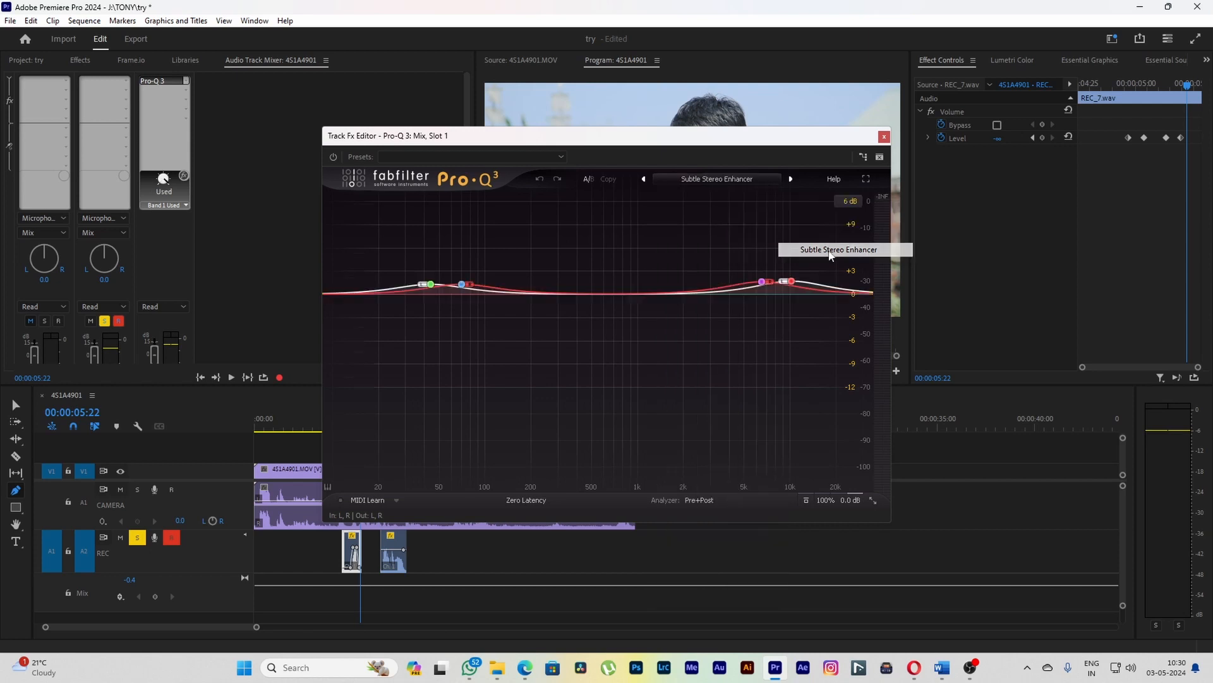
left_click_drag(716, 146, 981, 44)
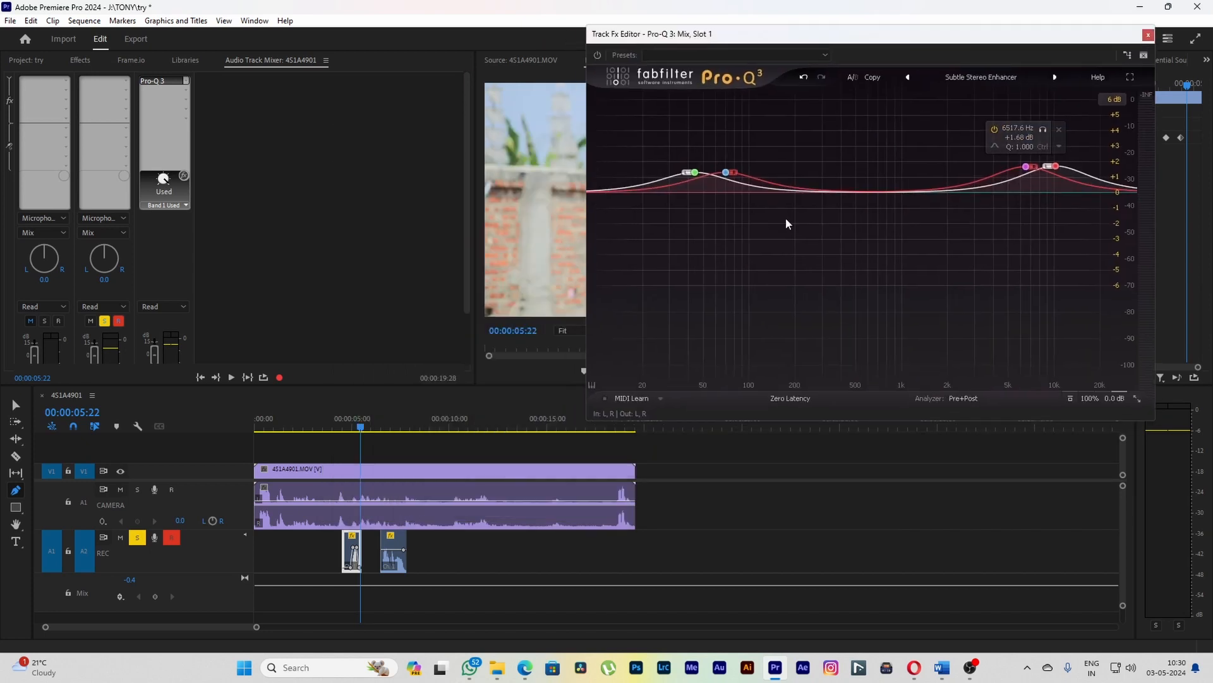
left_click(341, 420)
key("space")
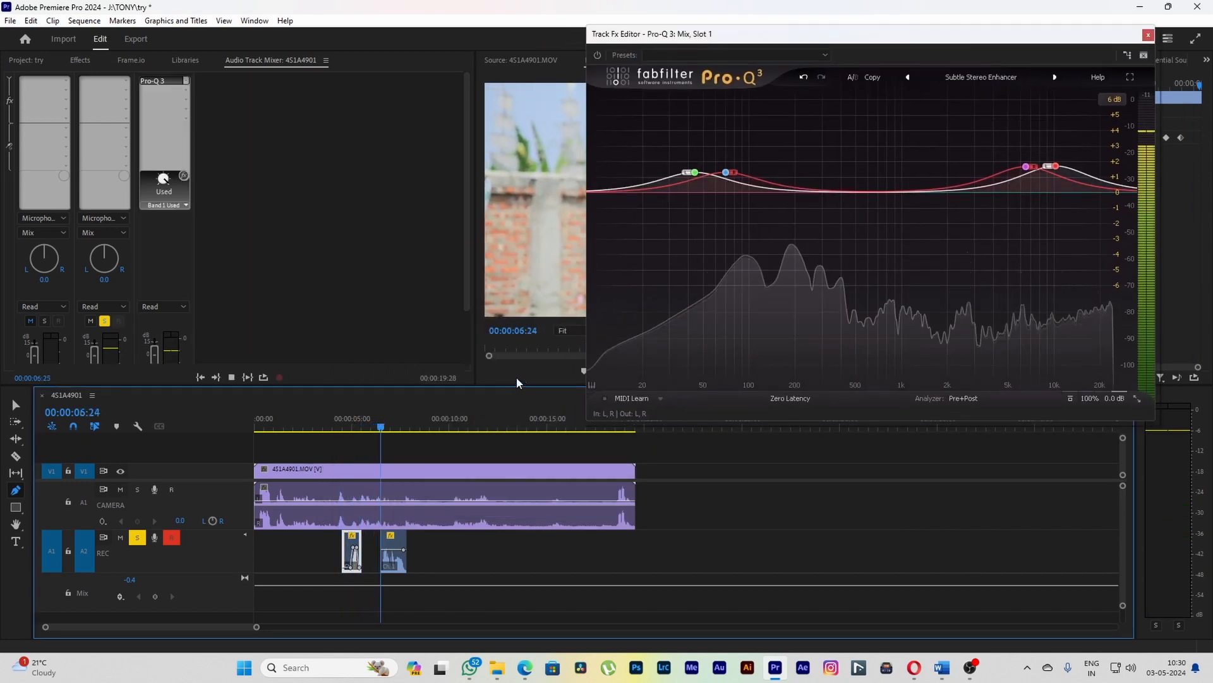
- Switch the Pro-Q 3 effect to the Vocal preset and play the second voice clip
left_click(984, 77)
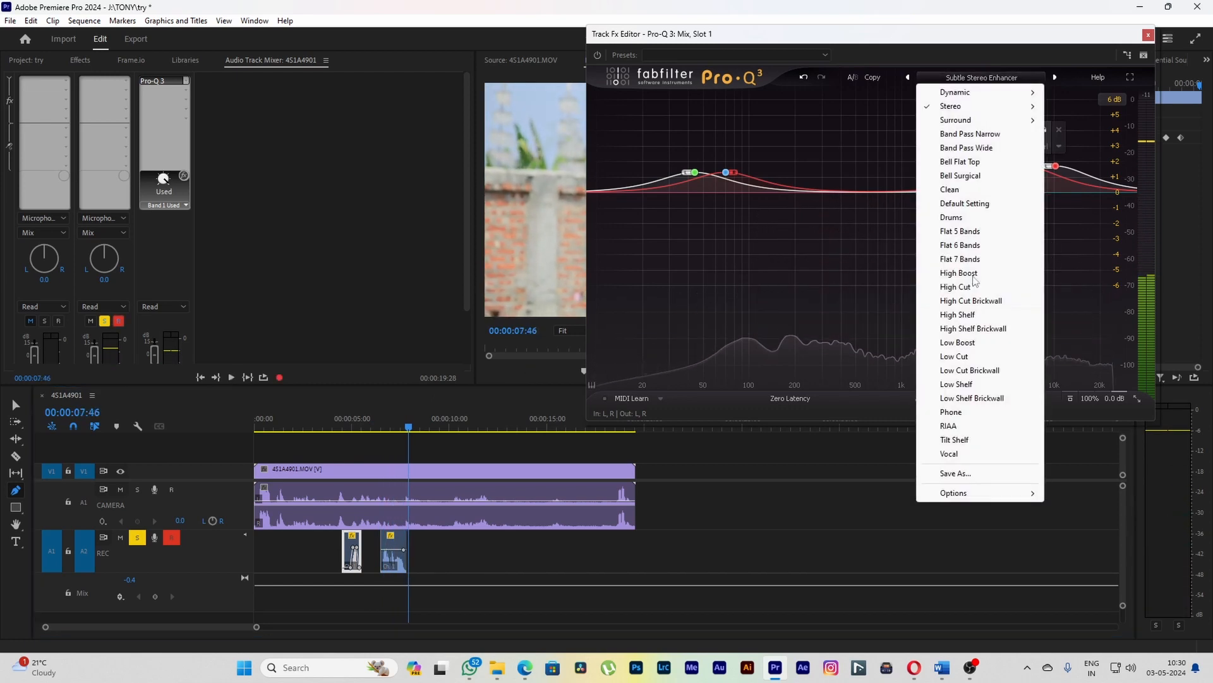
left_click(985, 460)
left_click(386, 427)
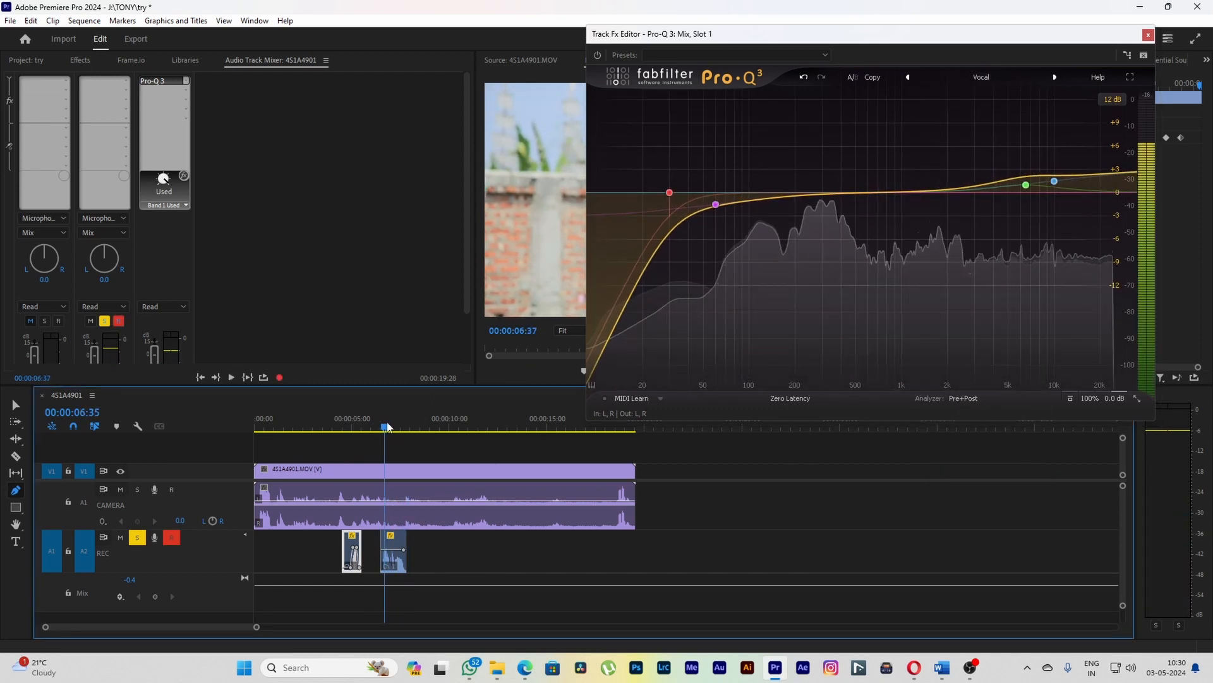
key("space")
key("space")
- Switch the Pro-Q 3 effect to the Flat 5 Bands preset and play the second voice clip
left_click(1002, 77)
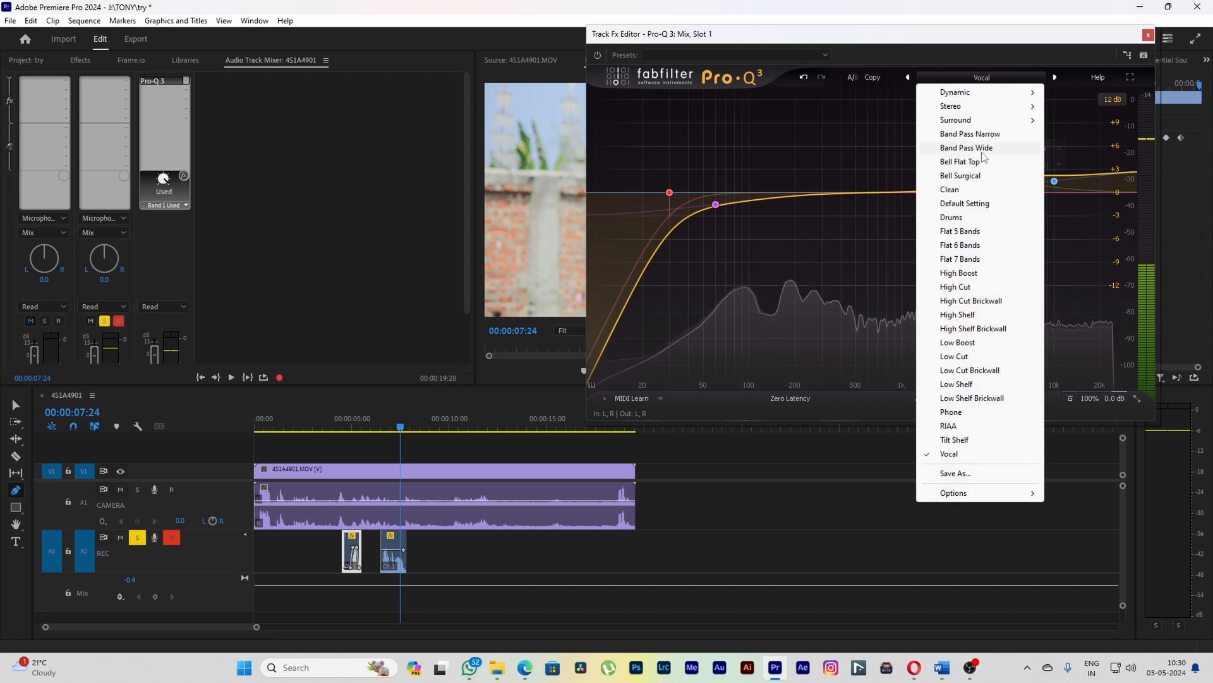
left_click(955, 239)
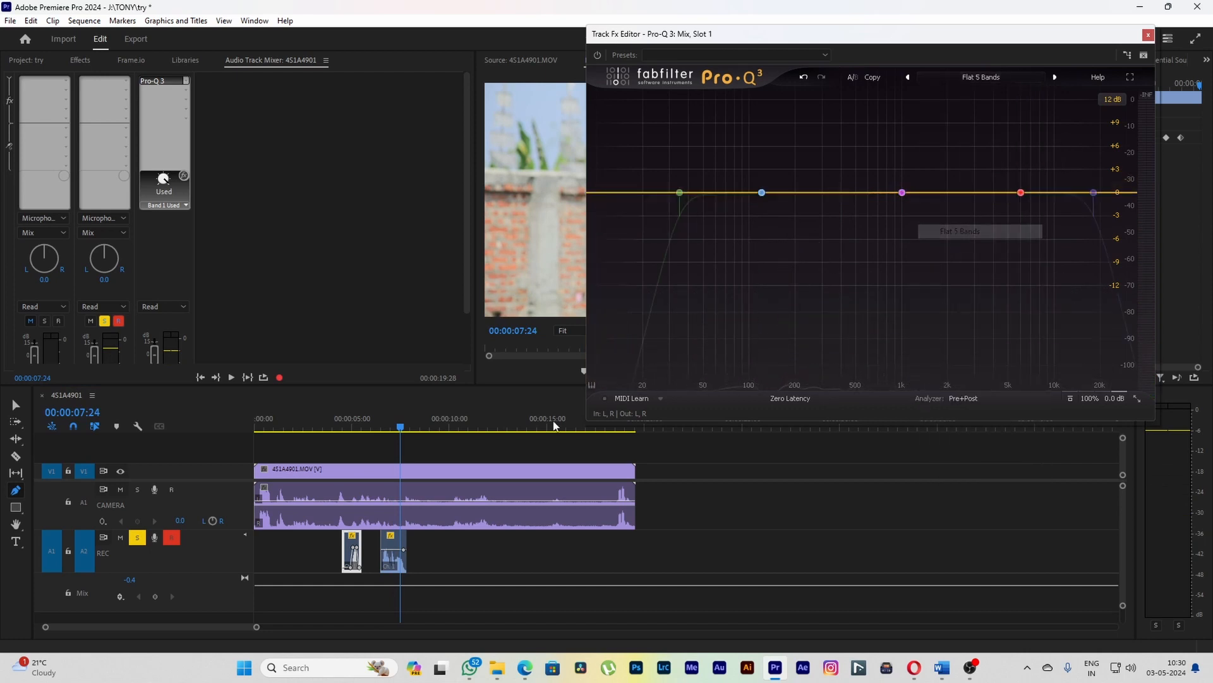
left_click(373, 427)
key("space")
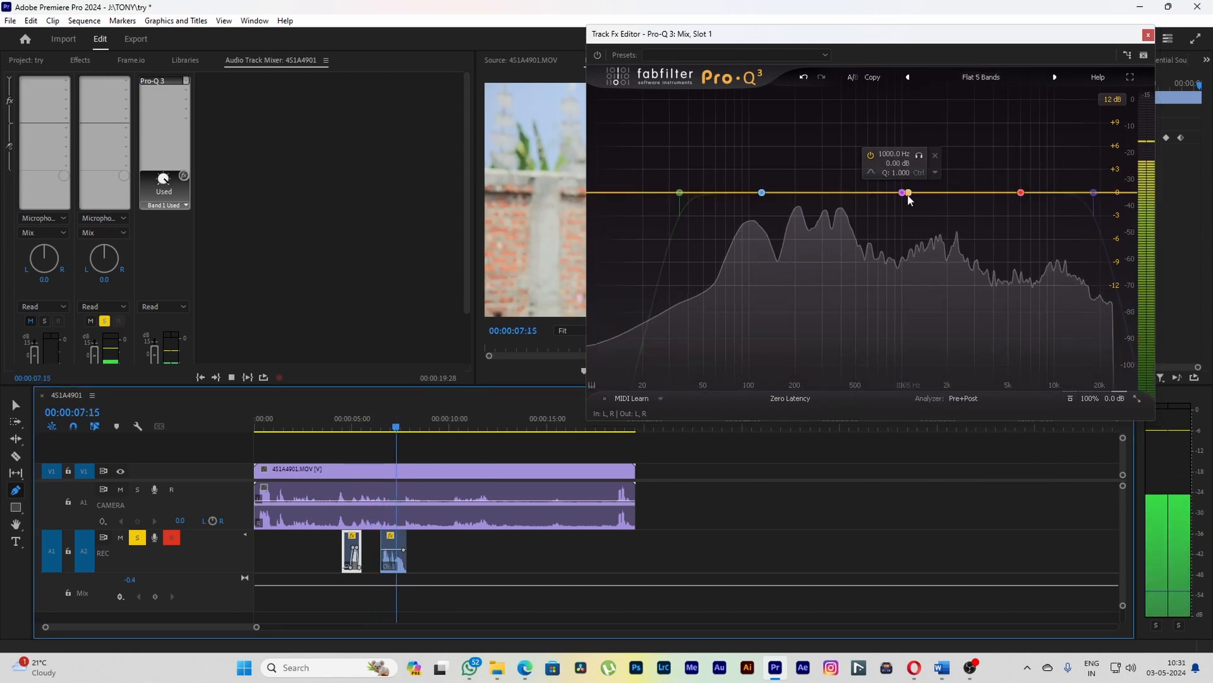
- Move the 1000 Hz band in Pro-Q 3 to about 795 Hz with about 1.5 dB of boost and replay the second voice clip
mouse_move(902, 192)
left_mouse_down()
mouse_move(909, 117)
mouse_move(794, 125)
mouse_move(831, 288)
mouse_move(887, 183)
left_mouse_up()
left_click(381, 426)
key("space")
left_click(426, 435)
left_click(379, 430)
key("space")
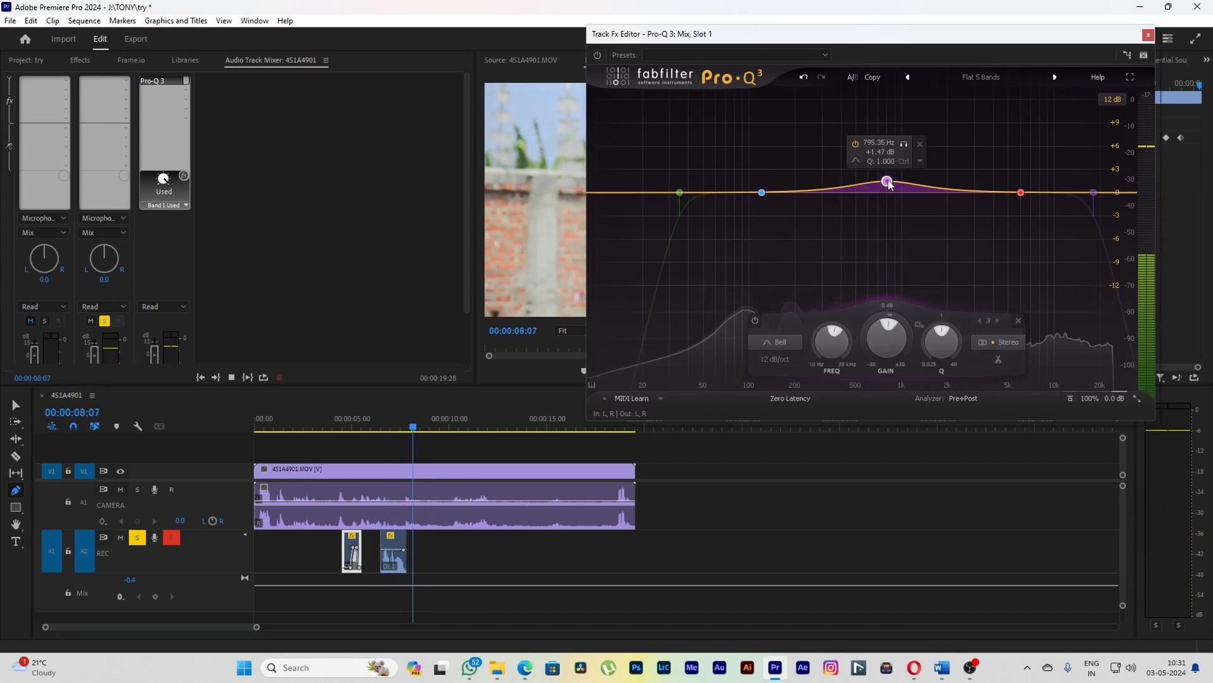
key("space")
- Close the Pro-Q 3 editor and remove the effect from the Mix track
left_click(1148, 36)
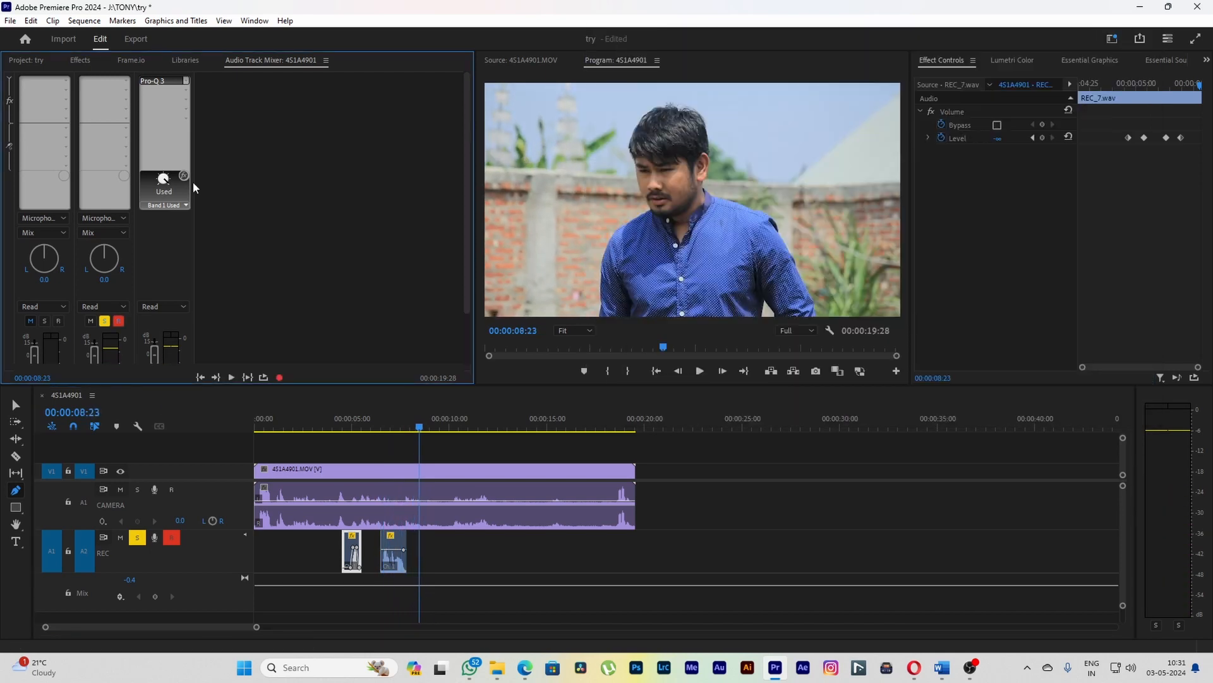
left_click(187, 80)
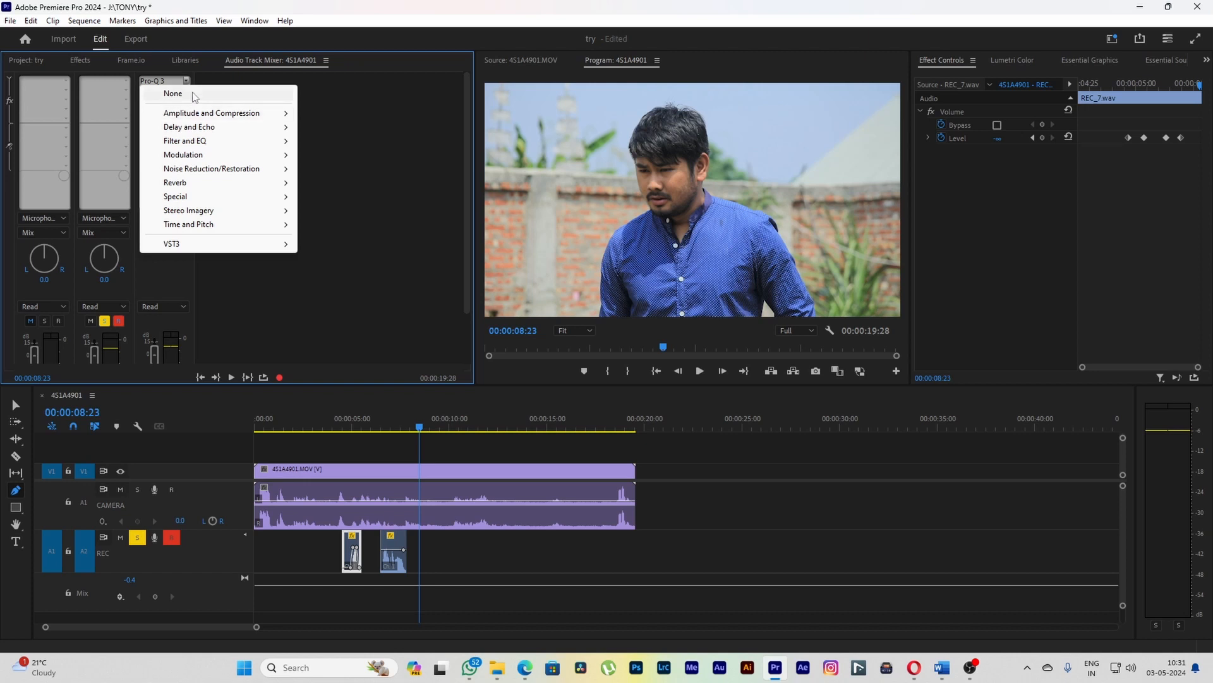
left_click(189, 92)
left_click(343, 425)
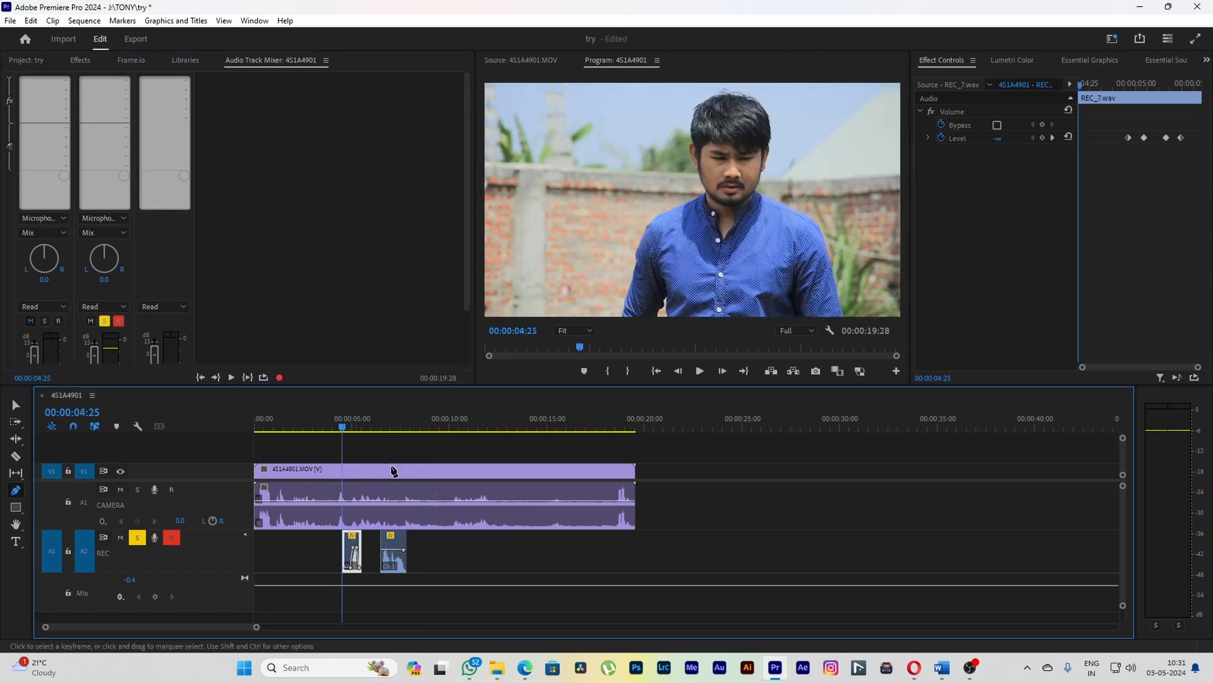
scroll(461, 513, "down", 3)
left_click_drag(306, 416, 407, 427)
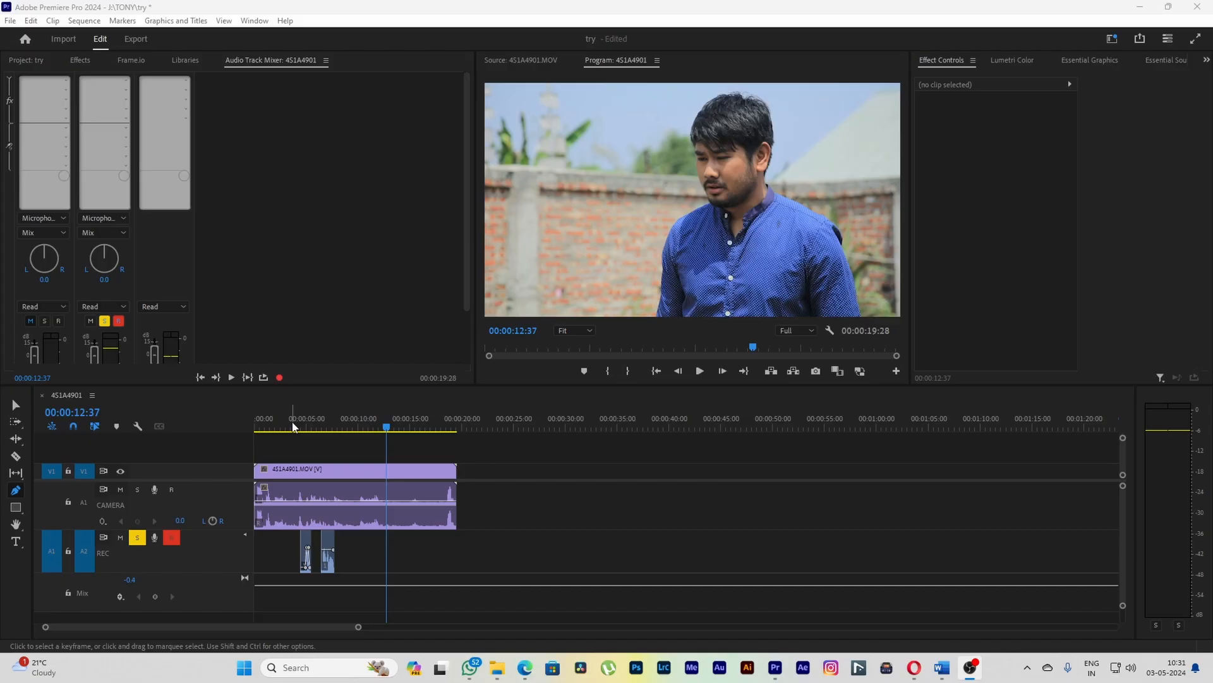
left_click_drag(293, 427, 368, 439)
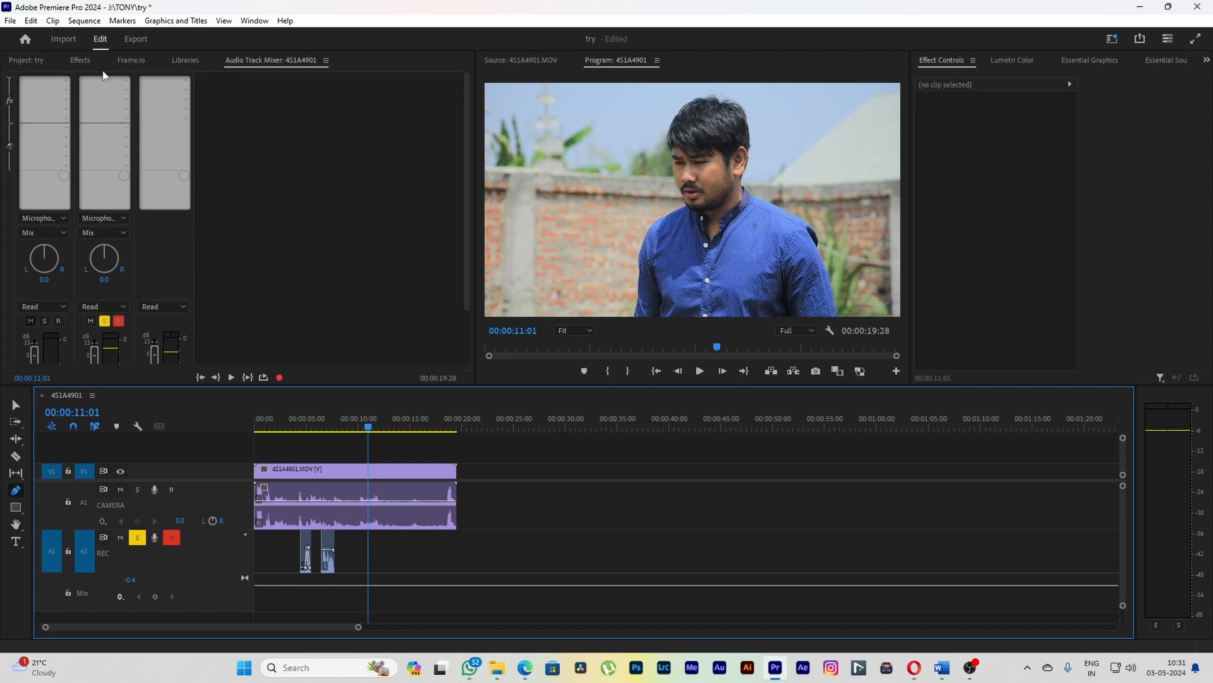
- Reveal the source file of REC_3.wav from the project's media list in File Explorer
left_click(29, 62)
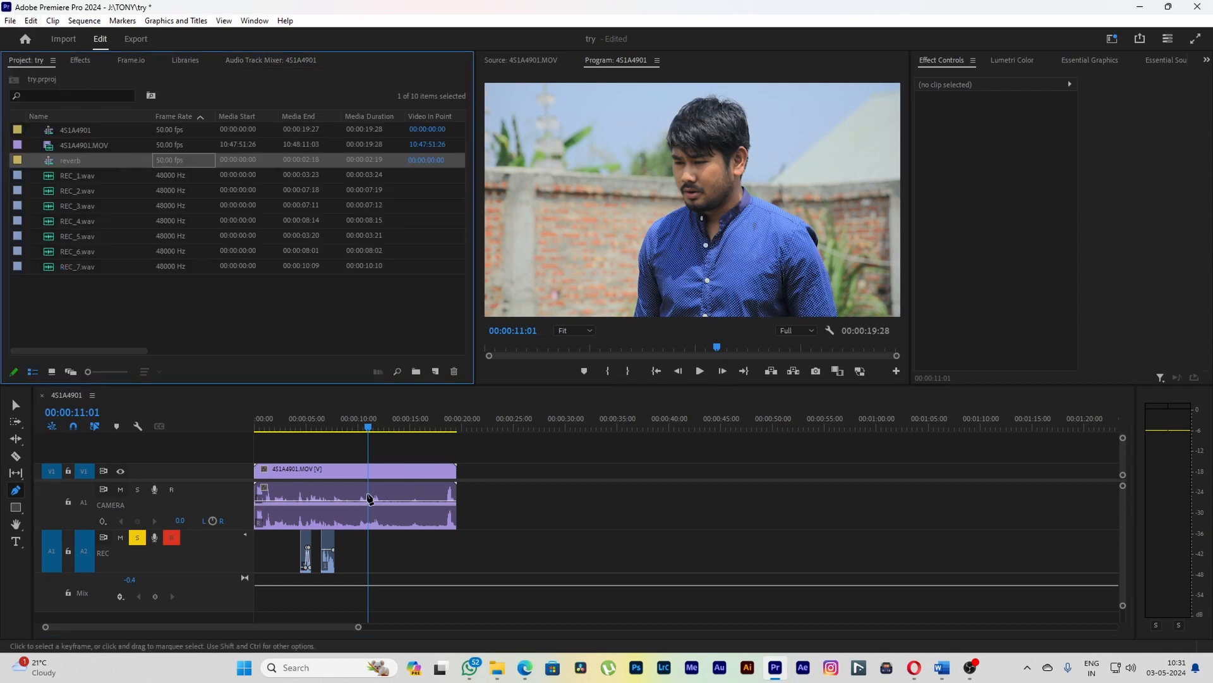
left_click(298, 428)
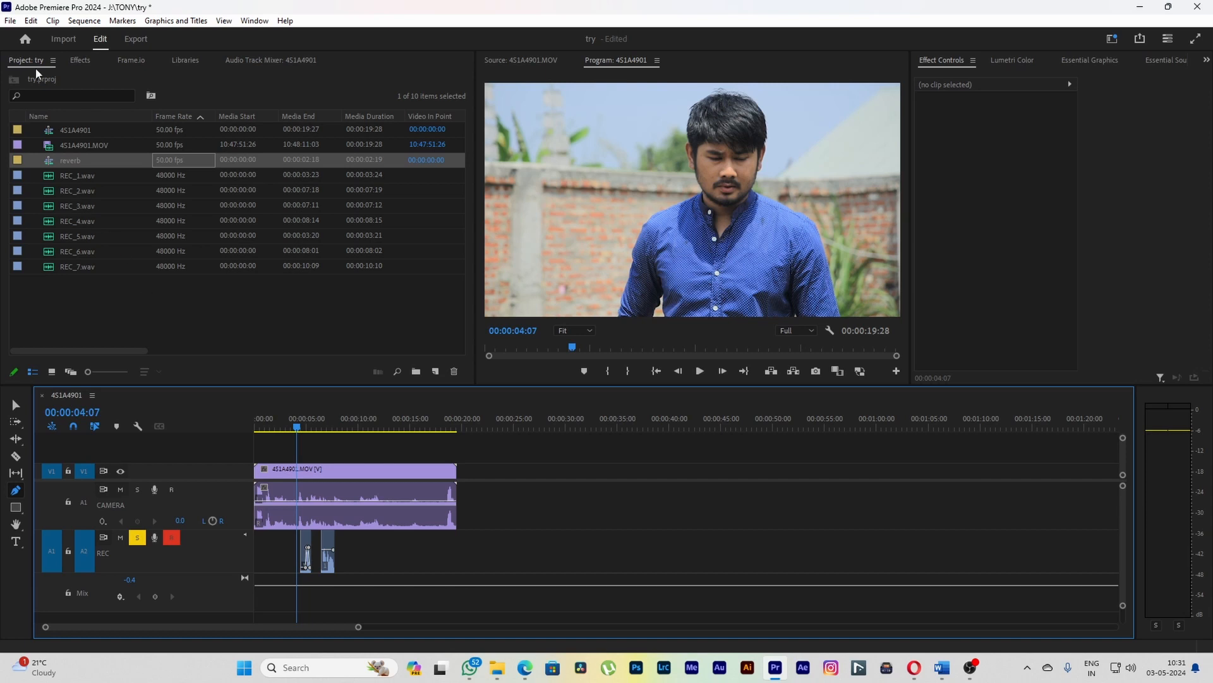
left_click(10, 21)
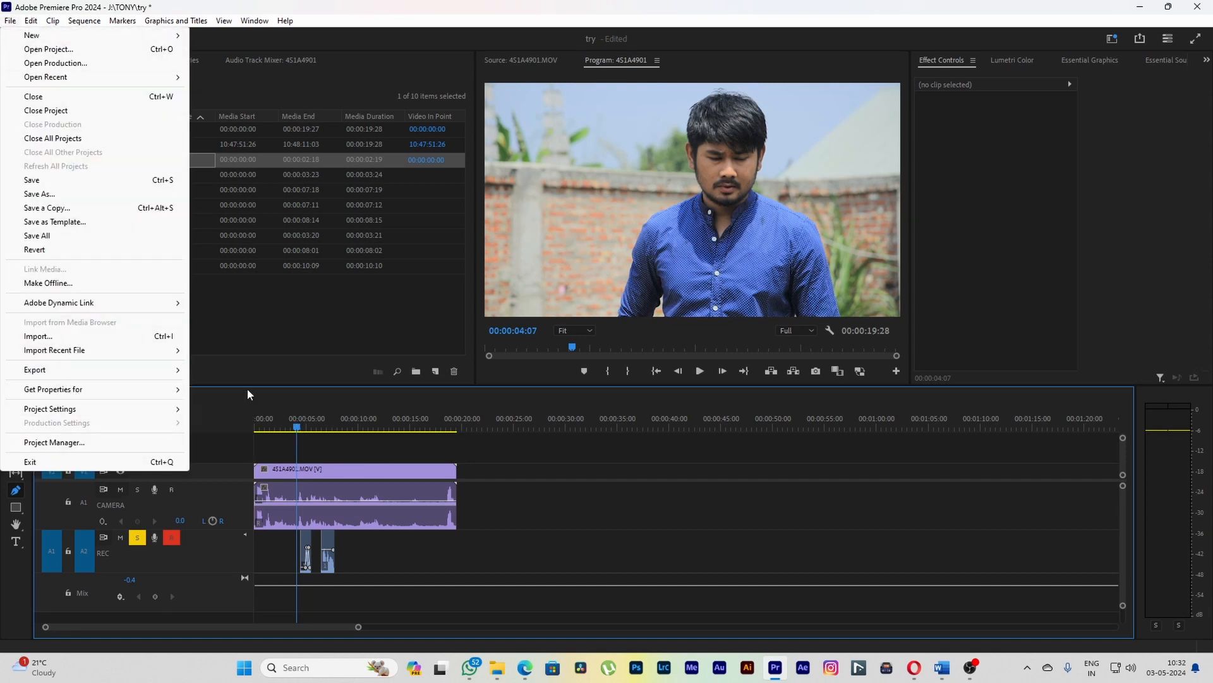
left_click(233, 345)
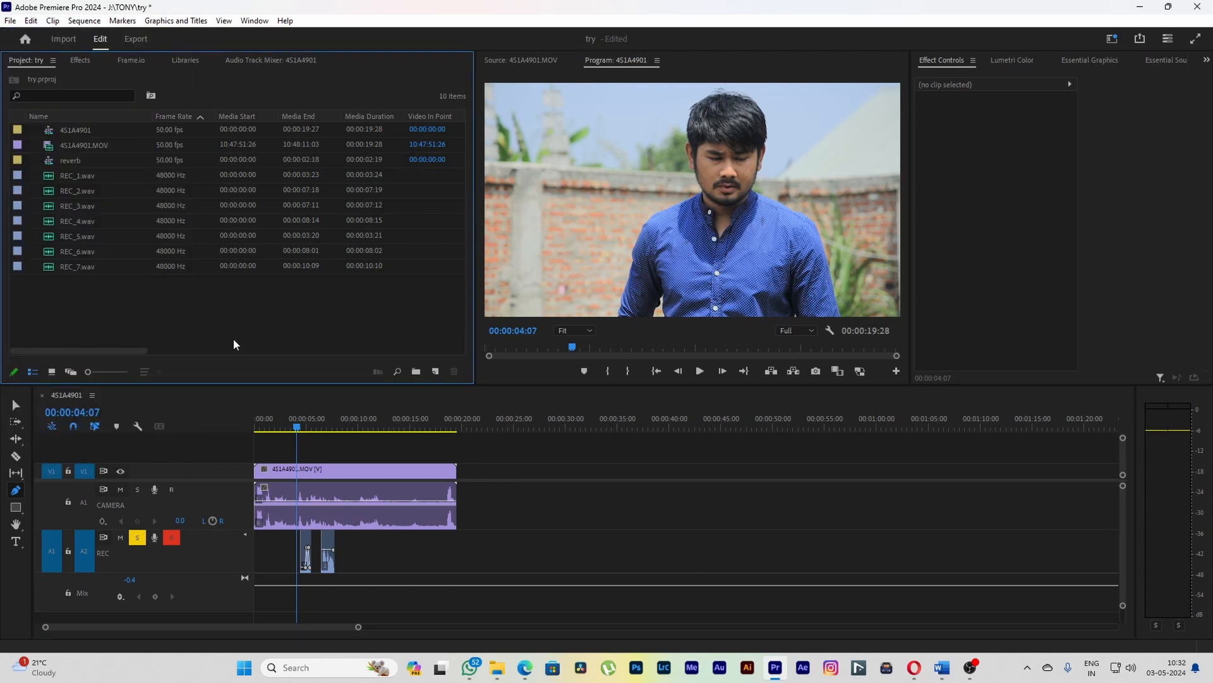
right_click(51, 206)
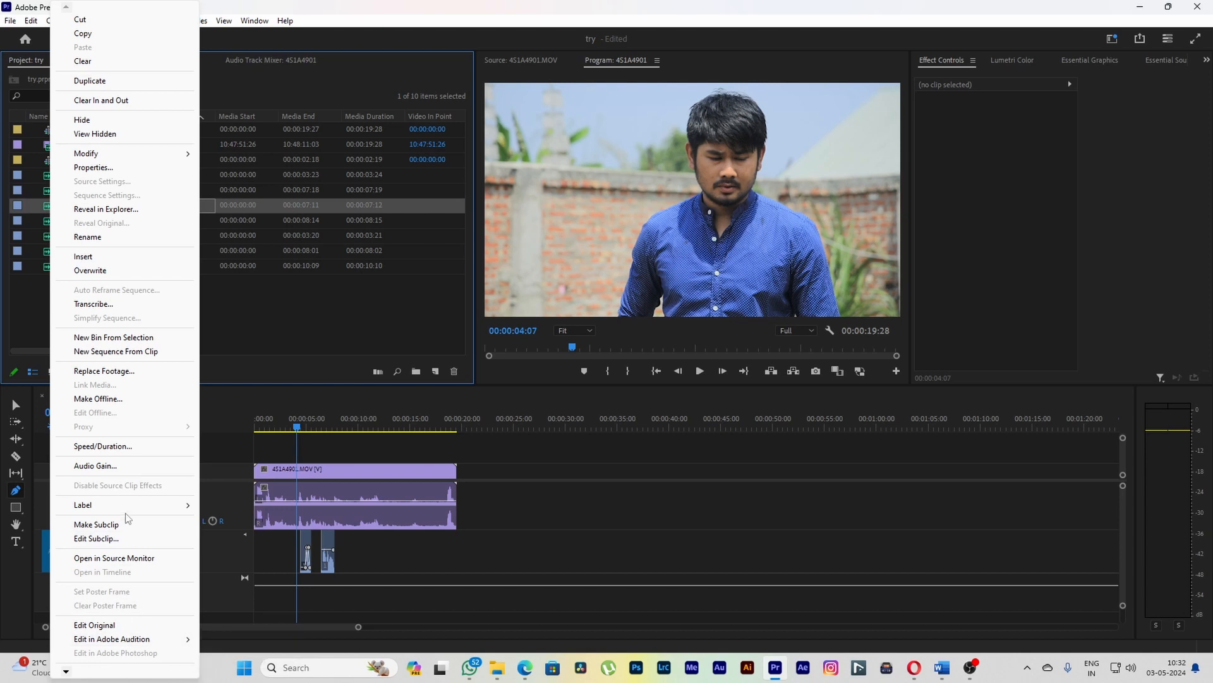
mouse_move(74, 669)
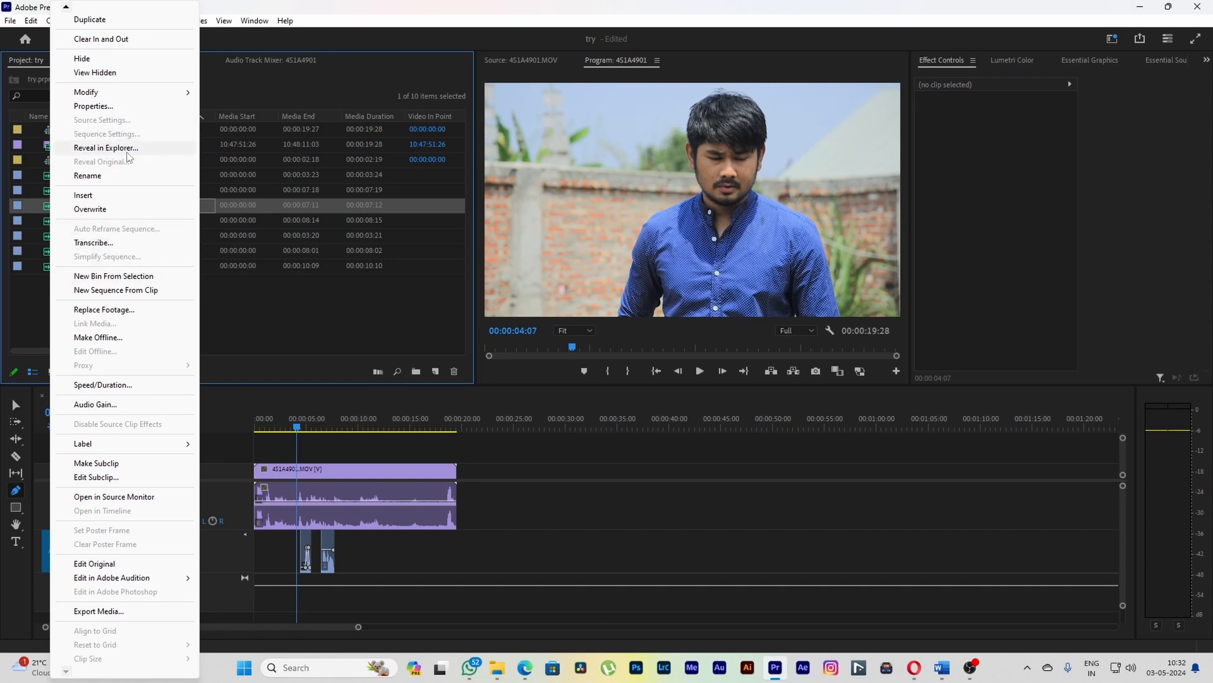
left_click(108, 153)
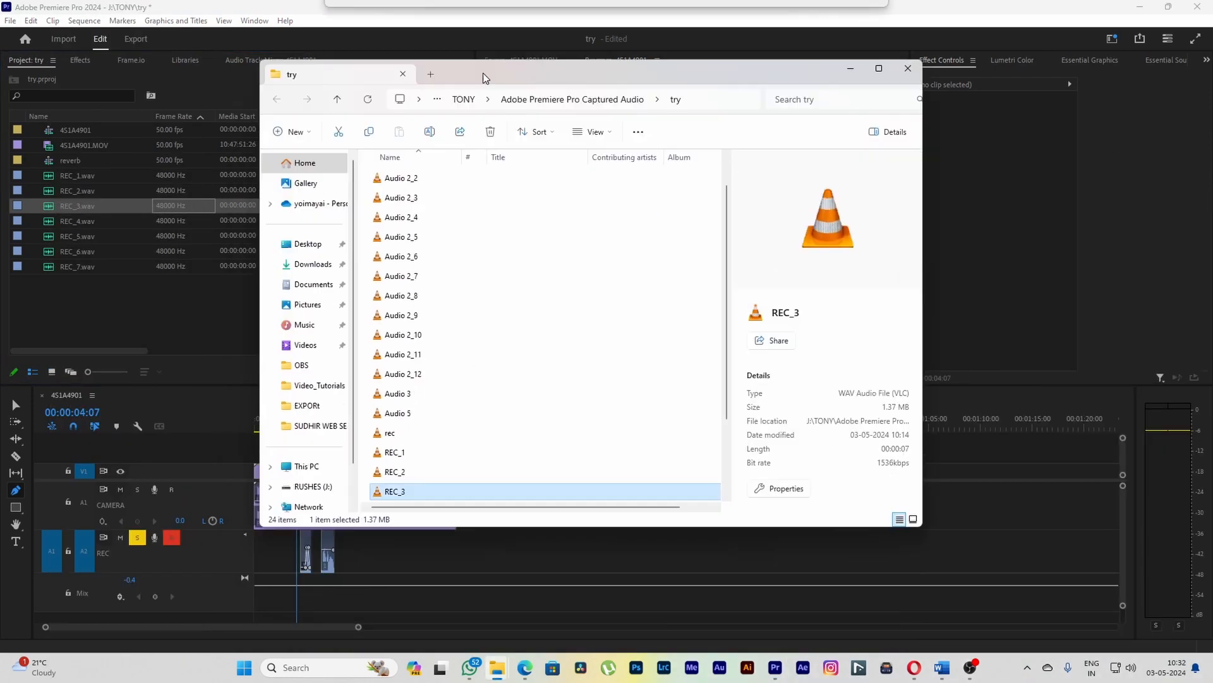
- Trace the recordings' location from the TONY folder through Adobe Premiere Pro Captured Audio into the try folder, and close File Explorer
left_click(546, 108)
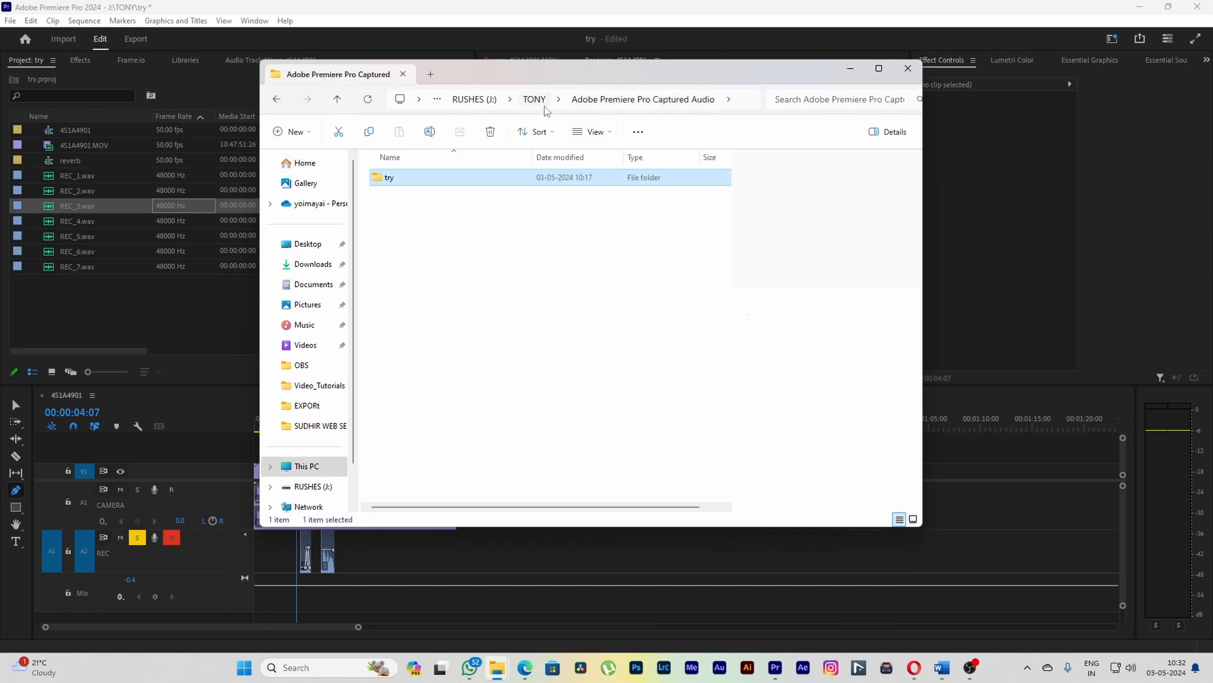
left_click(542, 107)
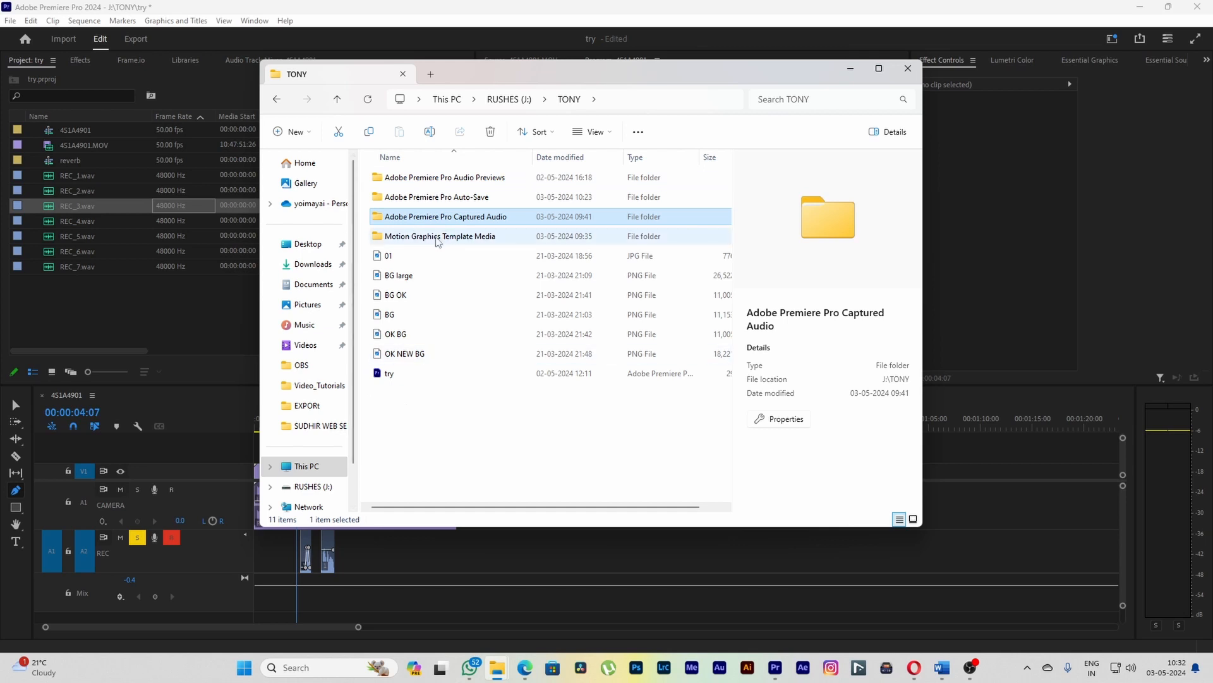
double_click(466, 218)
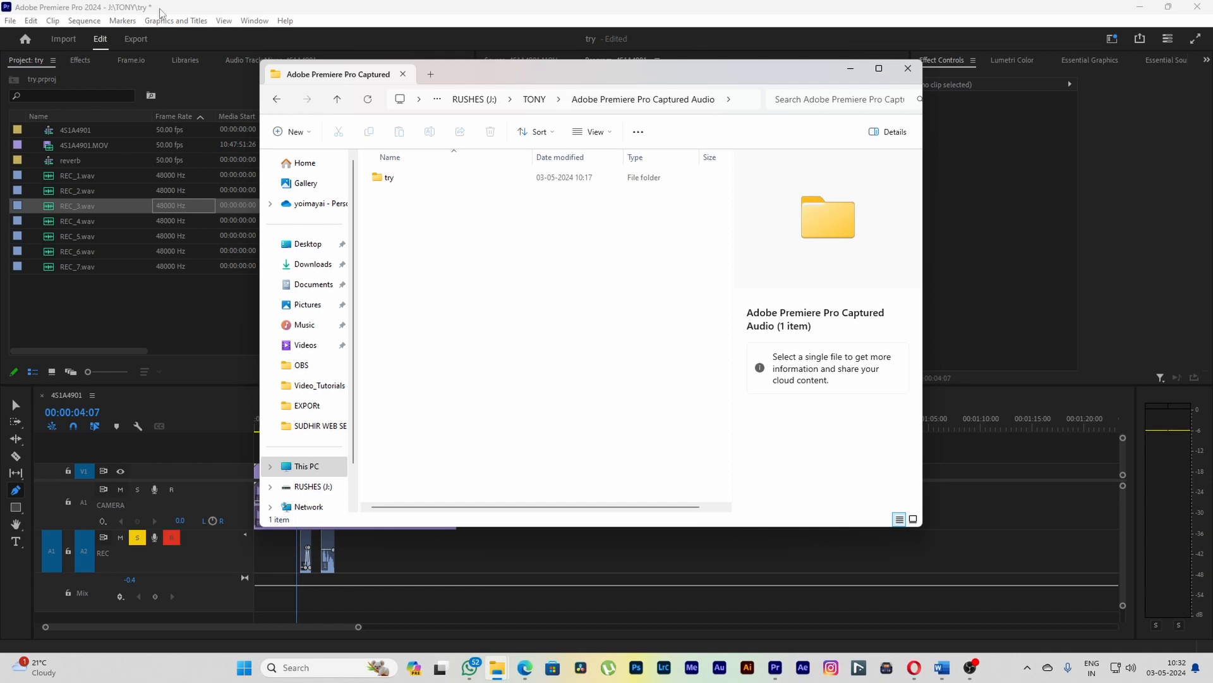
double_click(377, 183)
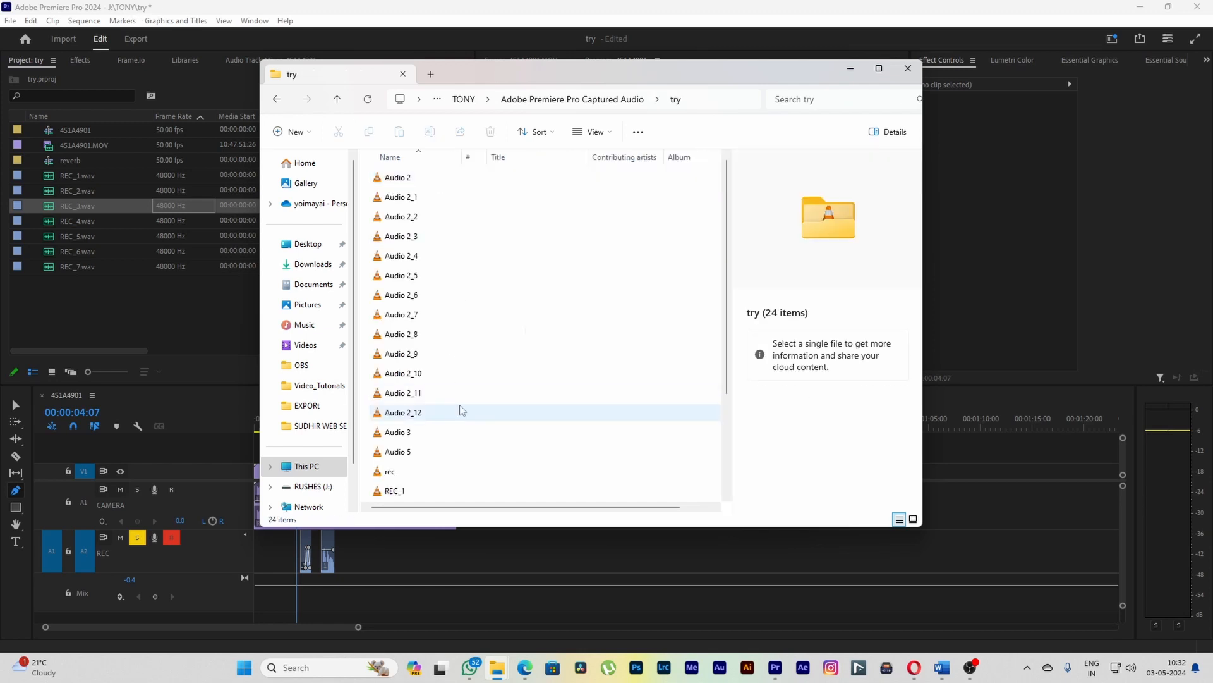
left_click(908, 69)
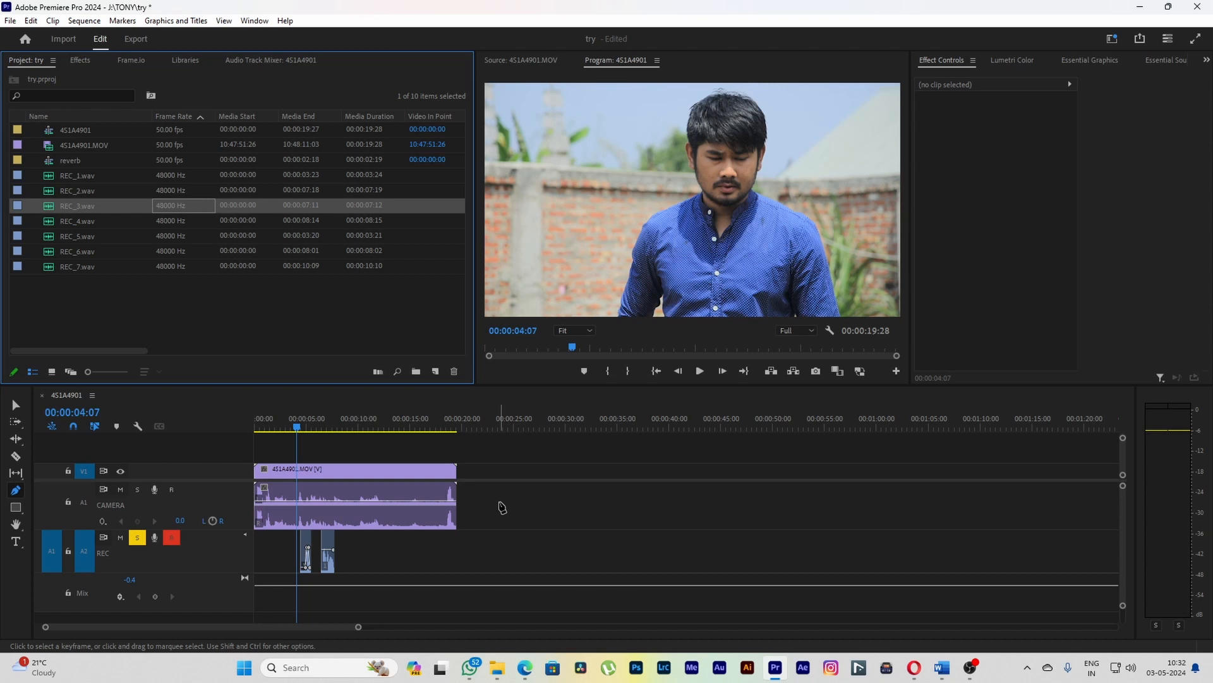
- Open the media export settings for the 4S1A4901 sequence and choose the WAV 48 kHz 16-bit preset
left_click(319, 427)
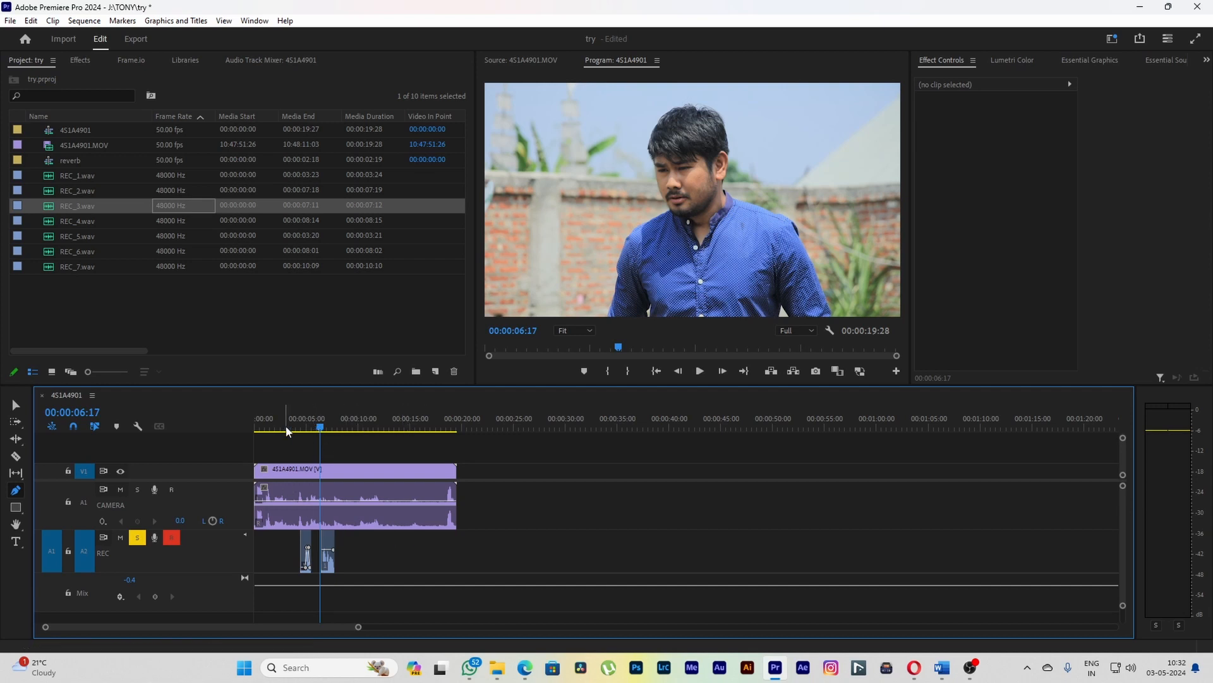
left_click(10, 21)
mouse_move(102, 377)
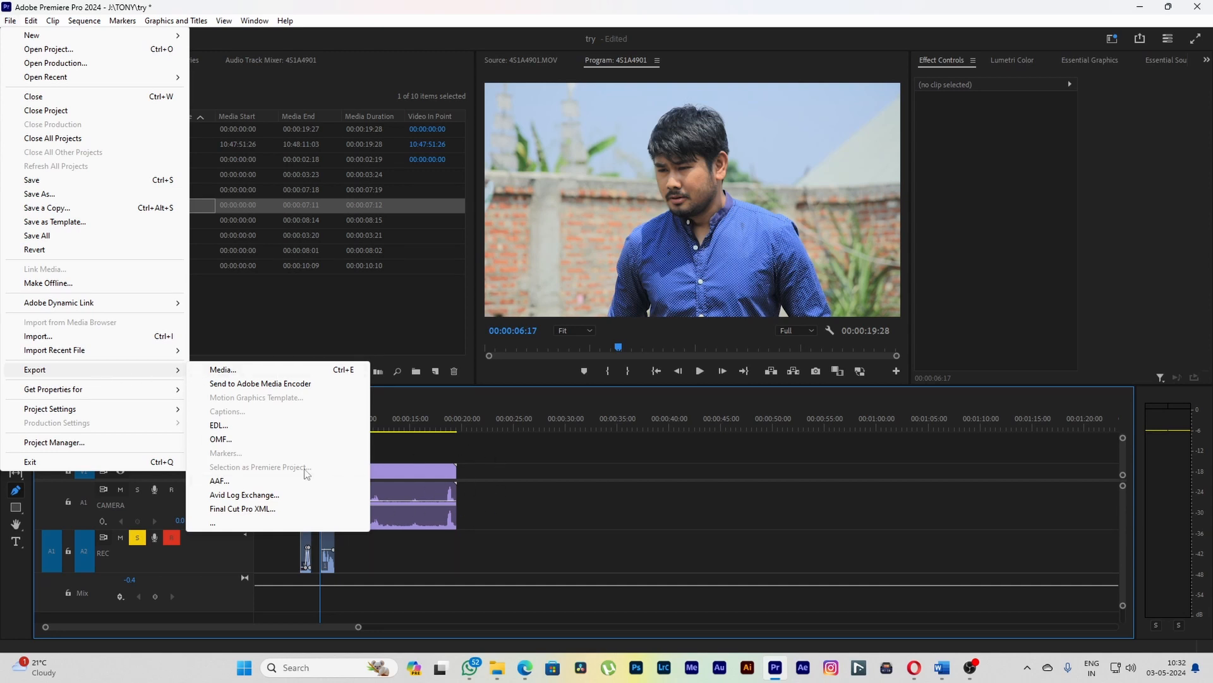
left_click(244, 370)
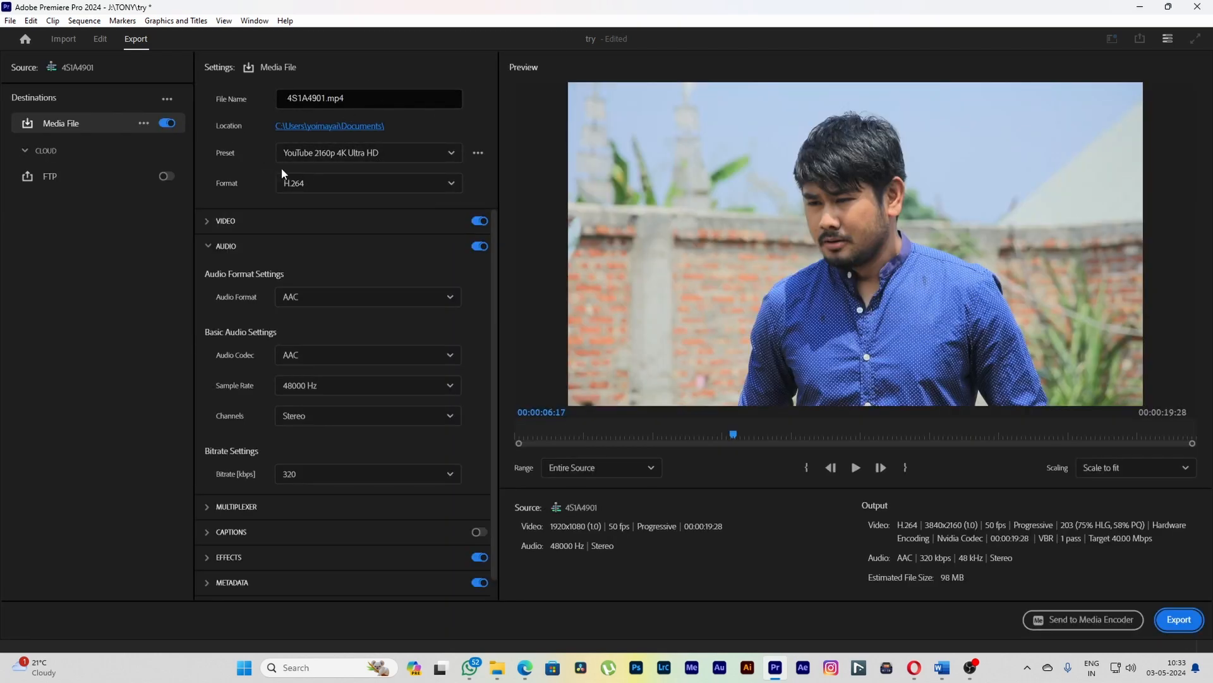
left_click(451, 153)
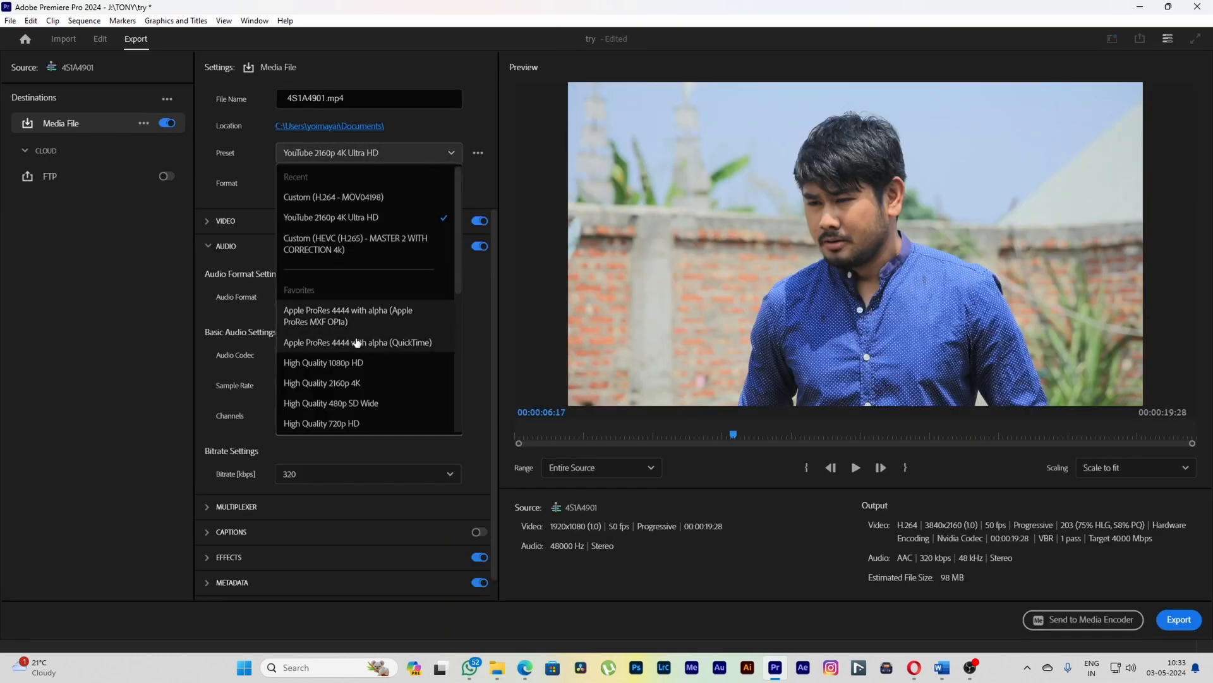
scroll(357, 343, "down", 5)
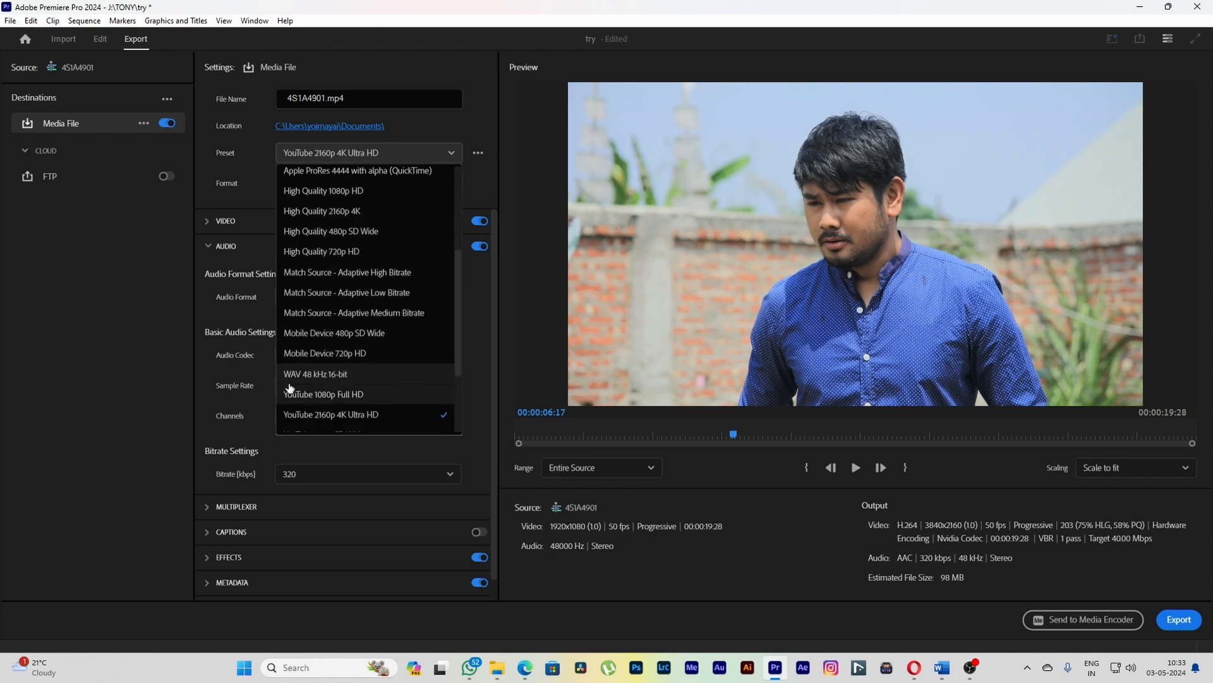
left_click(364, 377)
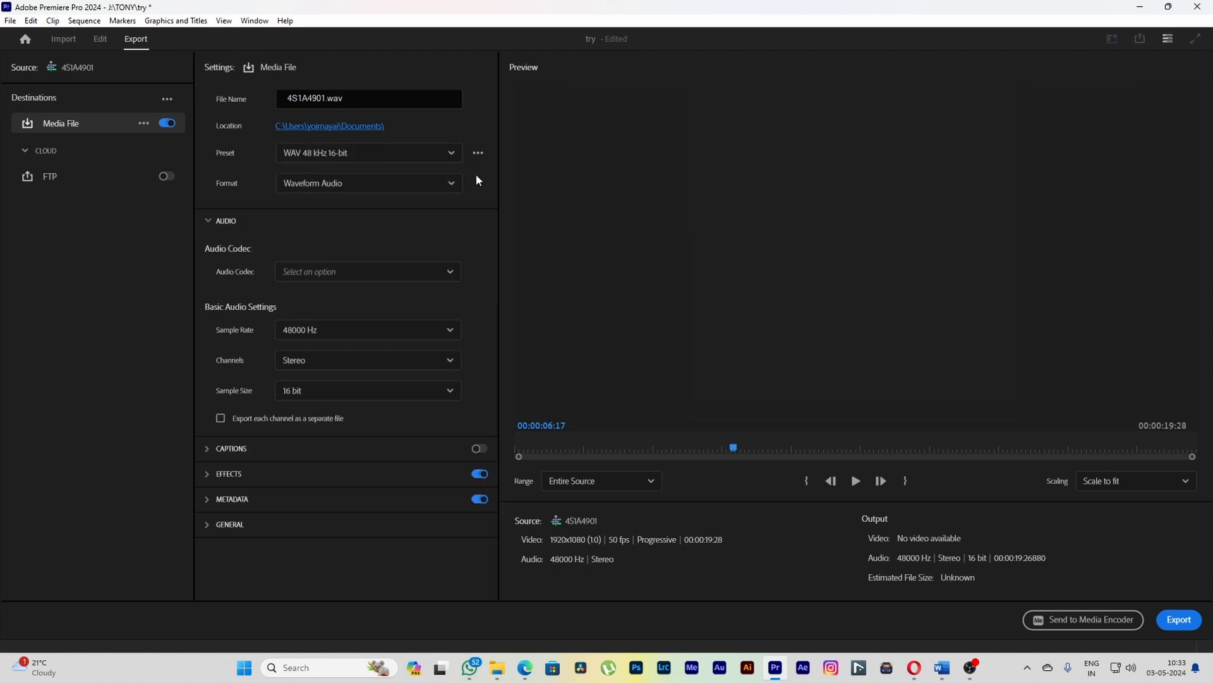
- Search all export presets for "wav" in the Preset Manager and close it without choosing one
left_click(478, 156)
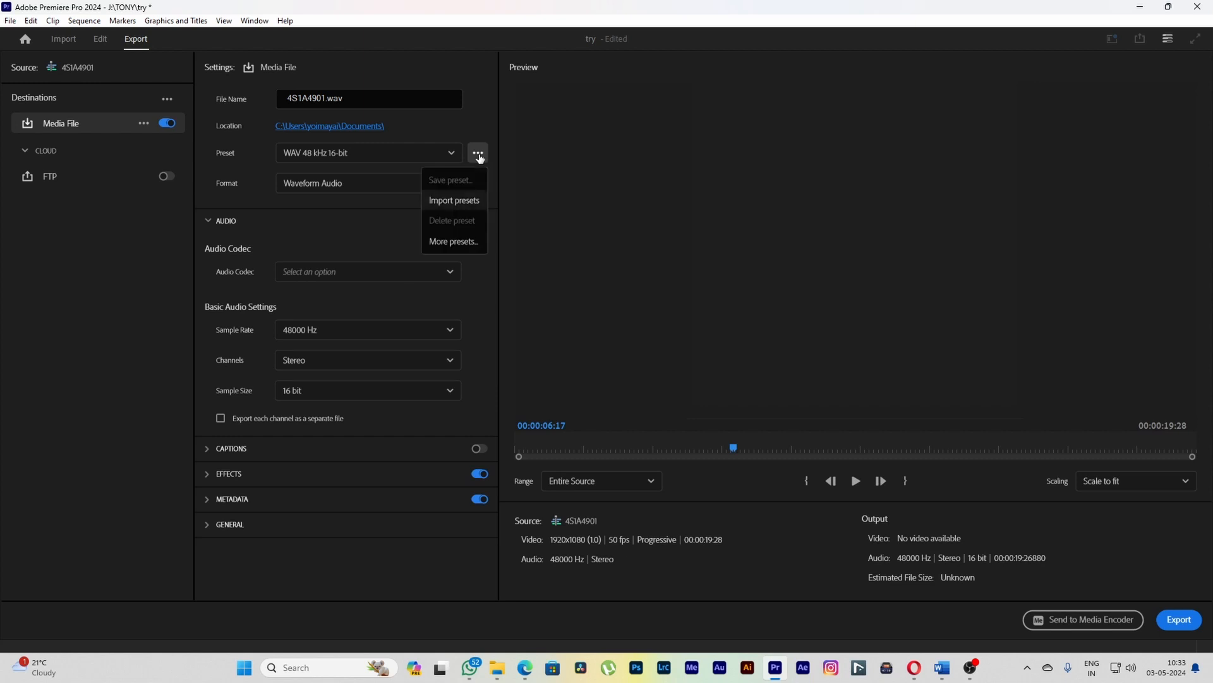
left_click(469, 252)
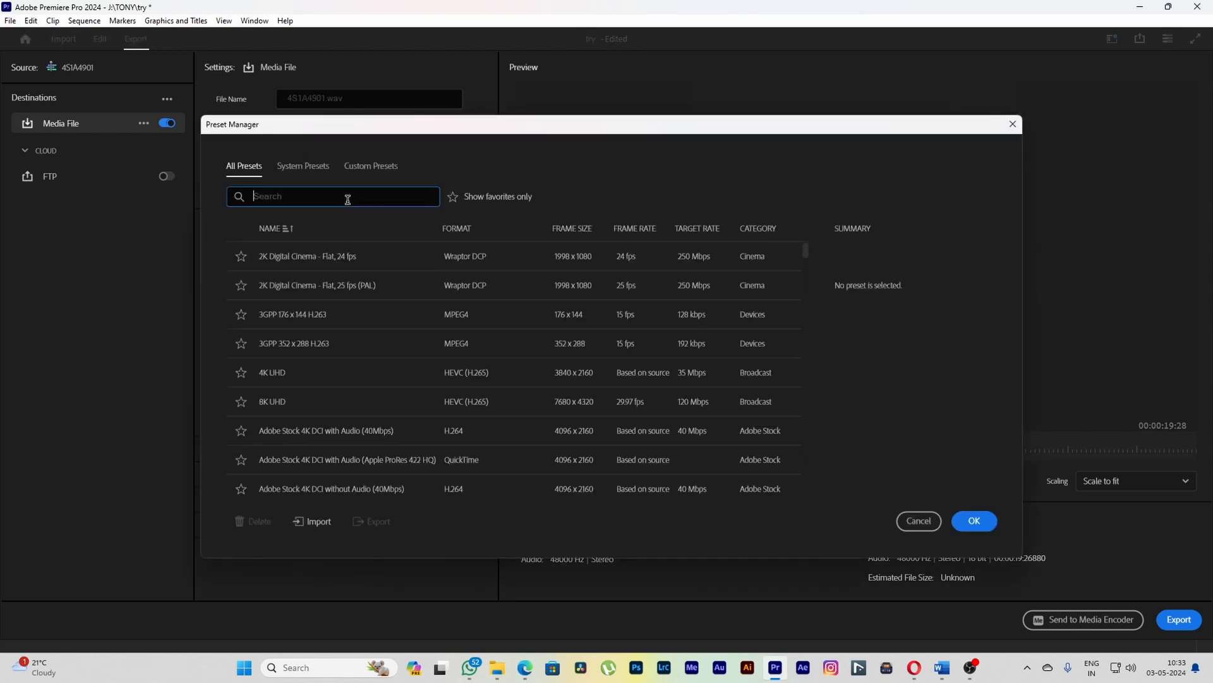
type("wav")
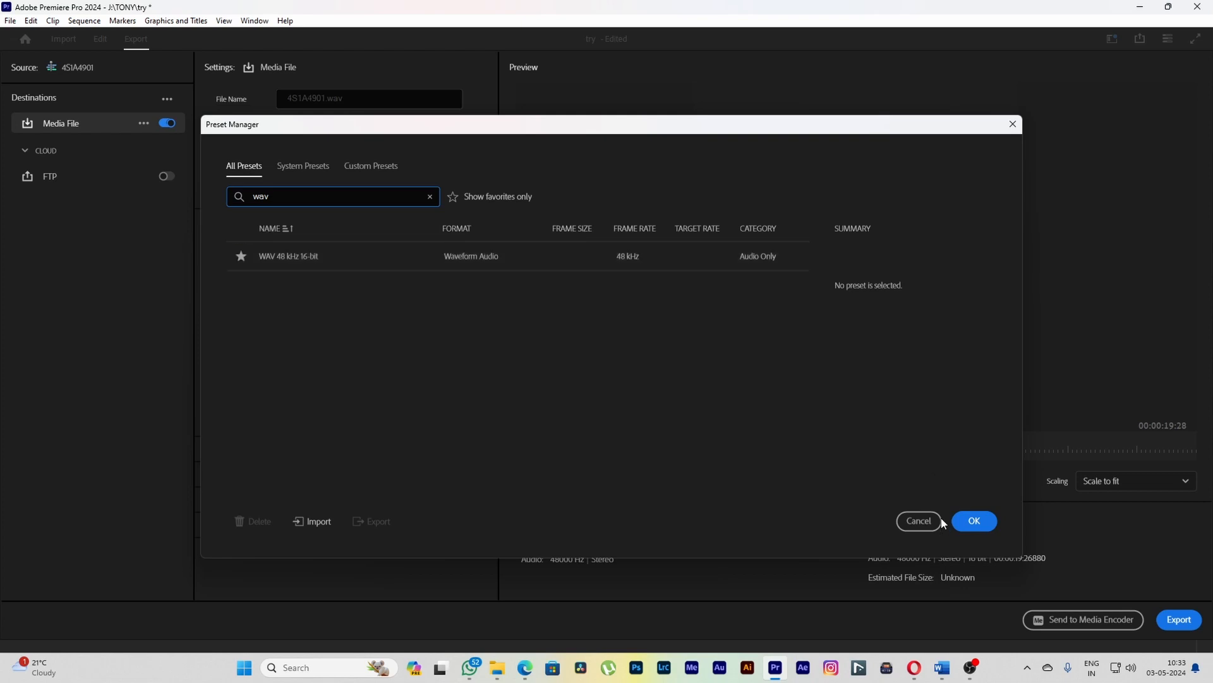
left_click(918, 521)
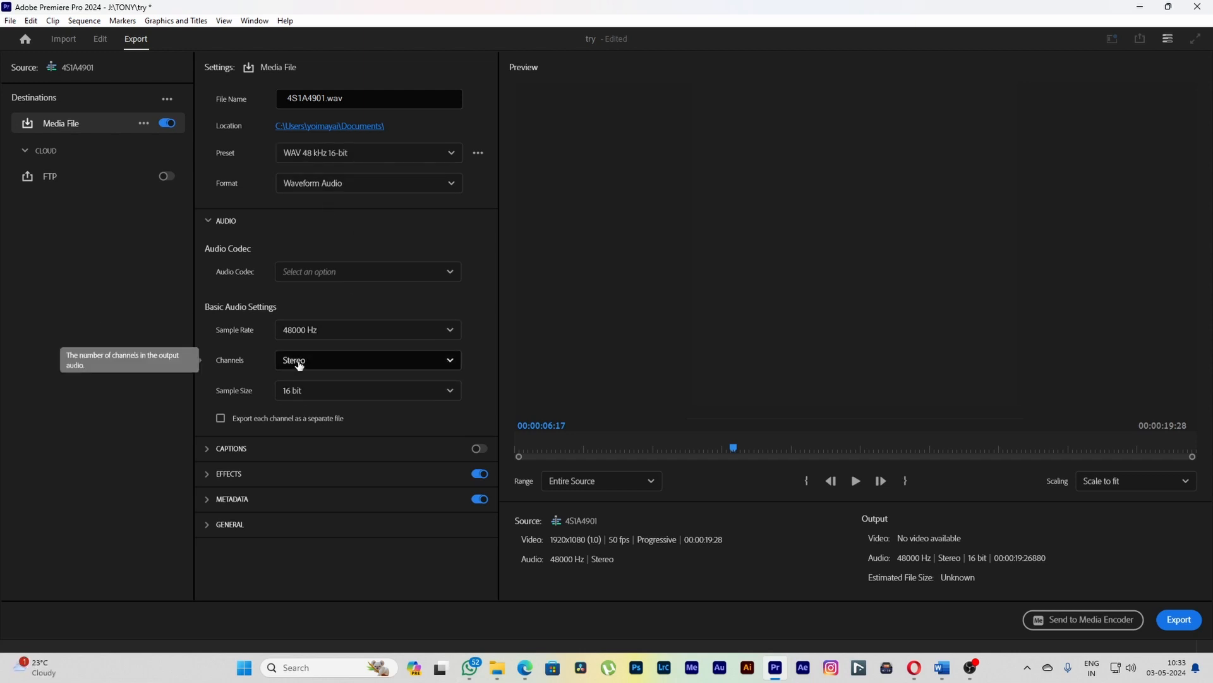
- Review the Captions section and file name in the export settings, and return to the edit workspace without exporting
left_click(210, 450)
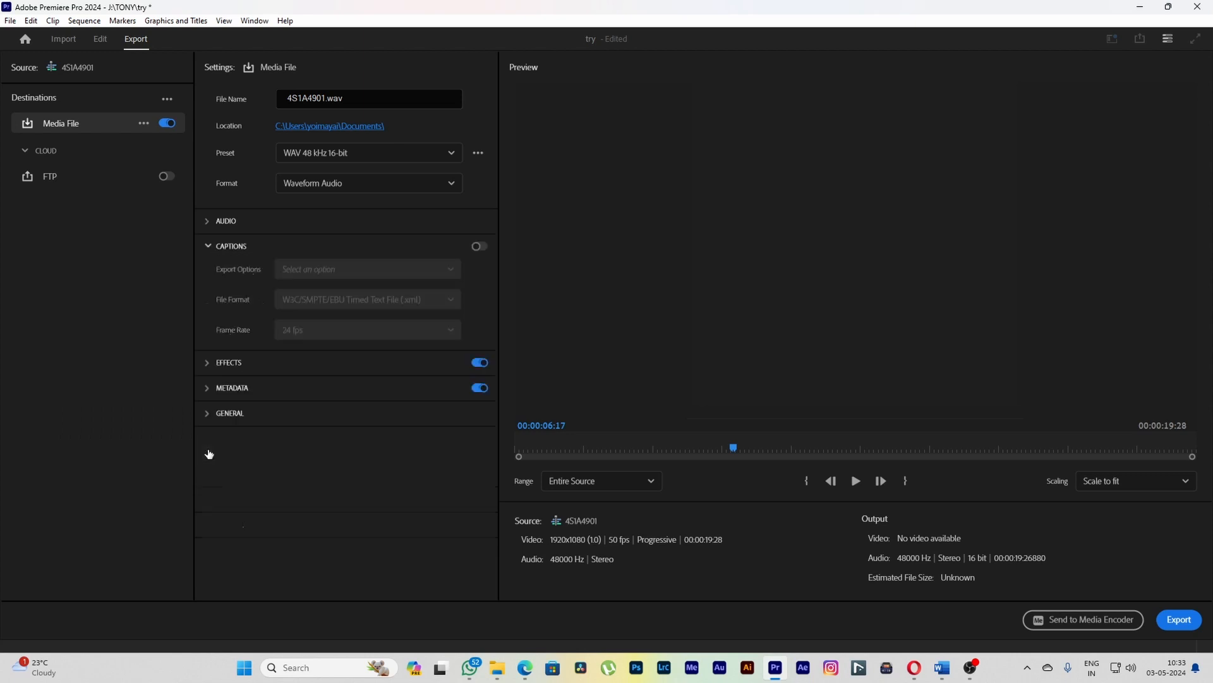
left_click(212, 254)
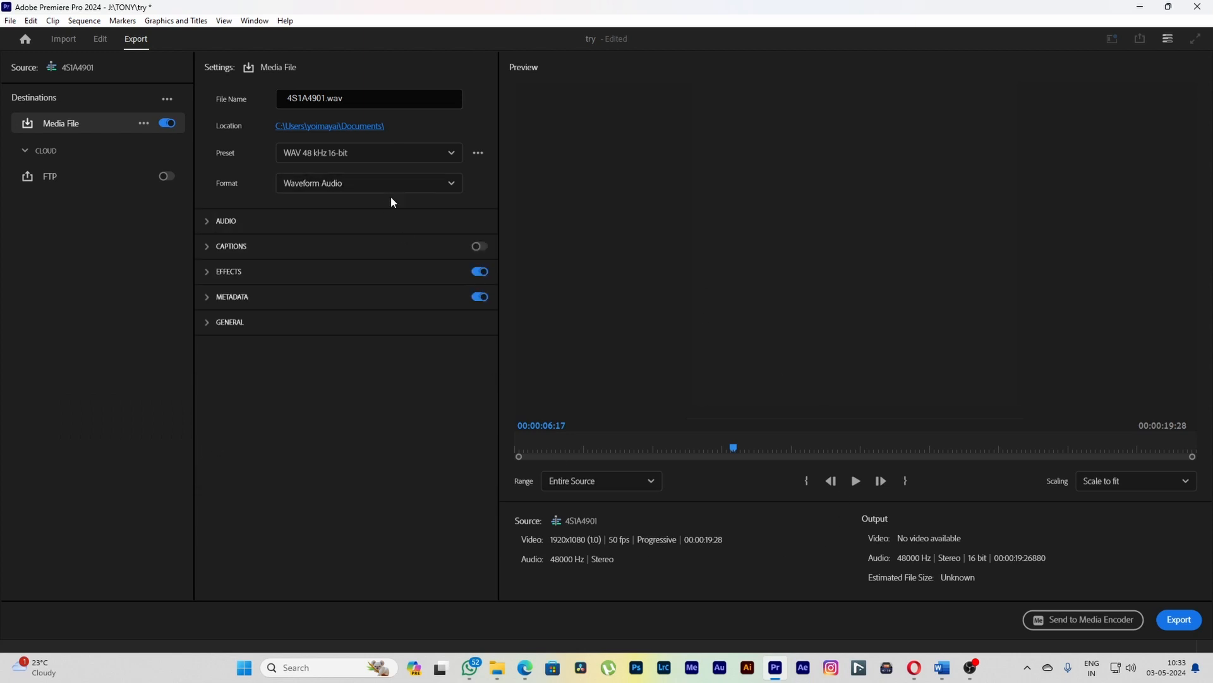
left_click(320, 98)
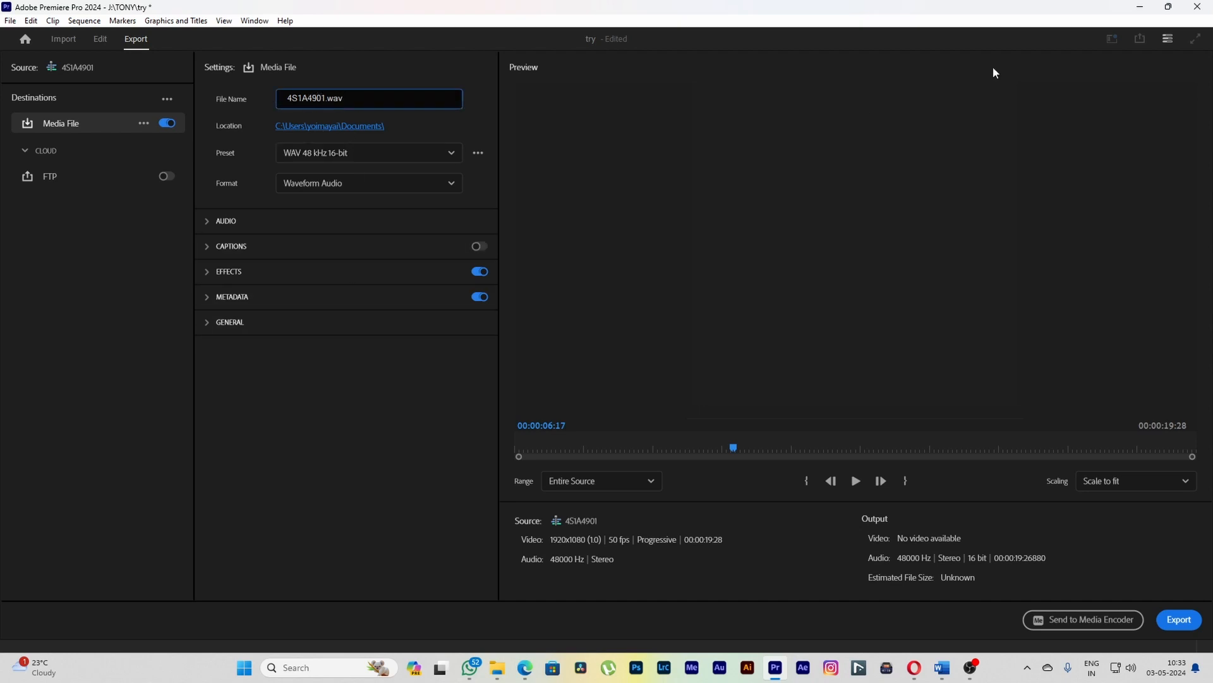
left_click(102, 40)
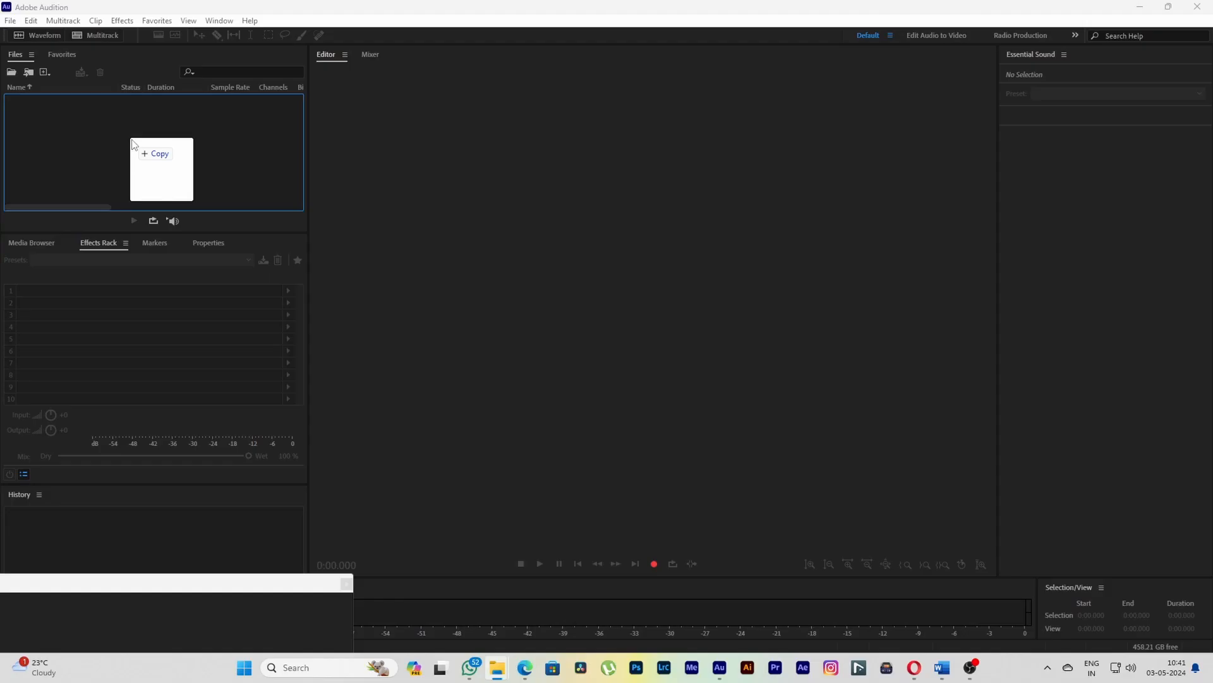
- Switch to Adobe Audition, import 4S1A4901.MOV and expand it to select its video component
left_click_drag(135, 145, 138, 144)
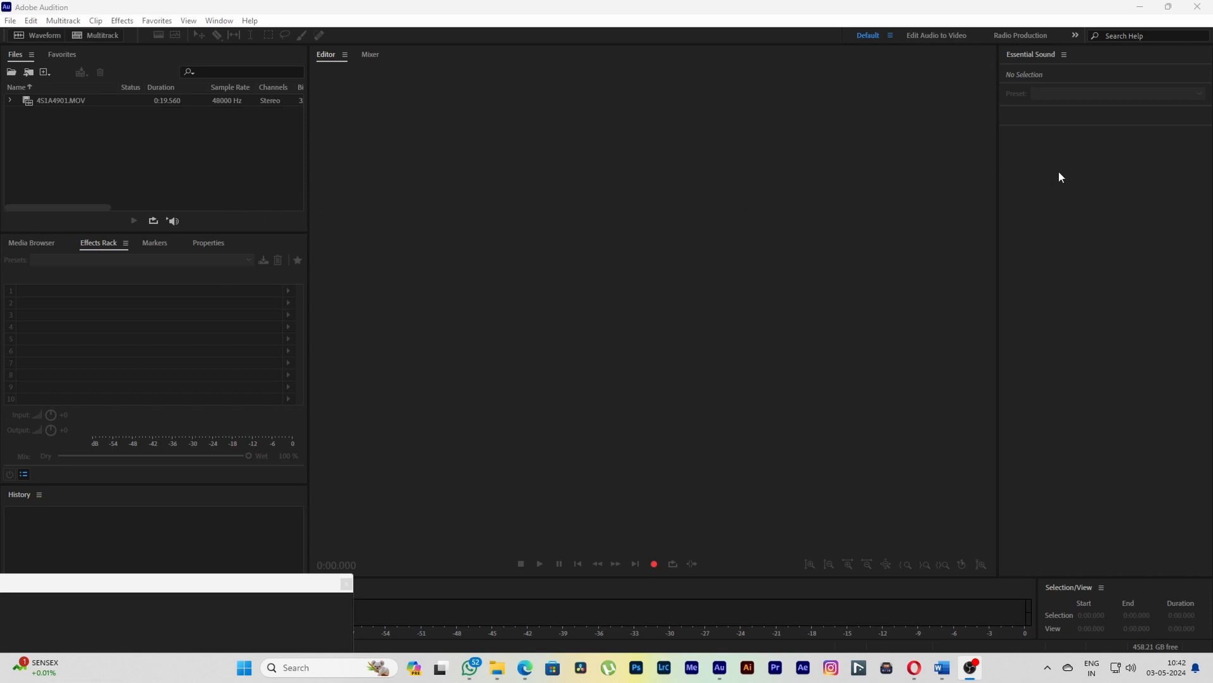
left_click(133, 139)
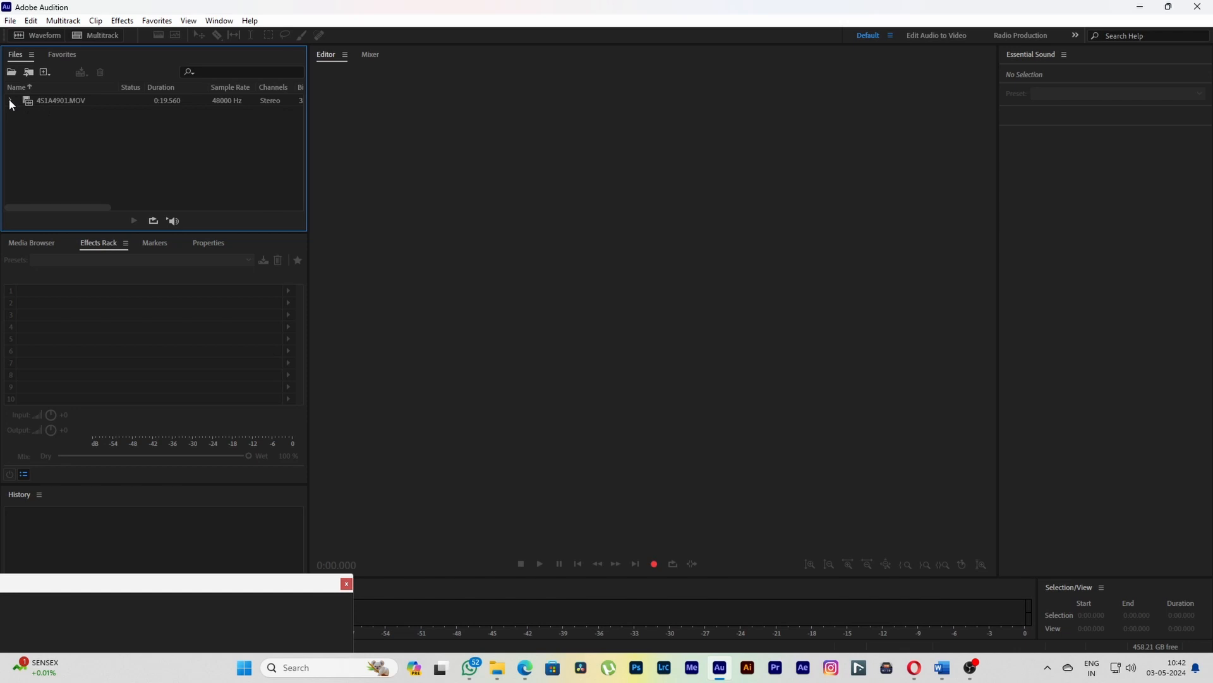
left_click(11, 103)
left_click(60, 114)
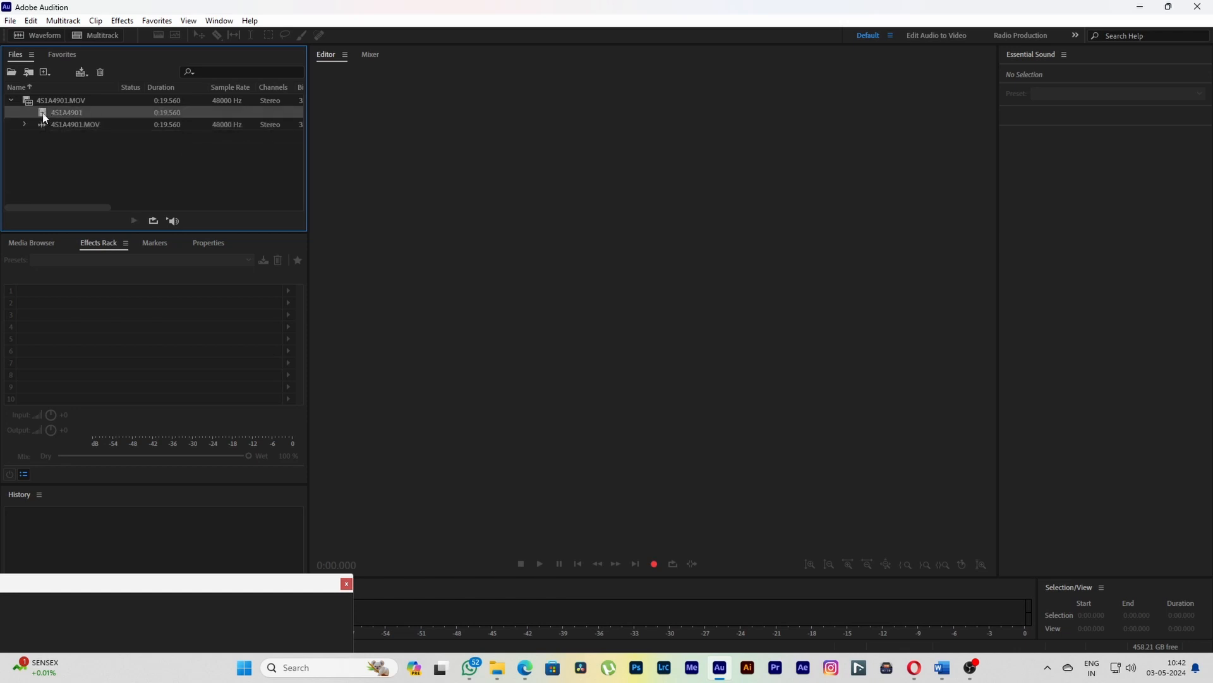
- Dock the floating Video panel in the same group as the History panel
left_click_drag(193, 583, 493, 336)
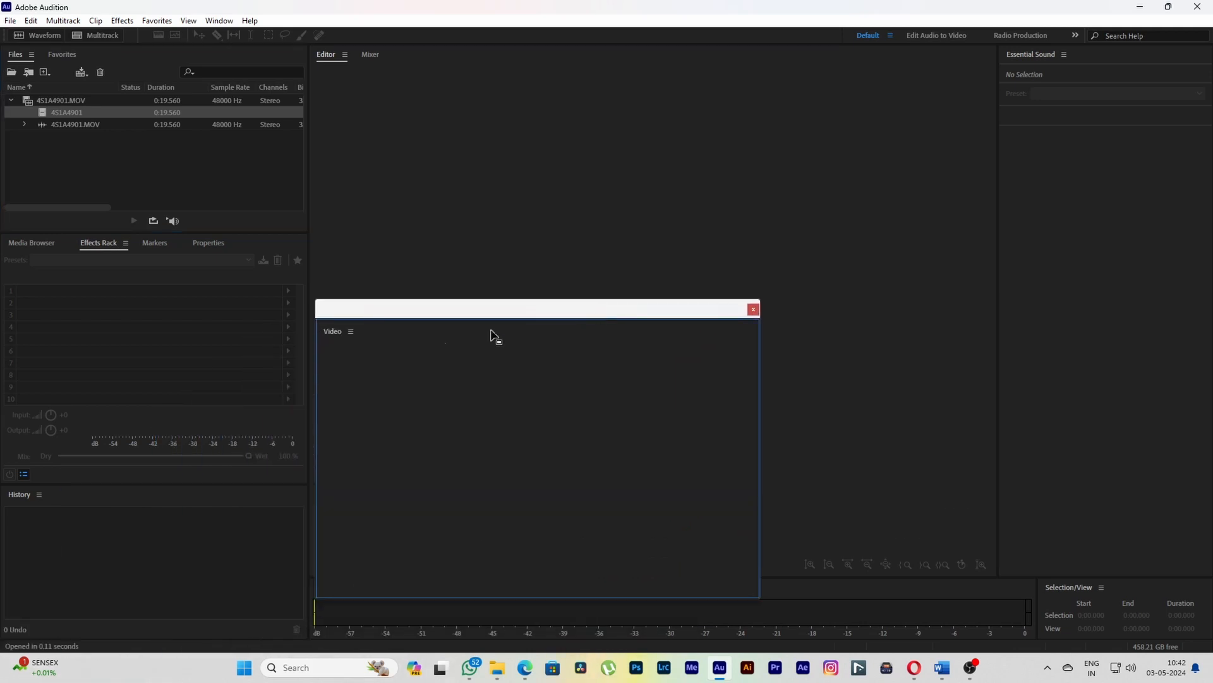
left_click(351, 331)
left_click_drag(341, 332, 82, 513)
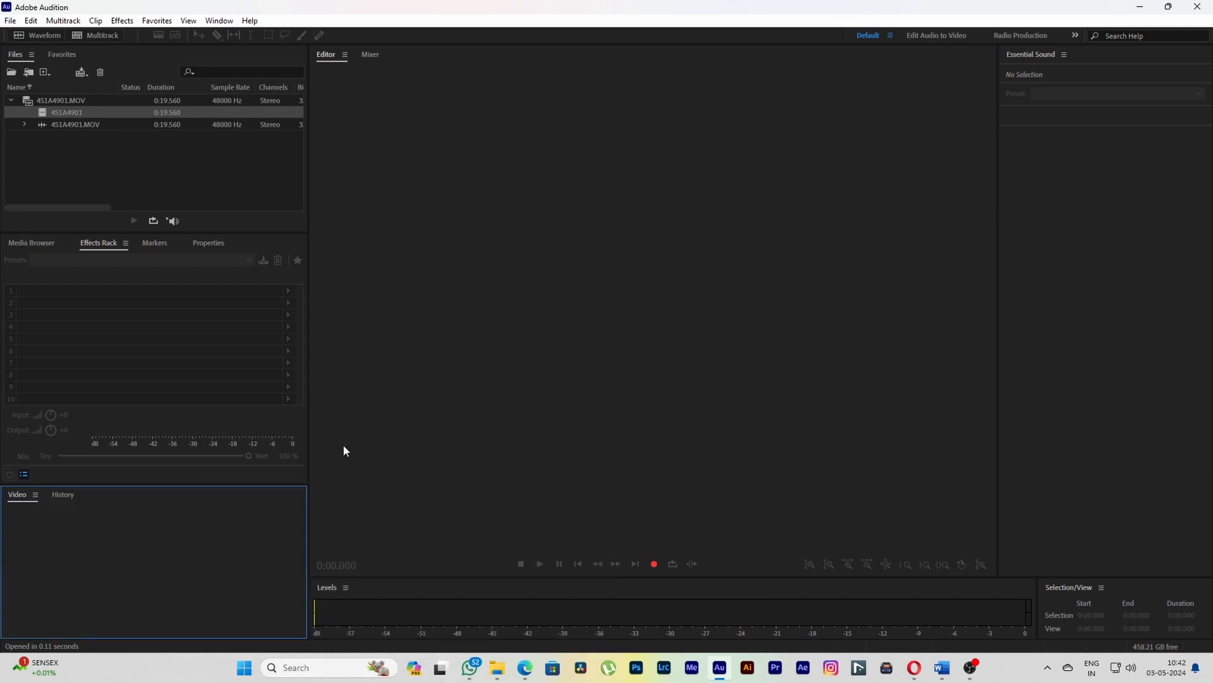
left_click(43, 117)
right_click(139, 186)
left_click(94, 162)
right_click(94, 163)
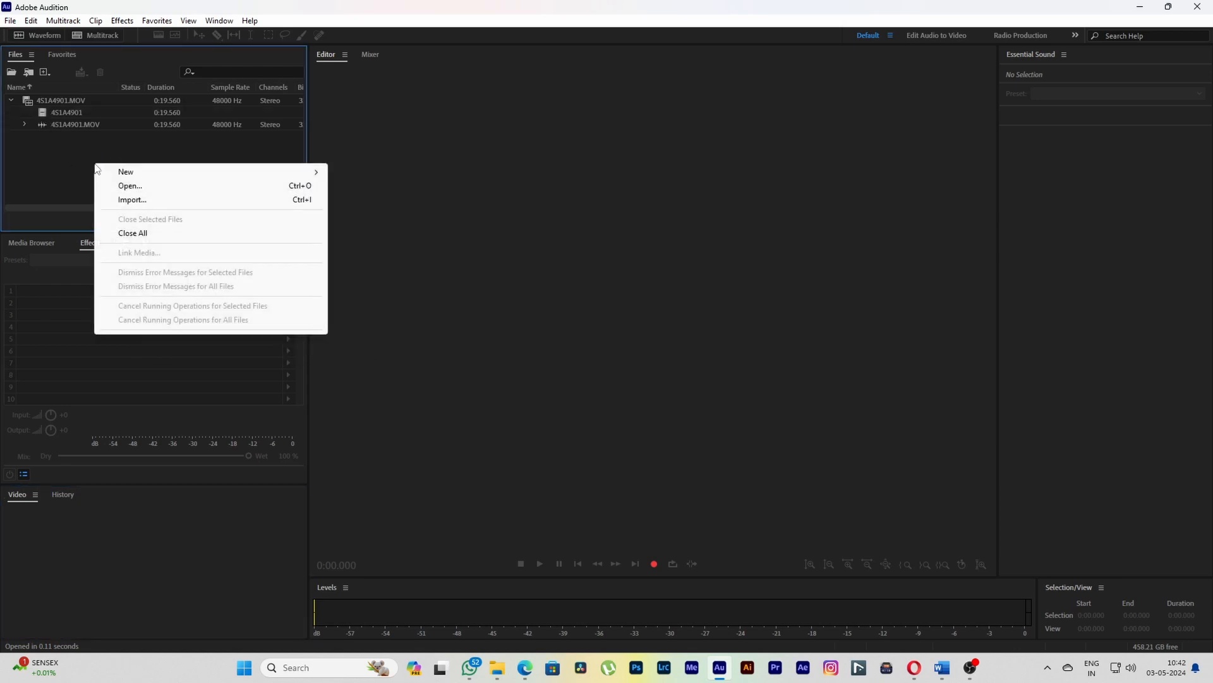
right_click(47, 149)
- Start a new multitrack session and set its folder location to New folder (2) on the Desktop
left_click(10, 20)
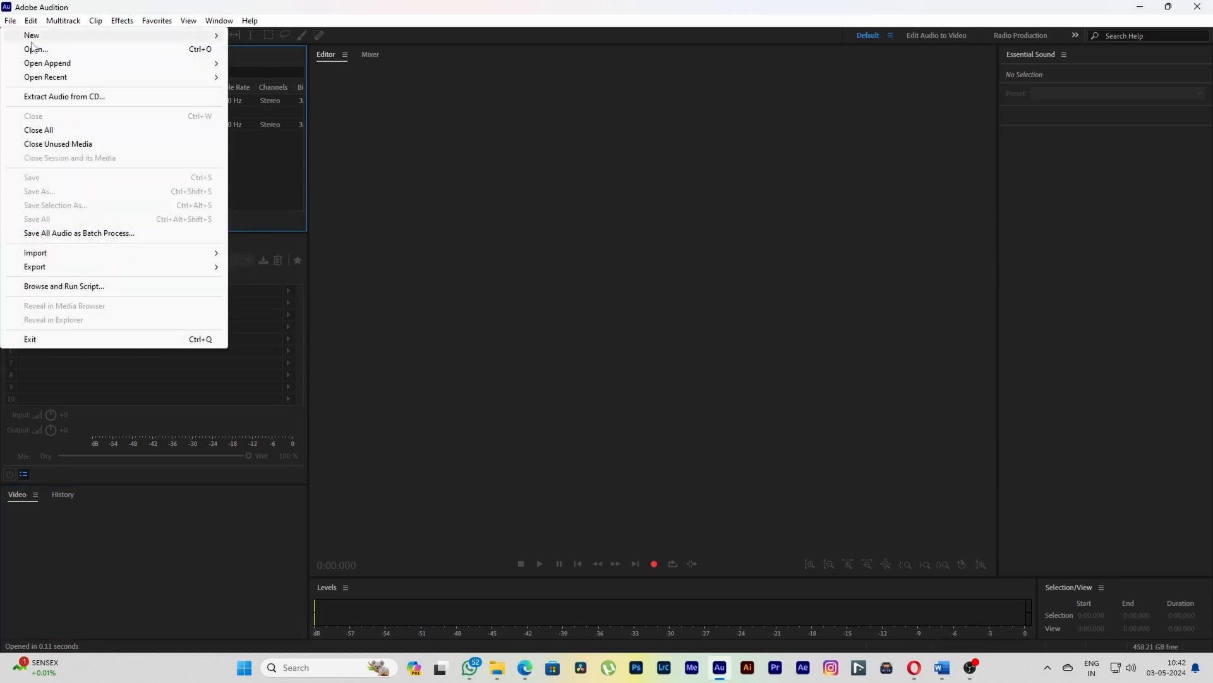
mouse_move(259, 22)
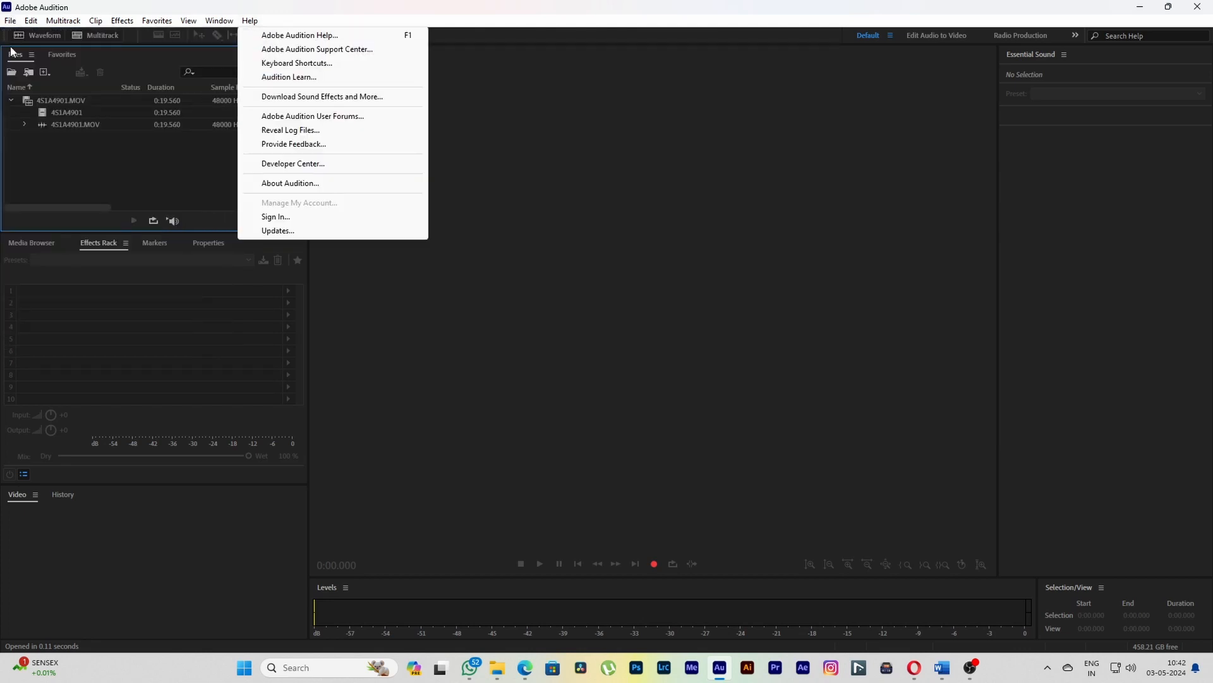
mouse_move(19, 36)
left_click(278, 35)
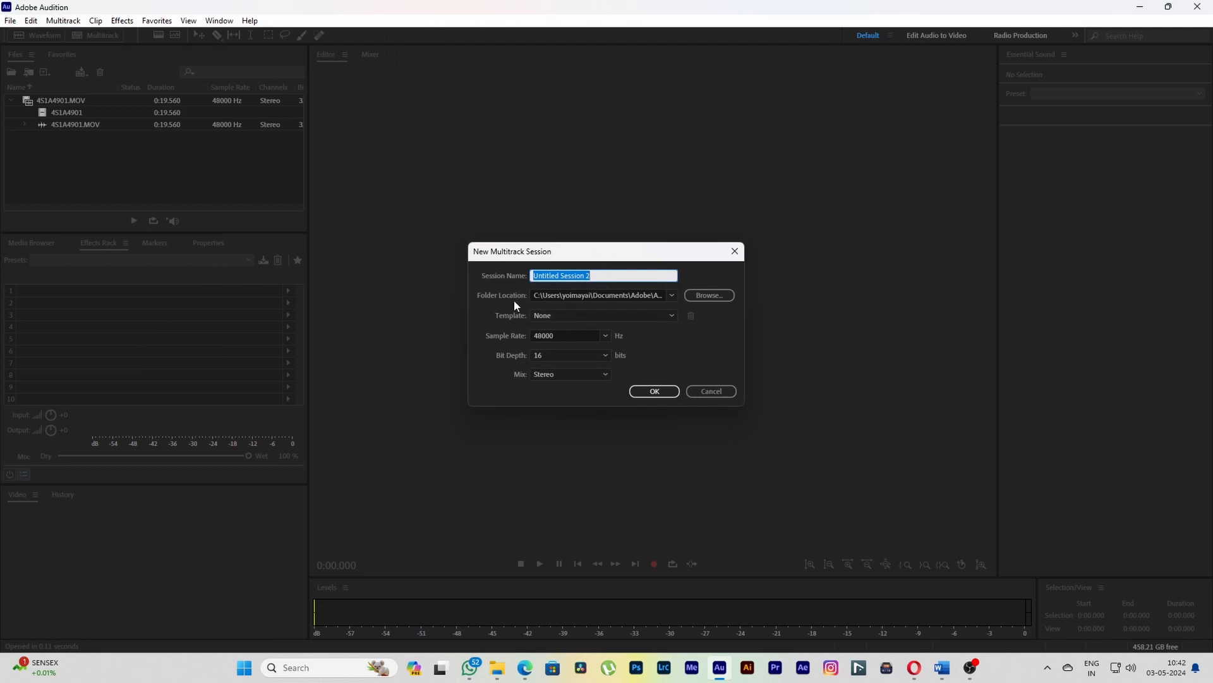
left_click(711, 295)
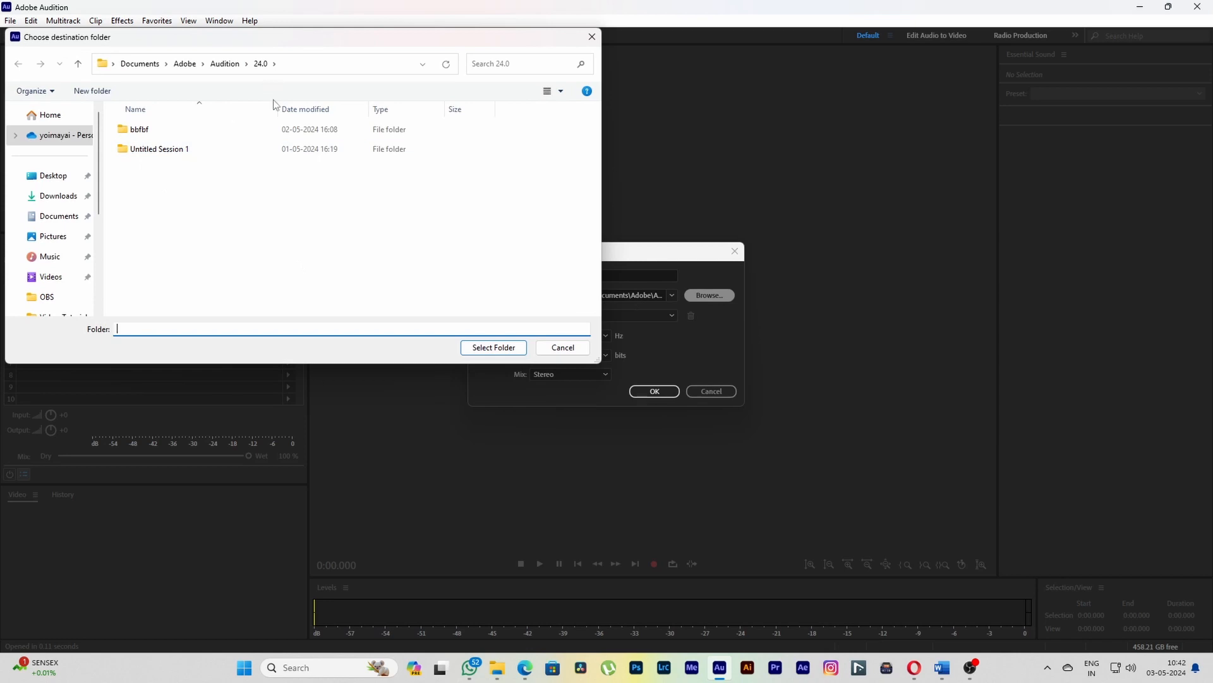
left_click(53, 175)
double_click(152, 189)
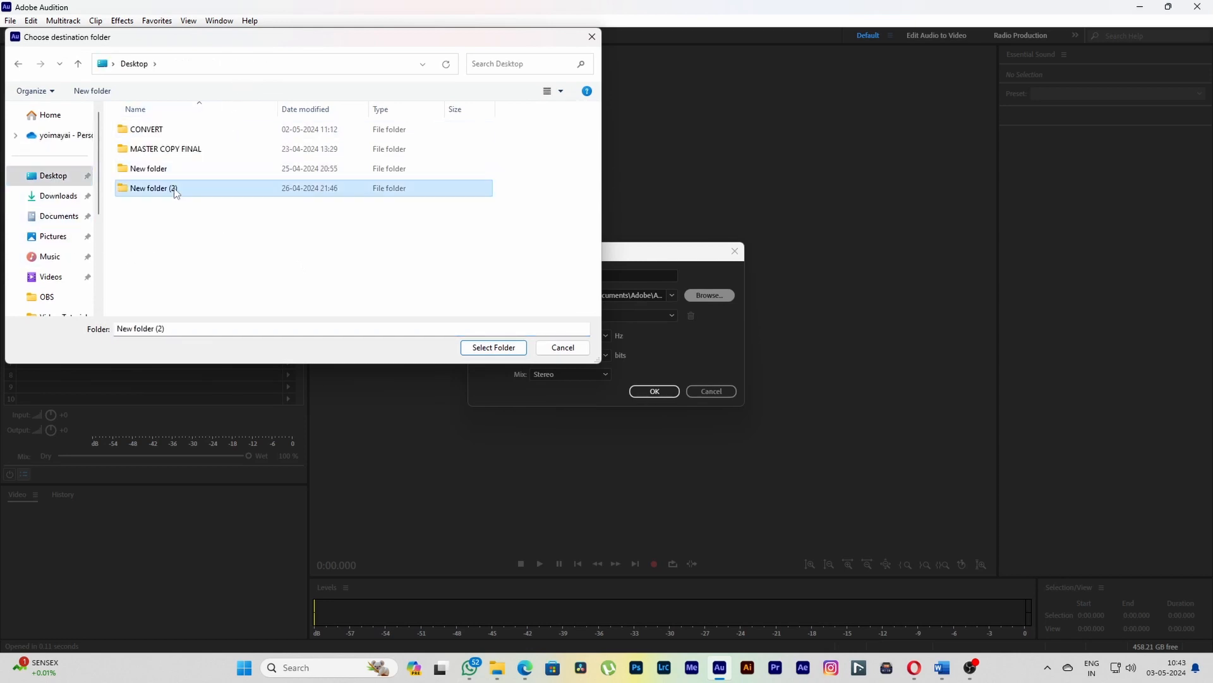
left_click(479, 347)
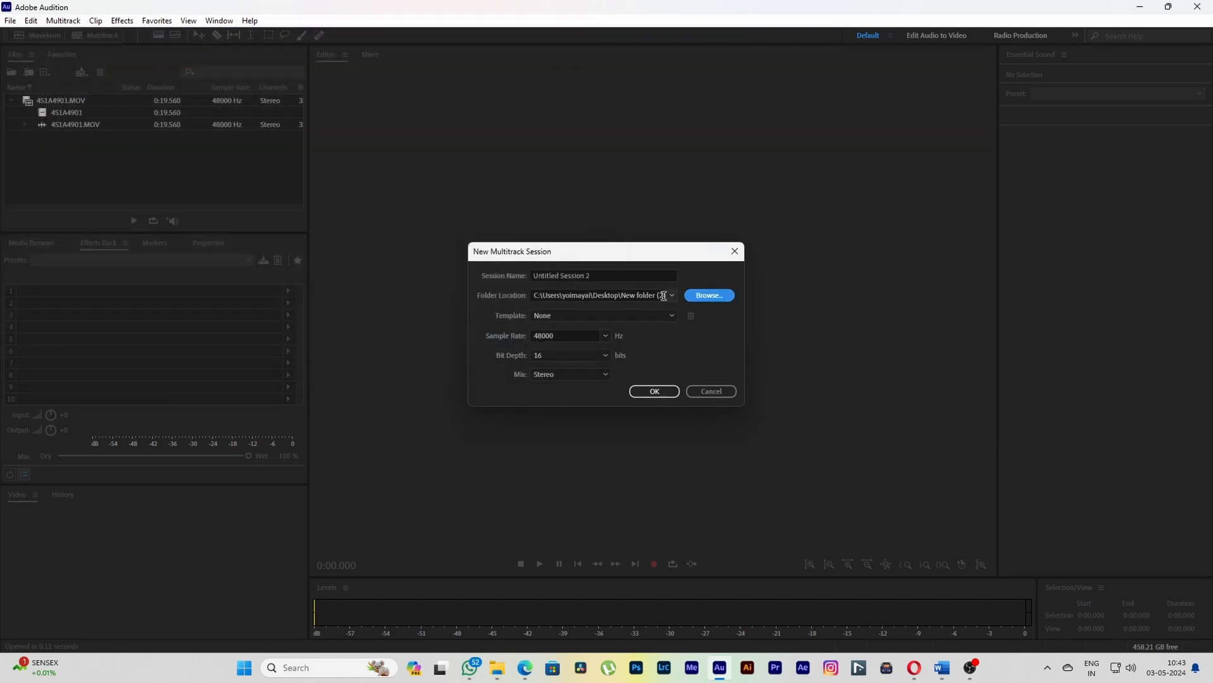
- Name the new multitrack session dub, set its sample rate to 44100 Hz, keep 16-bit Stereo, and create it
left_click(594, 279)
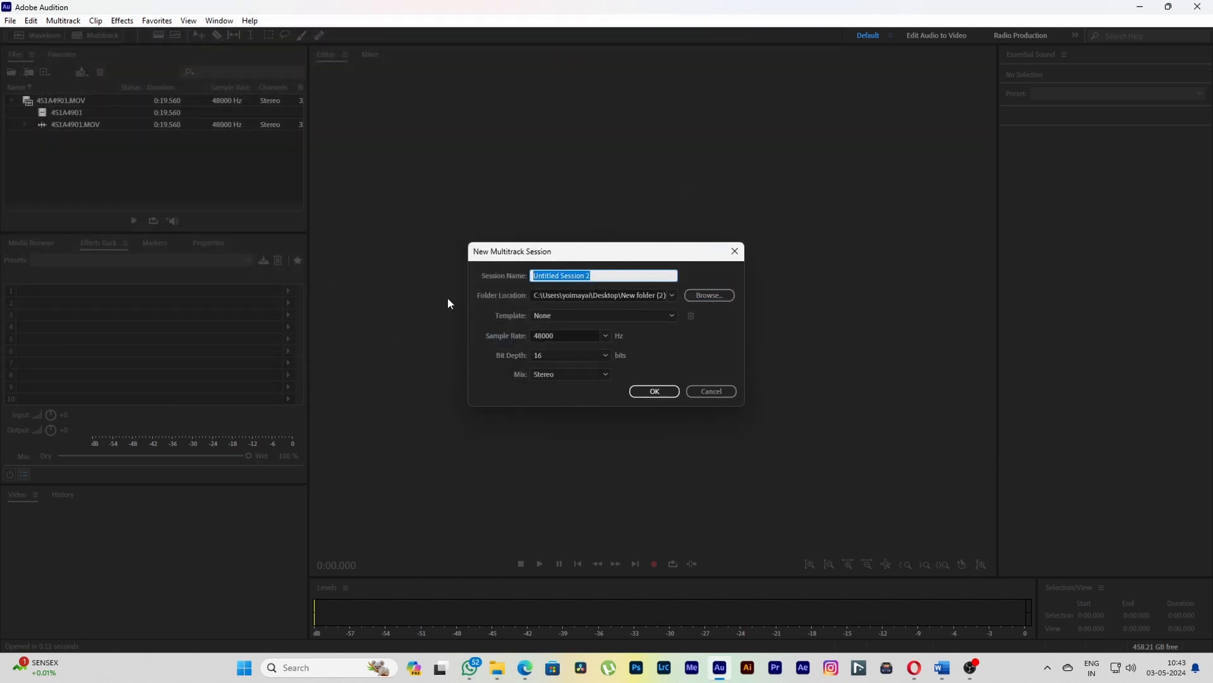
type("dub")
left_click(606, 339)
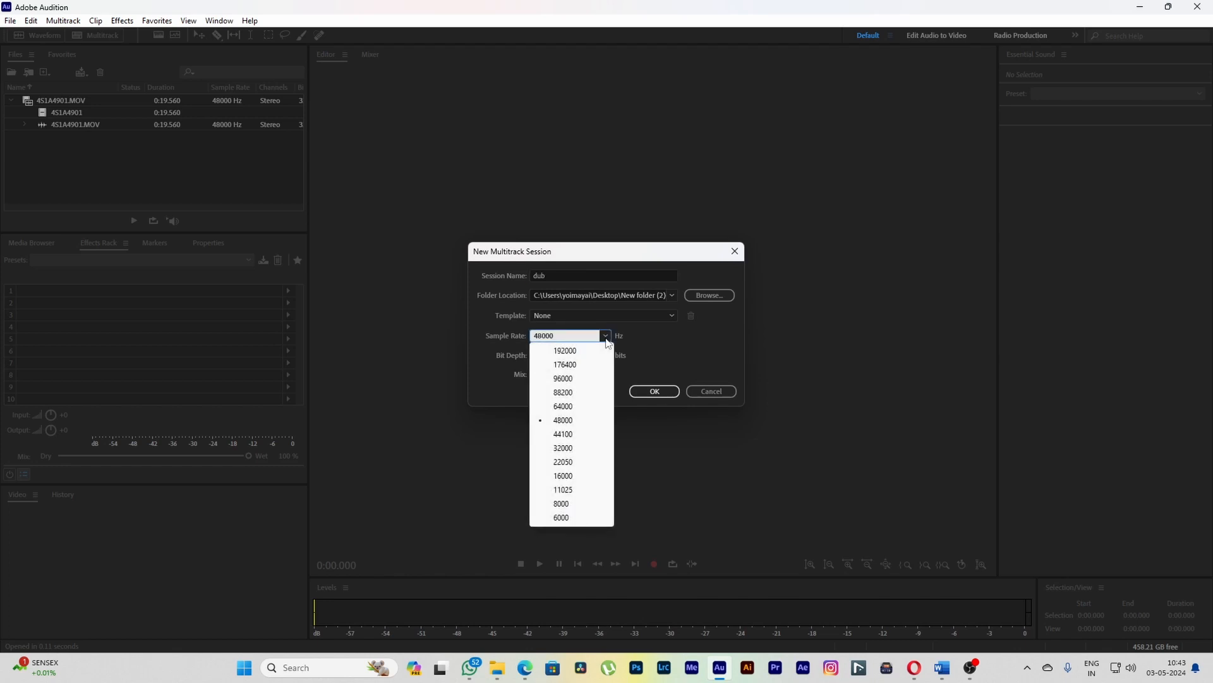
left_click(571, 434)
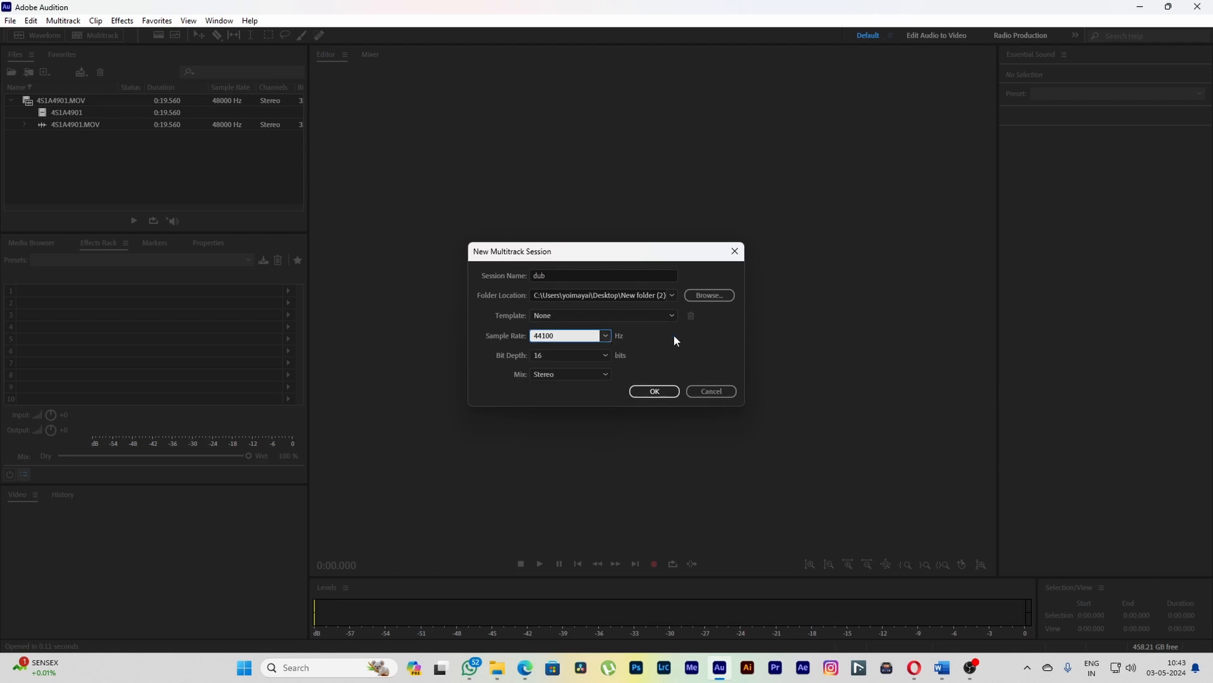
left_click(548, 354)
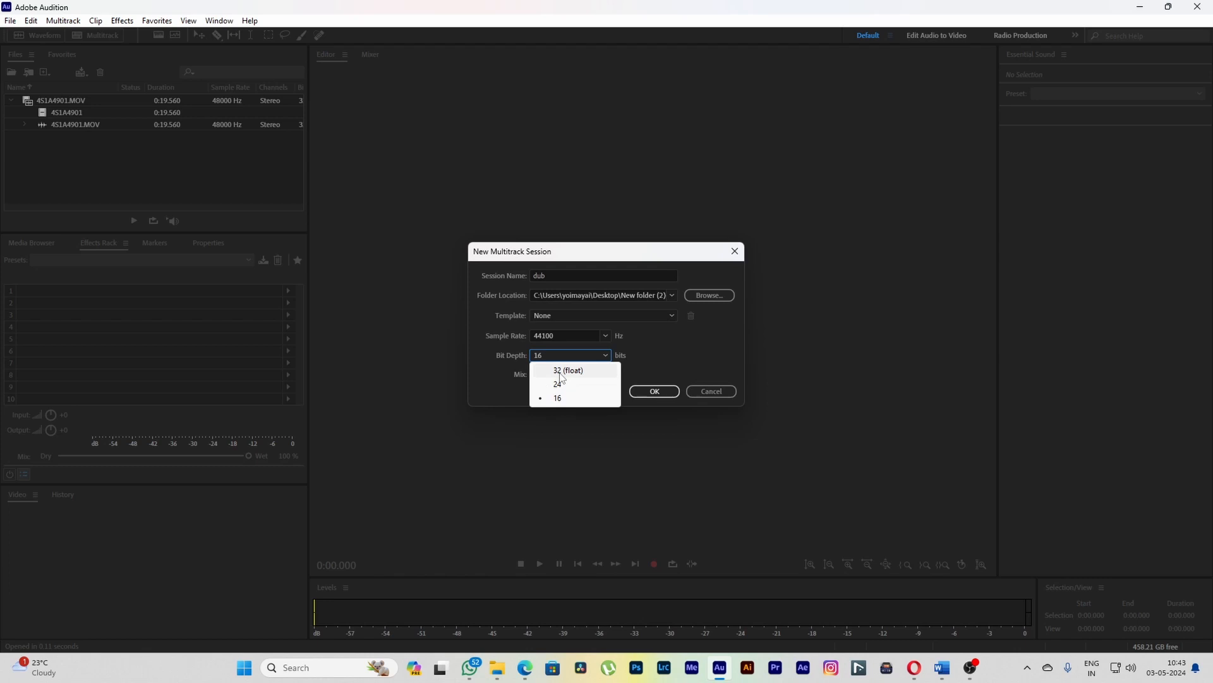
left_click(658, 357)
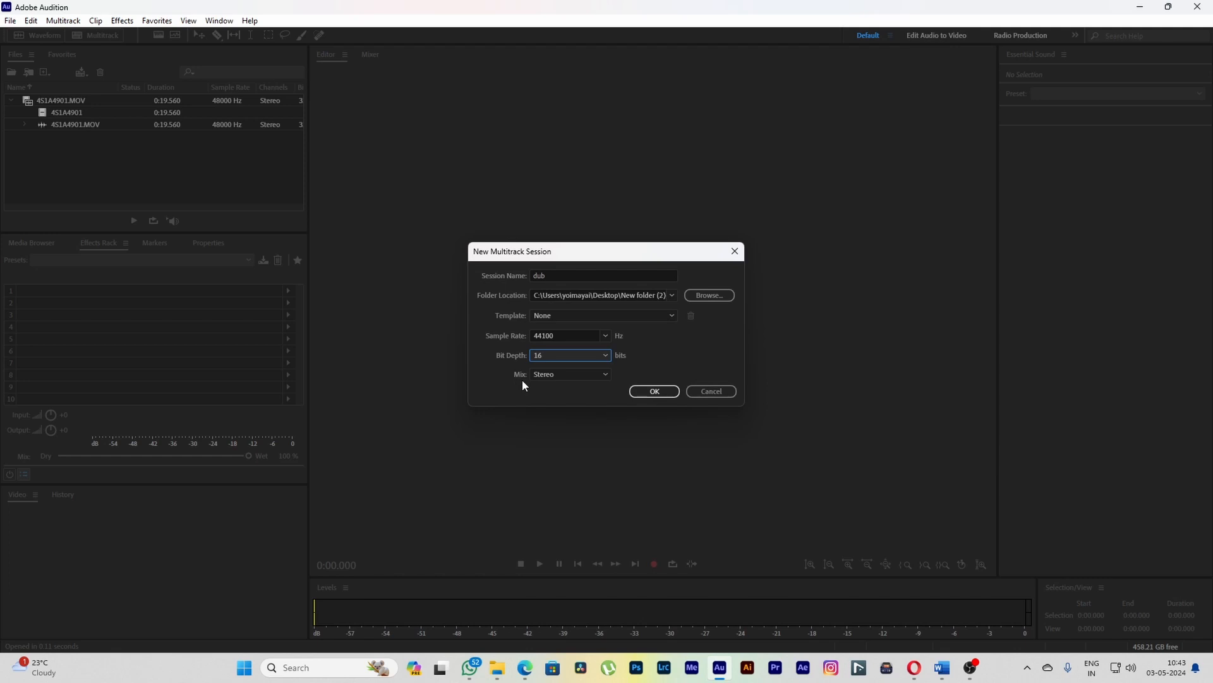
left_click(555, 376)
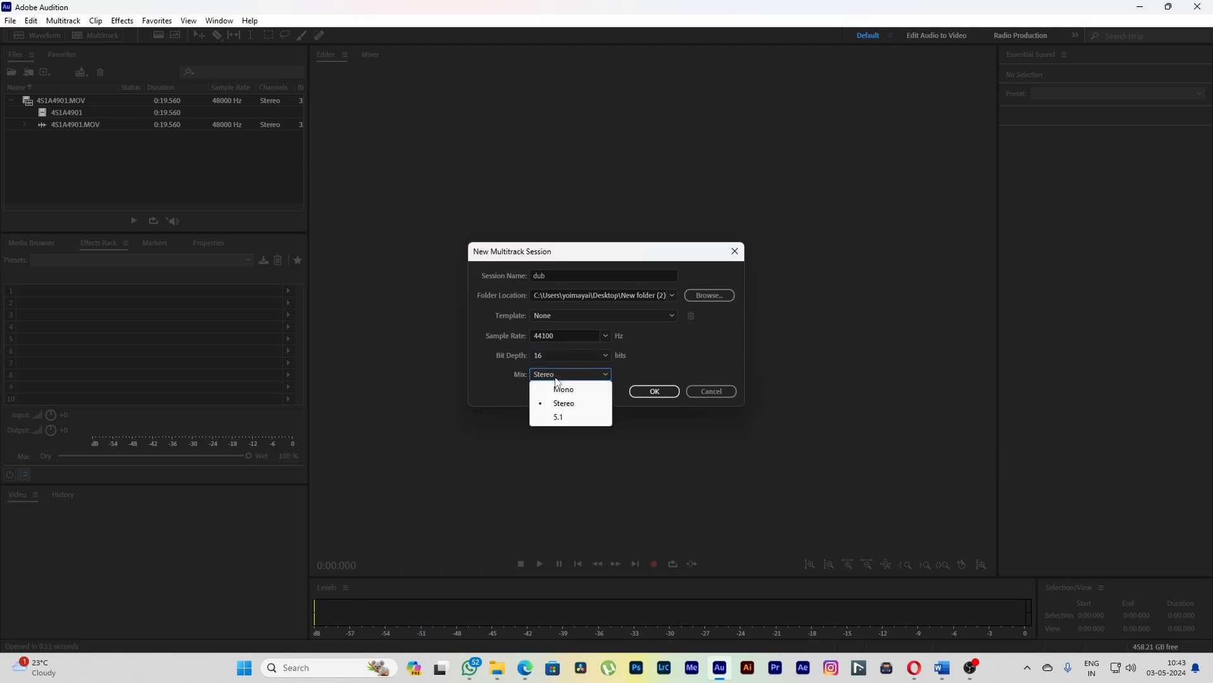
left_click(668, 395)
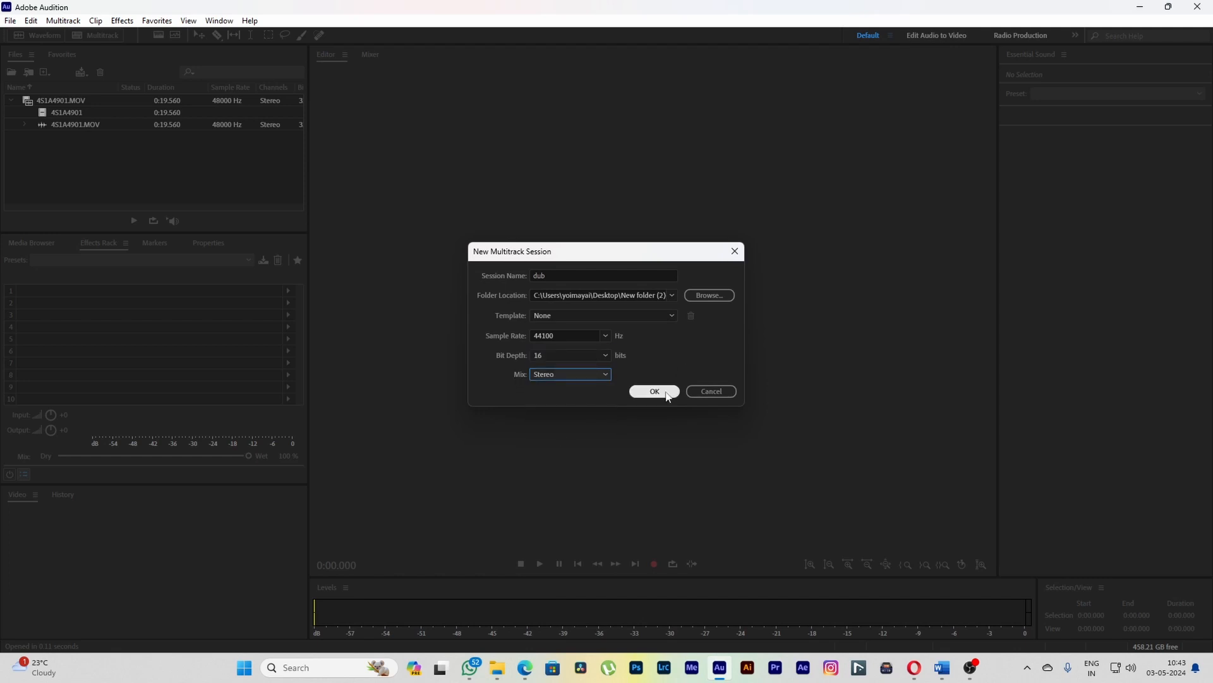
left_click(667, 393)
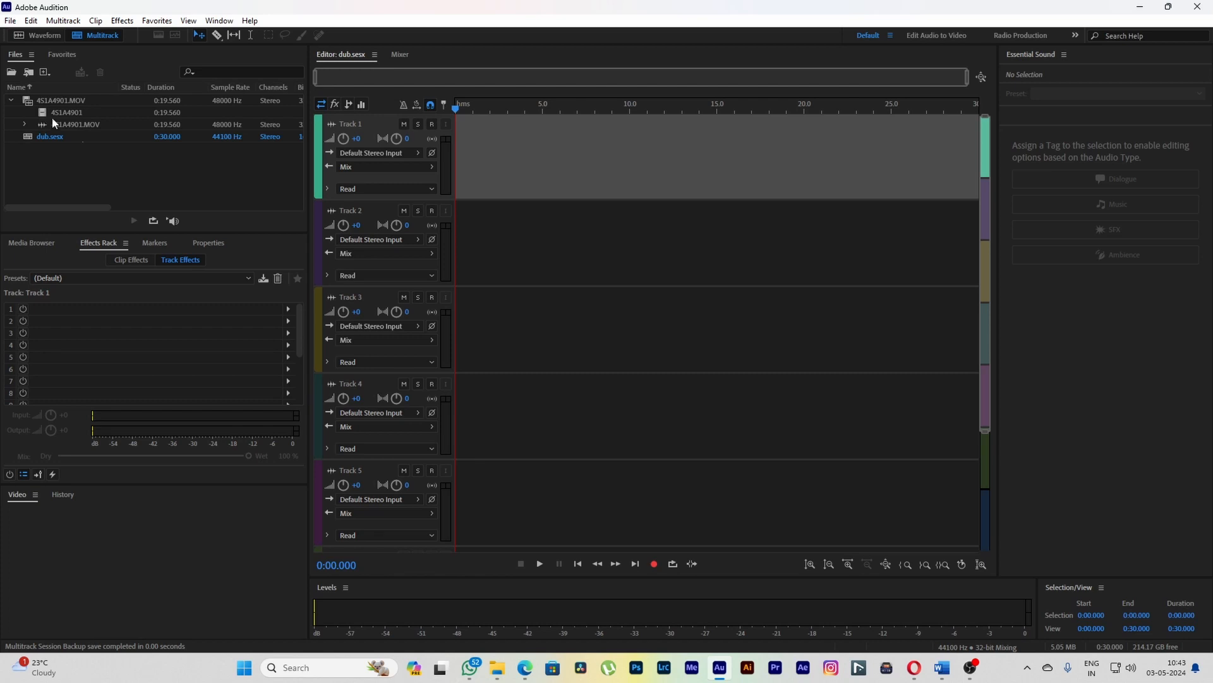
- Try to place the video and audio components of 4S1A4901.MOV on the dub session's timeline
left_click_drag(53, 116, 461, 135)
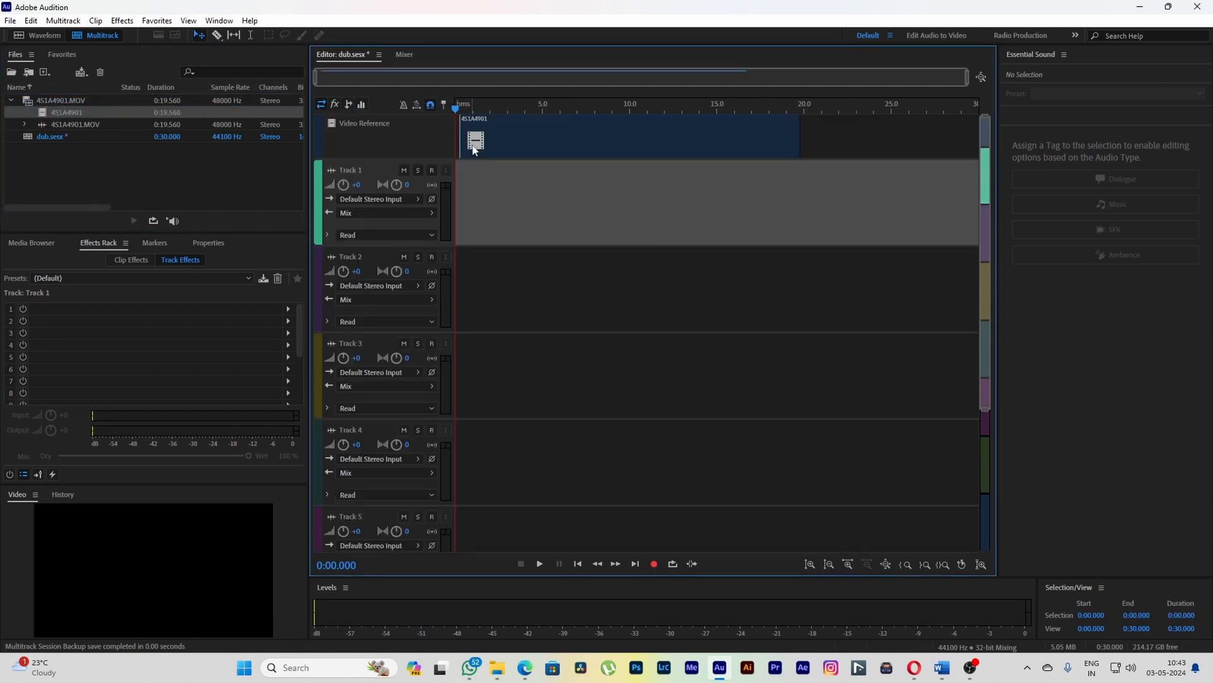
key("ctrl+z")
left_click_drag(64, 125, 521, 189)
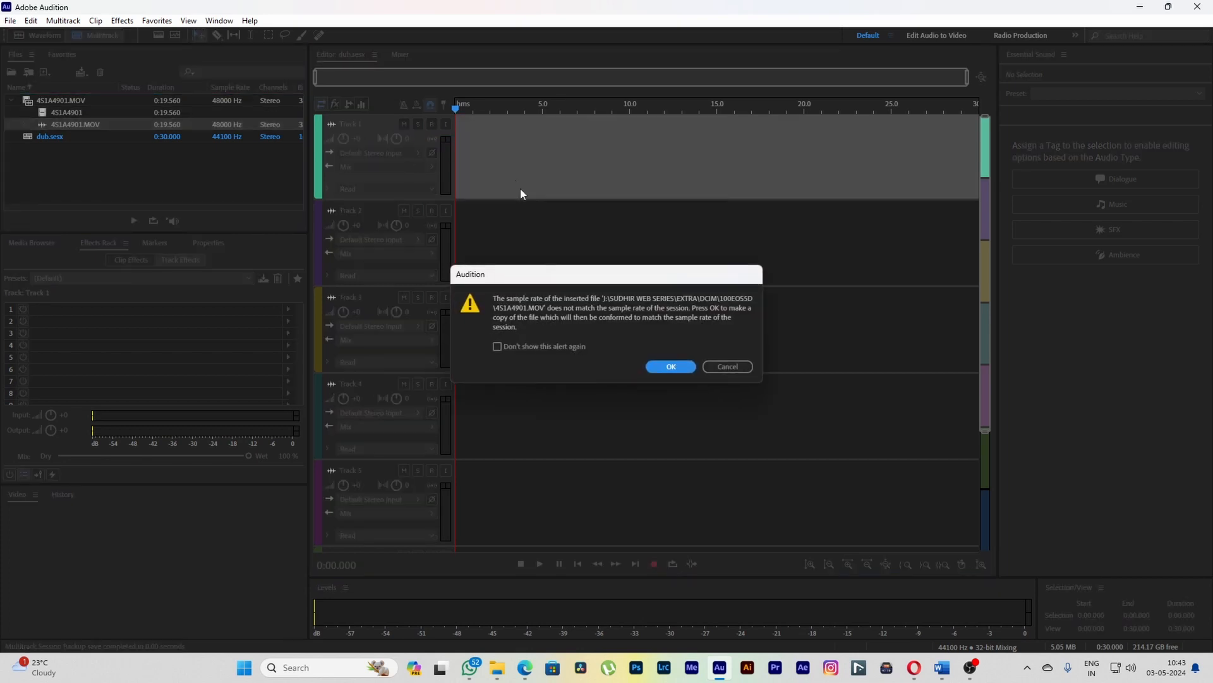
left_click(728, 367)
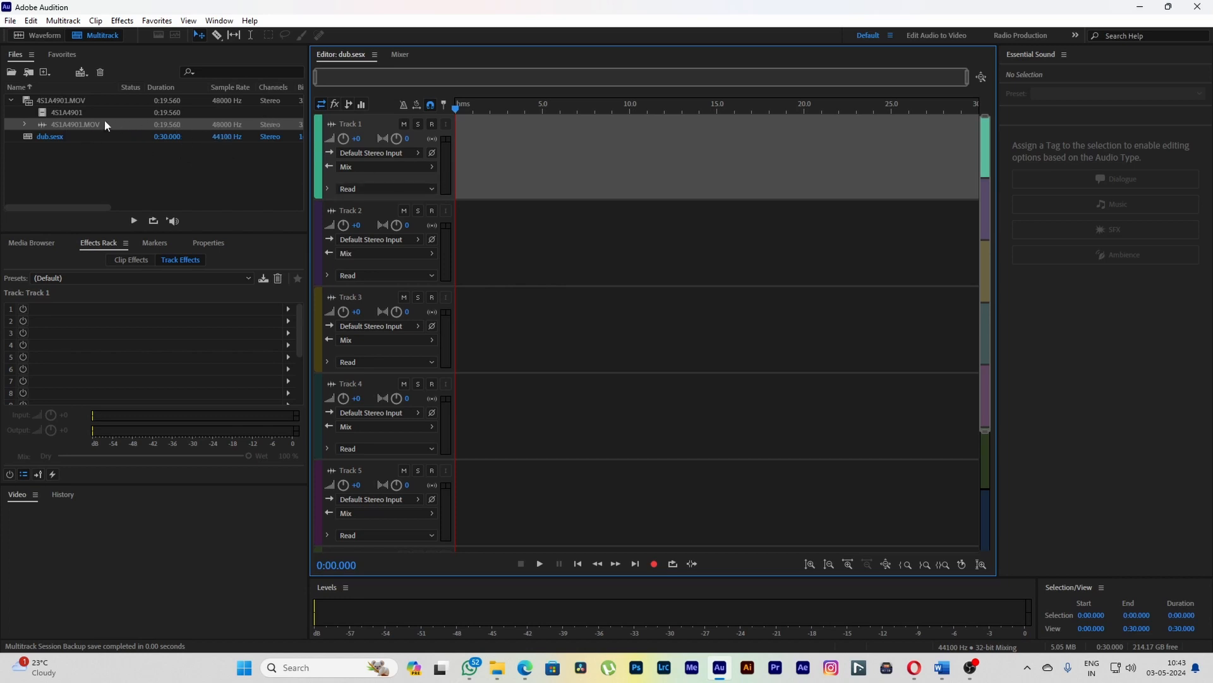
left_click(69, 126)
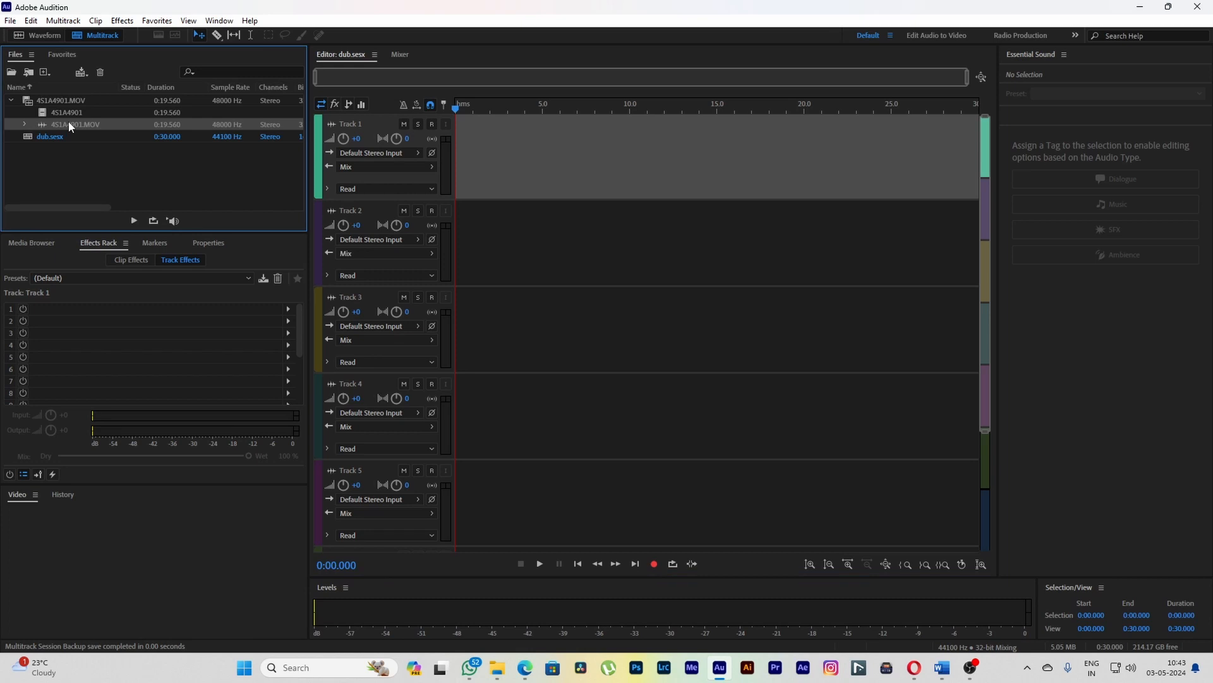
left_click(25, 124)
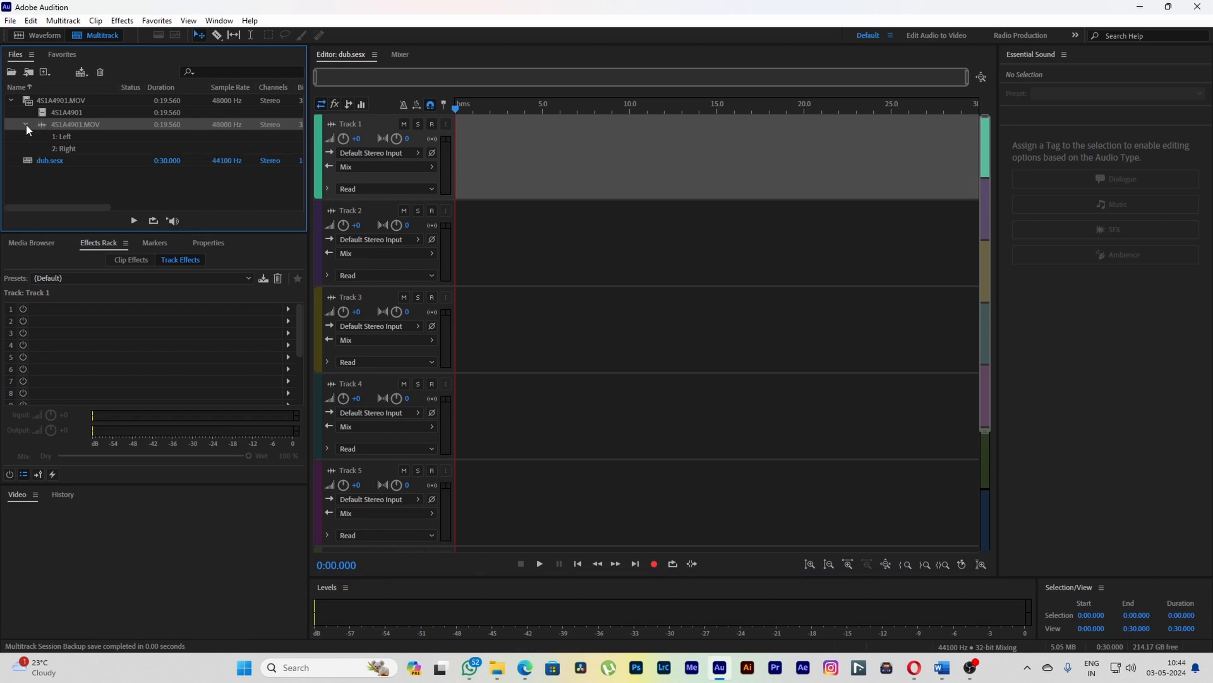
left_click(25, 124)
- Close all open files and import 4S1A4901.MOV again
right_click(60, 127)
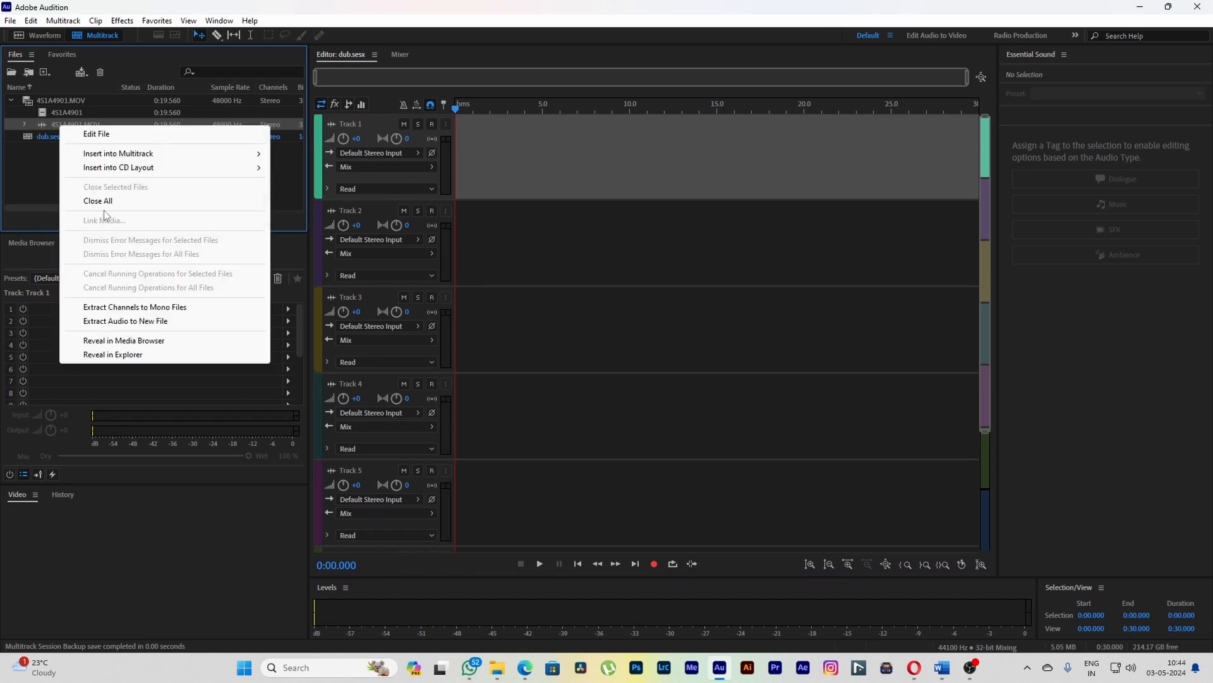
left_click(96, 201)
right_click(79, 145)
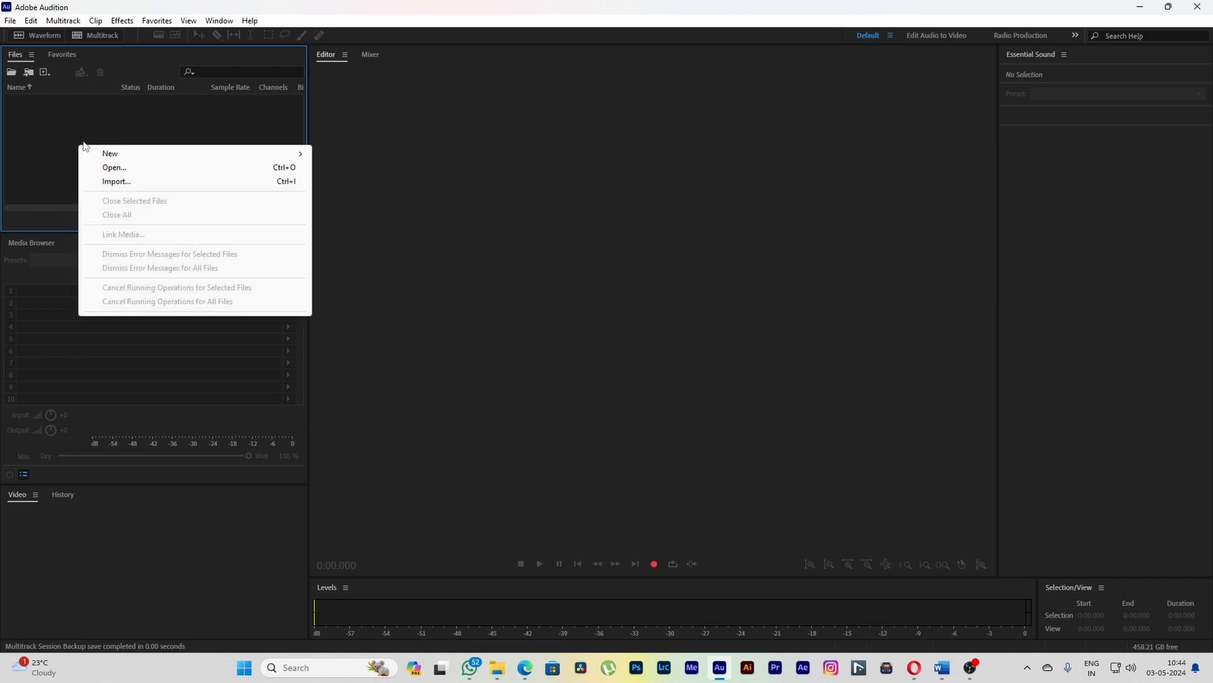
left_click(138, 122)
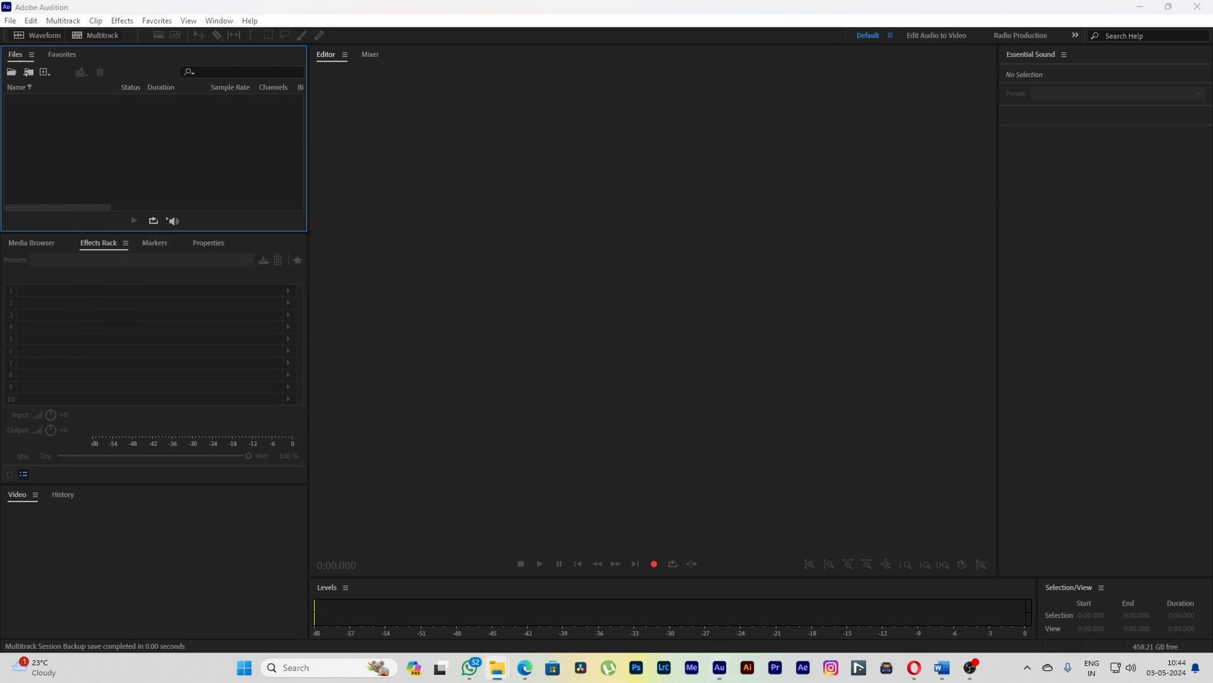
left_click_drag(823, 408, 249, 201)
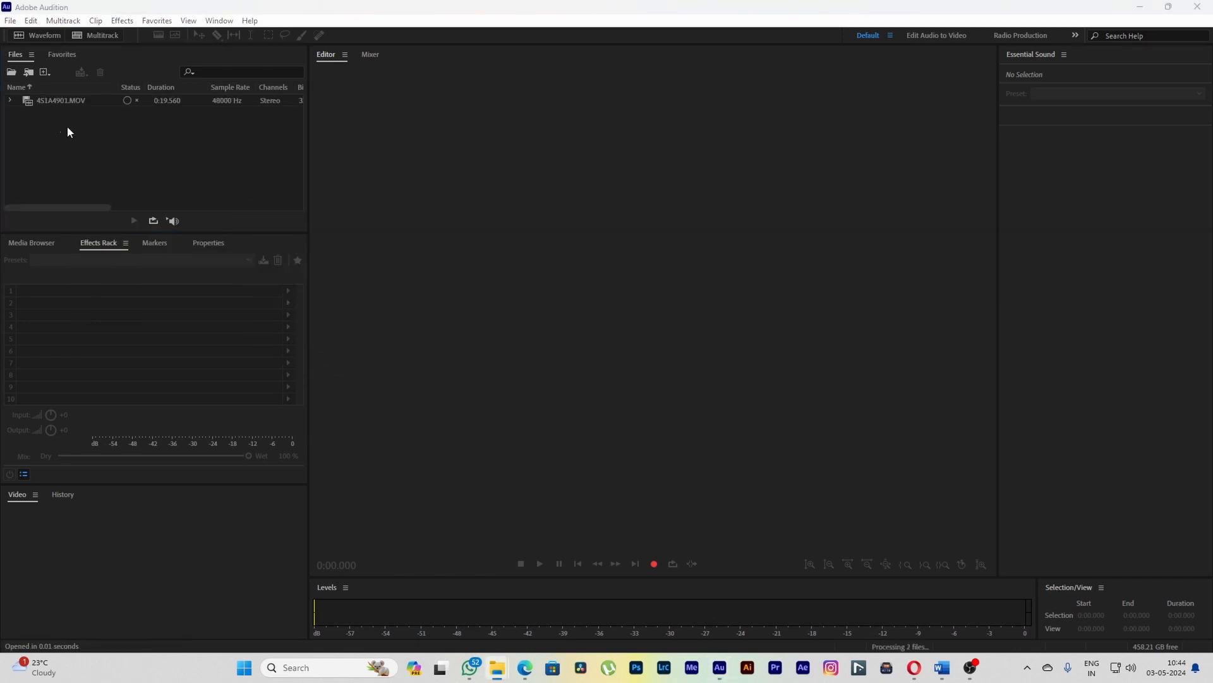
left_click(10, 100)
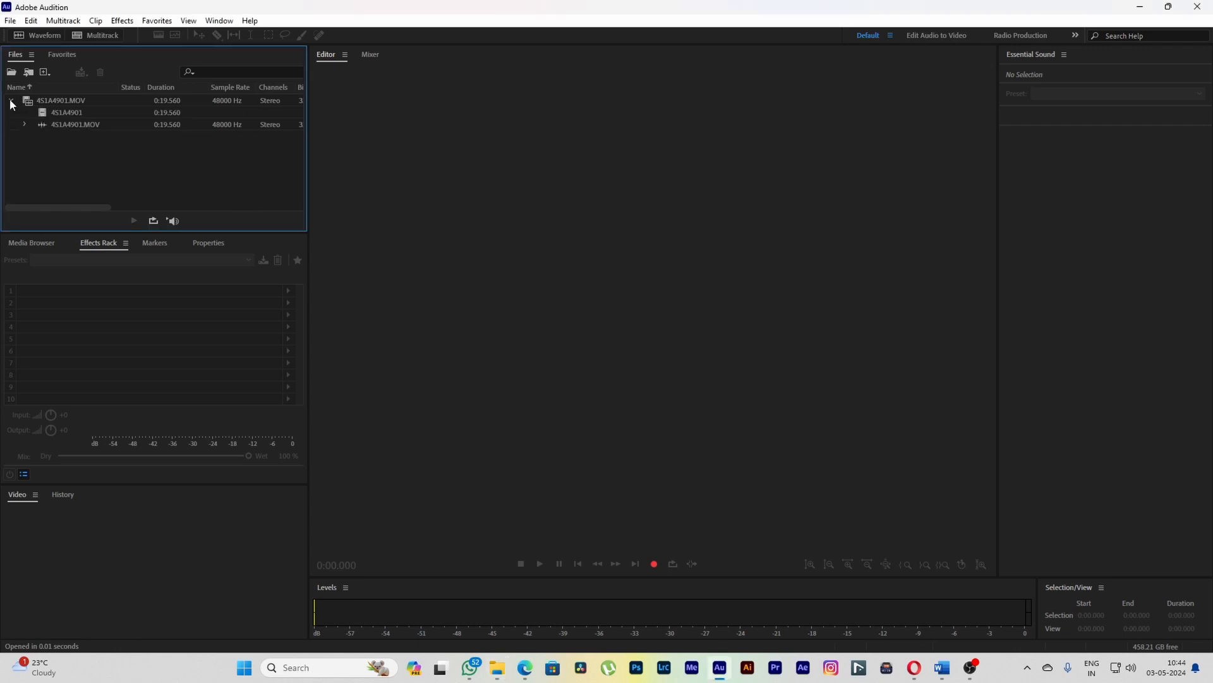
left_click(11, 102)
- Start another multitrack session and choose New folder (2) on the Desktop as its folder location
right_click(47, 130)
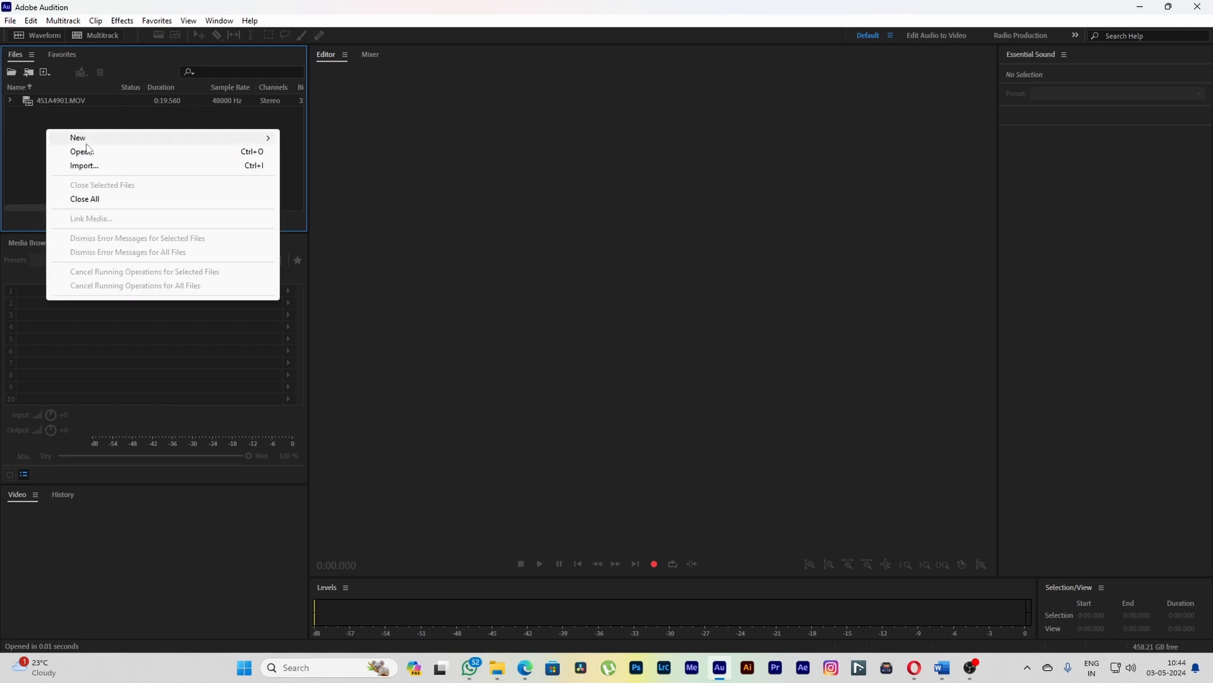
mouse_move(100, 145)
left_click(366, 139)
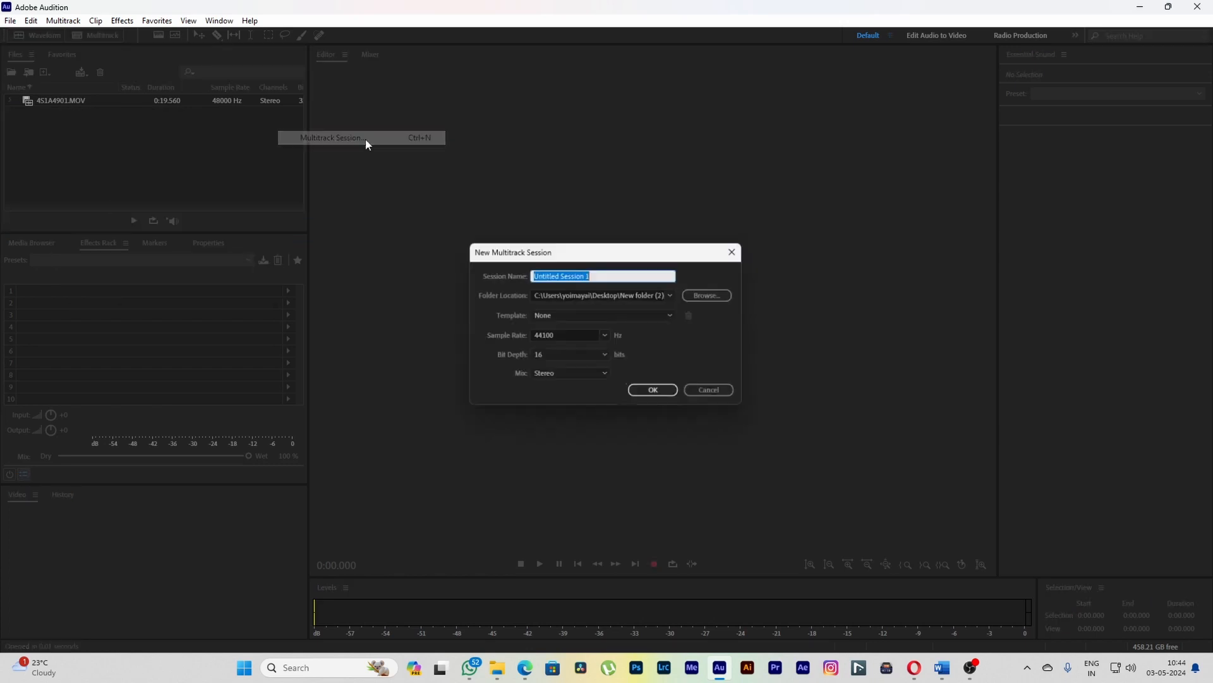
left_click(716, 298)
left_click(491, 351)
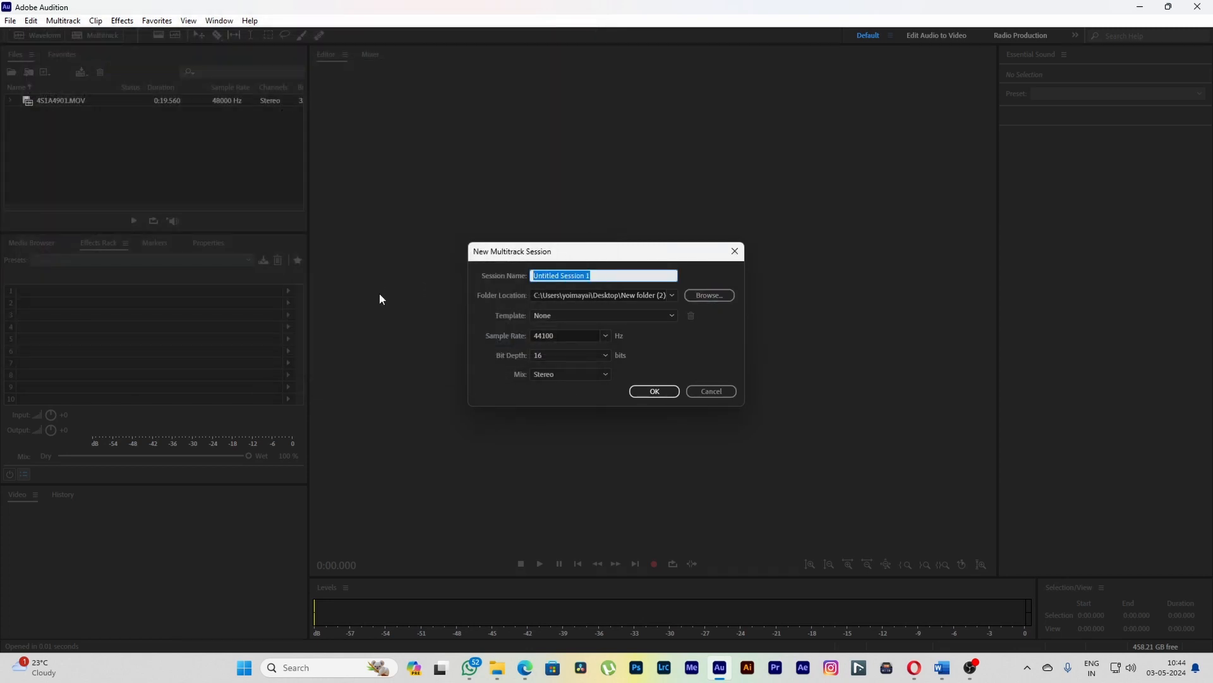
- Name the session dubbin, keep the bit depth at 16, and create the session
type("bubb")
key("BackSpace")
key("BackSpace")
key("BackSpace")
key("BackSpace")
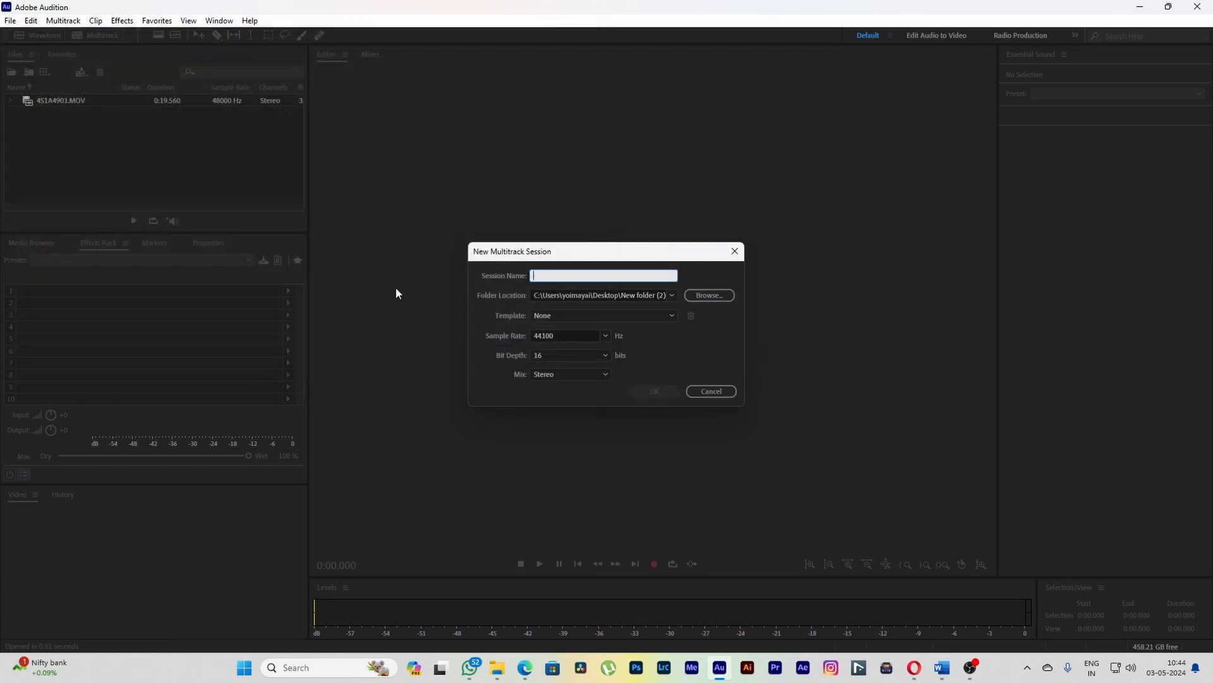
type("dubbin")
left_click(589, 356)
left_click(673, 365)
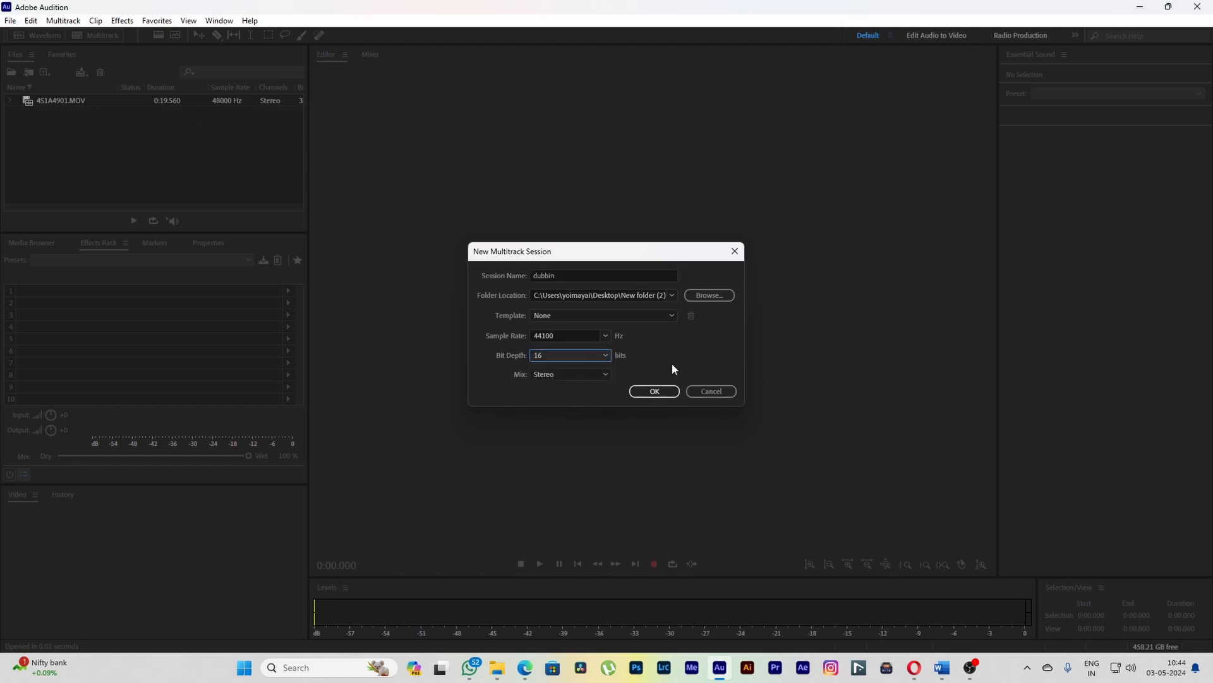
left_click(653, 391)
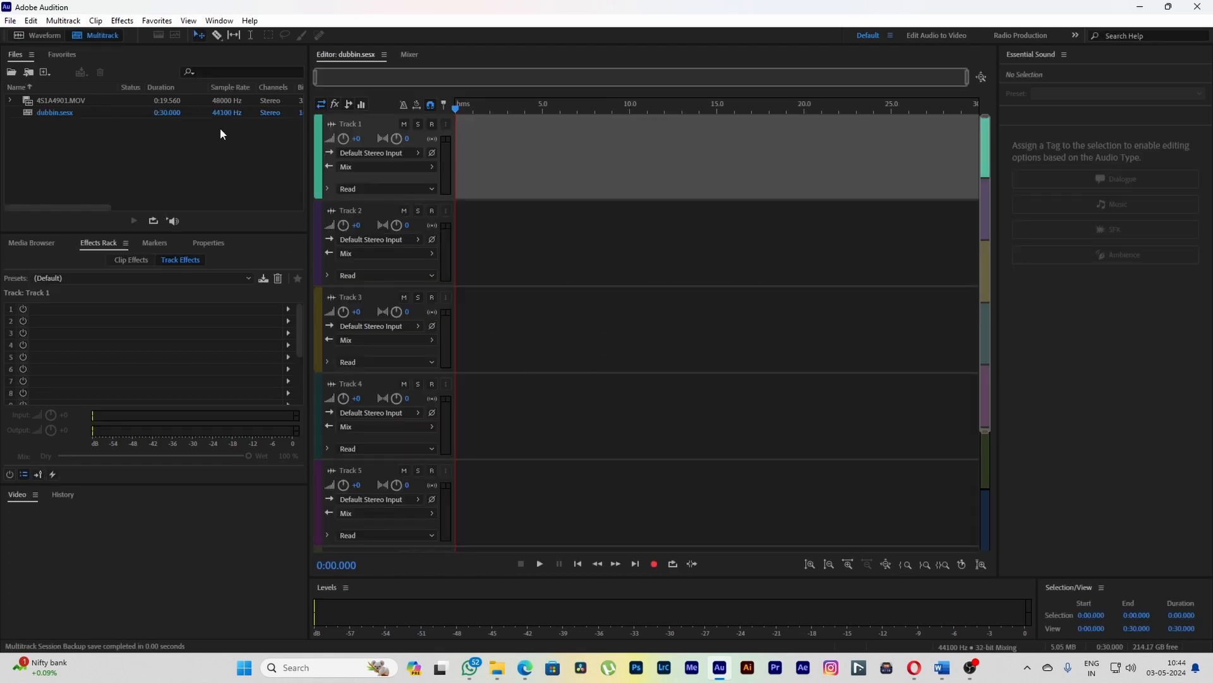
- Insert 4S1A4901.MOV at the start of Track 1, accept the sample-rate conversion, and move the playhead to about 1.3 s
left_click(26, 101)
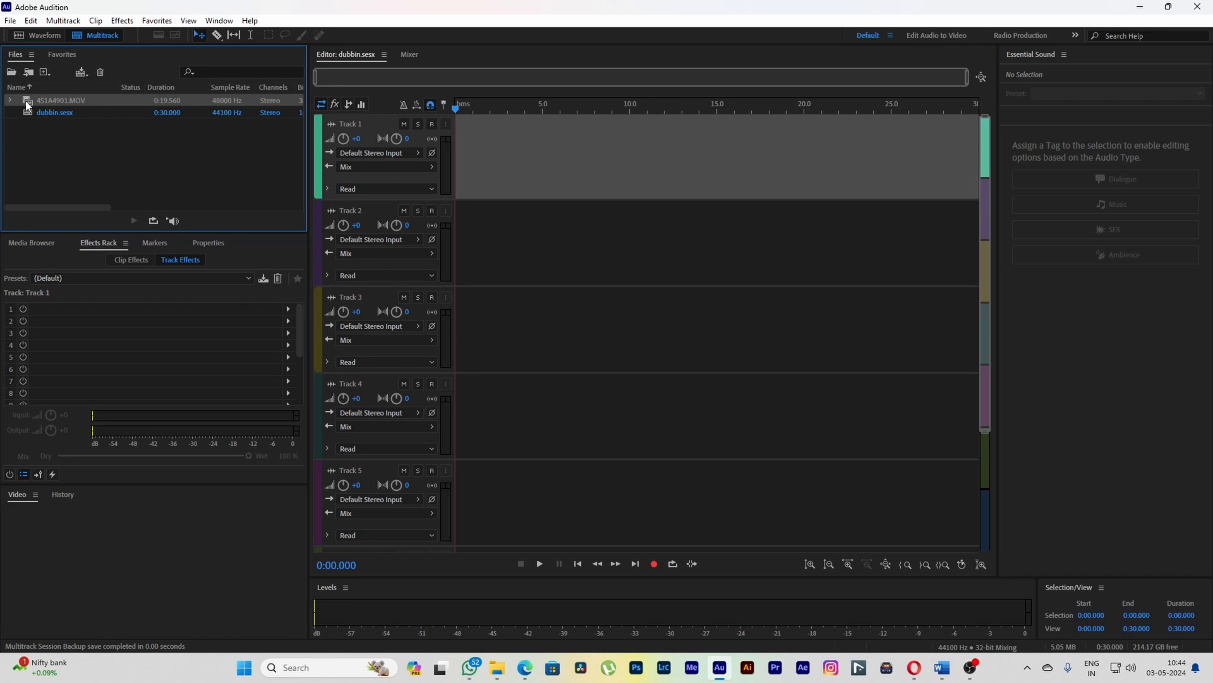
left_click_drag(26, 100, 458, 165)
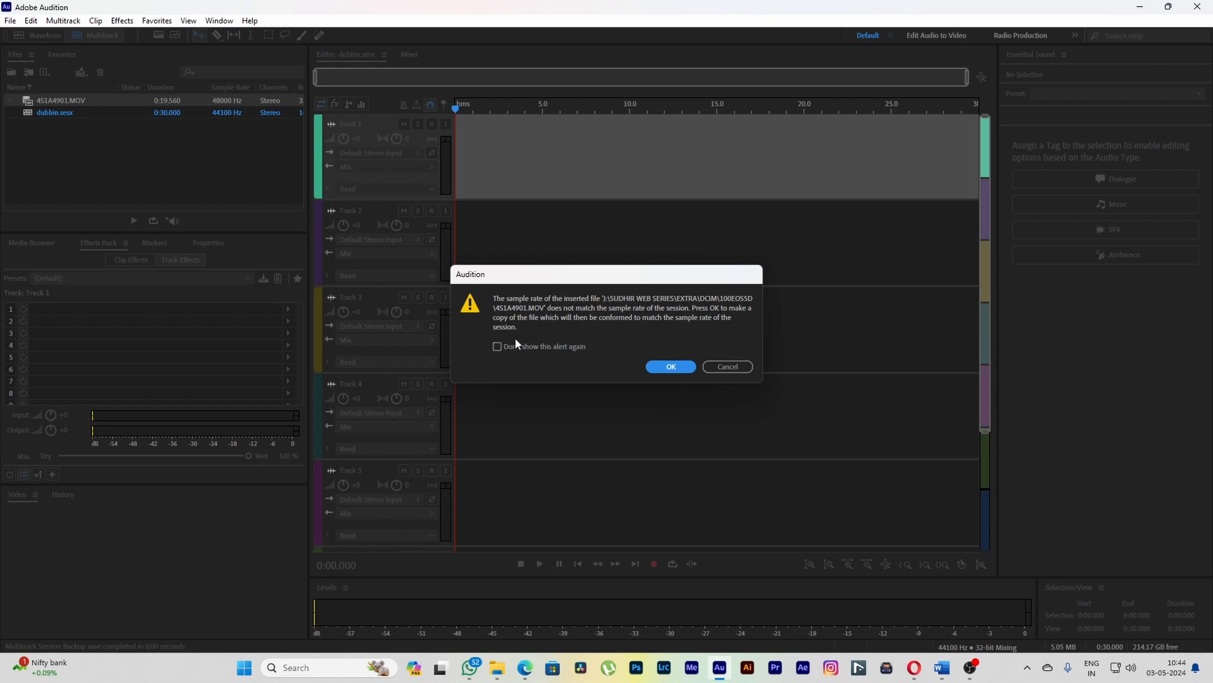
left_click(672, 369)
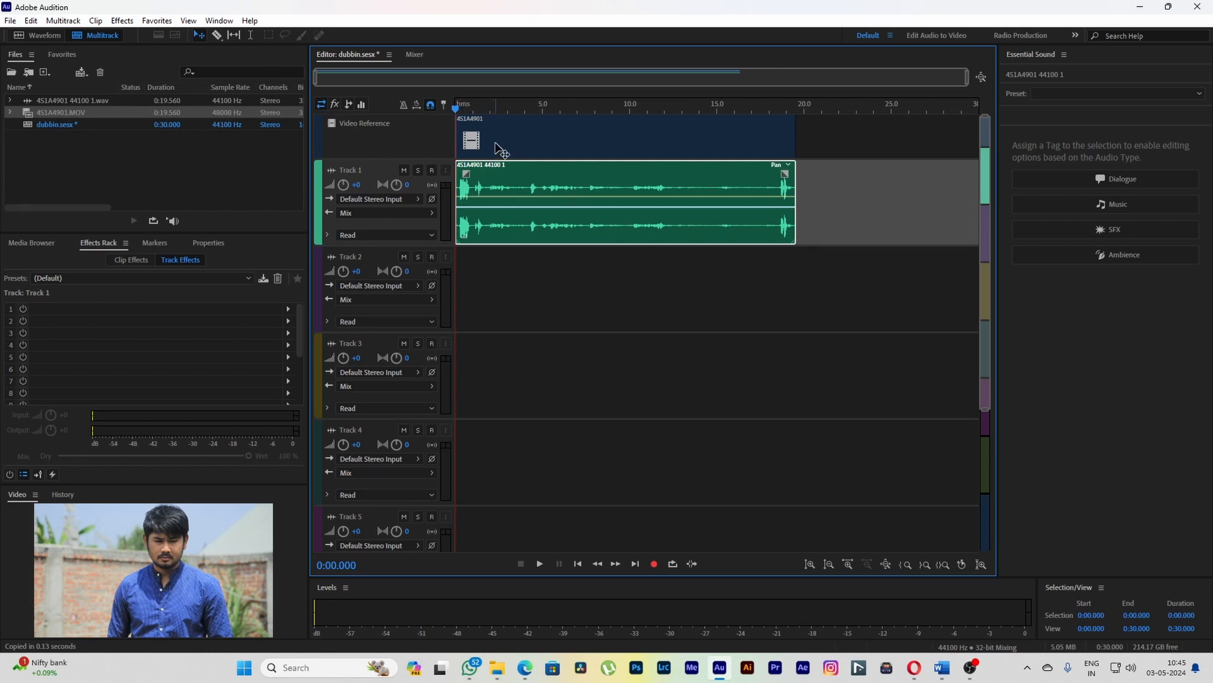
left_click(478, 107)
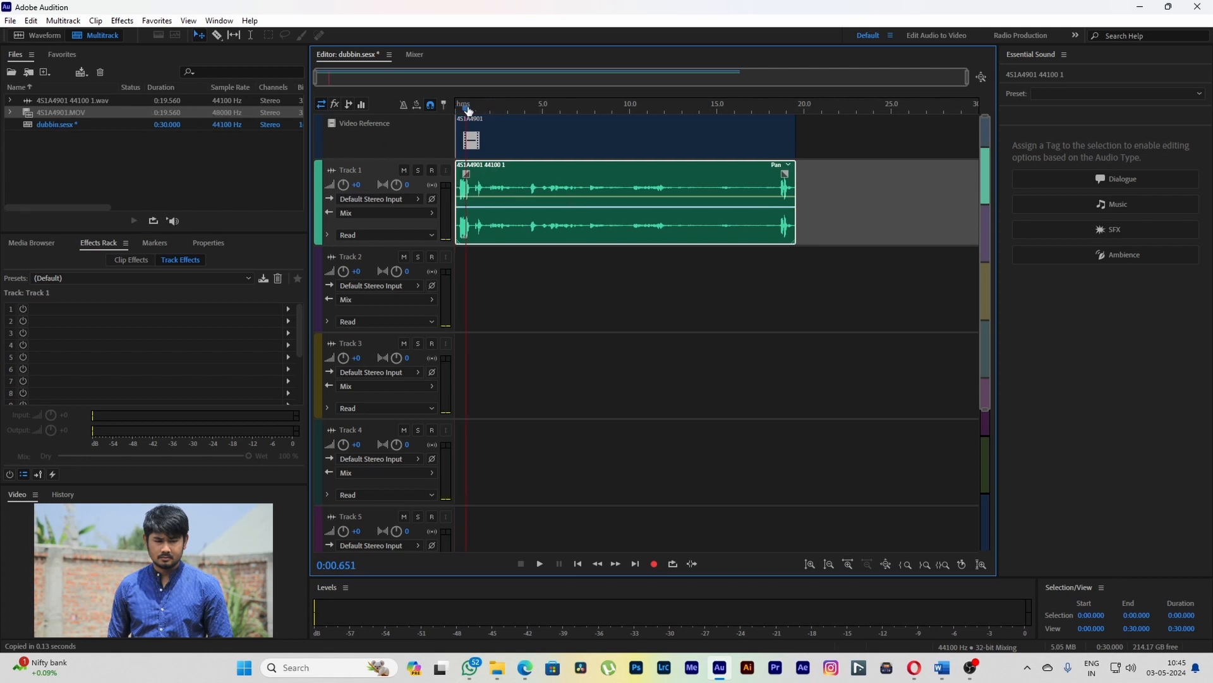
- Undock the Video panel, place it over the Essential Sound area, enlarge it, and scrub to about 4.2 s
right_click(18, 497)
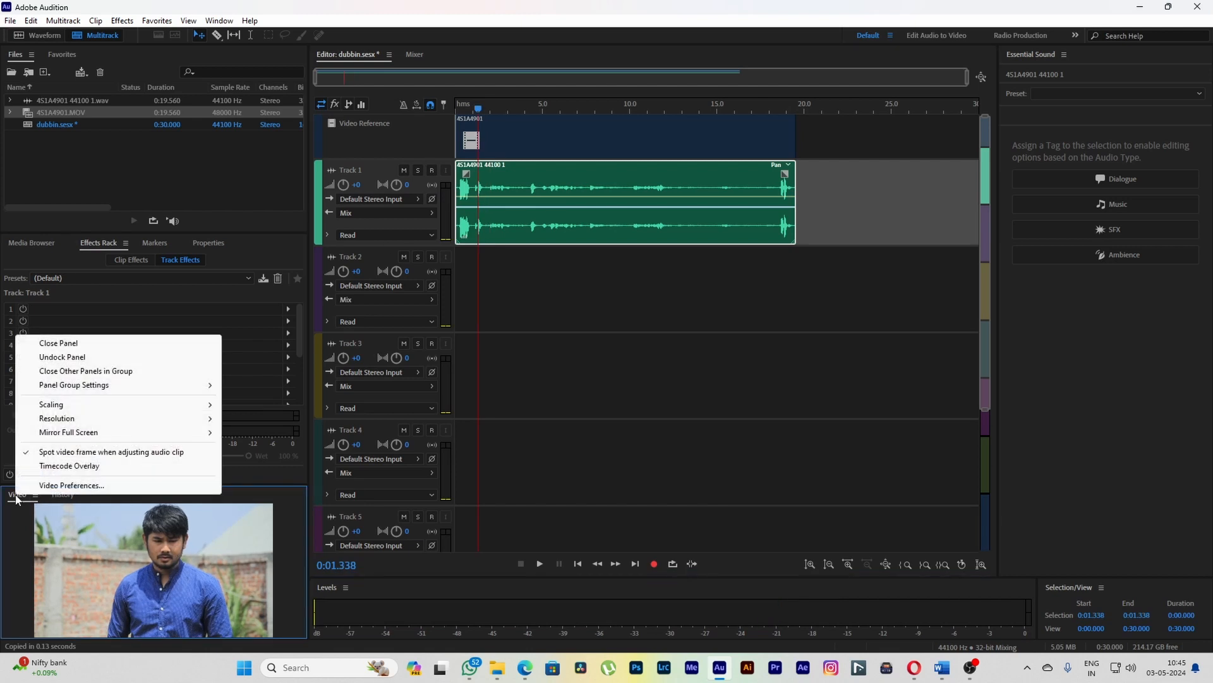
left_click(86, 357)
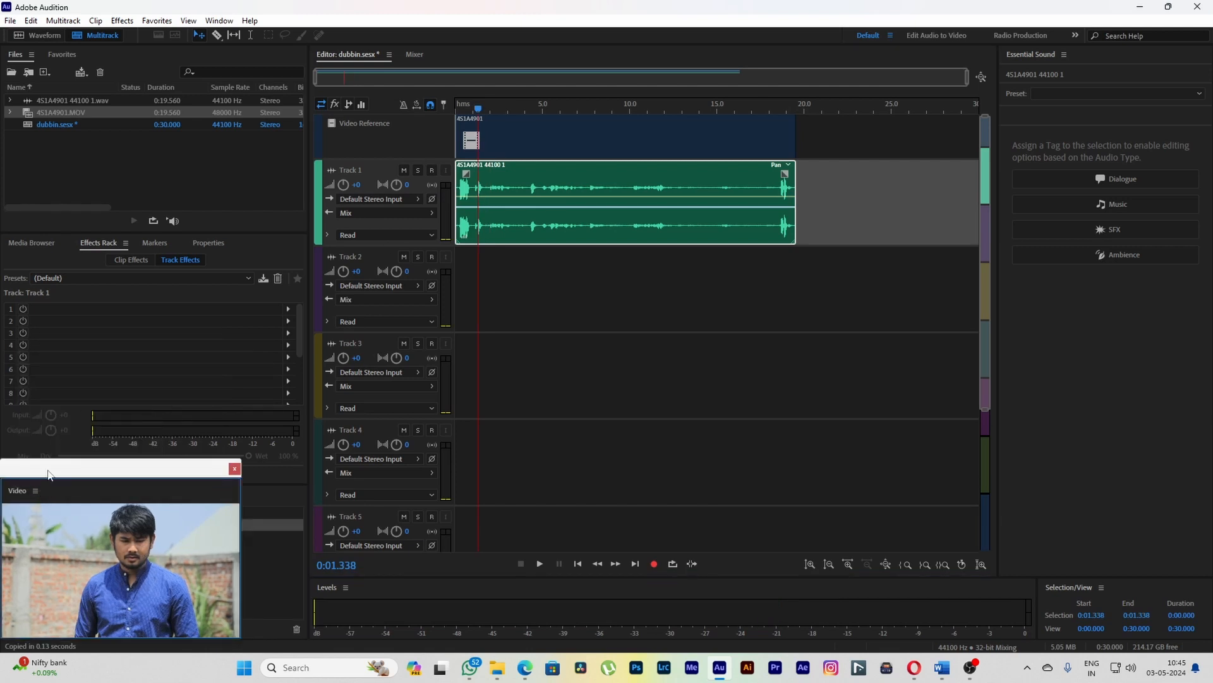
left_click_drag(82, 361, 919, 43)
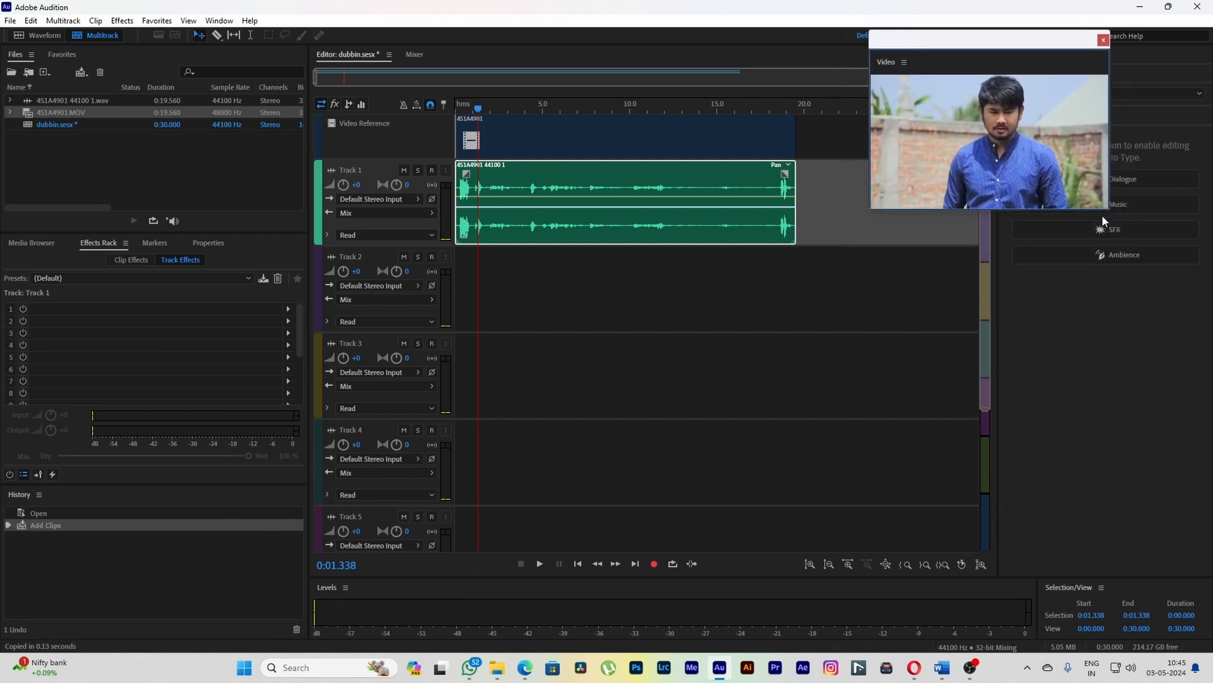
left_click_drag(1111, 232, 1139, 285)
left_click_drag(484, 108, 529, 112)
- Rename Track 2 as HERO and move the playhead to about 2.8 s
left_click(351, 170)
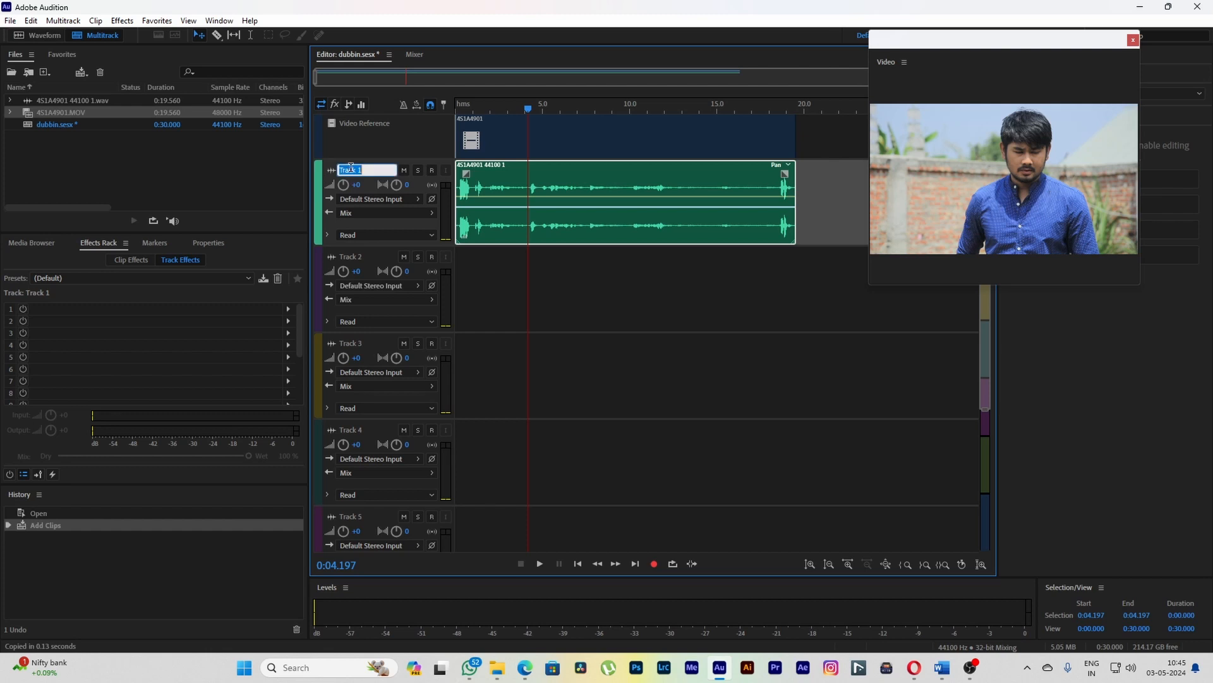
left_click(360, 258)
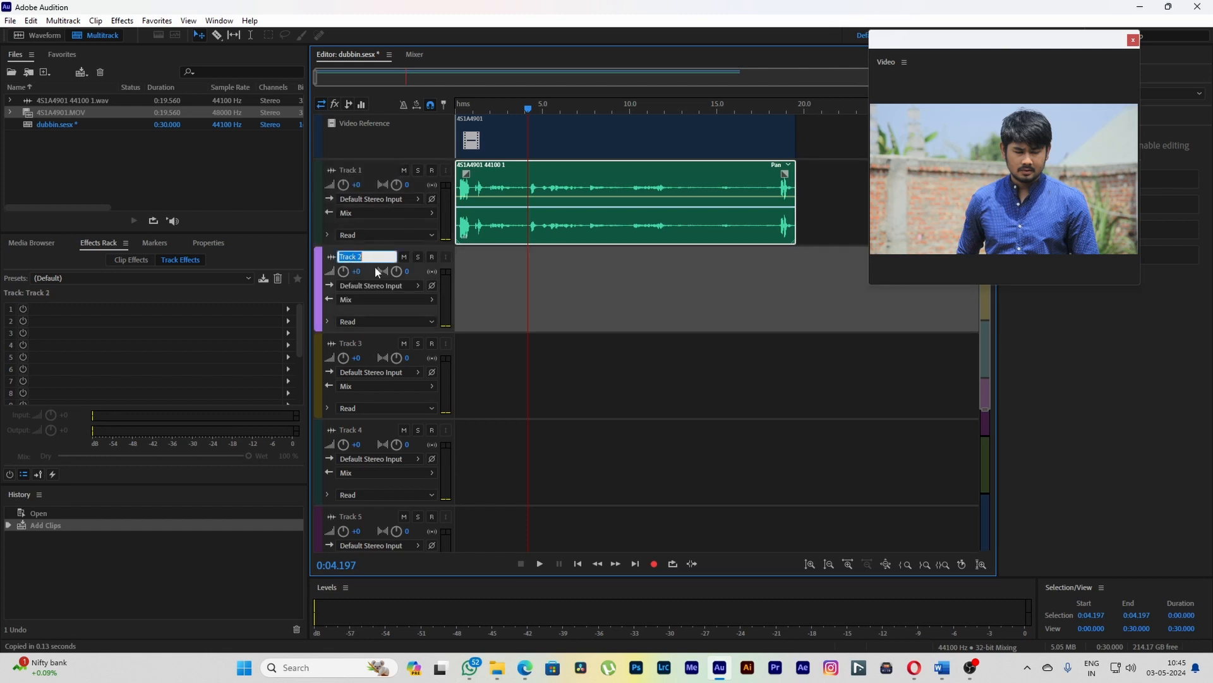
type("HERO")
scroll(350, 246, "up", 1)
left_click(542, 262)
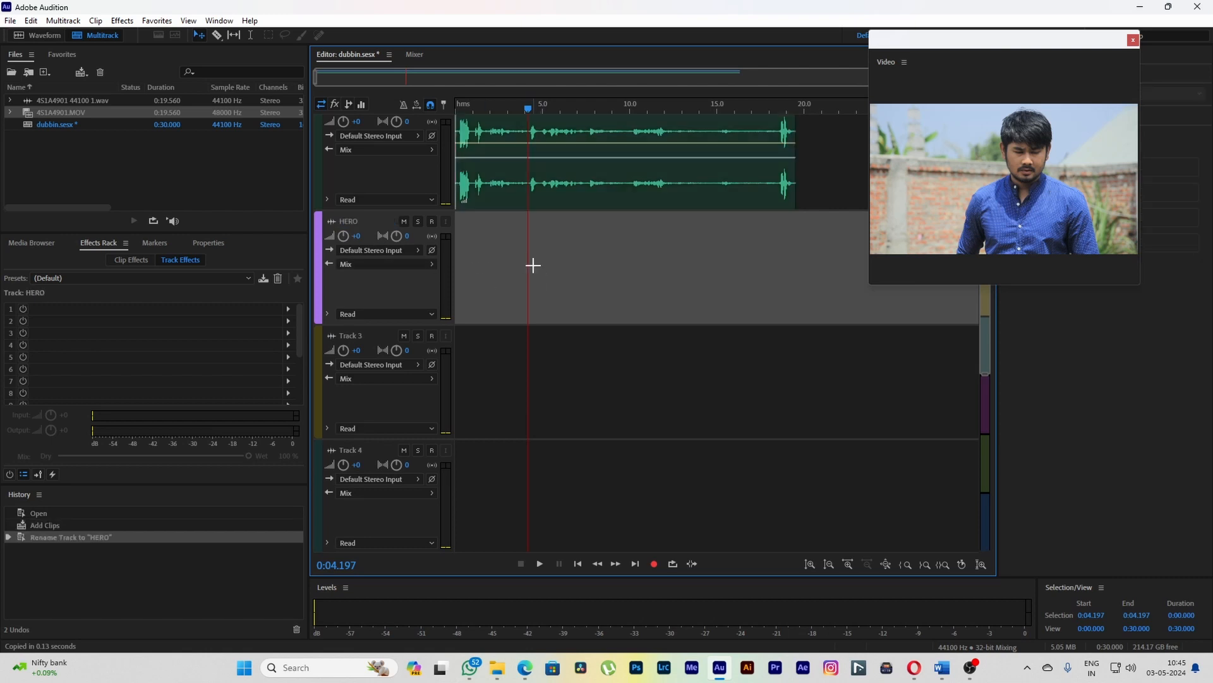
left_click(504, 109)
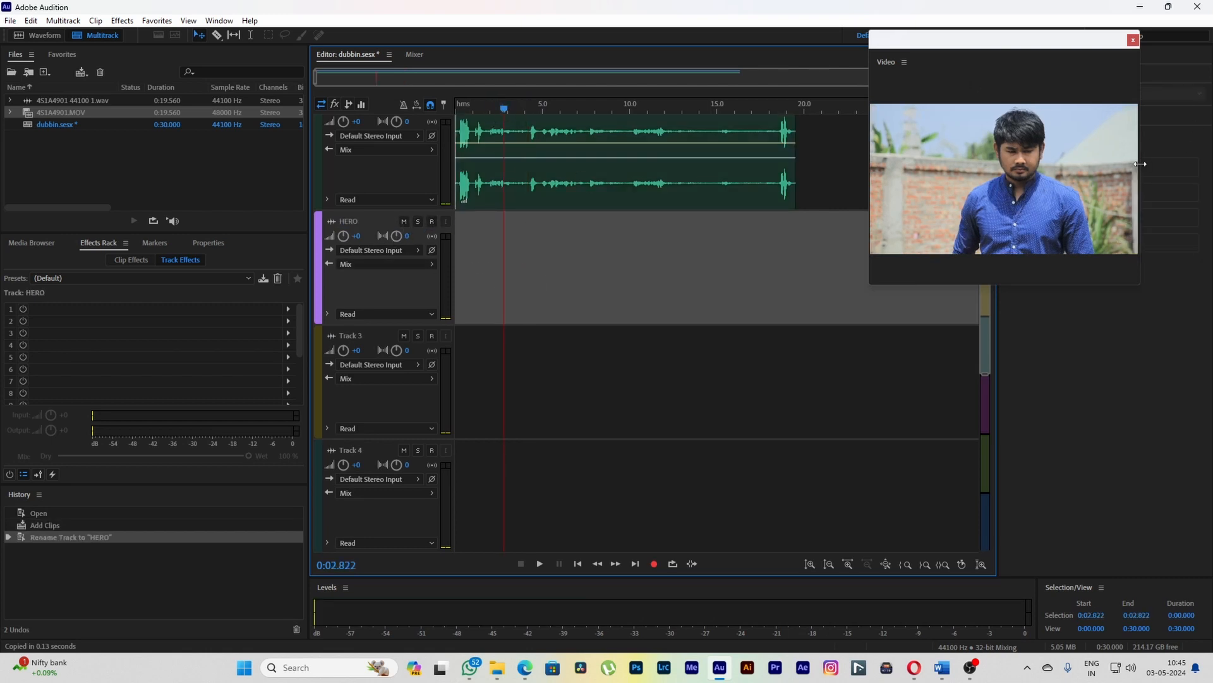
- Arm the HERO track for recording with the default stereo input and move the playhead to about 2.0 s
key("super+e")
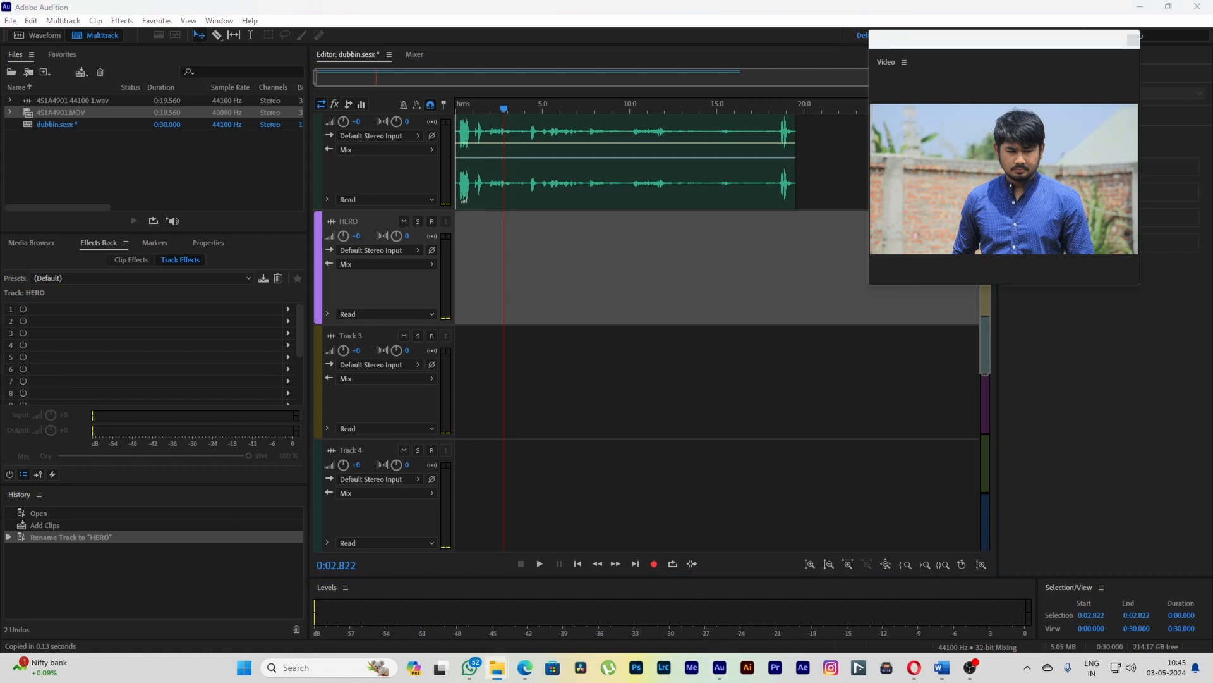
key("alt+Tab")
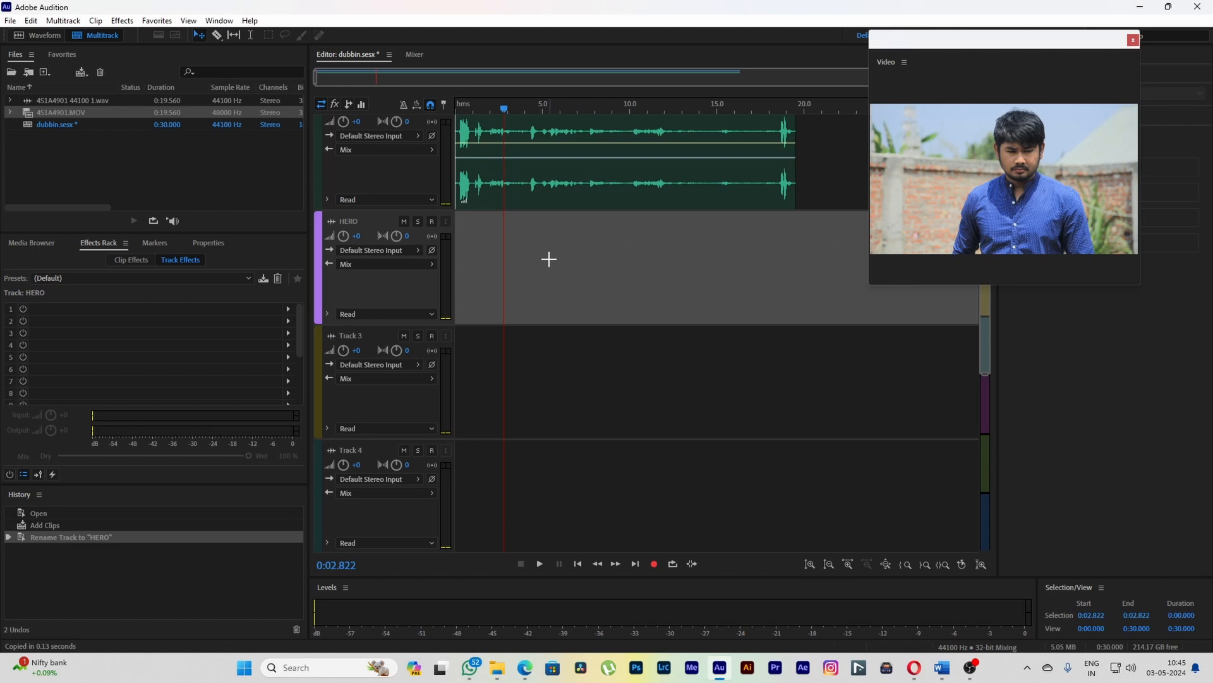
left_click(432, 223)
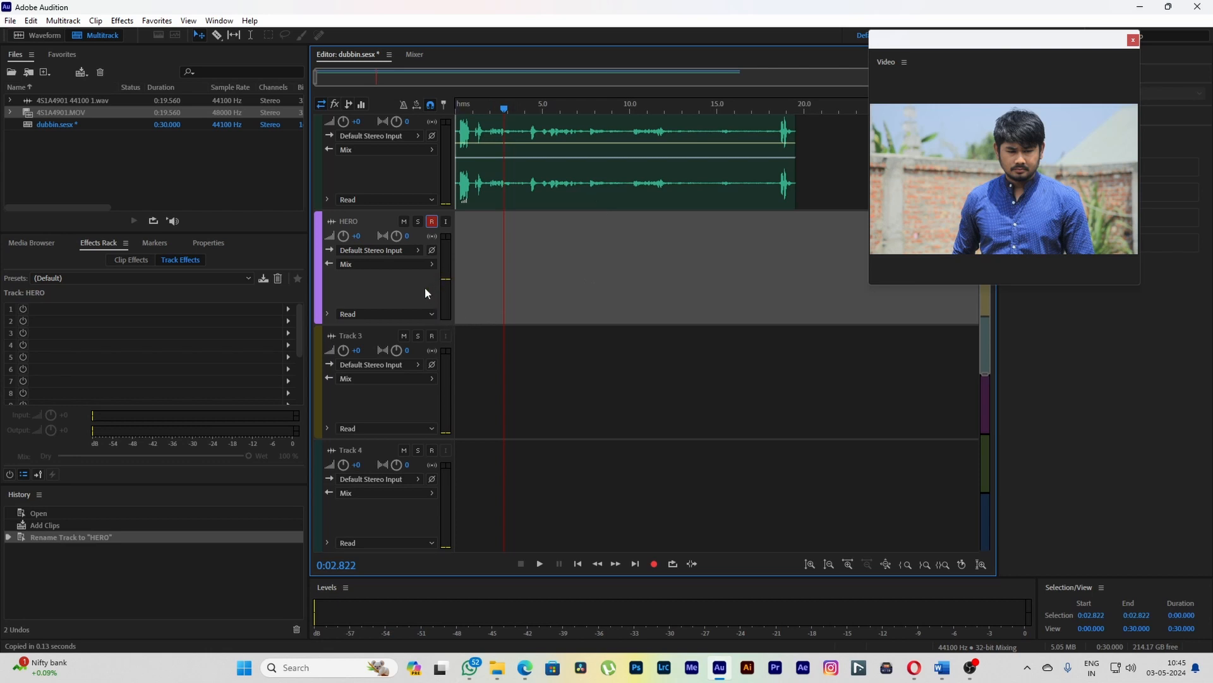
left_click(417, 251)
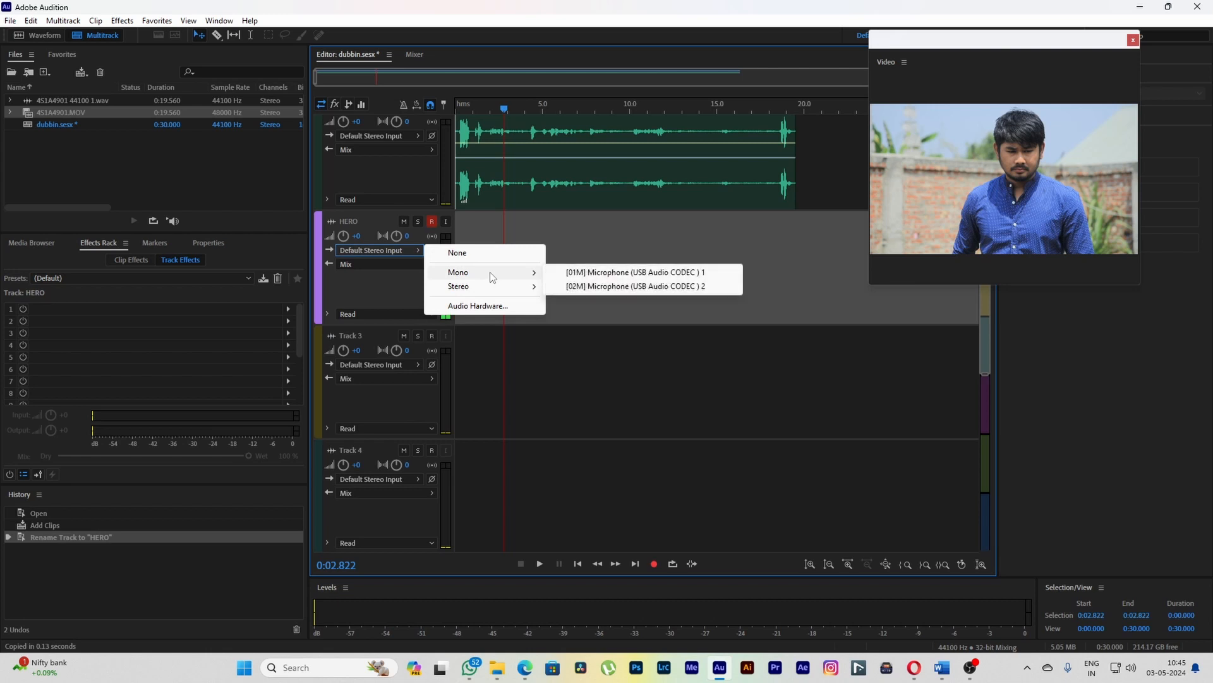
mouse_move(524, 290)
left_click(578, 286)
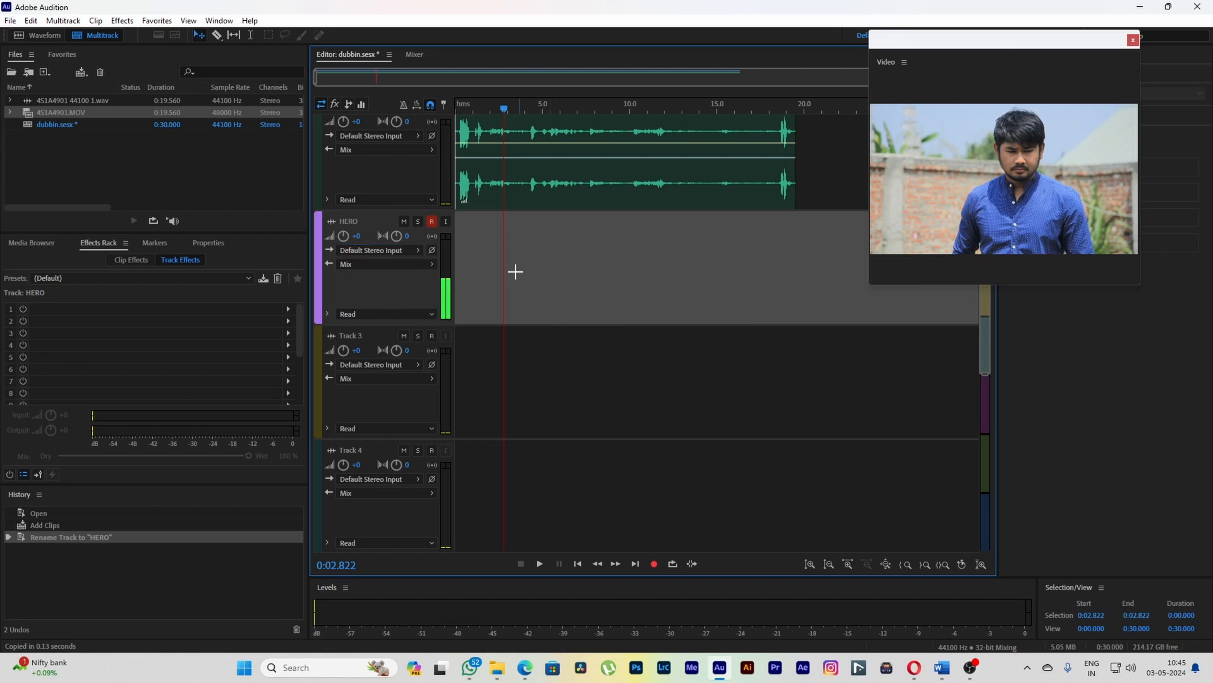
left_click(490, 108)
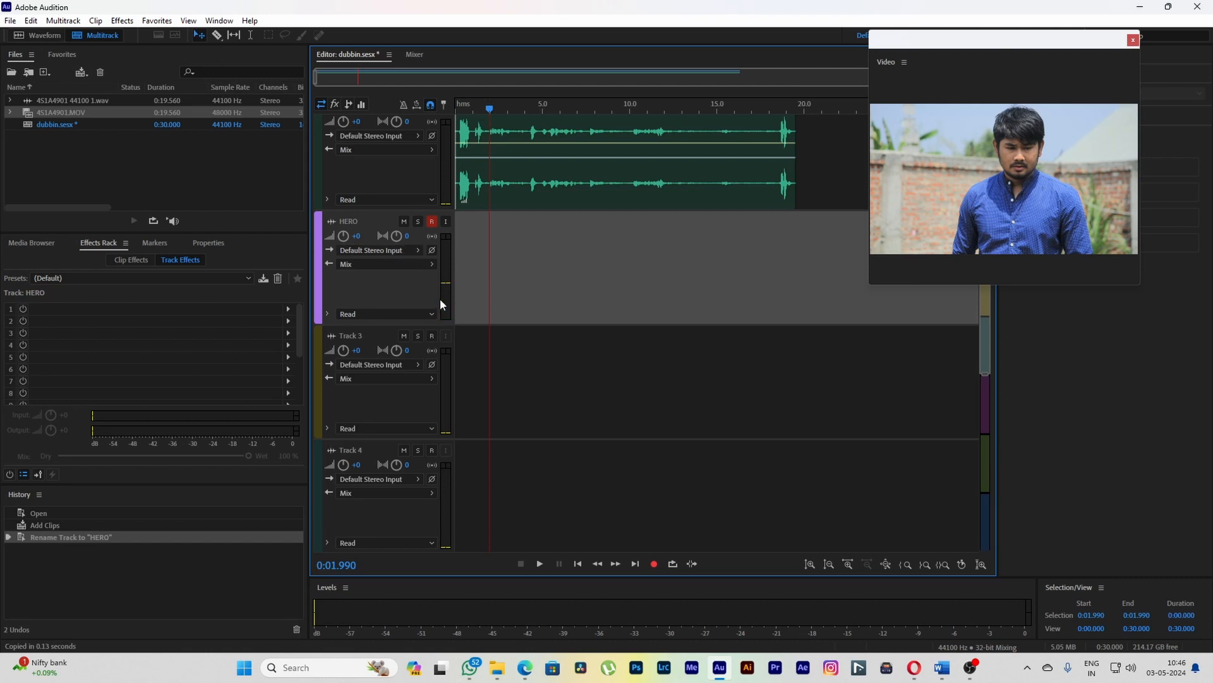
- Try routing the HERO track's output to mono [01M] System Default - Speakers 1 and return it to Mix
left_click(411, 265)
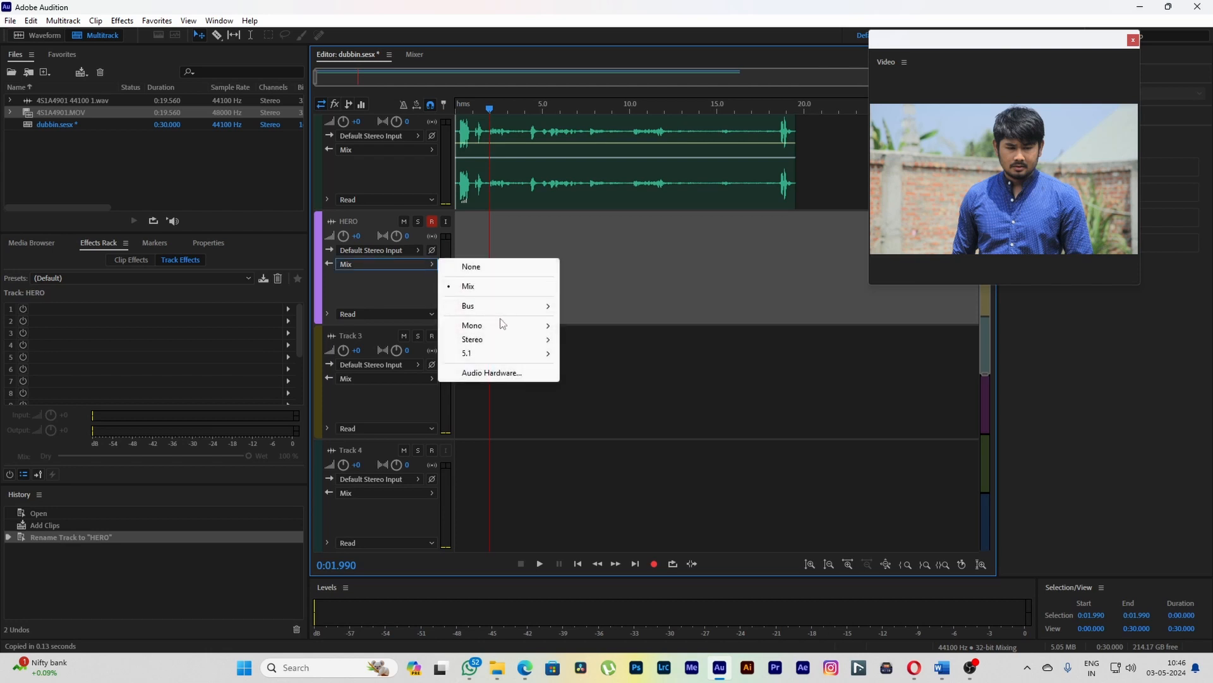
mouse_move(502, 325)
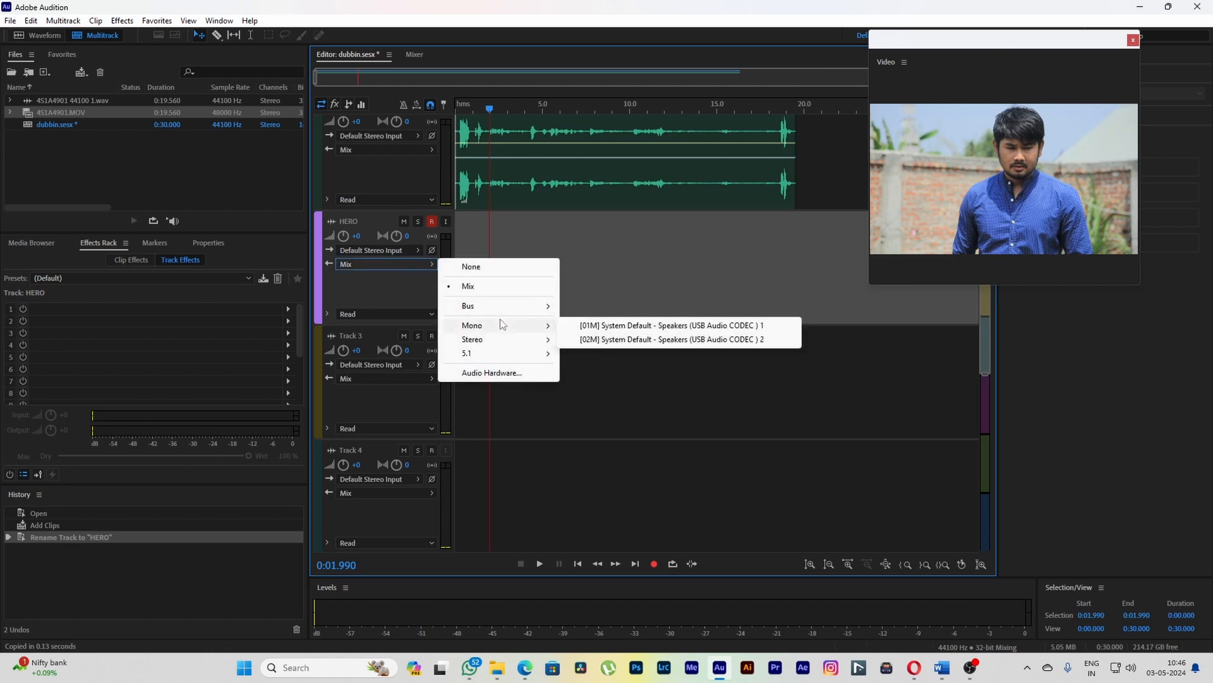
left_click(607, 325)
left_click(420, 265)
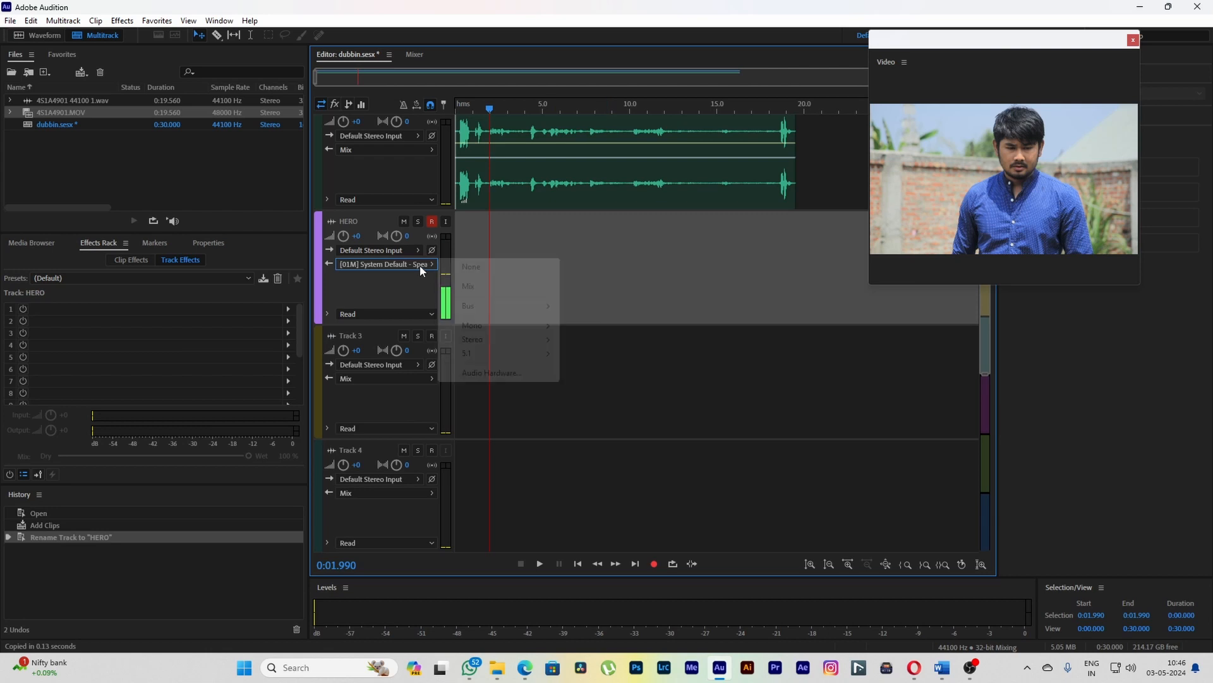
left_click(494, 292)
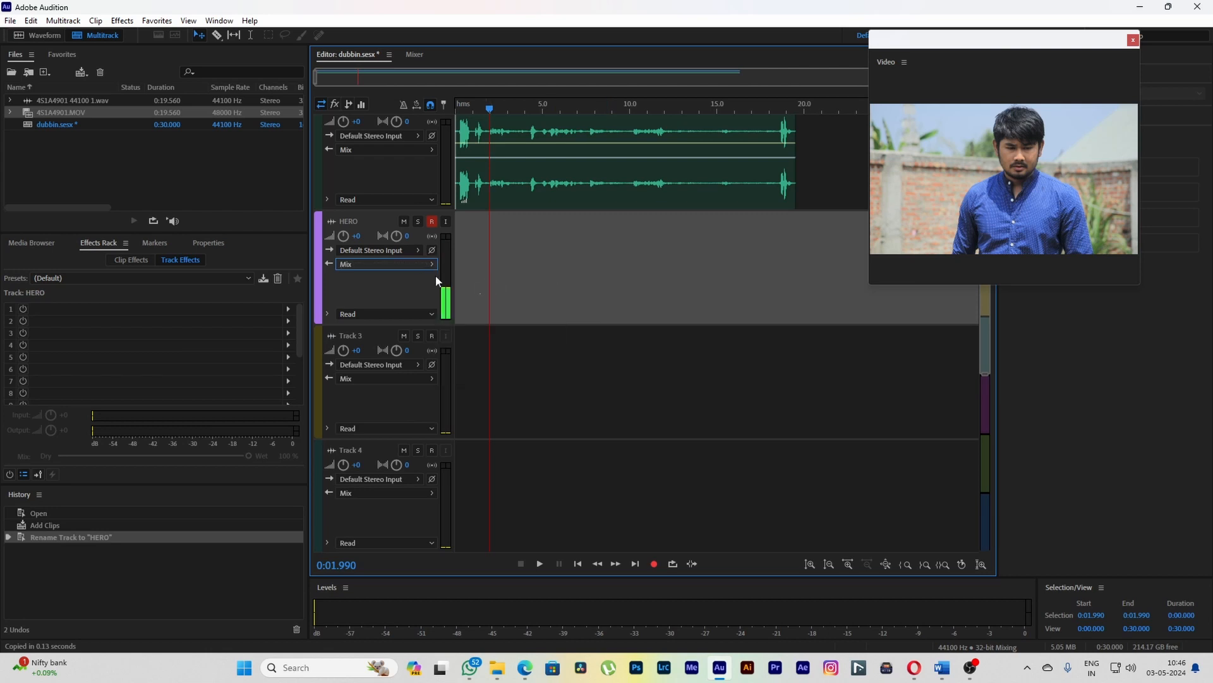
left_click(414, 262)
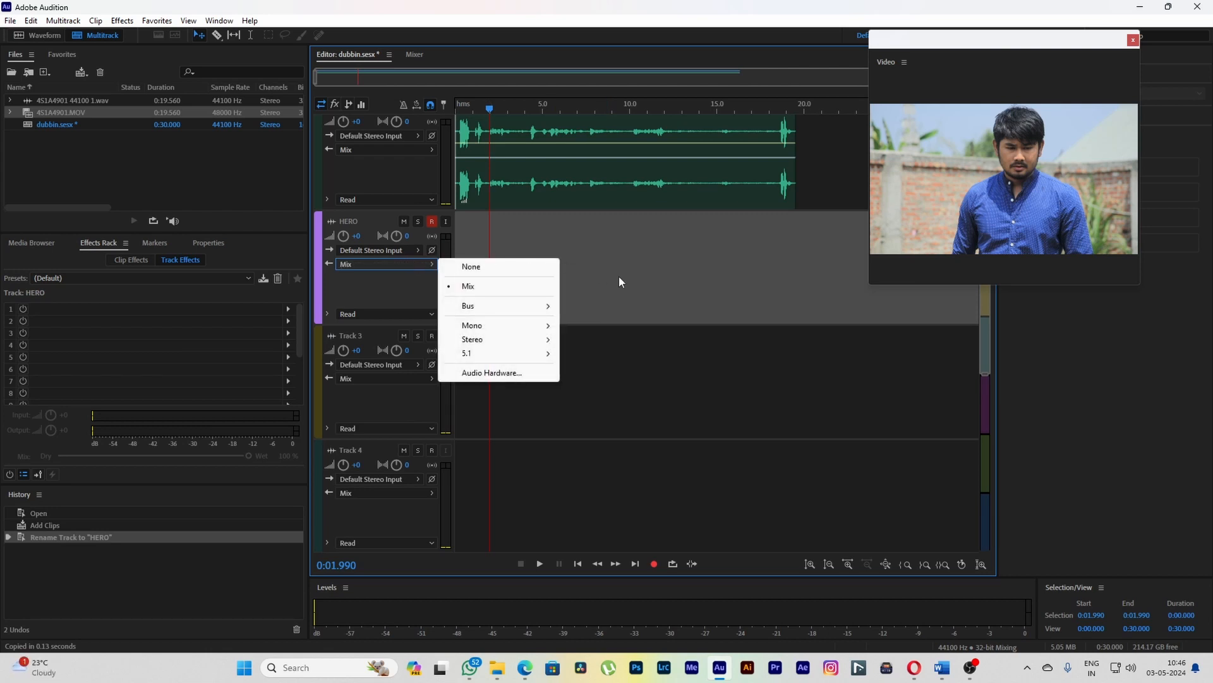
left_click(604, 290)
- Set the HERO track's input to mono [01M] Microphone (USB Audio CODEC) 1
left_click(392, 254)
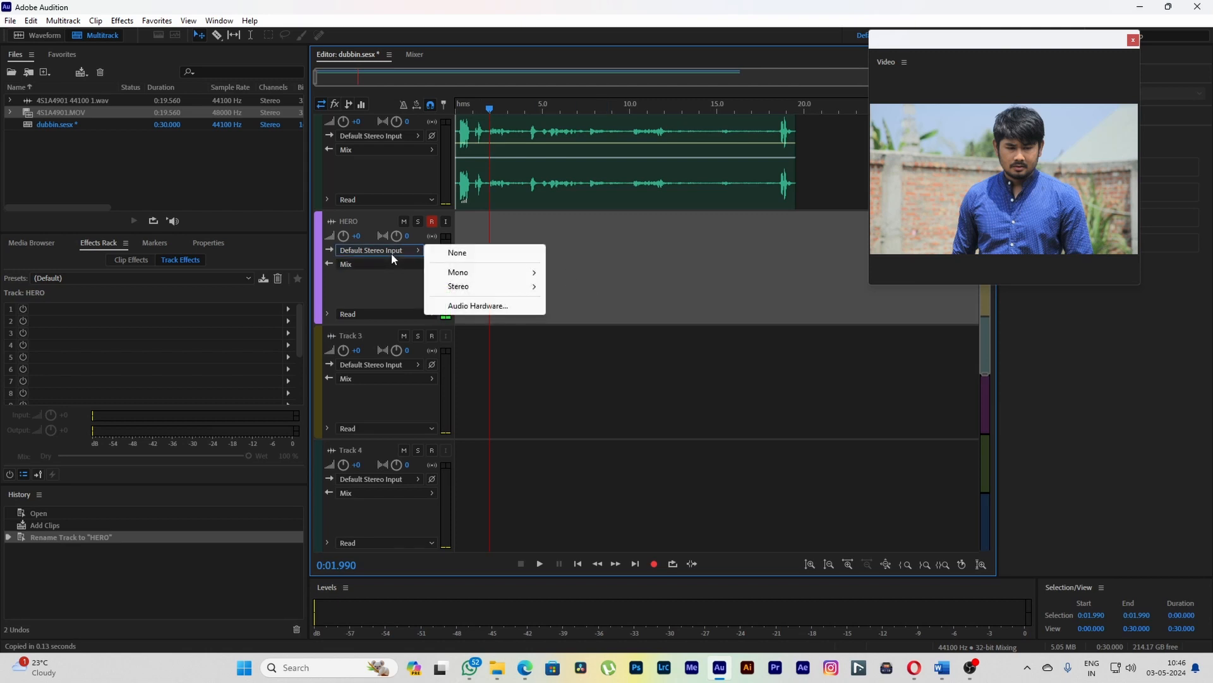
mouse_move(478, 273)
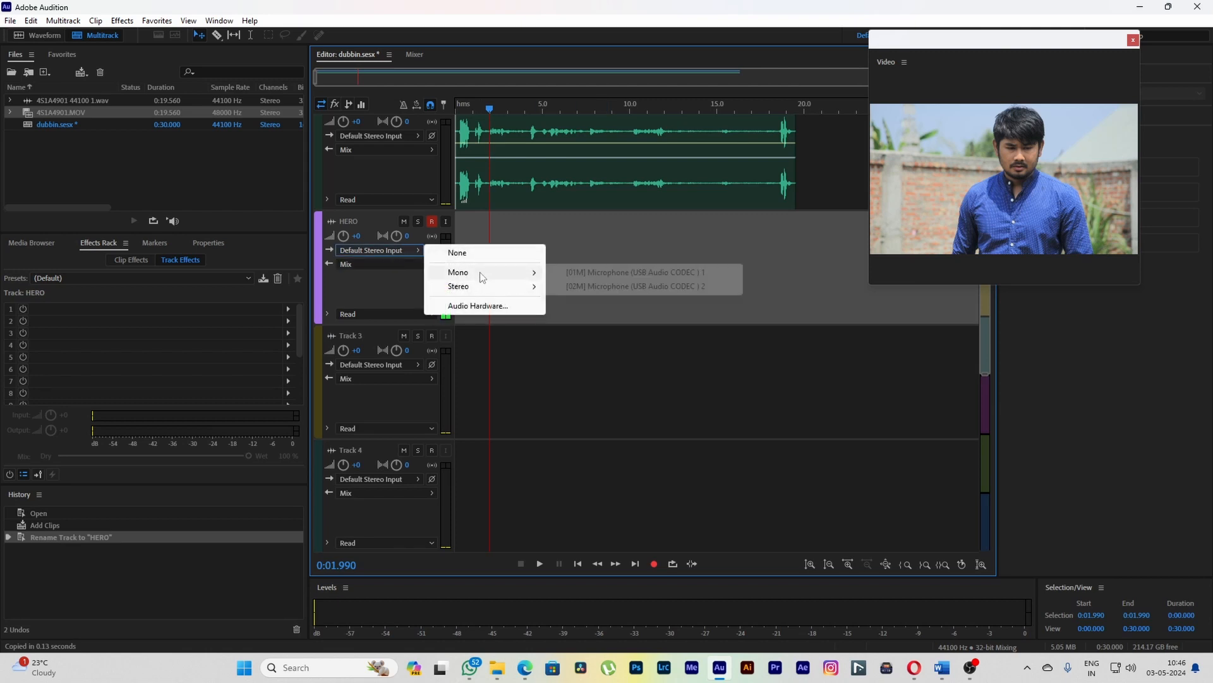
left_click(590, 247)
left_click(413, 250)
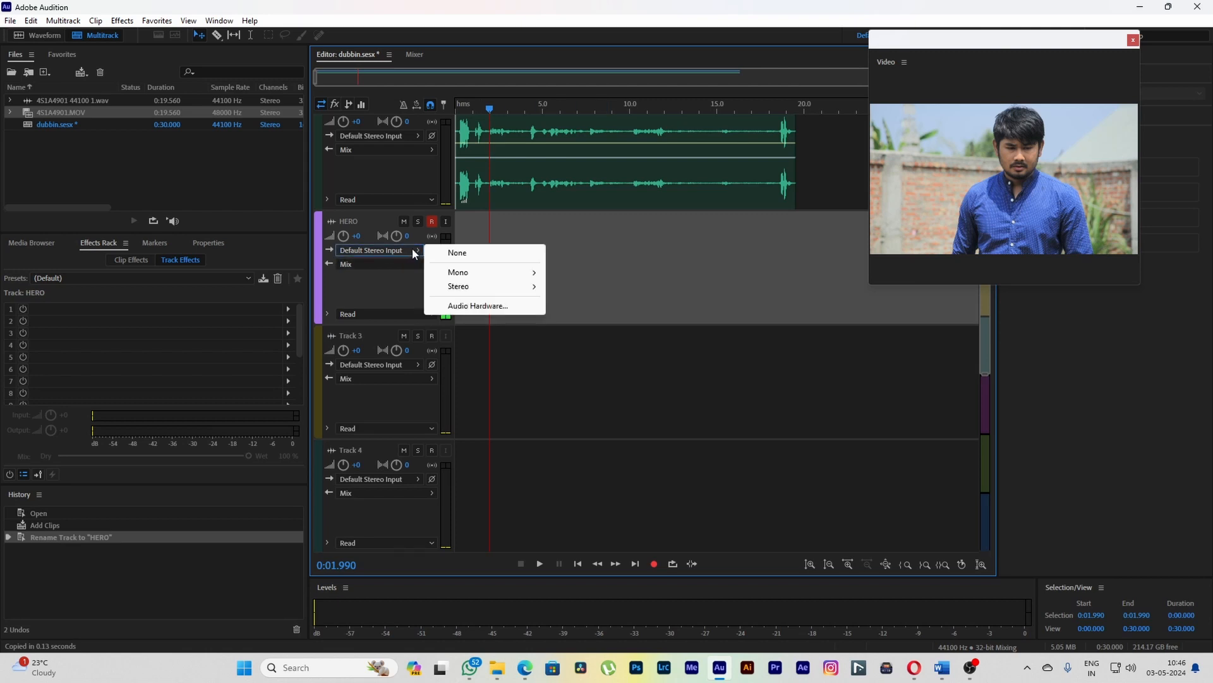
mouse_move(475, 277)
left_click(612, 272)
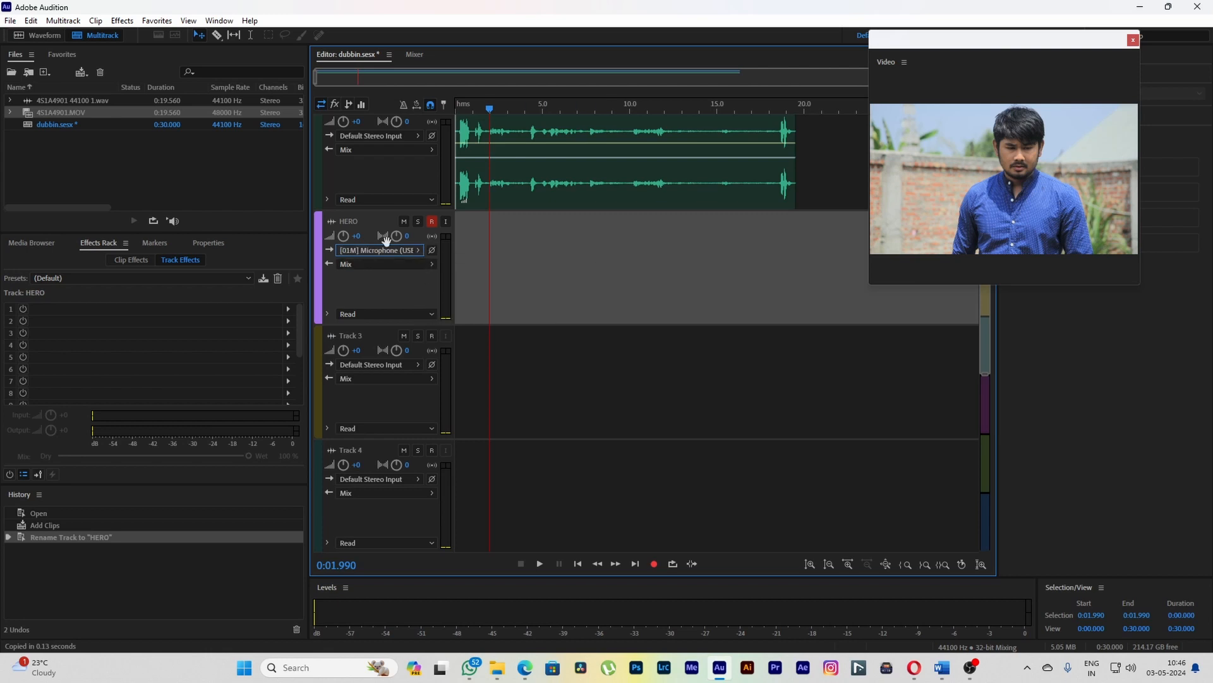
- Examine the device class choices in the Audio Hardware preferences and leave without changing anything
left_click(29, 21)
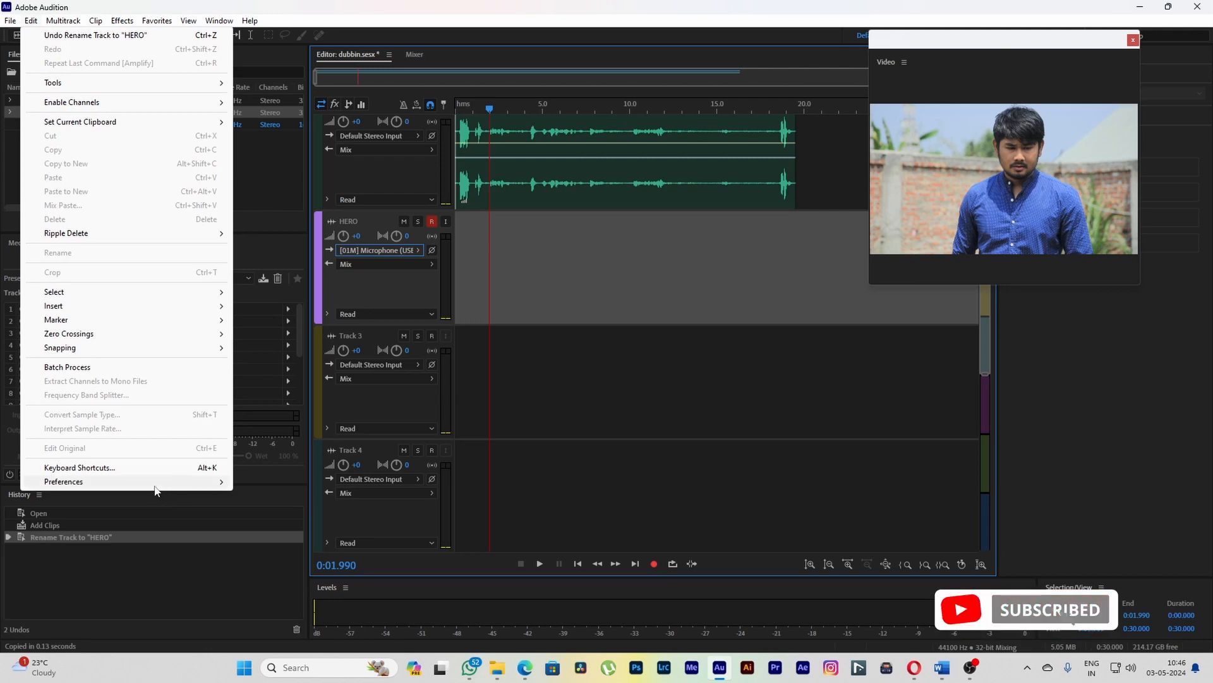
mouse_move(158, 482)
left_click(340, 300)
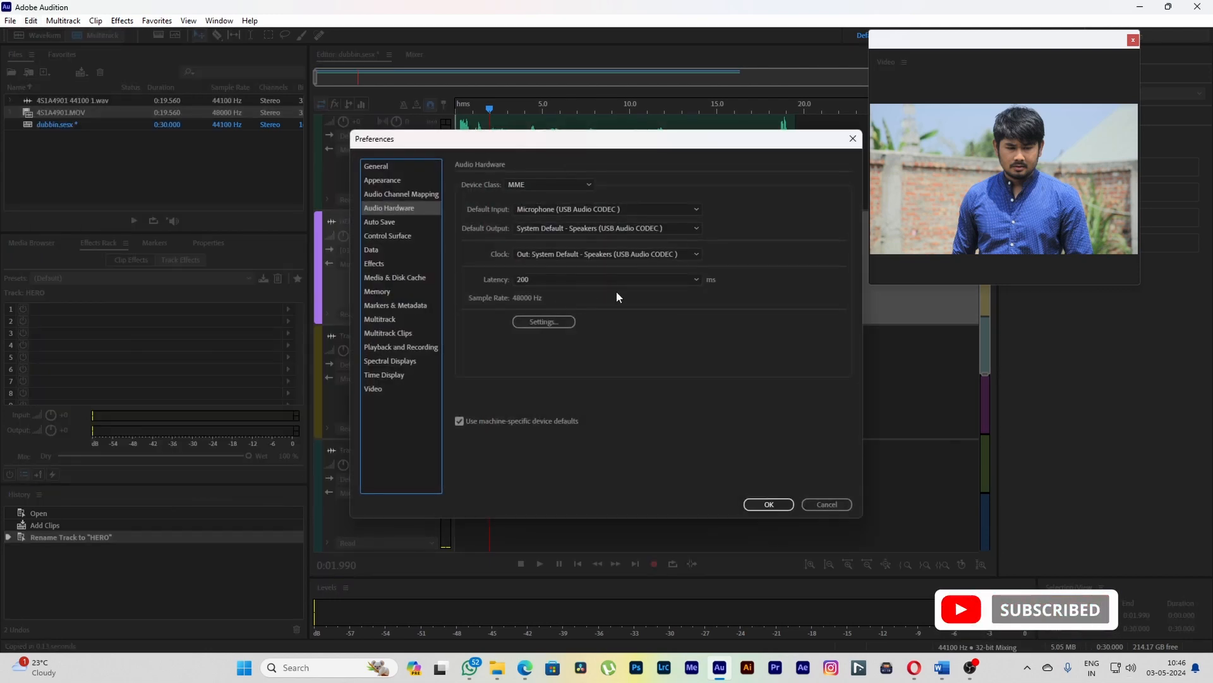
left_click(560, 184)
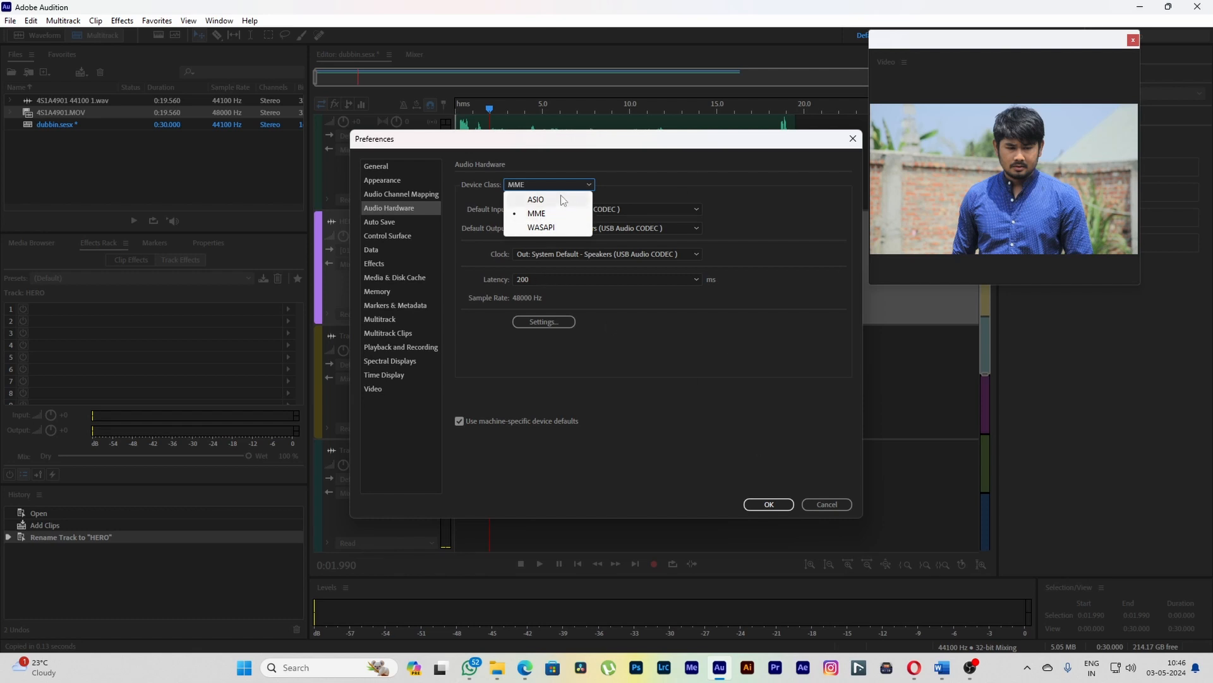
left_click(752, 160)
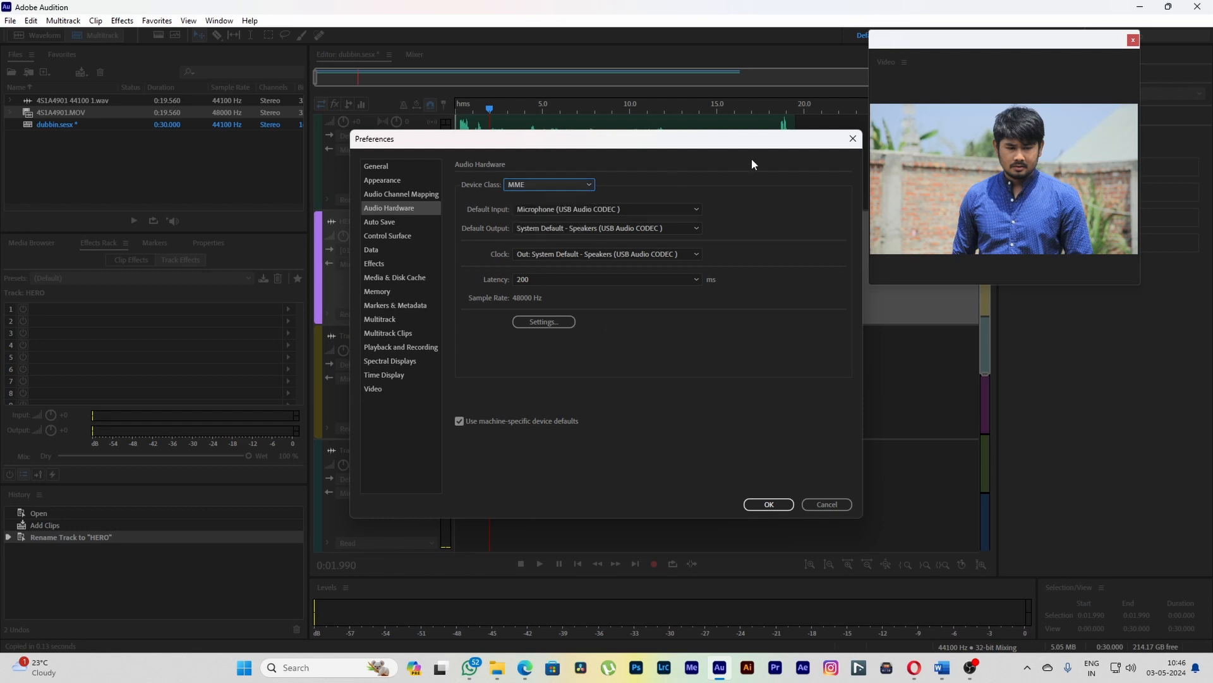
left_click(843, 505)
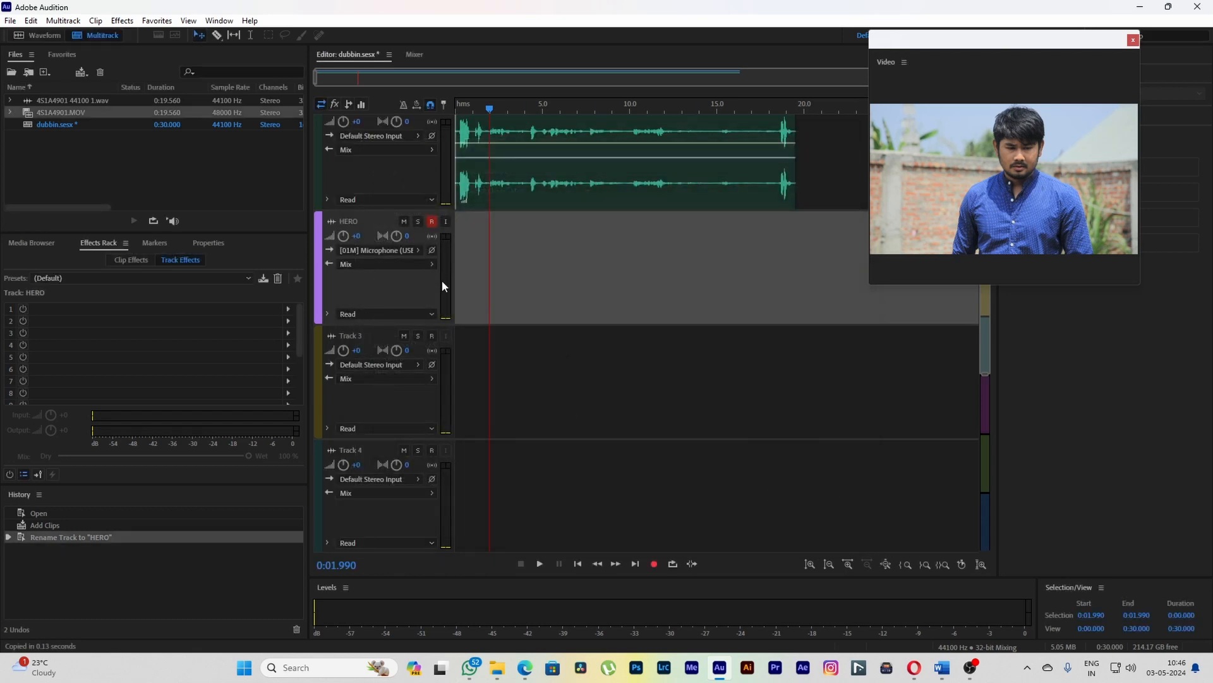
- Set the HERO track's input to None
left_click(401, 252)
mouse_move(511, 273)
left_click(461, 253)
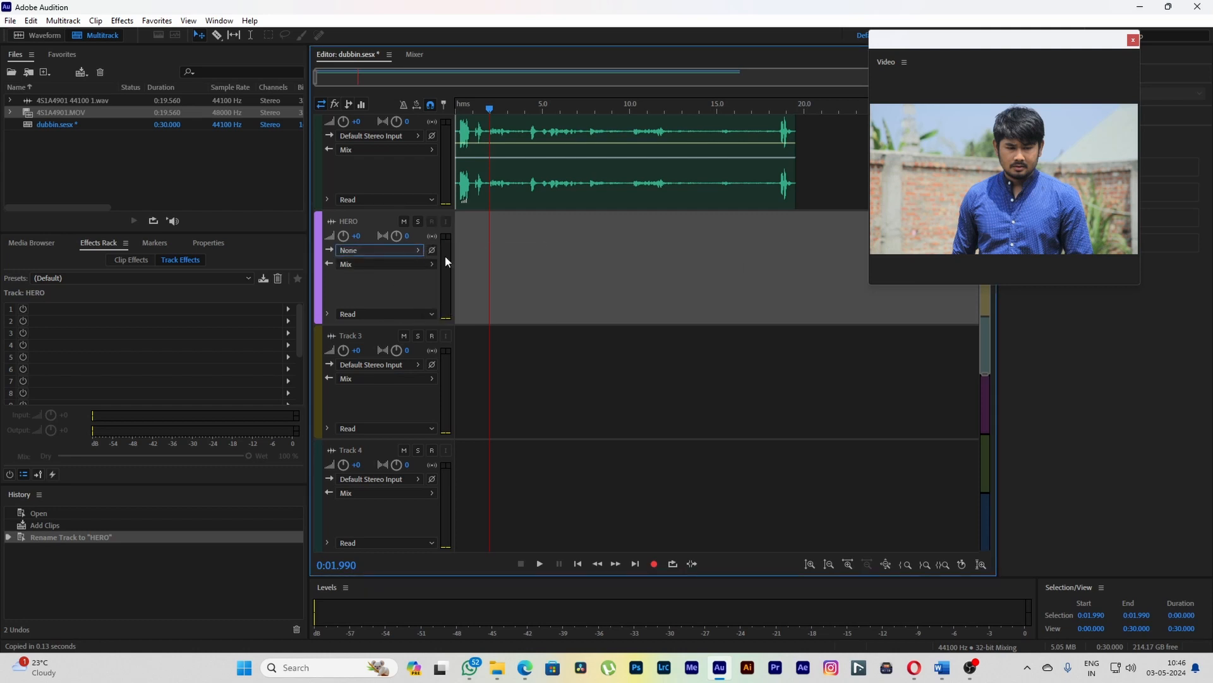
left_click(389, 250)
left_click(370, 283)
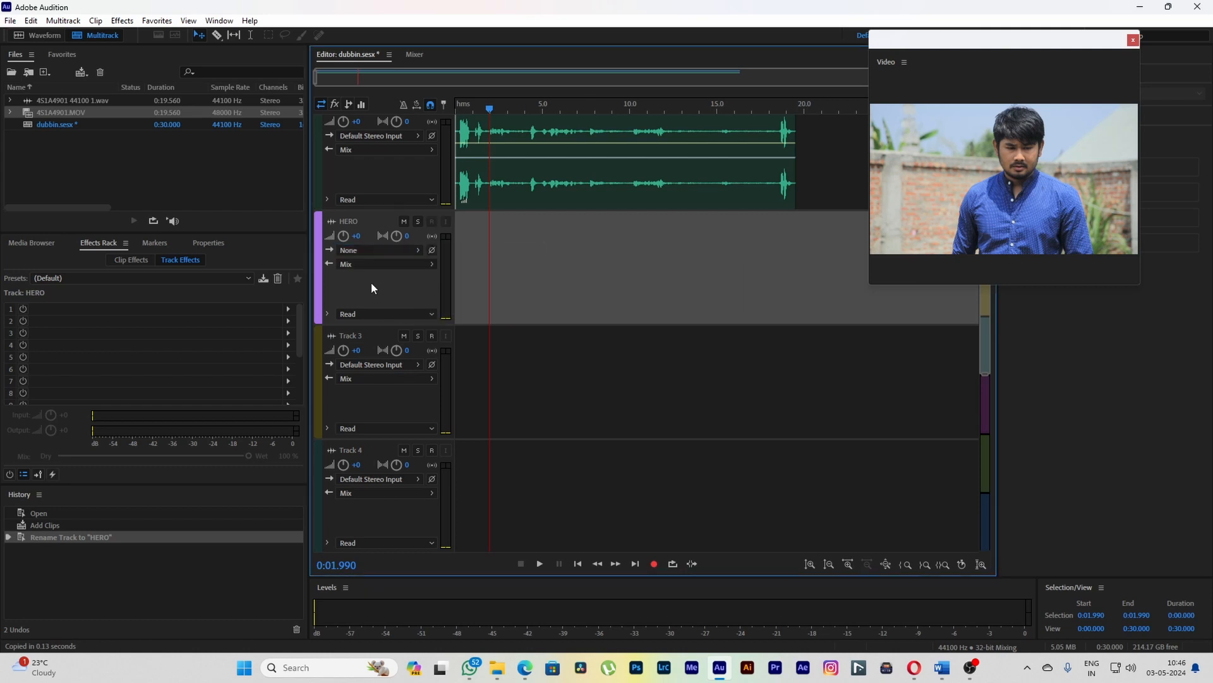
- Set the HERO track's input to the default stereo source and arm the track for recording
left_click(396, 250)
mouse_move(505, 287)
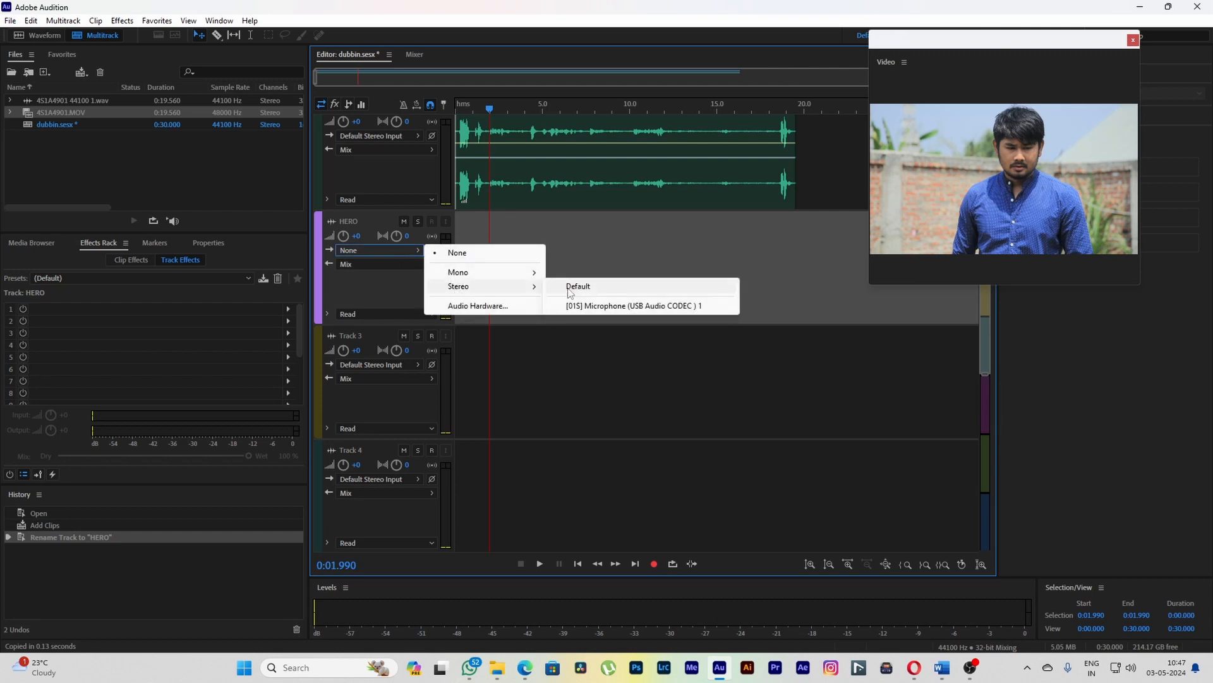
left_click(549, 287)
left_click(432, 221)
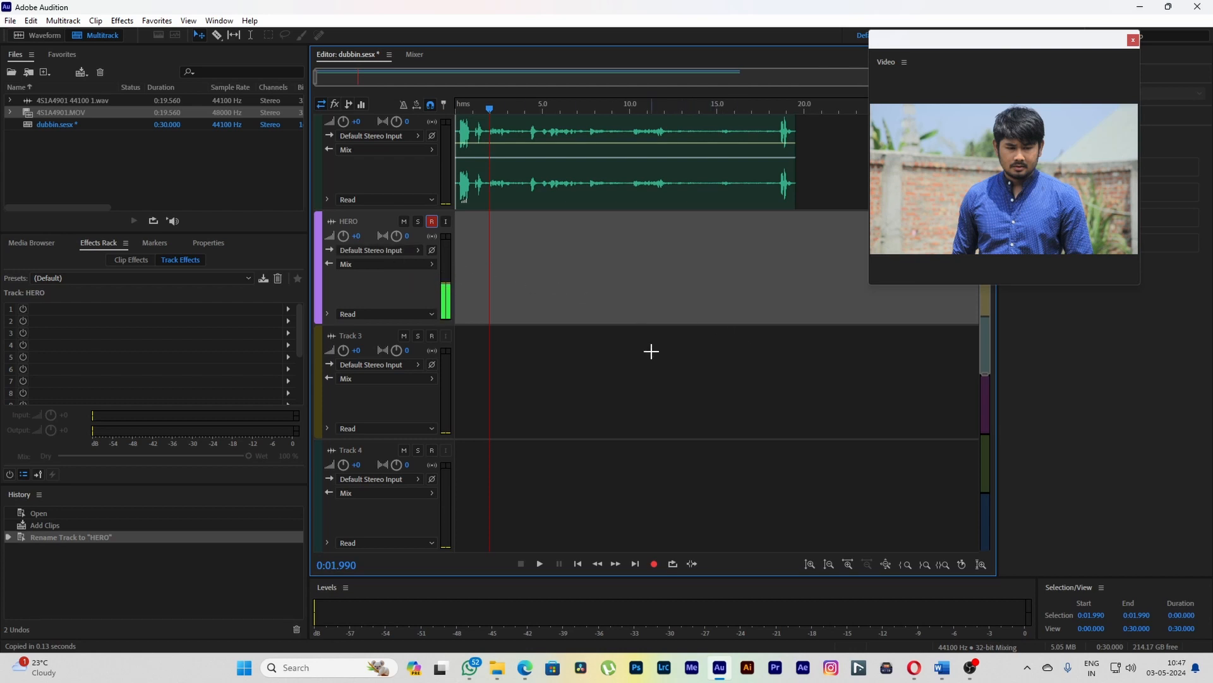
- Switch the HERO track's input to mono [01M] Microphone (USB Audio CODEC) 1
left_click(403, 249)
mouse_move(482, 271)
left_click(635, 272)
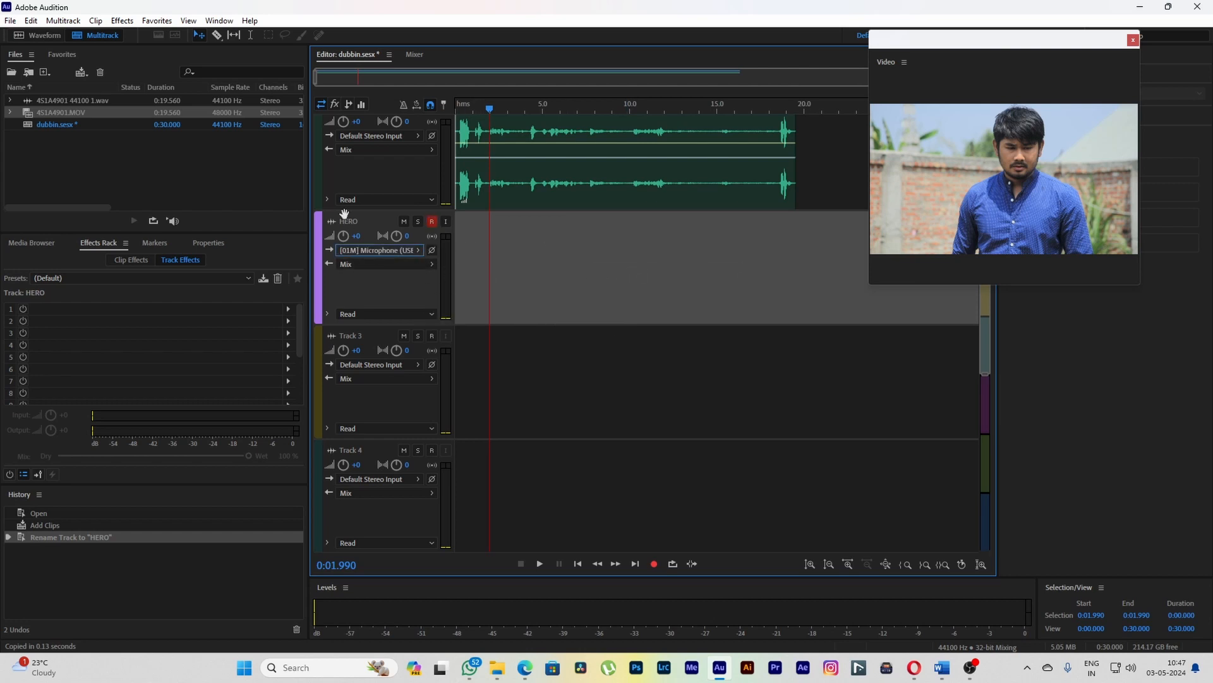
- Review the HERO track's mono input choices and the device classes in the Audio Hardware preferences, and accept the preferences
key("alt+e")
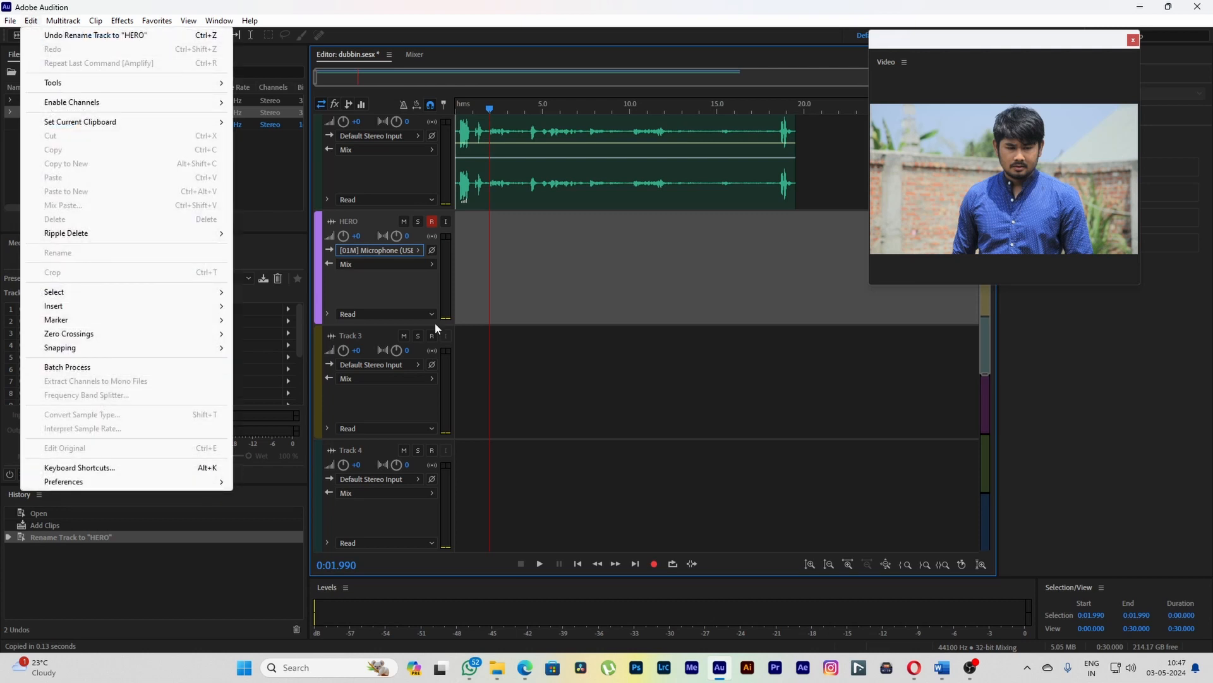
left_click(374, 251)
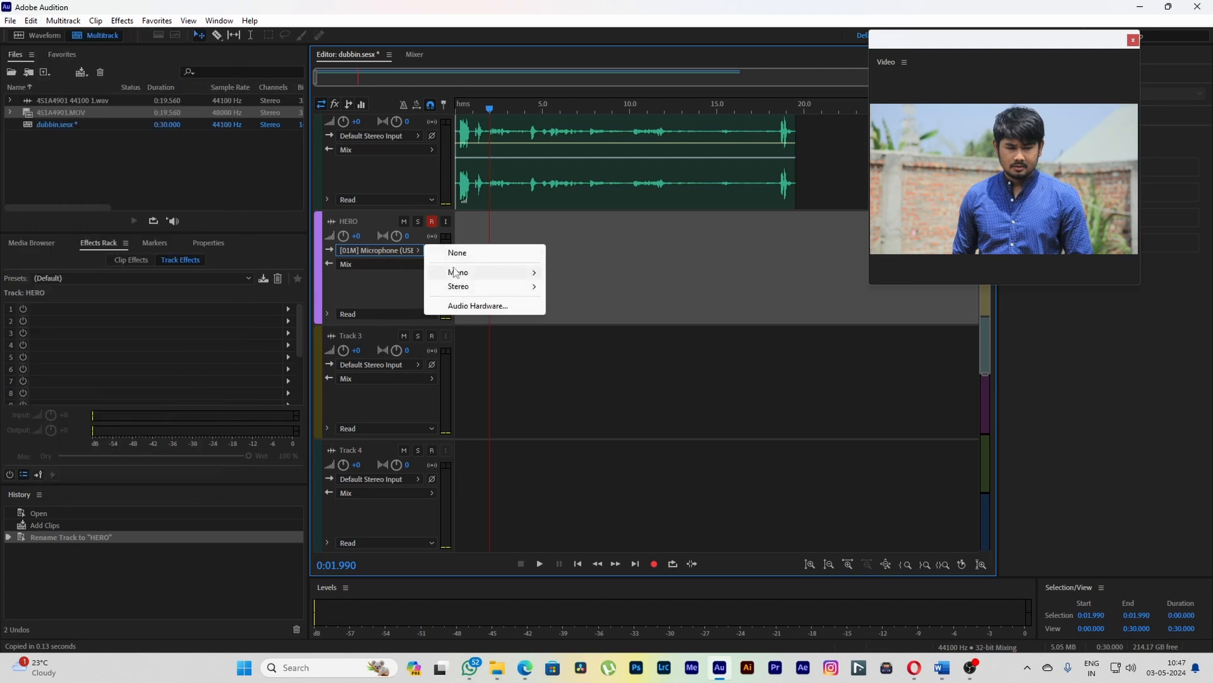
mouse_move(467, 271)
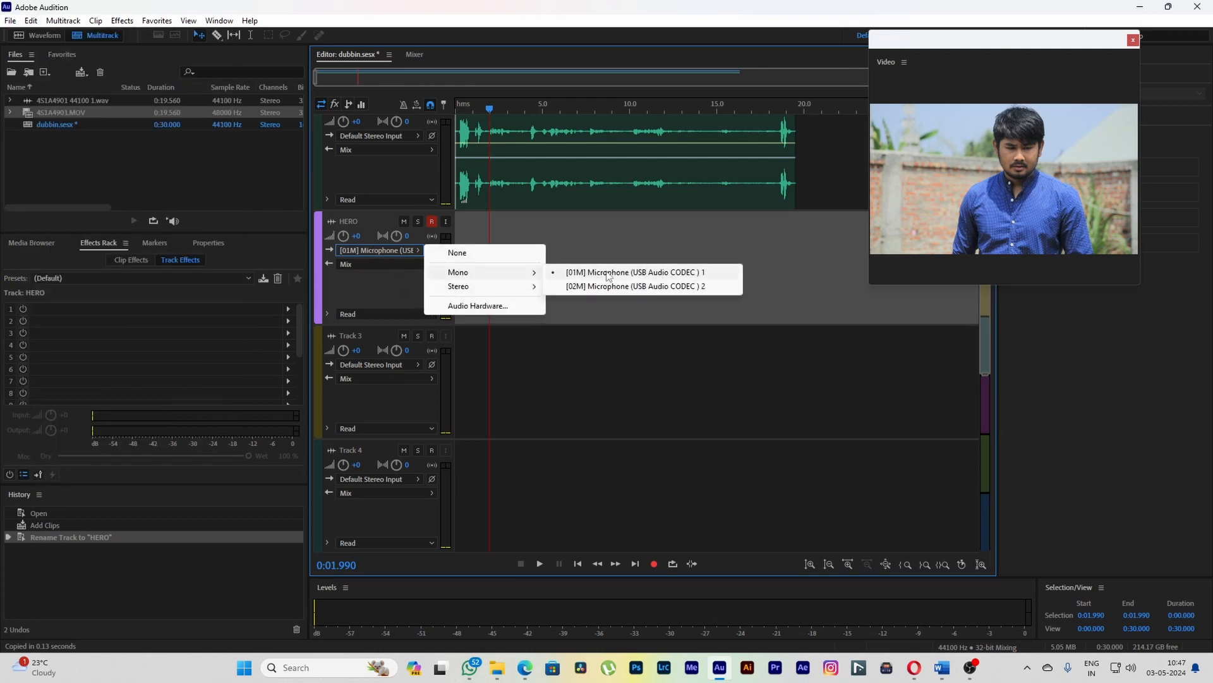
left_click(30, 20)
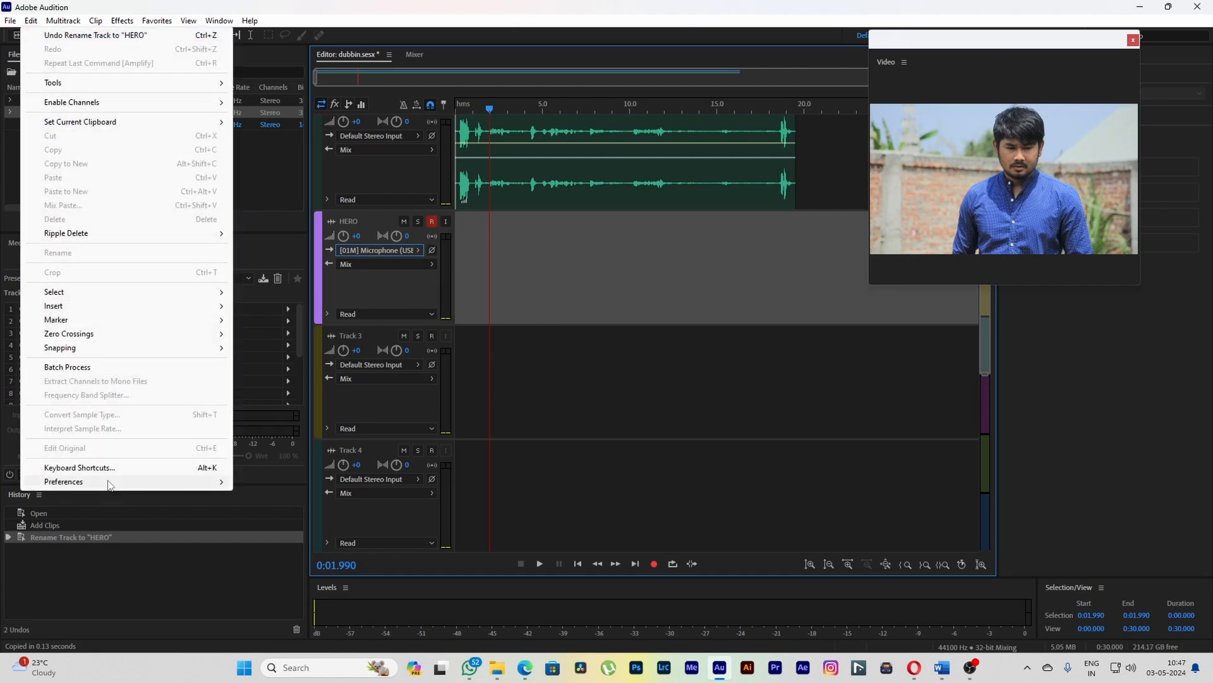
mouse_move(109, 484)
left_click(305, 314)
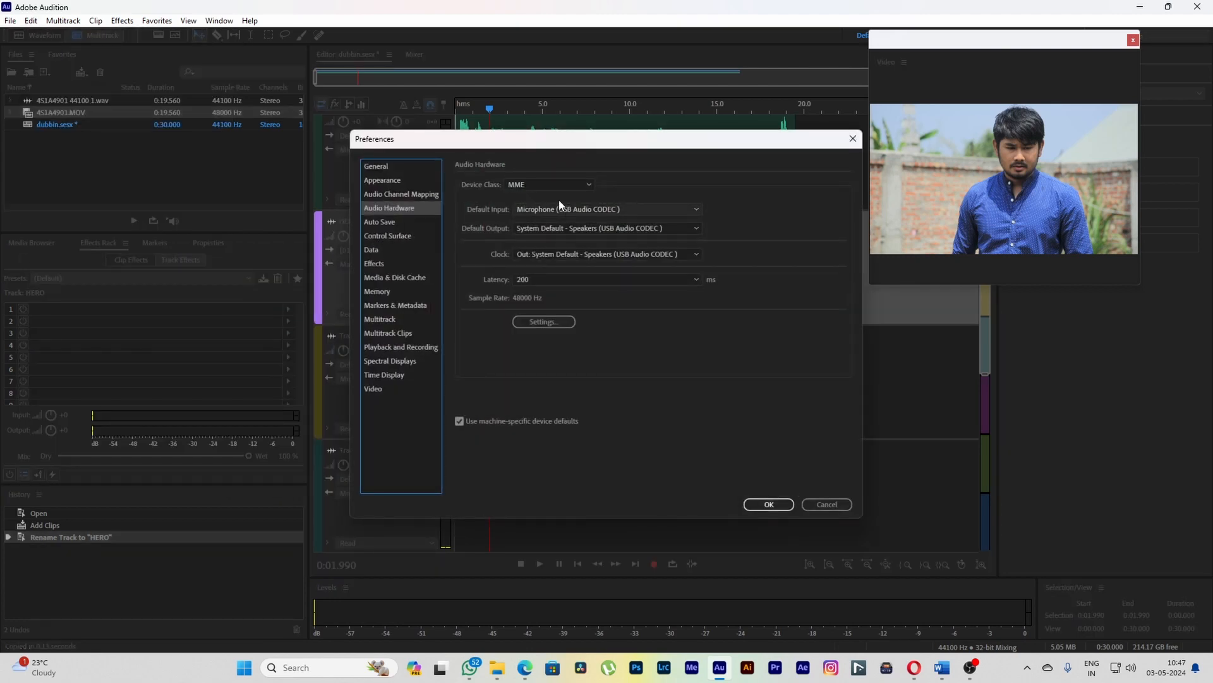
left_click(558, 184)
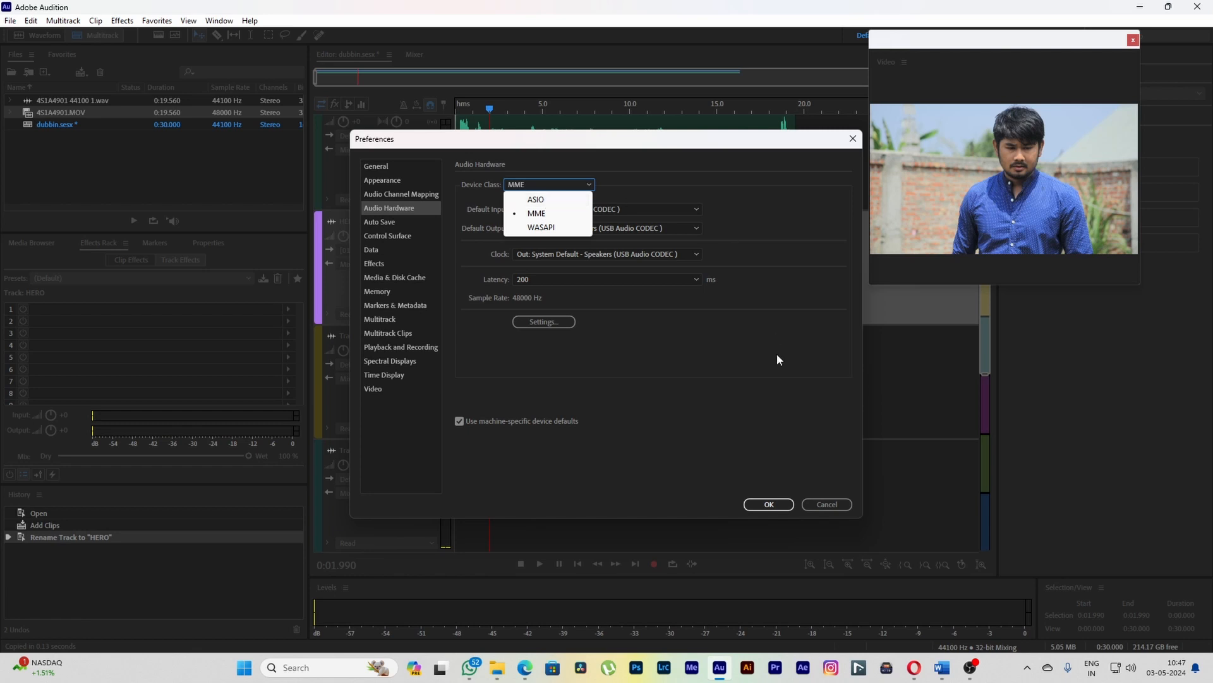
left_click(782, 503)
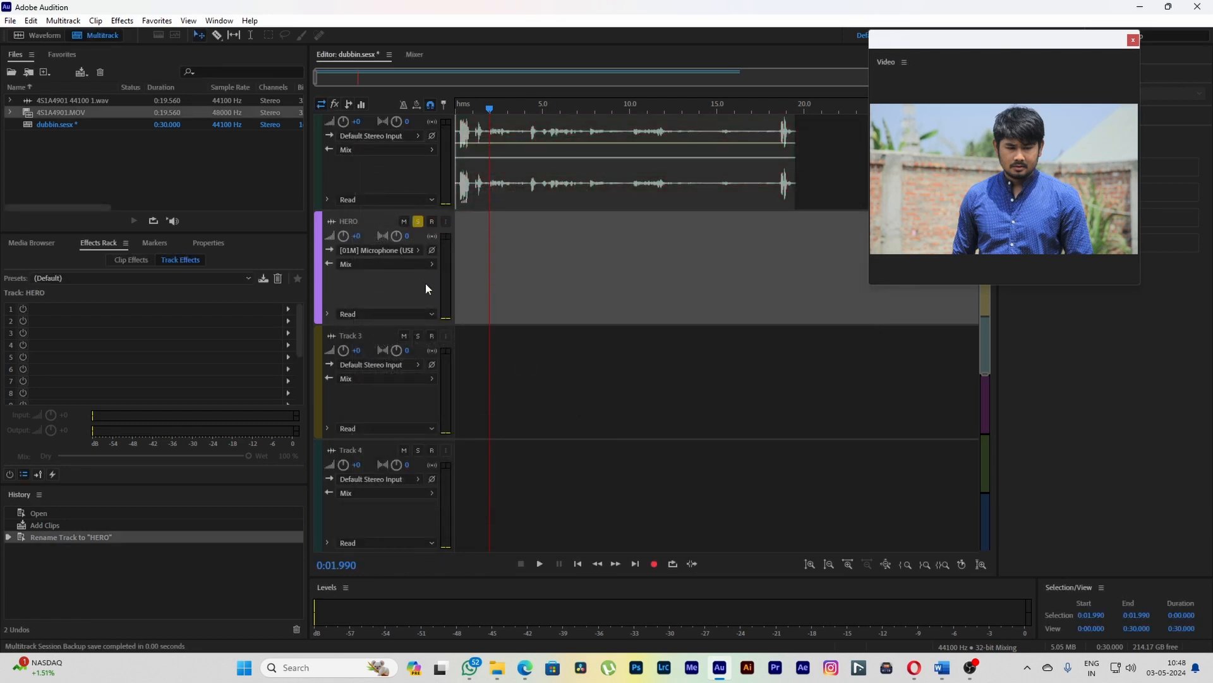
- Arm the HERO track for recording and set its input to the default stereo source
left_click(431, 221)
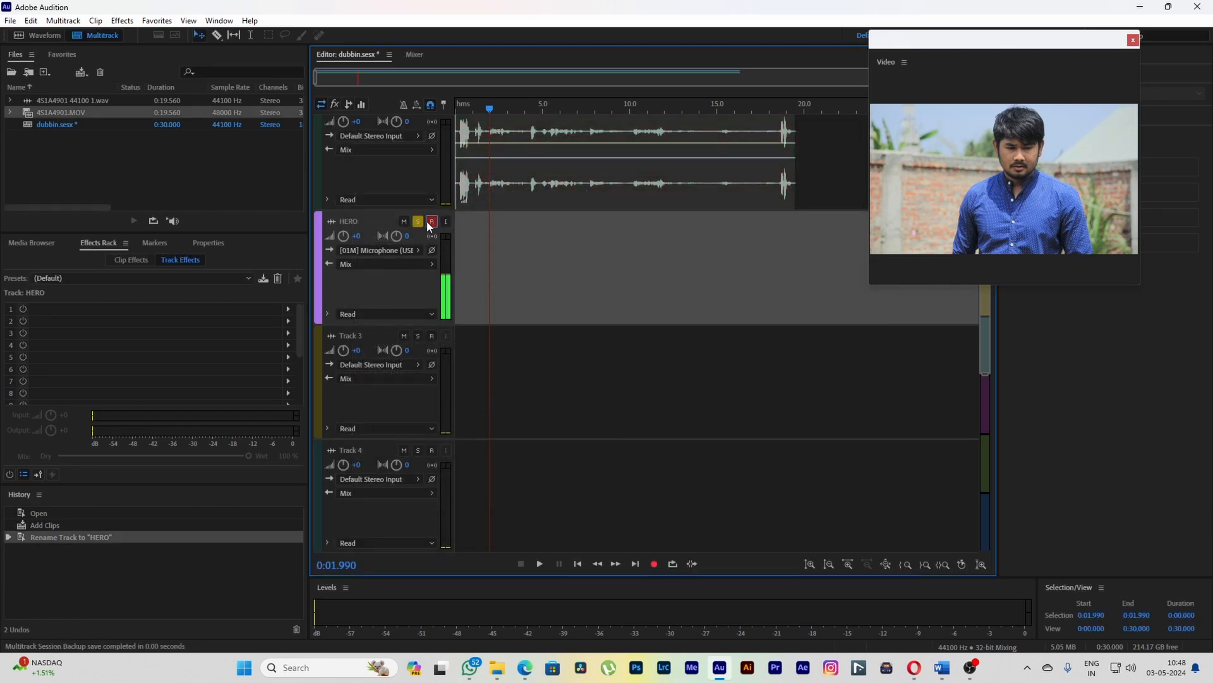
left_click(393, 250)
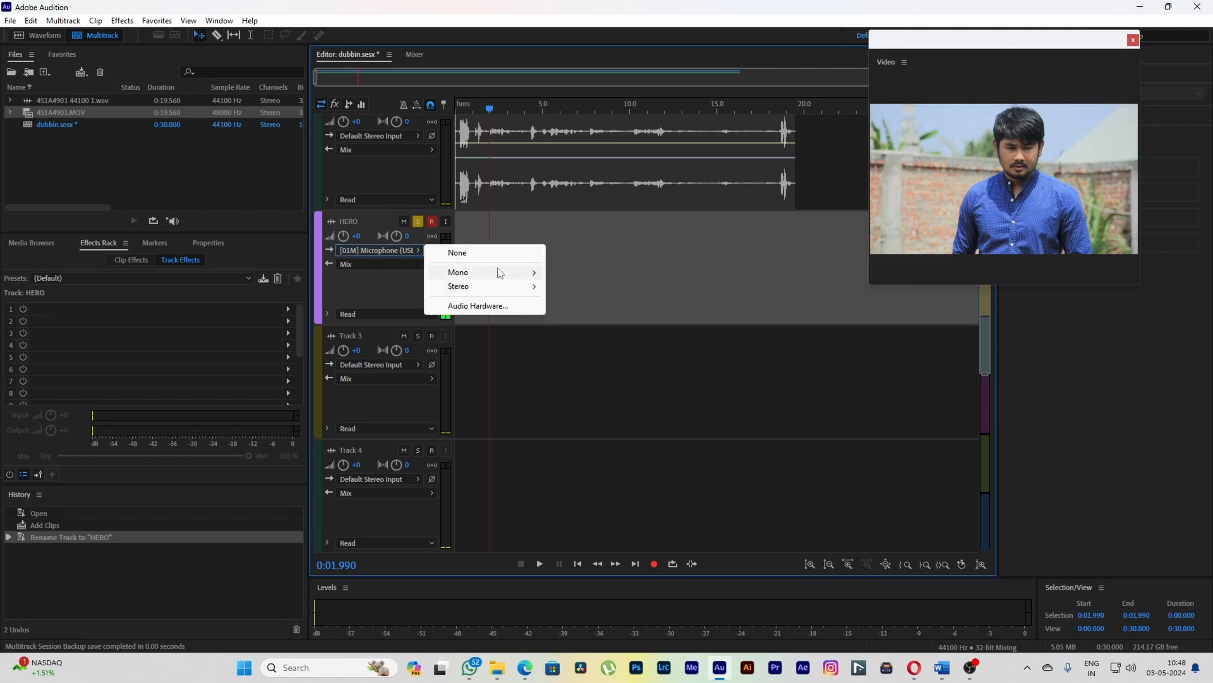
mouse_move(500, 272)
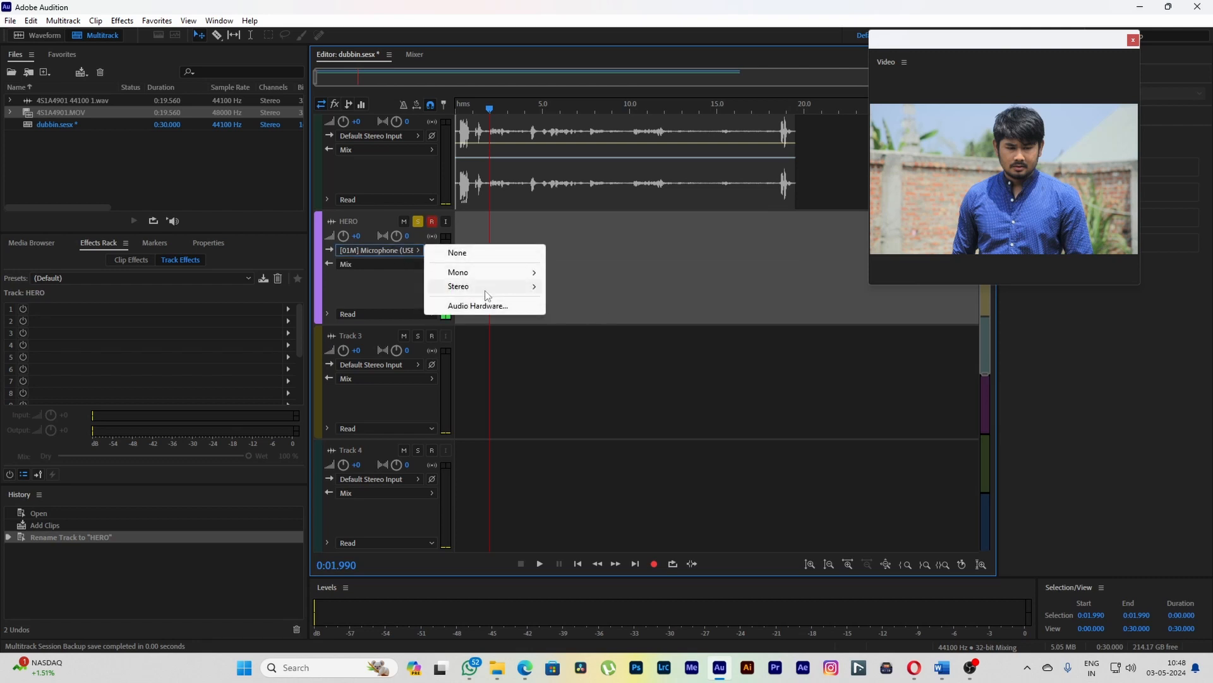
left_click(576, 294)
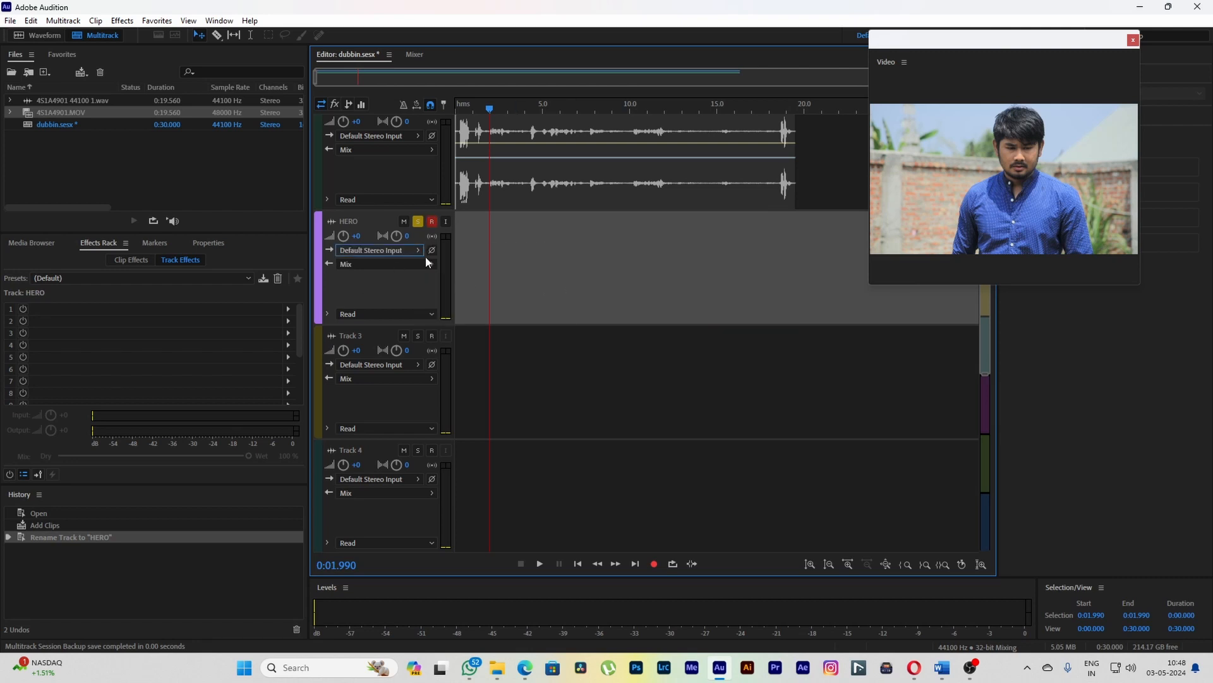
left_click(431, 221)
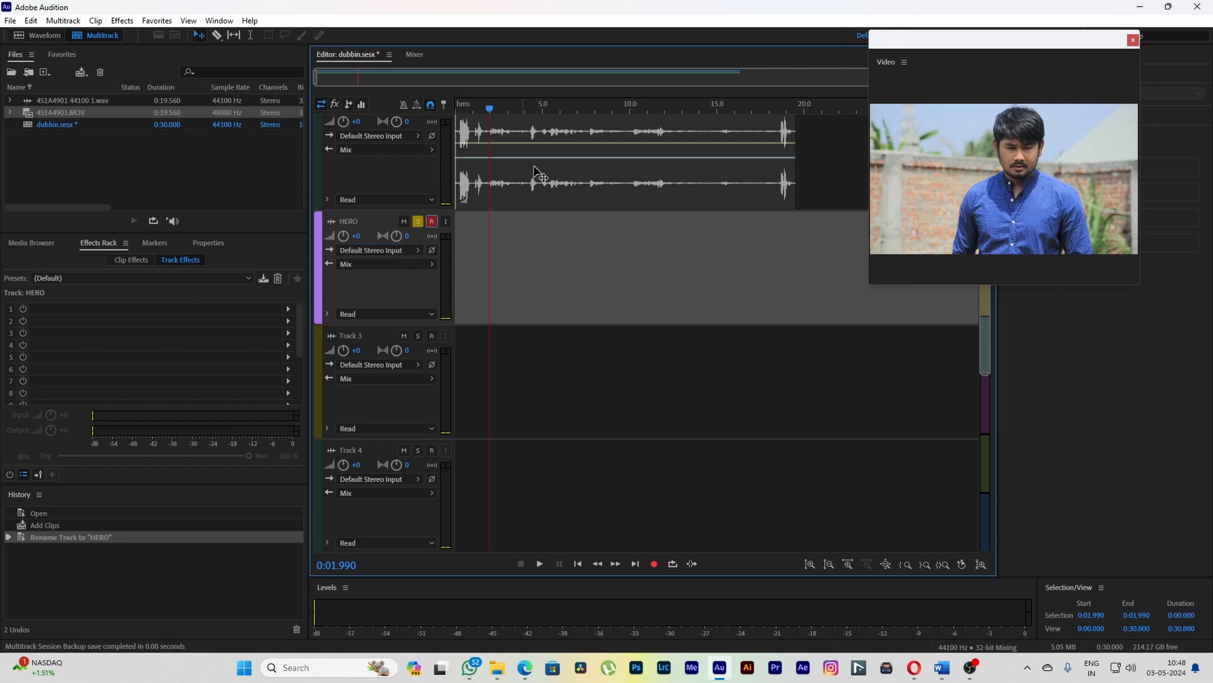
- Record a short stereo take on the HERO track from about 0:00.6 and play it back
left_click(466, 110)
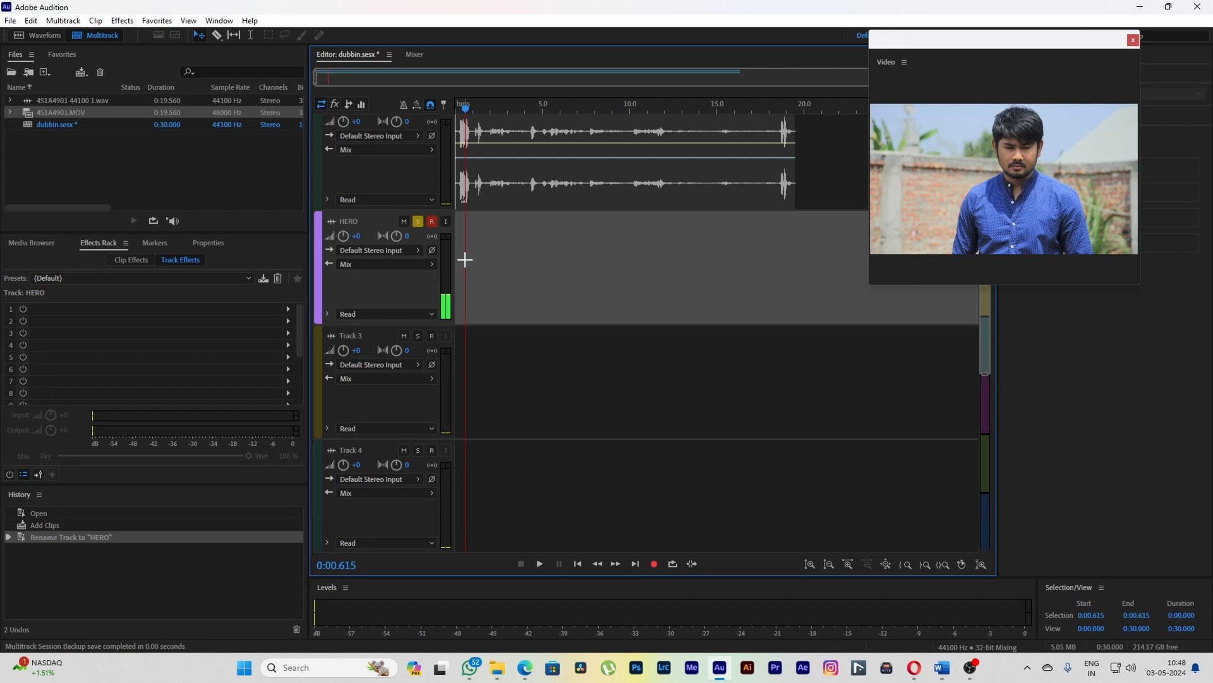
key("shift+space")
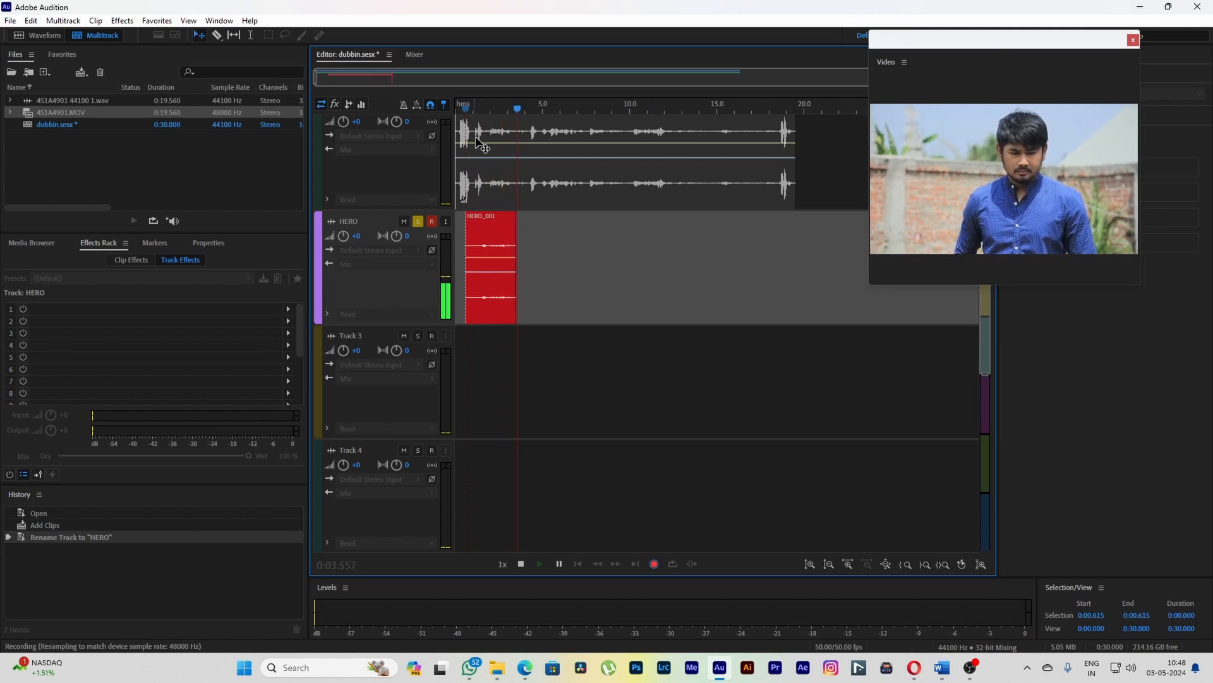
key("space")
left_click(479, 108)
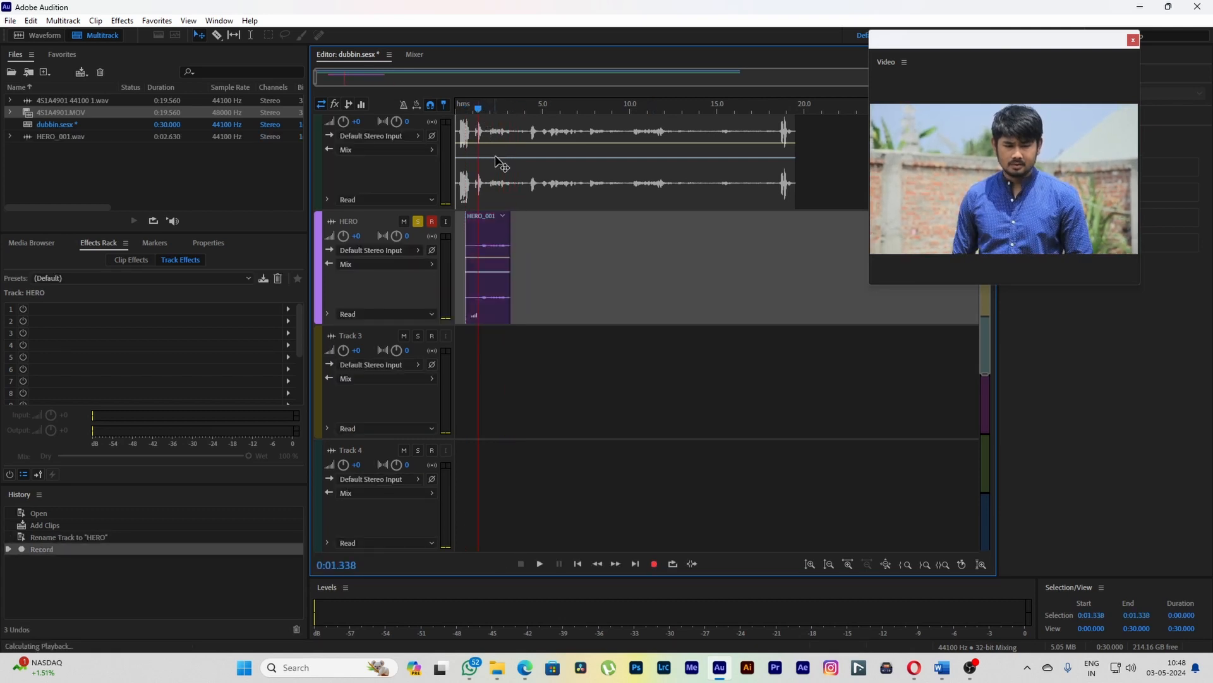
key("space")
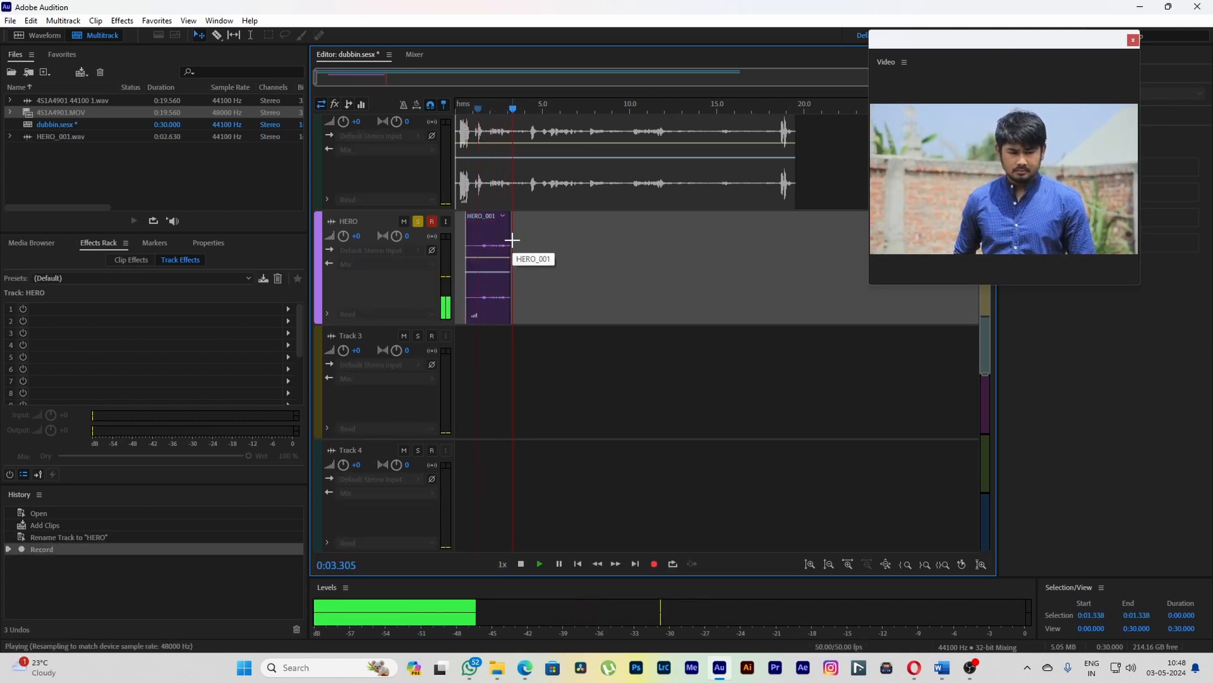
key("space")
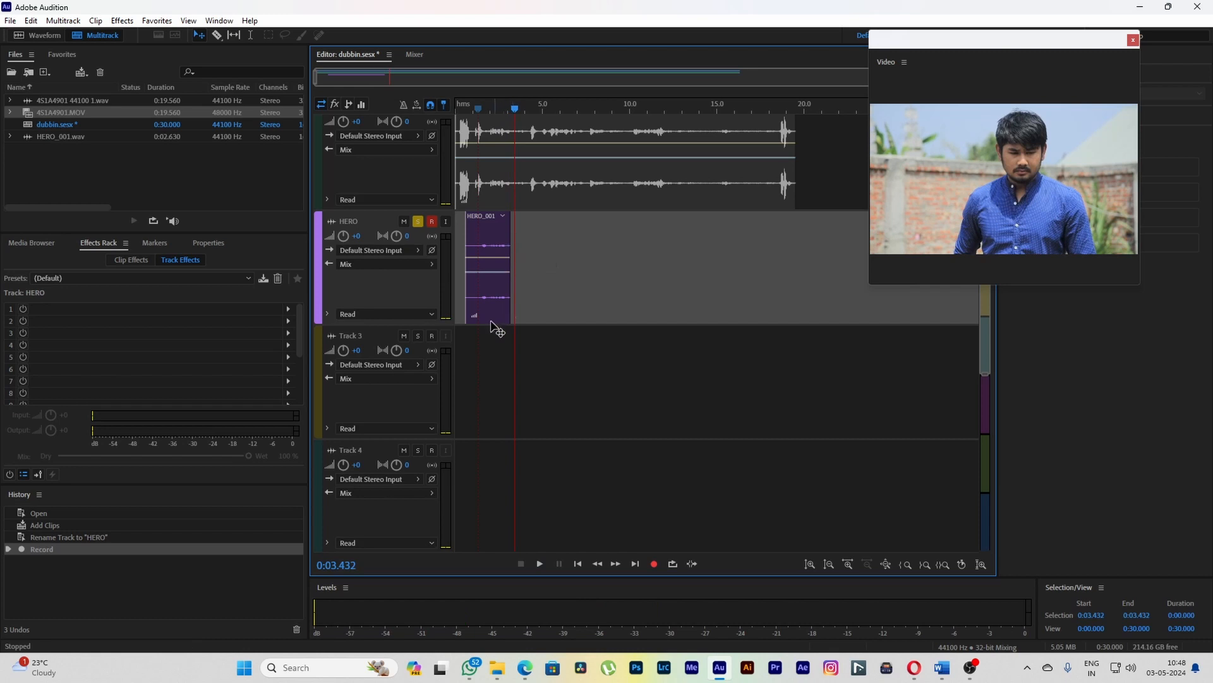
- Review the device class and default input choices in the Audio Hardware preferences, and accept the preferences
left_click(31, 21)
mouse_move(158, 482)
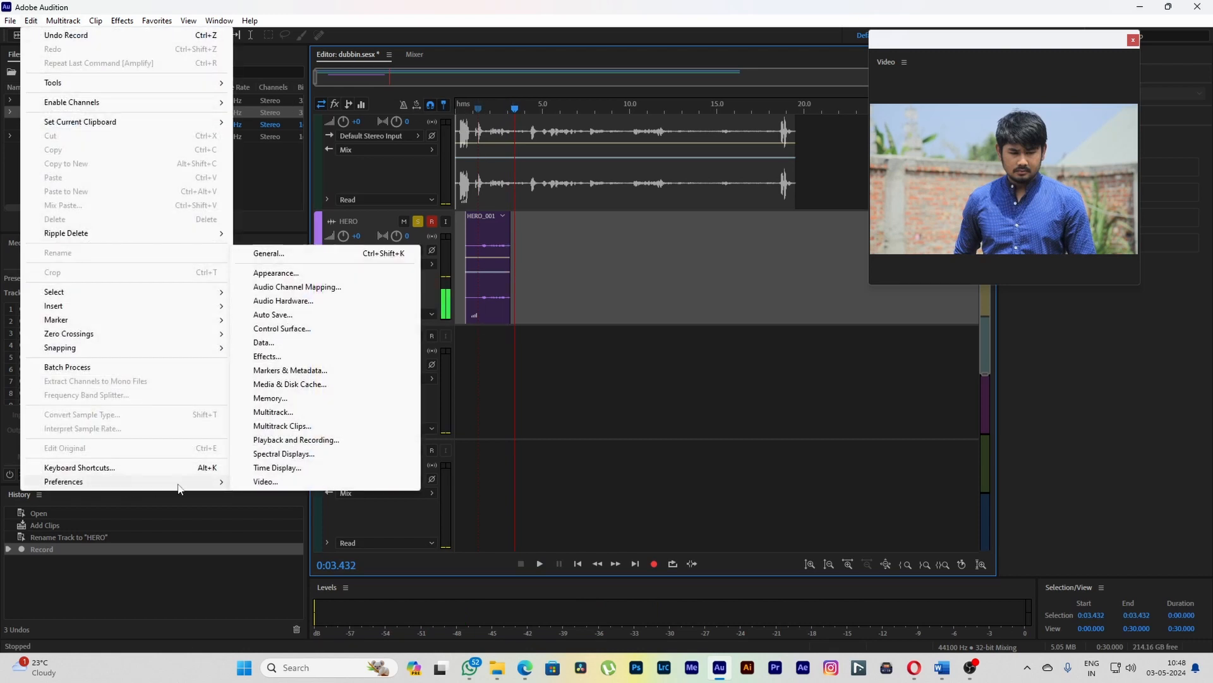
left_click(287, 304)
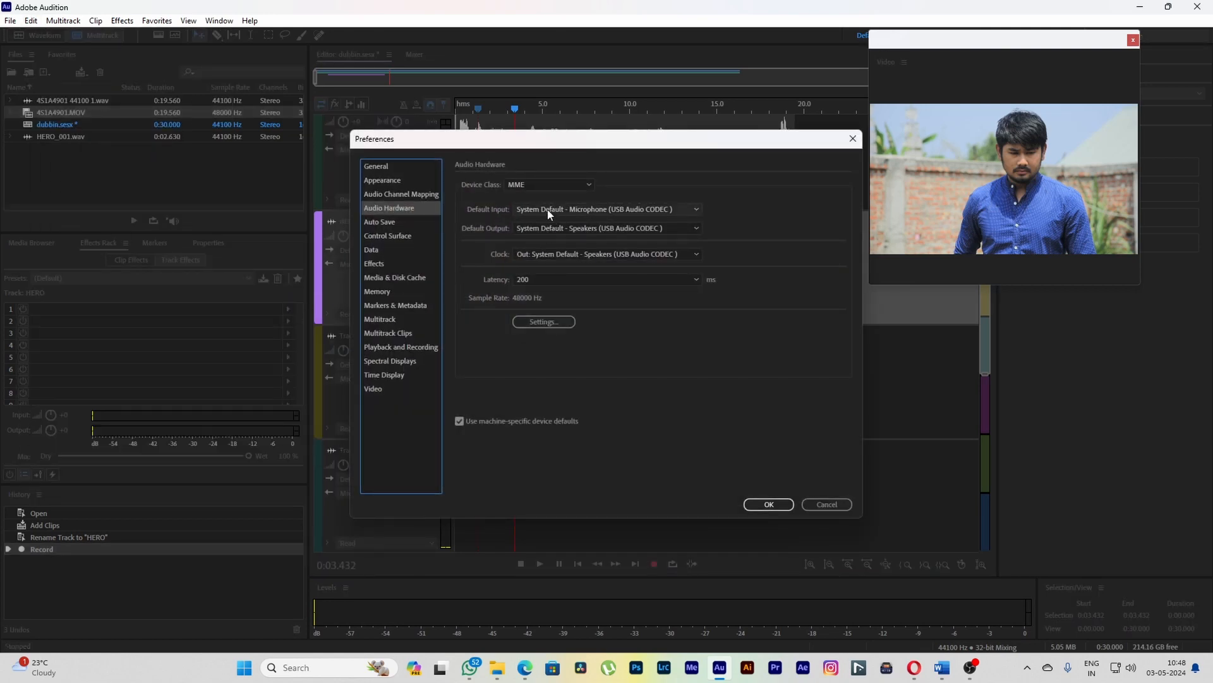
left_click(521, 186)
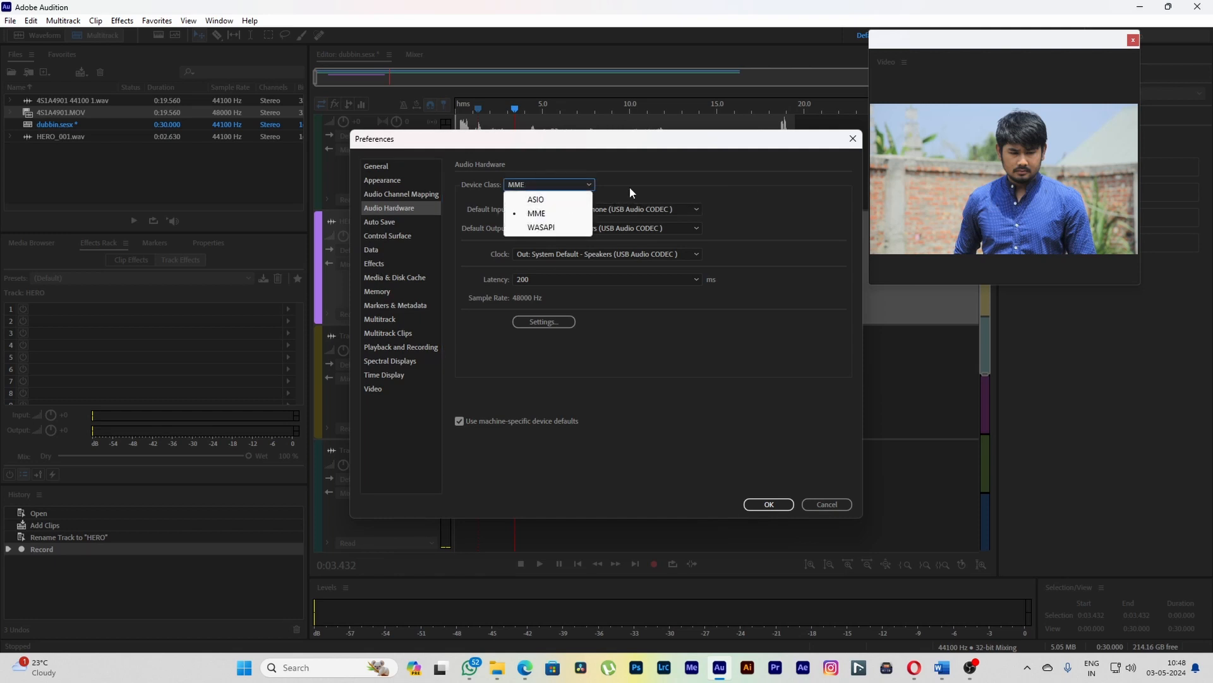
left_click(780, 181)
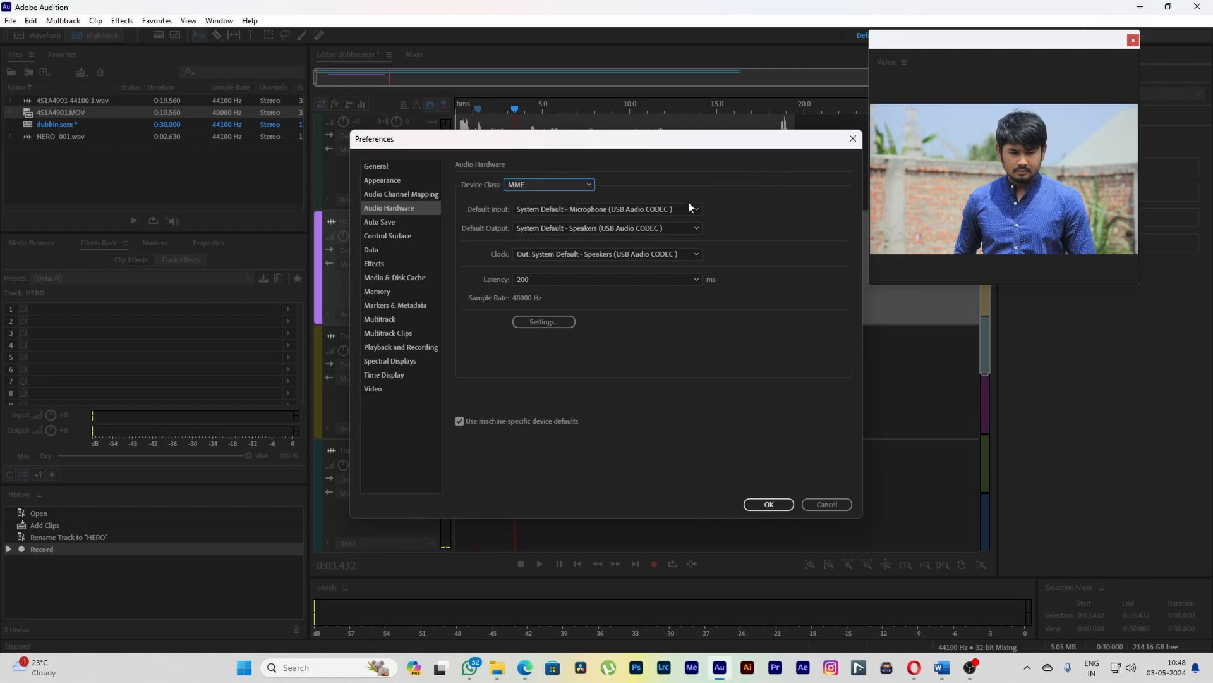
left_click(542, 211)
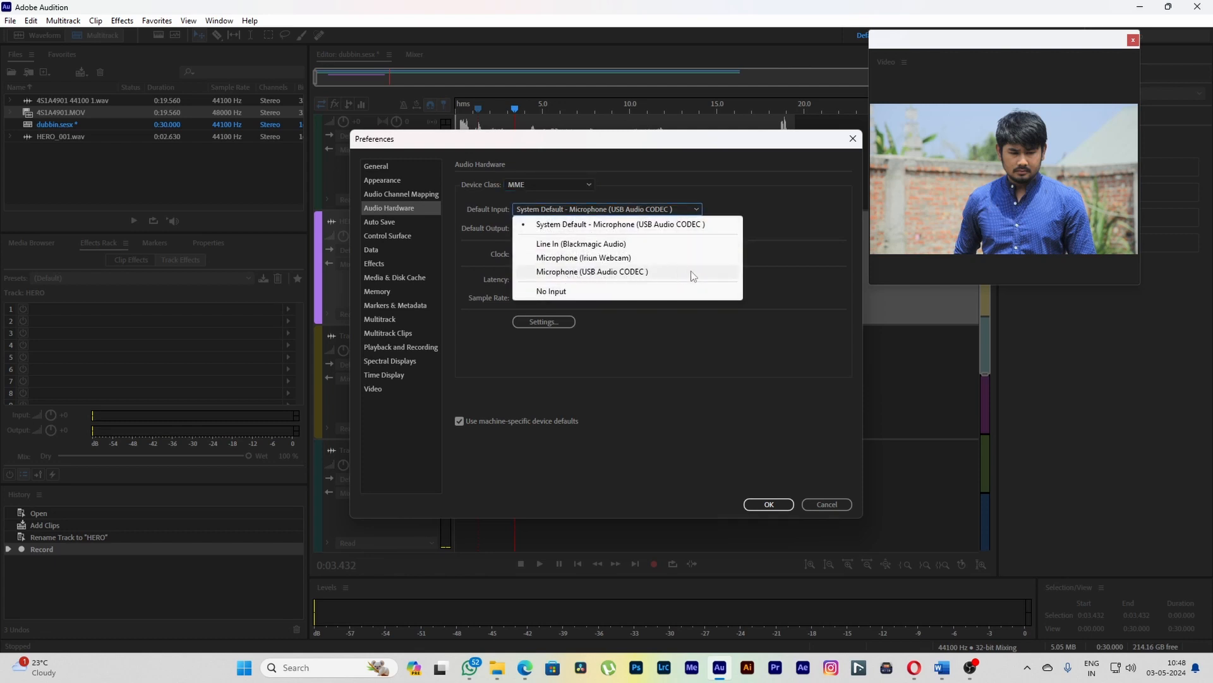
left_click(777, 279)
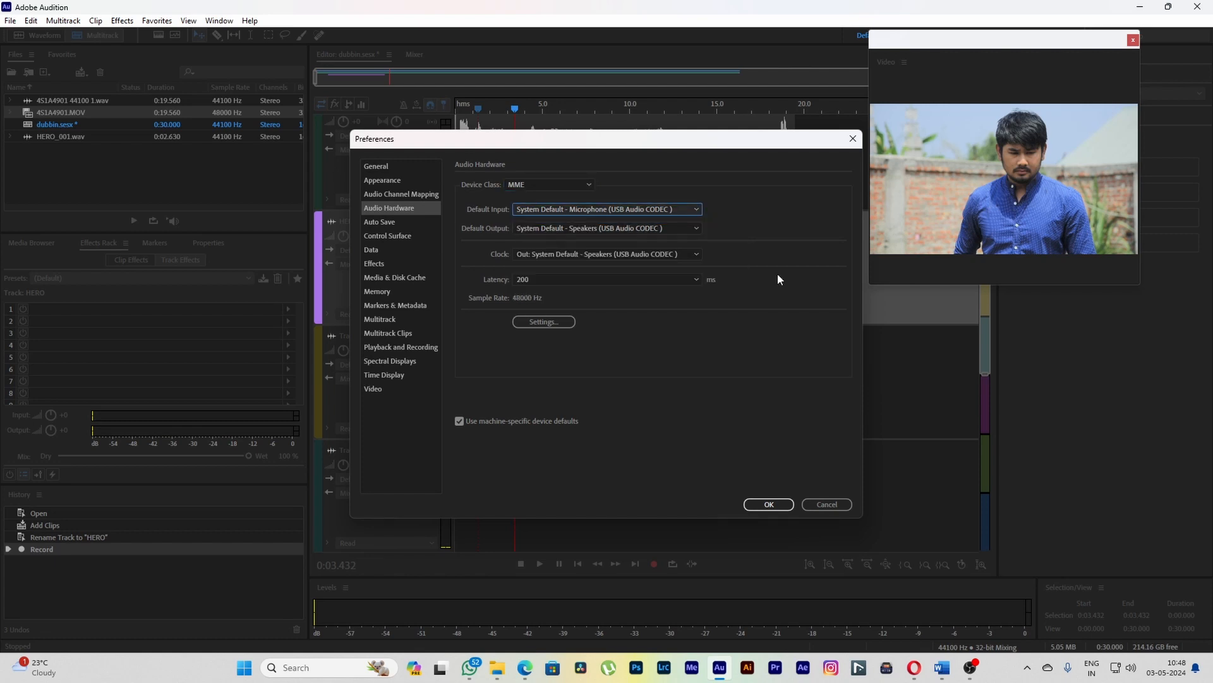
left_click(774, 507)
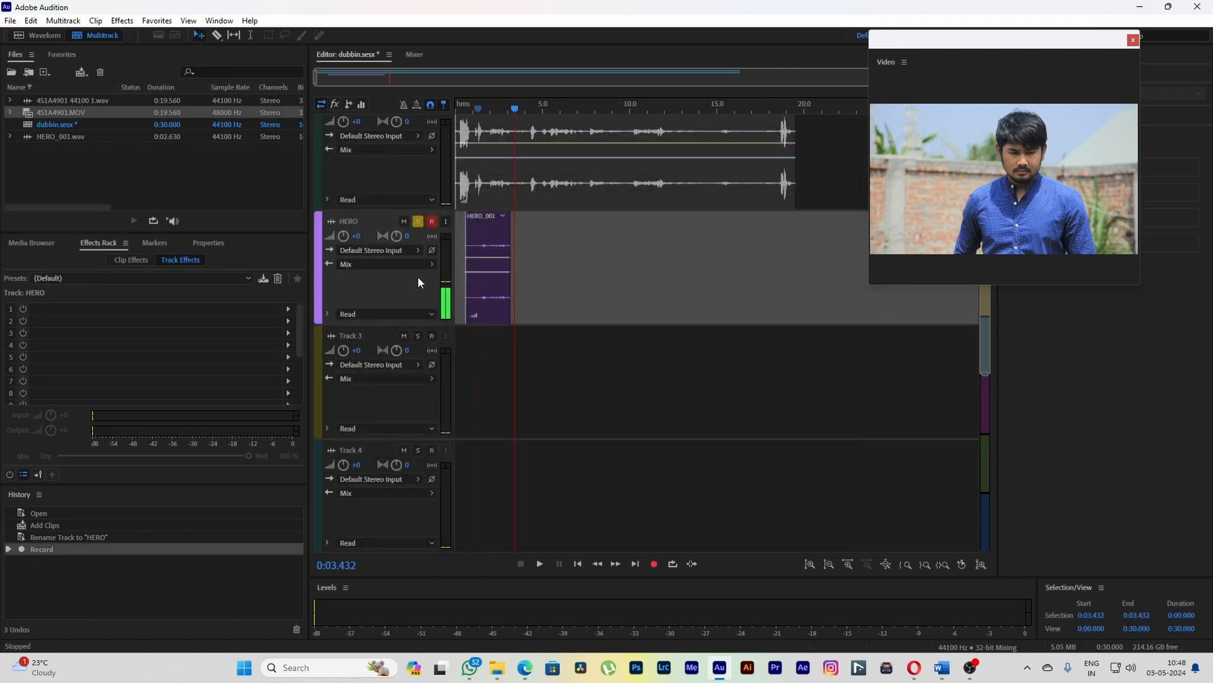
- Review the HERO track's mono input choices and inspect the recorded stereo clip's waveforms
left_click(406, 250)
mouse_move(457, 272)
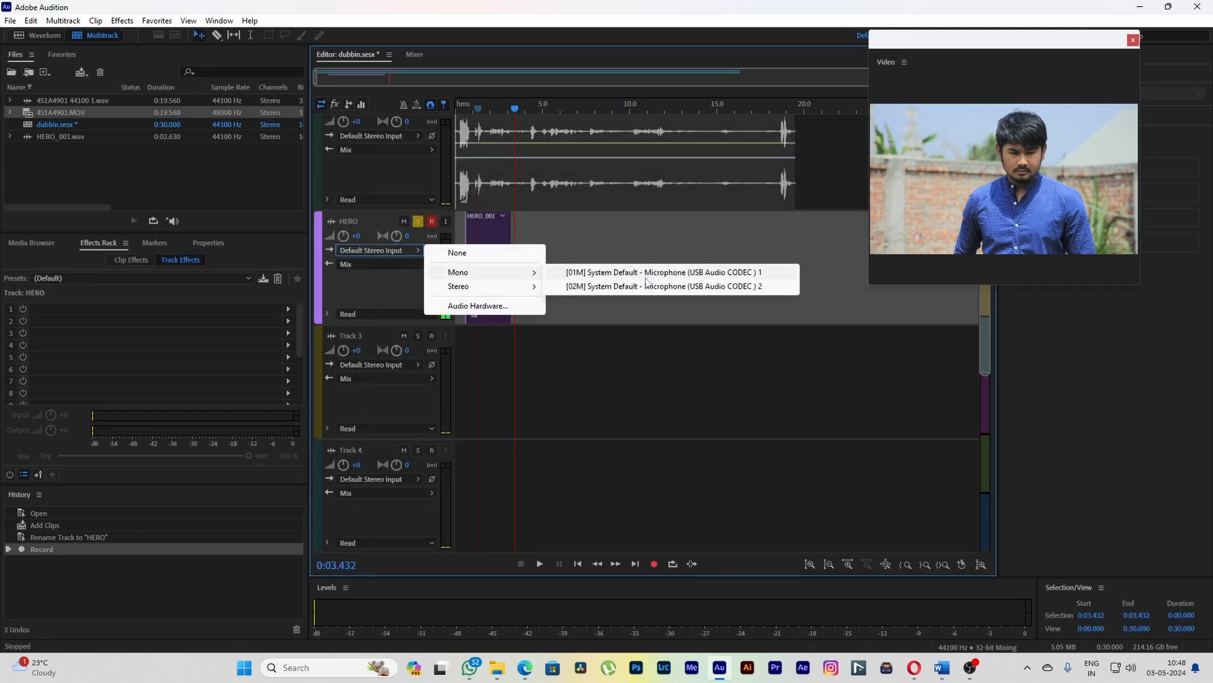
left_click(656, 346)
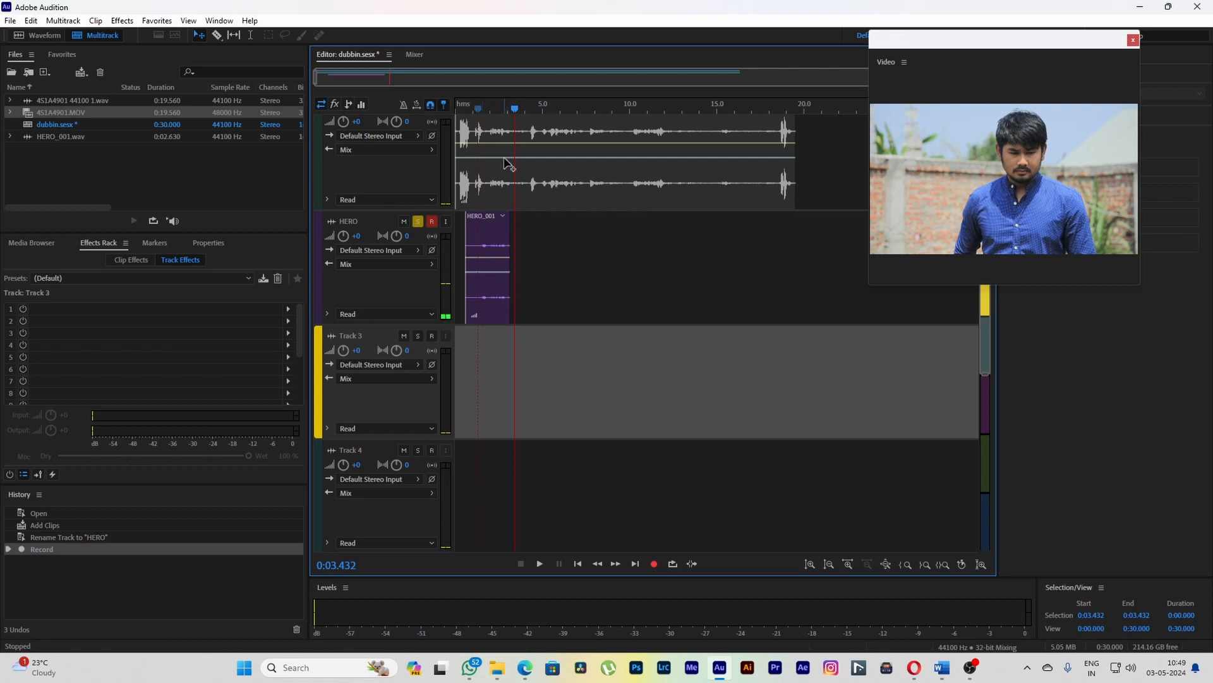
left_click(488, 119)
scroll(510, 166, "up", 3)
scroll(582, 218, "up", 2)
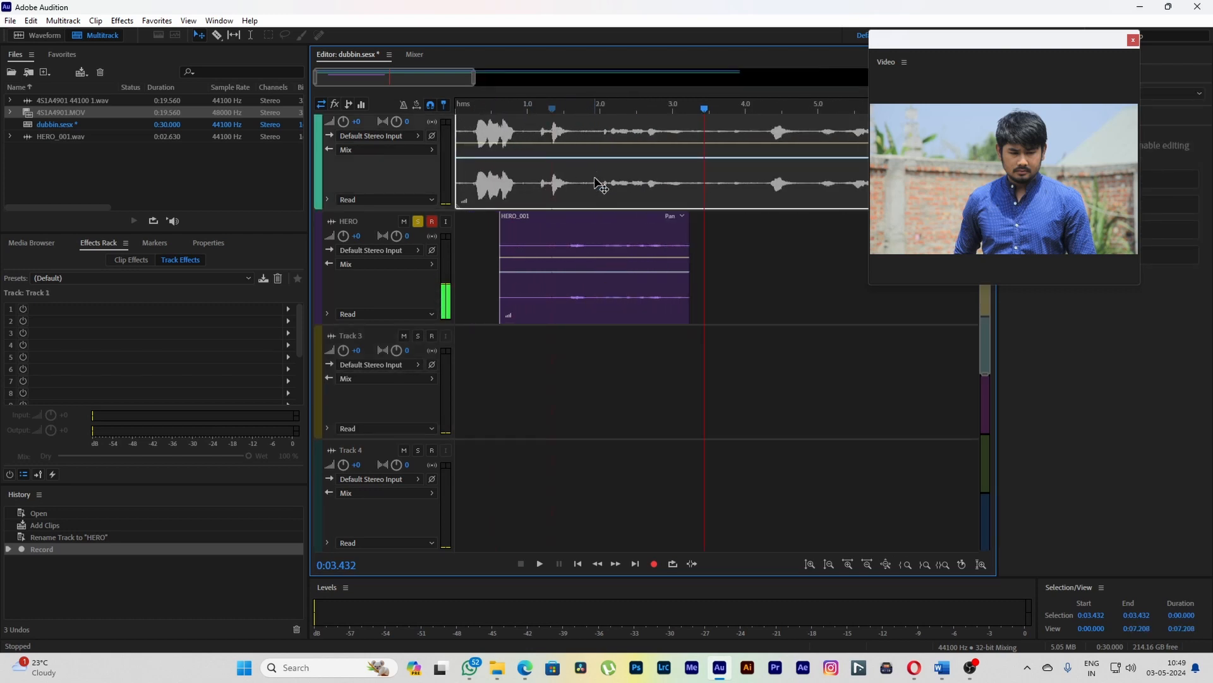
left_click(605, 303)
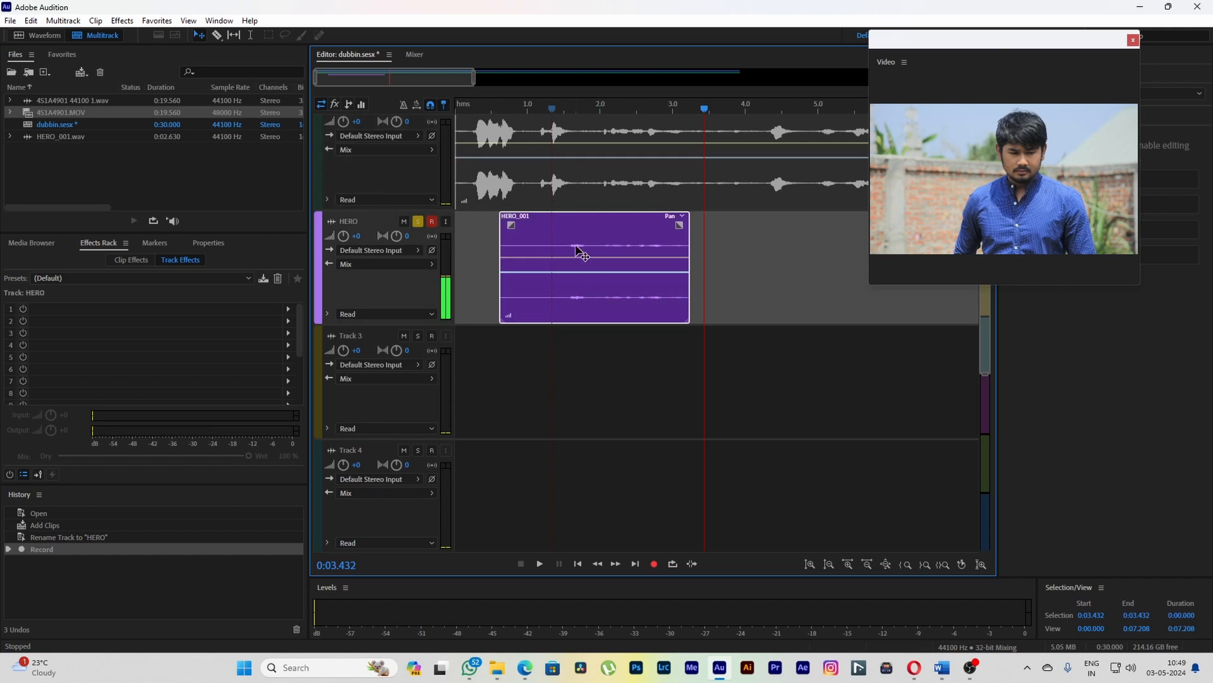
- Set the HERO track's input to mono [01M] System Default - Microphone (USB Audio CODEC) 1
left_click(407, 250)
mouse_move(468, 272)
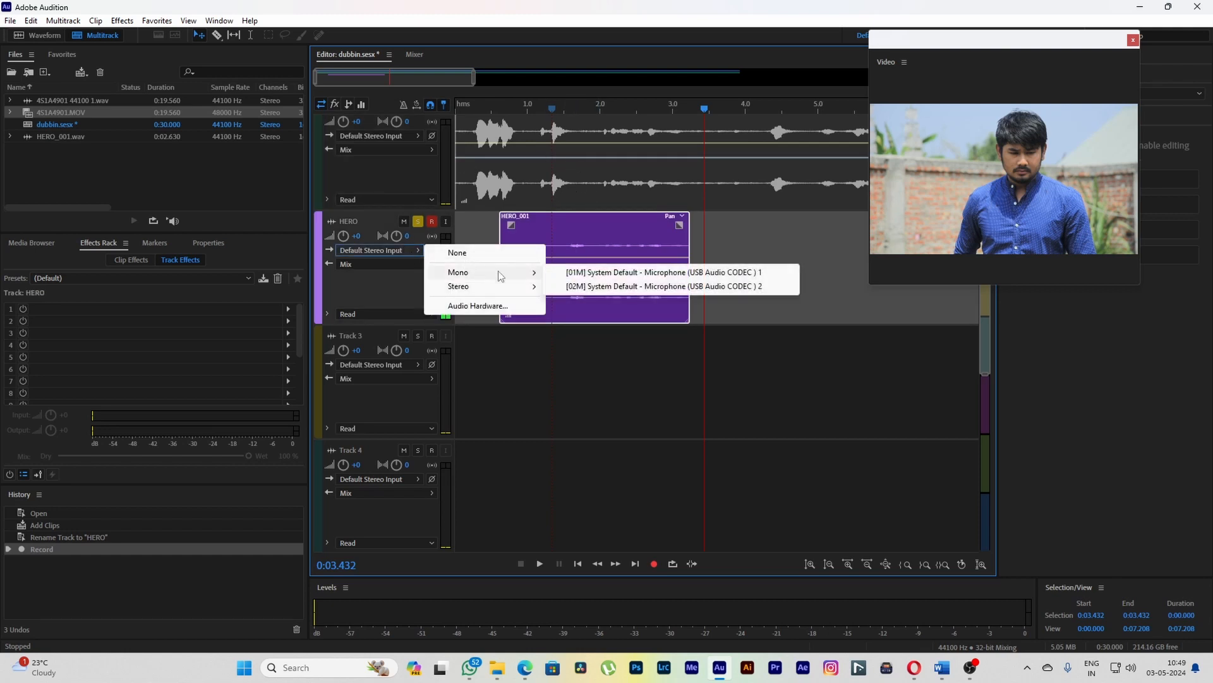
left_click(556, 273)
left_click(464, 266)
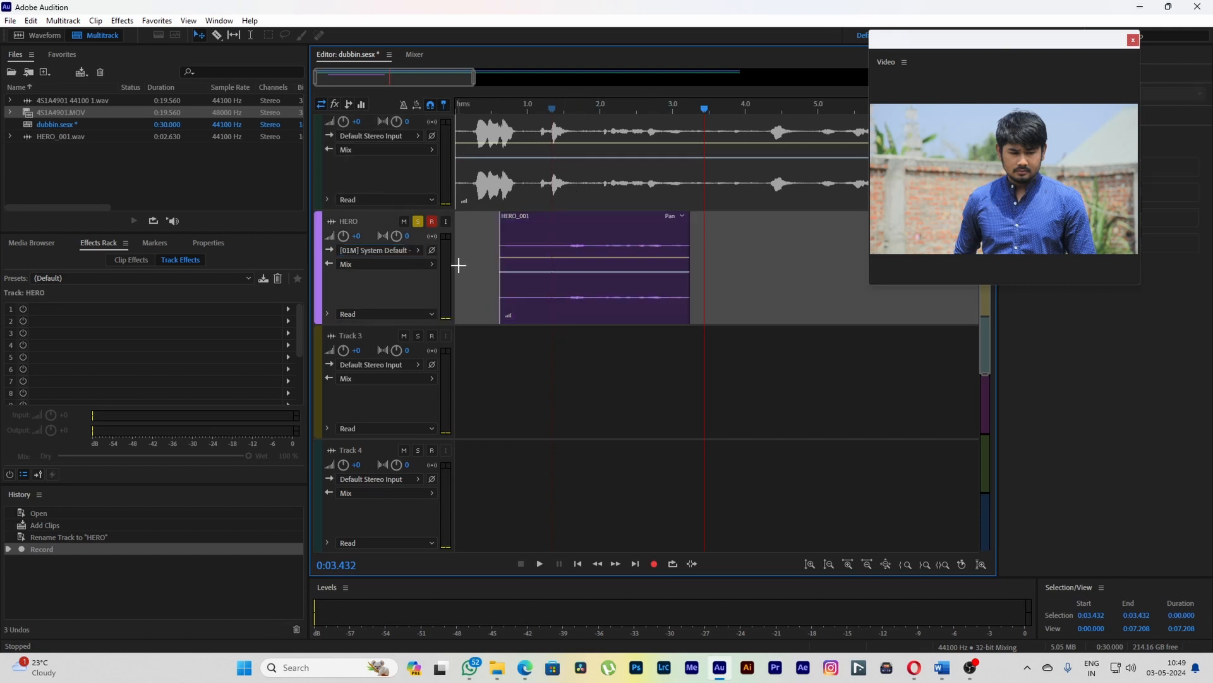
- Place the playhead just after the recorded stereo clip and check the default input in the Audio Hardware preferences
left_click(619, 257)
left_click(694, 108)
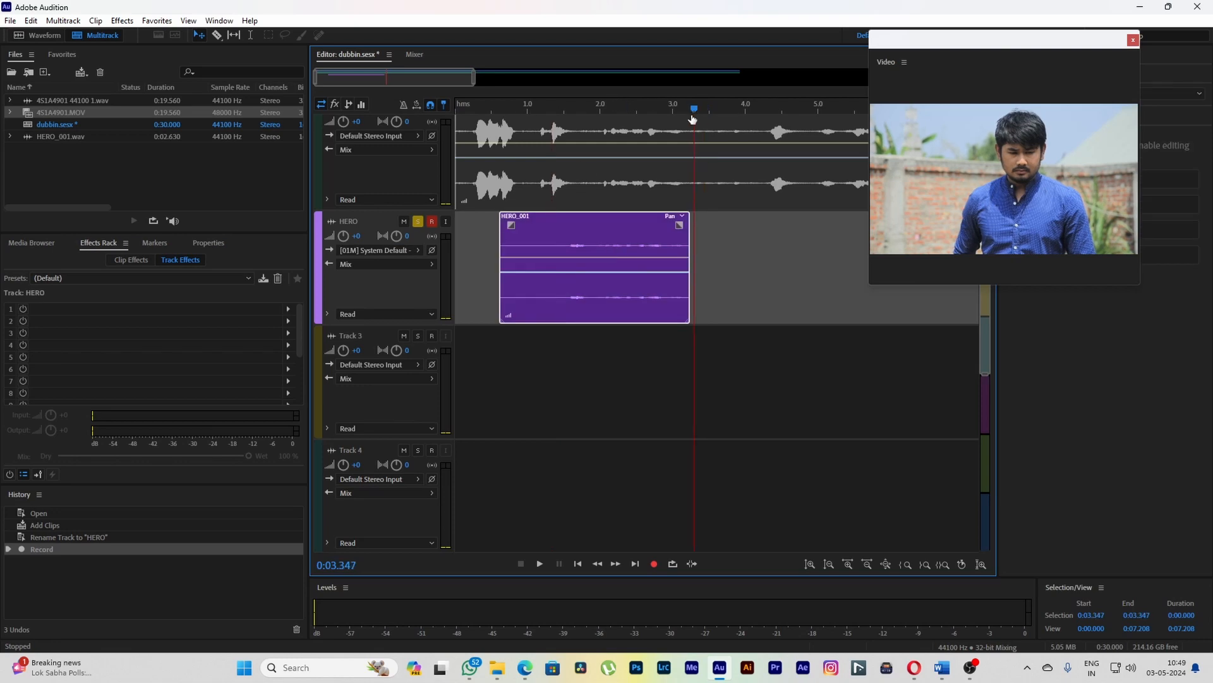
left_click(31, 20)
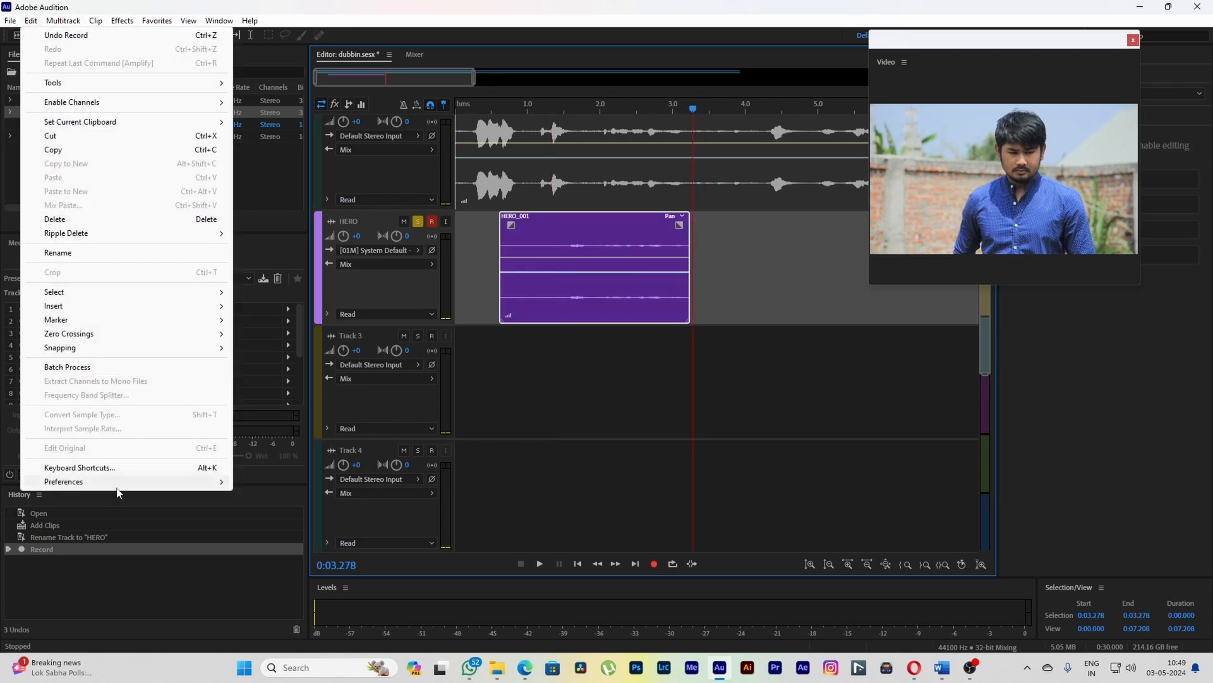
mouse_move(127, 481)
left_click(326, 303)
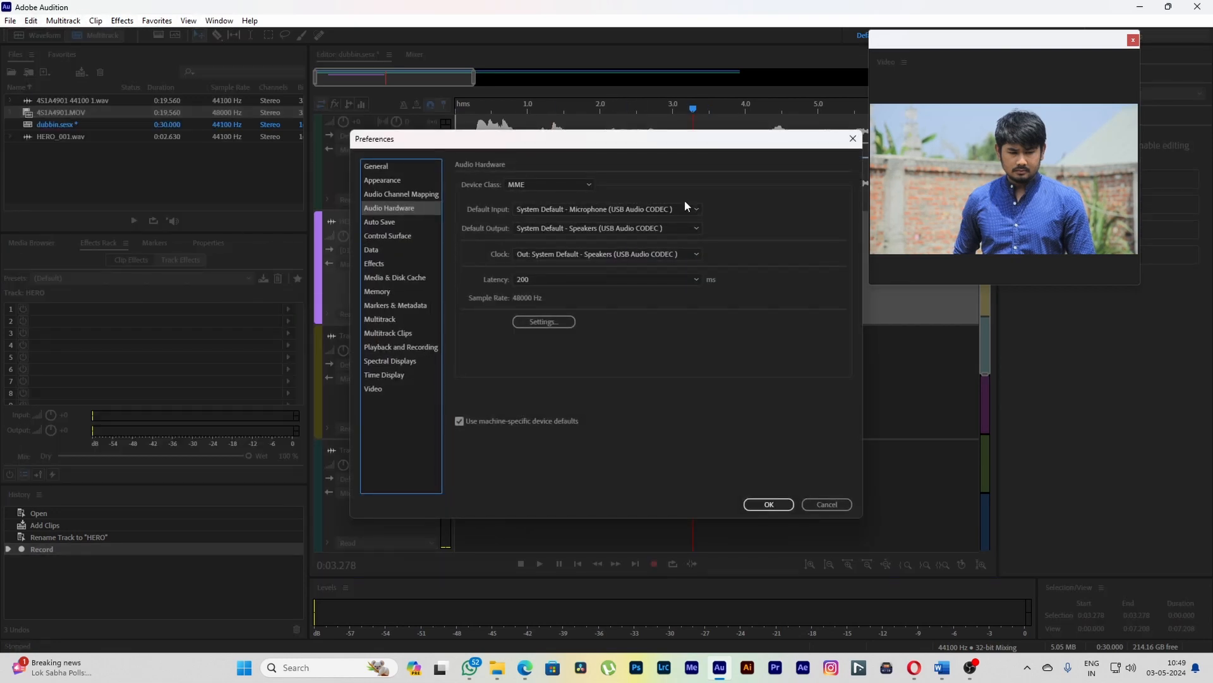
left_click(782, 507)
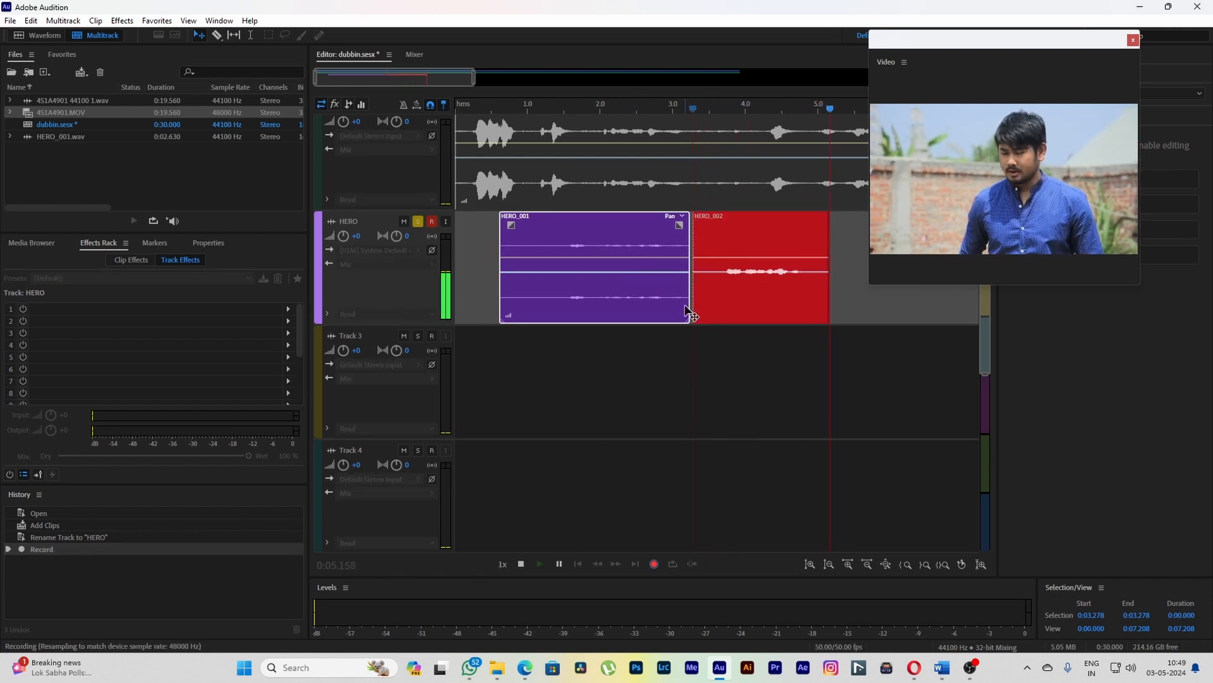
- Record a short mono take on the HERO track right after the stereo clip and play it back
key("space")
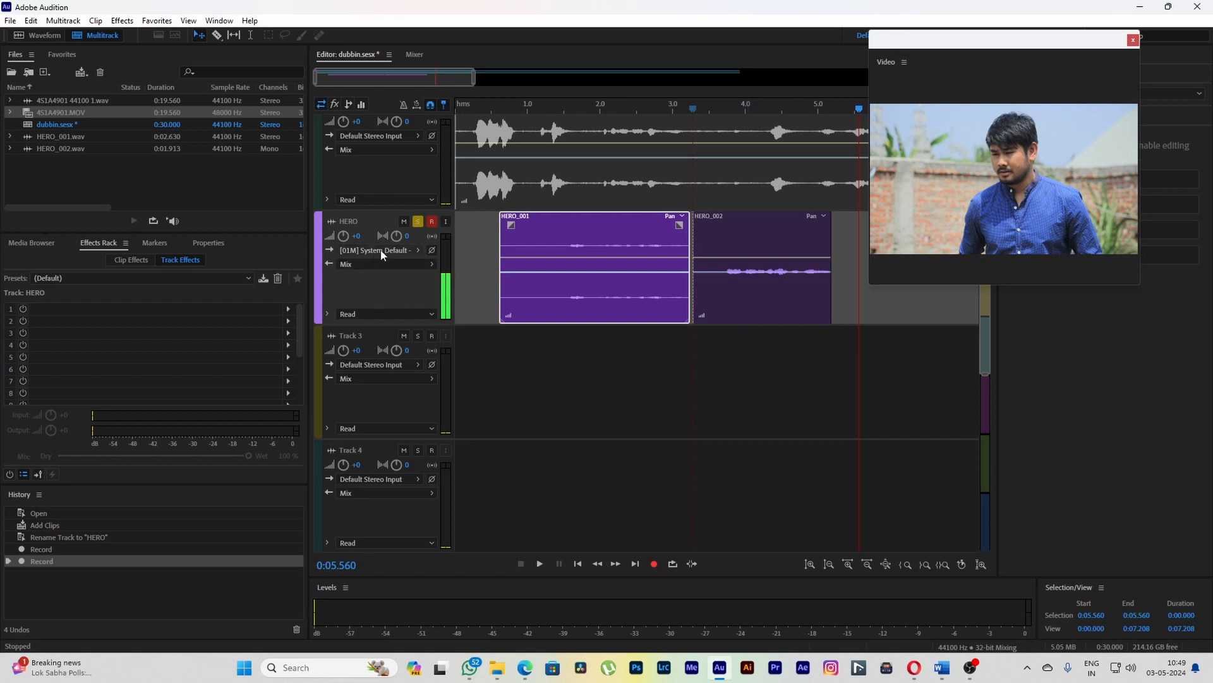
left_click(572, 109)
left_click(721, 111)
key("space")
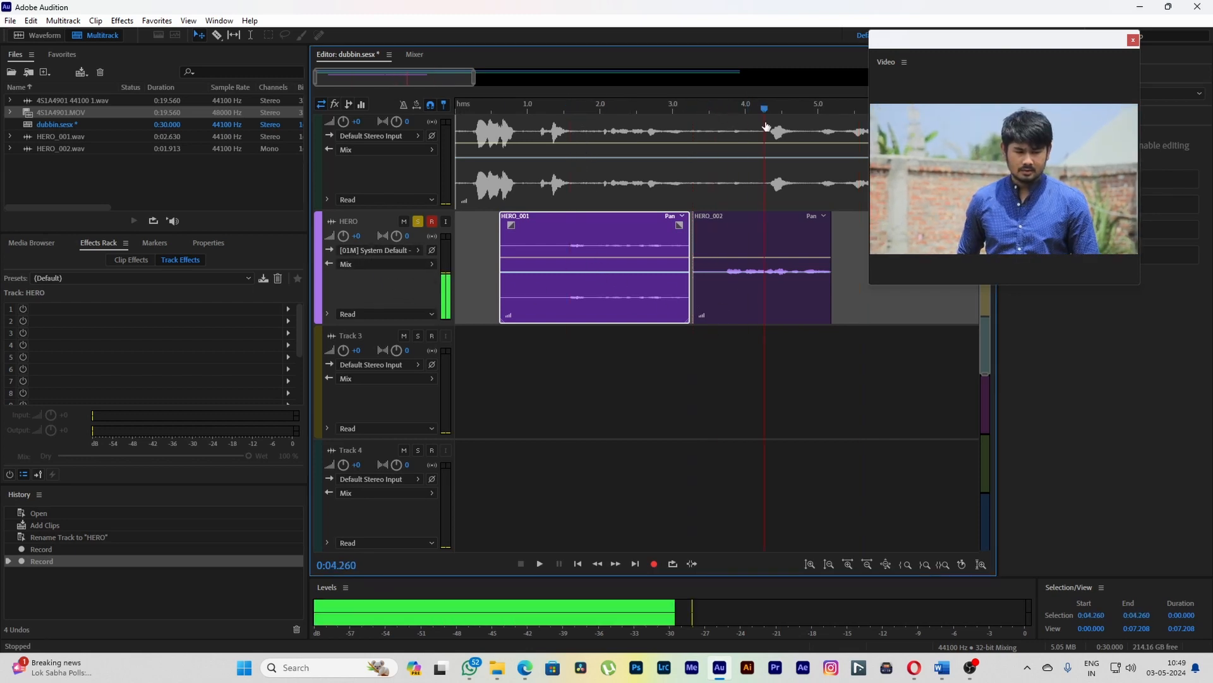
key("space")
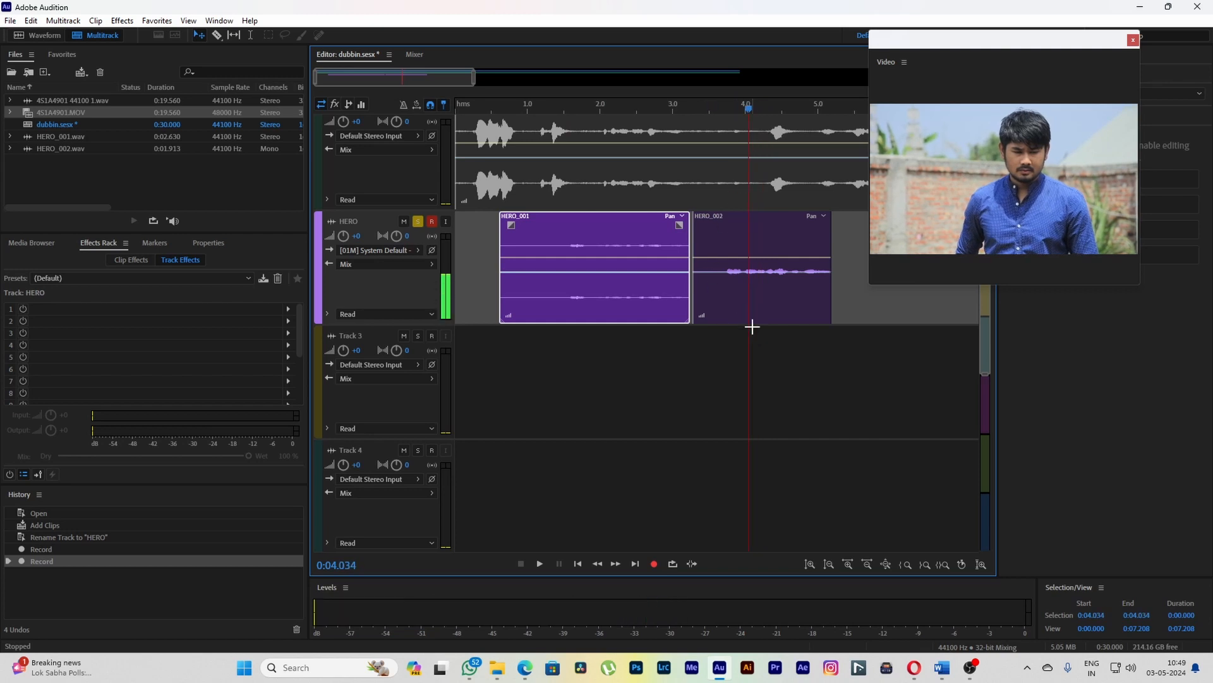
- Compare the stereo and mono clips on the HERO track and shift the mono clip slightly earlier, against the stereo clip
left_click(753, 301)
left_click(603, 246)
left_click(760, 308)
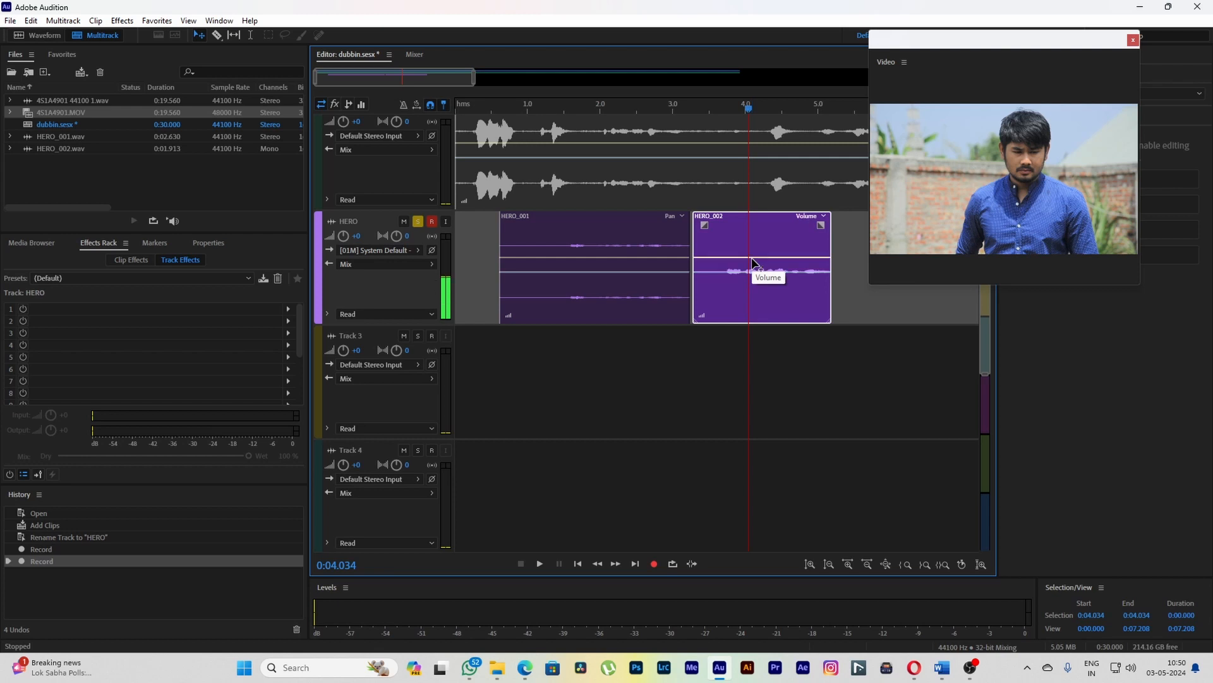
left_click_drag(761, 275, 761, 276)
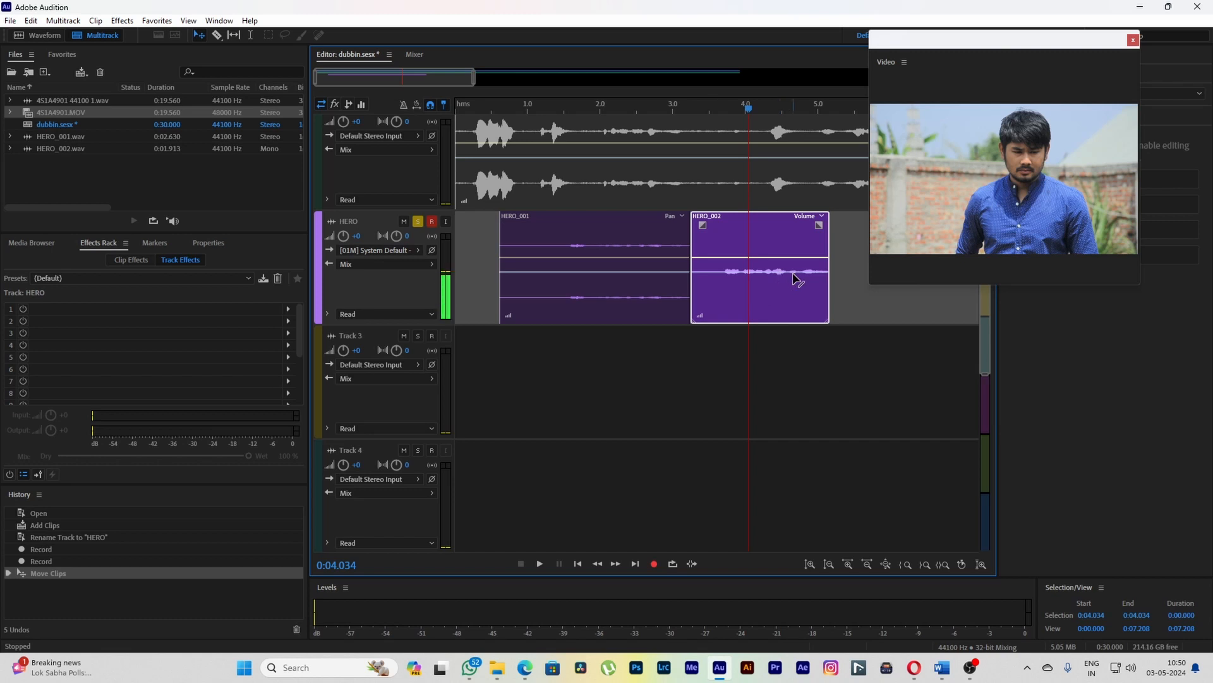
- Delete both the stereo and the mono test clips from the HERO track
left_click(626, 294)
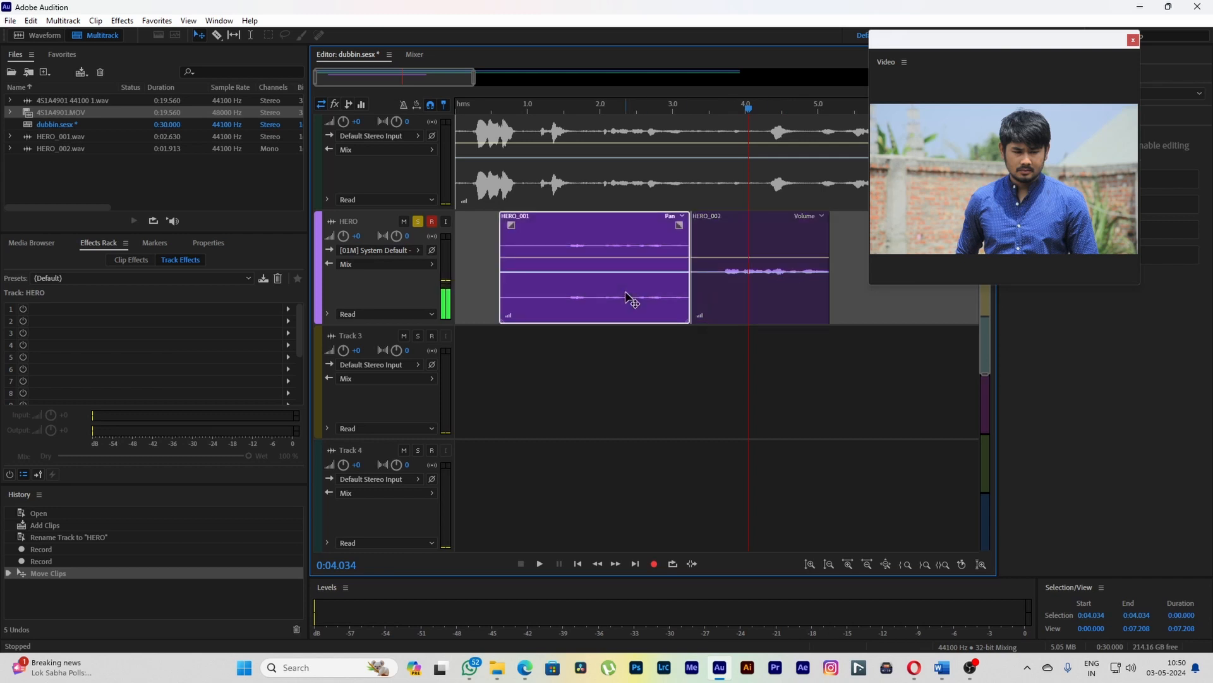
key("Delete")
left_click(738, 314)
key("Delete")
- Move the playhead to about 0:04.07 and disarm the HERO track
left_click_drag(748, 136, 698, 136)
scroll(689, 120, "down", 3)
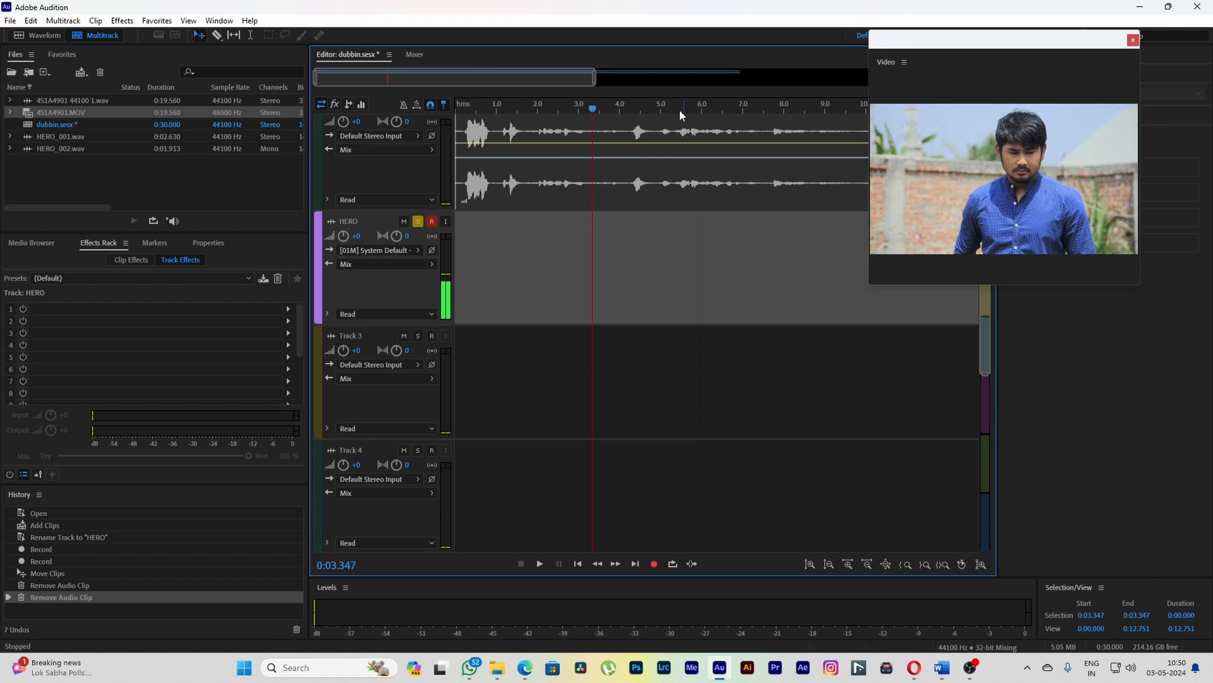
left_click(581, 103)
left_click(433, 221)
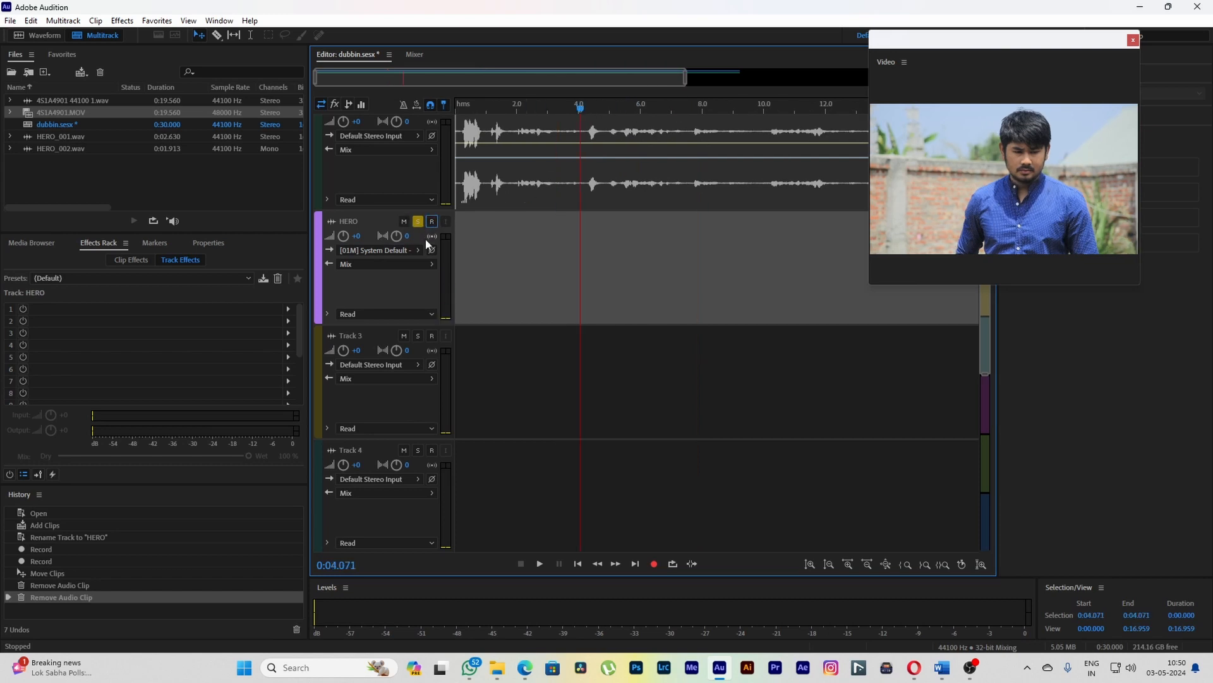
- Turn off solo on the HERO track and listen to the original dialogue from about 0:04.07
left_click(418, 222)
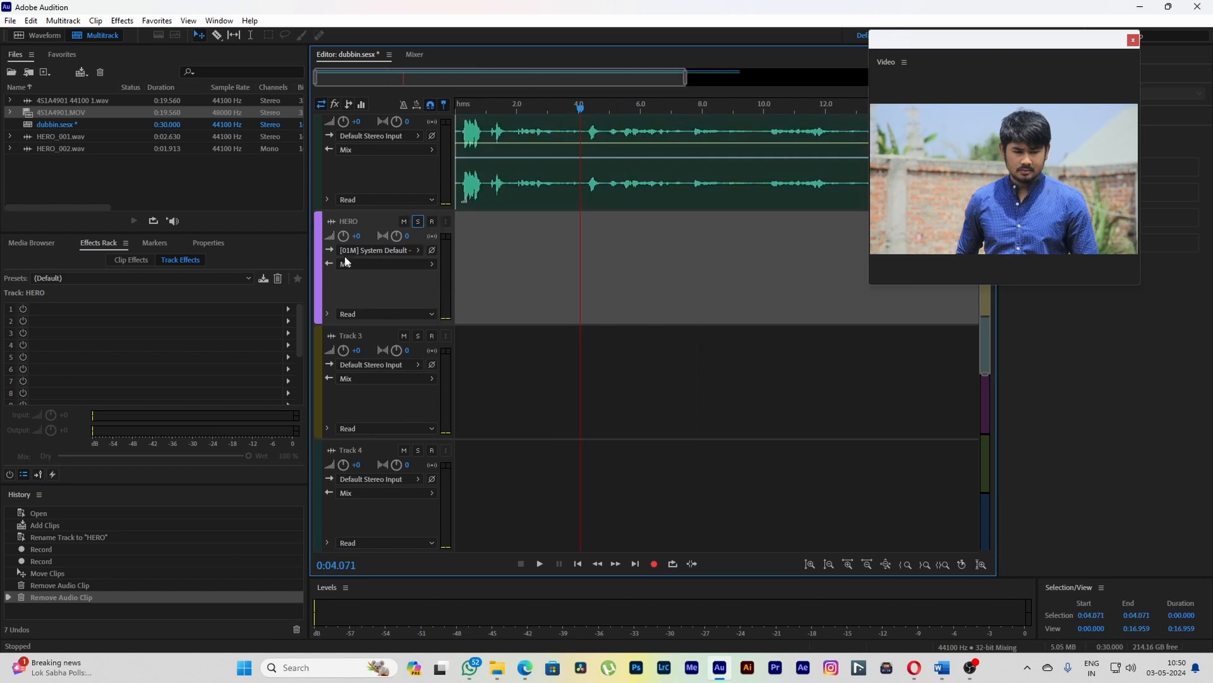
key("space")
left_click_drag(605, 89, 676, 88)
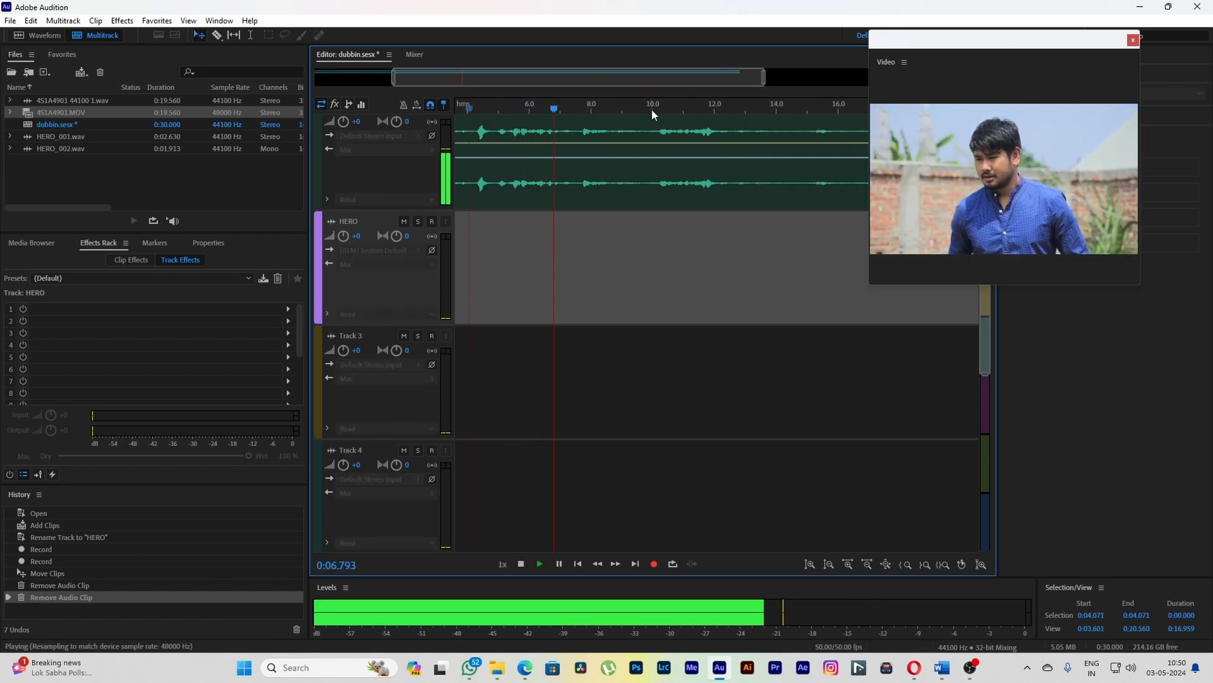
key("space")
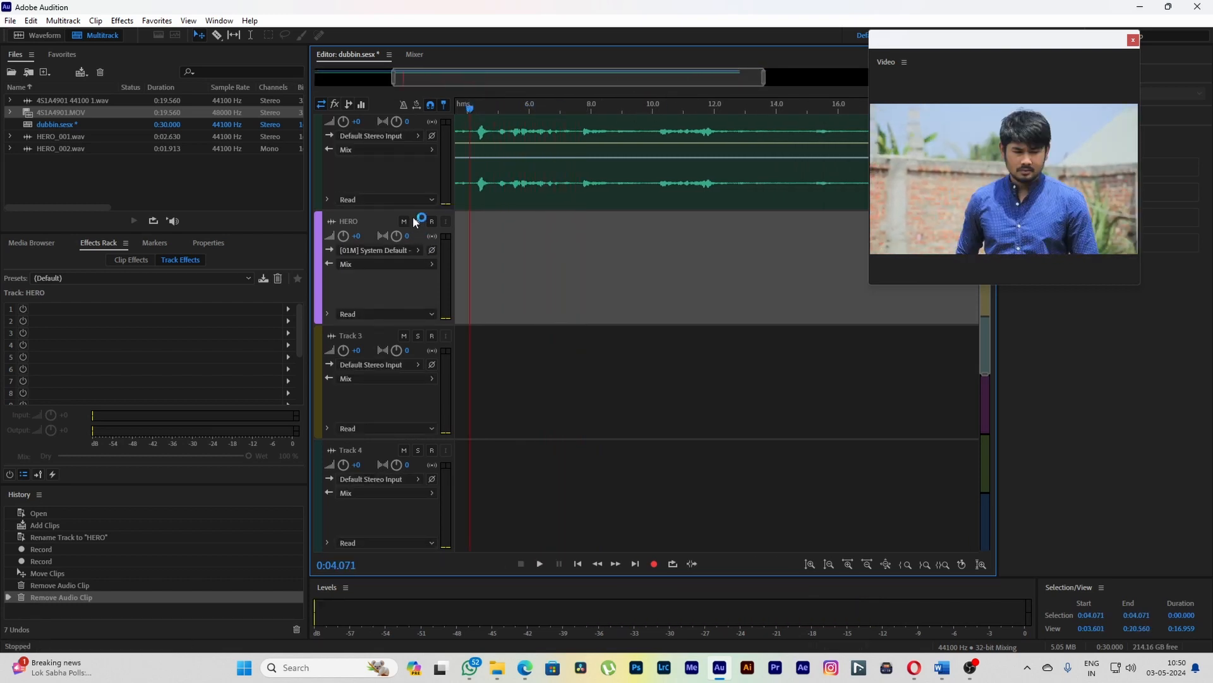
- Solo and arm the HERO track and record the first dubbed line from about 0:04.07, roughly 3.7 s long
left_click(418, 221)
left_click(418, 222)
left_click(418, 223)
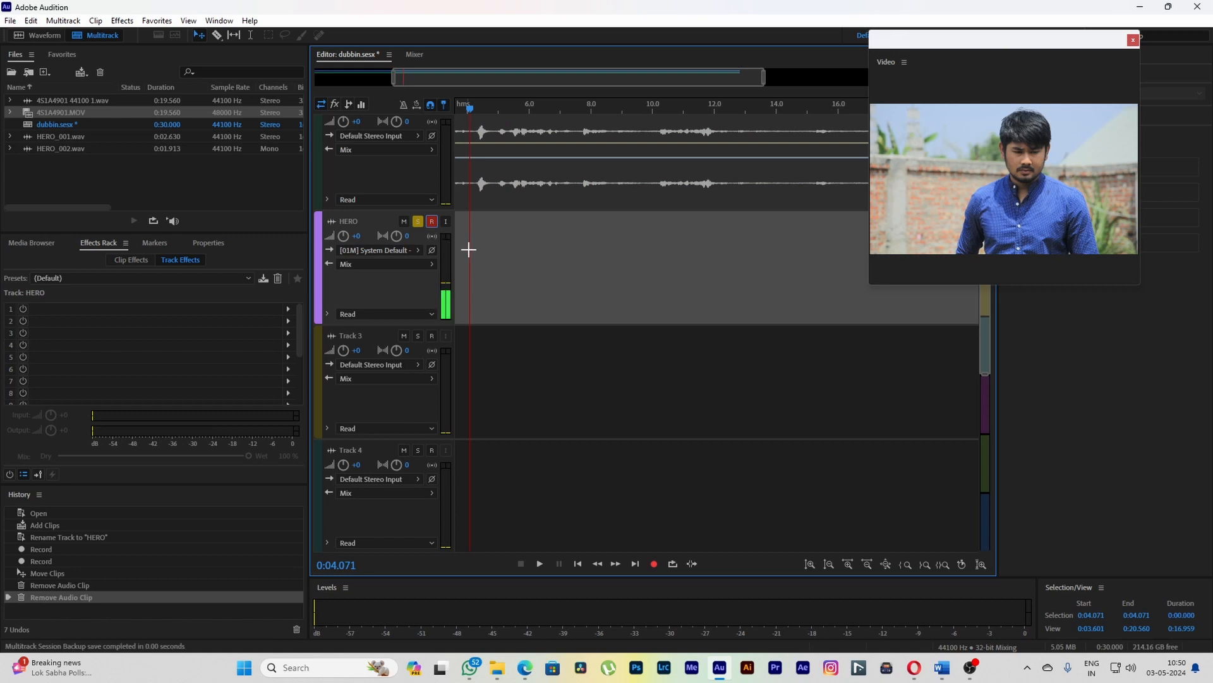
left_click(654, 564)
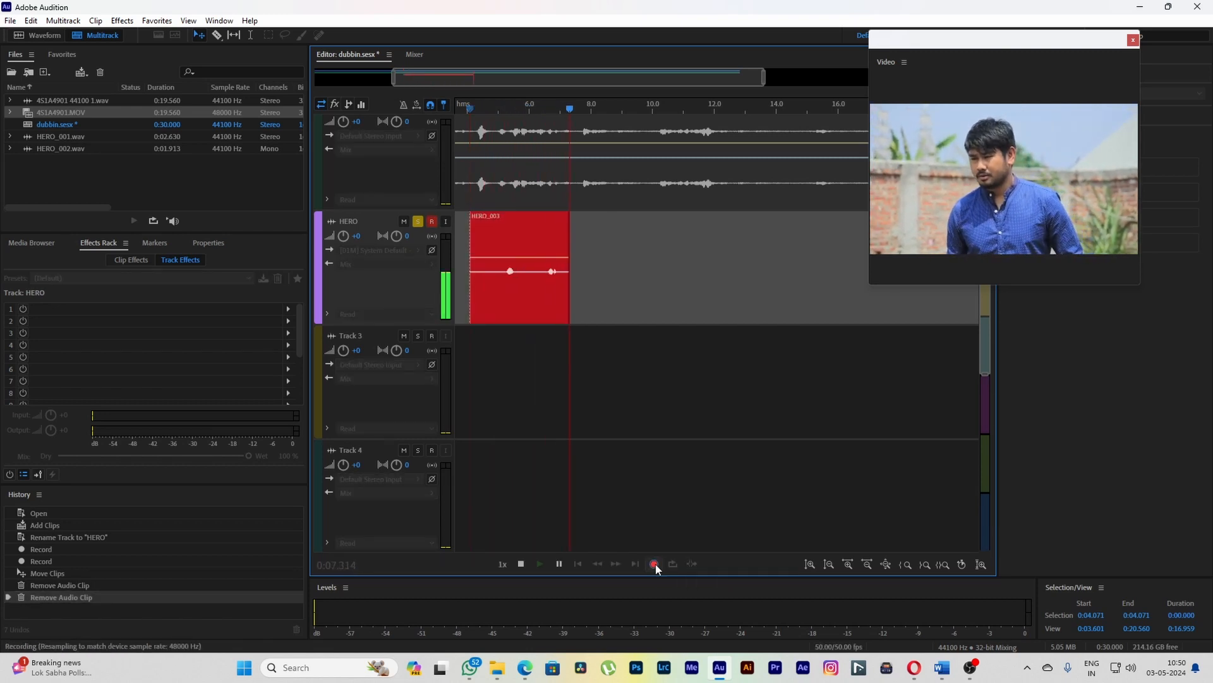
left_click(655, 564)
- Play back the new HERO take while moving the floating video preview away from the timeline and enlarging it
left_click(495, 109)
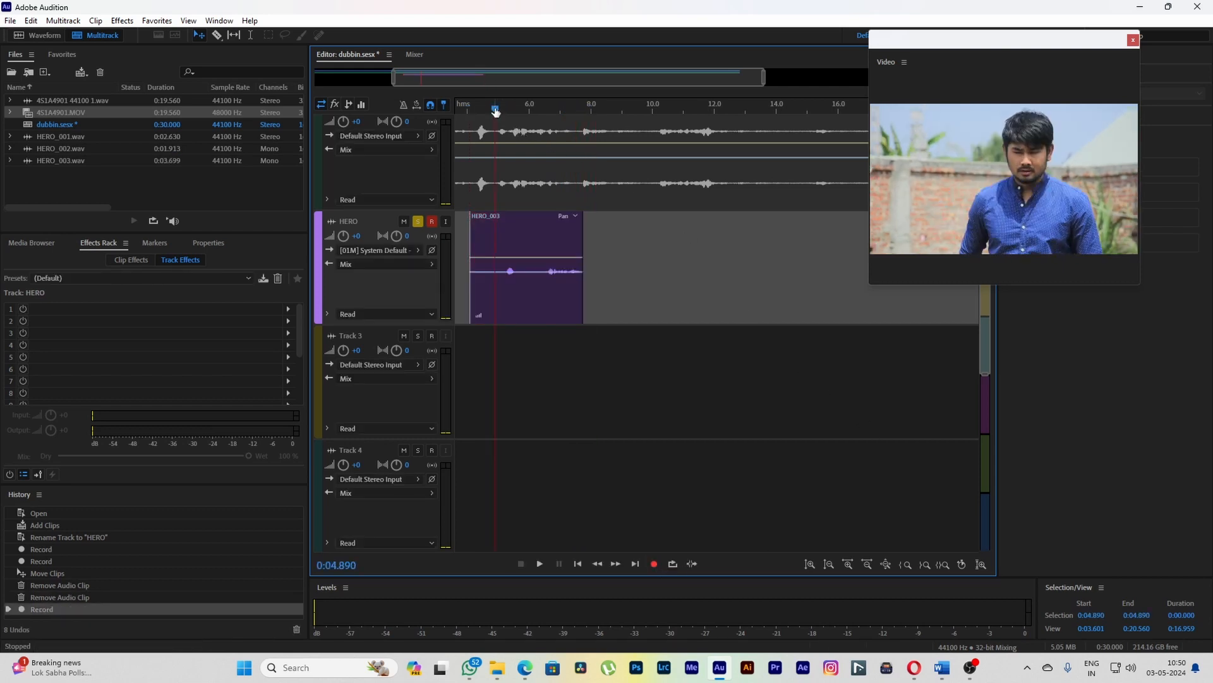
key("space")
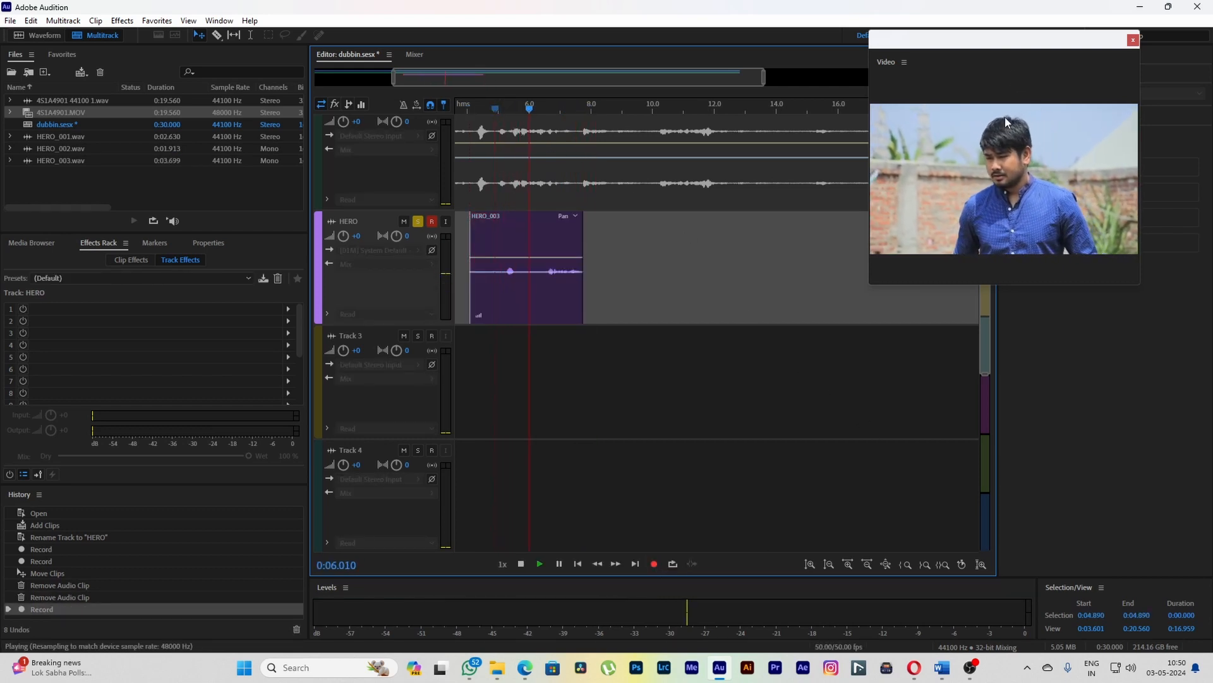
left_click_drag(1003, 39, 272, 38)
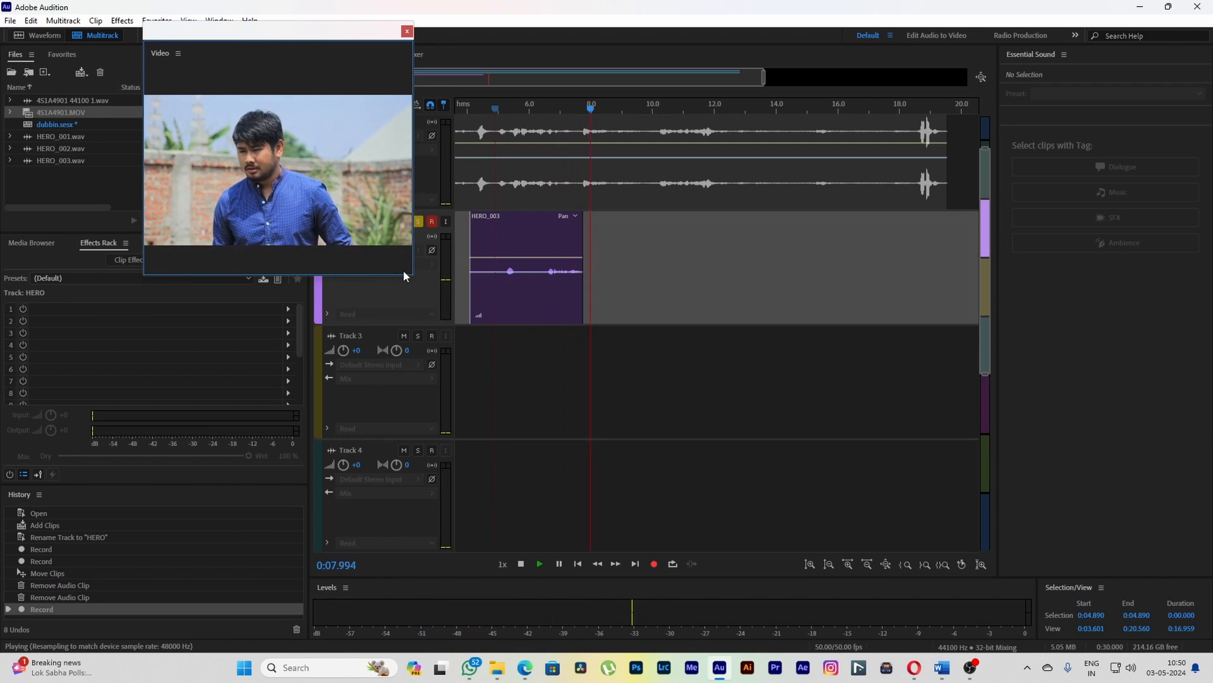
left_click_drag(413, 275, 457, 407)
key("space")
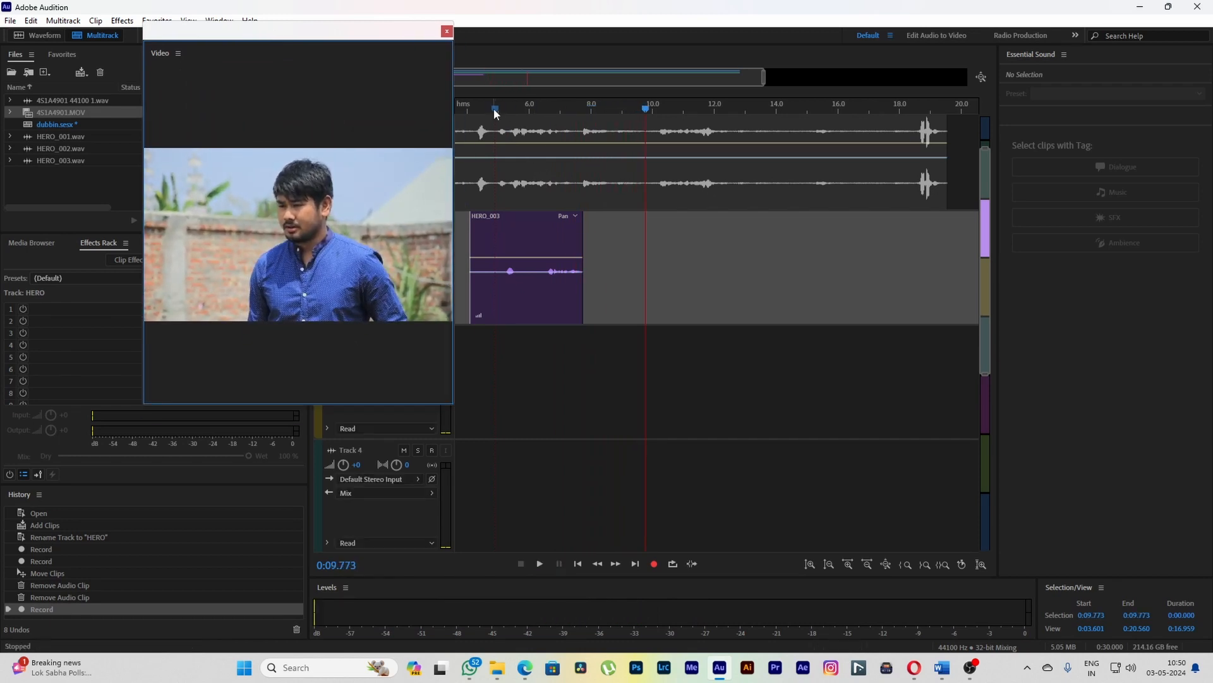
left_click(491, 110)
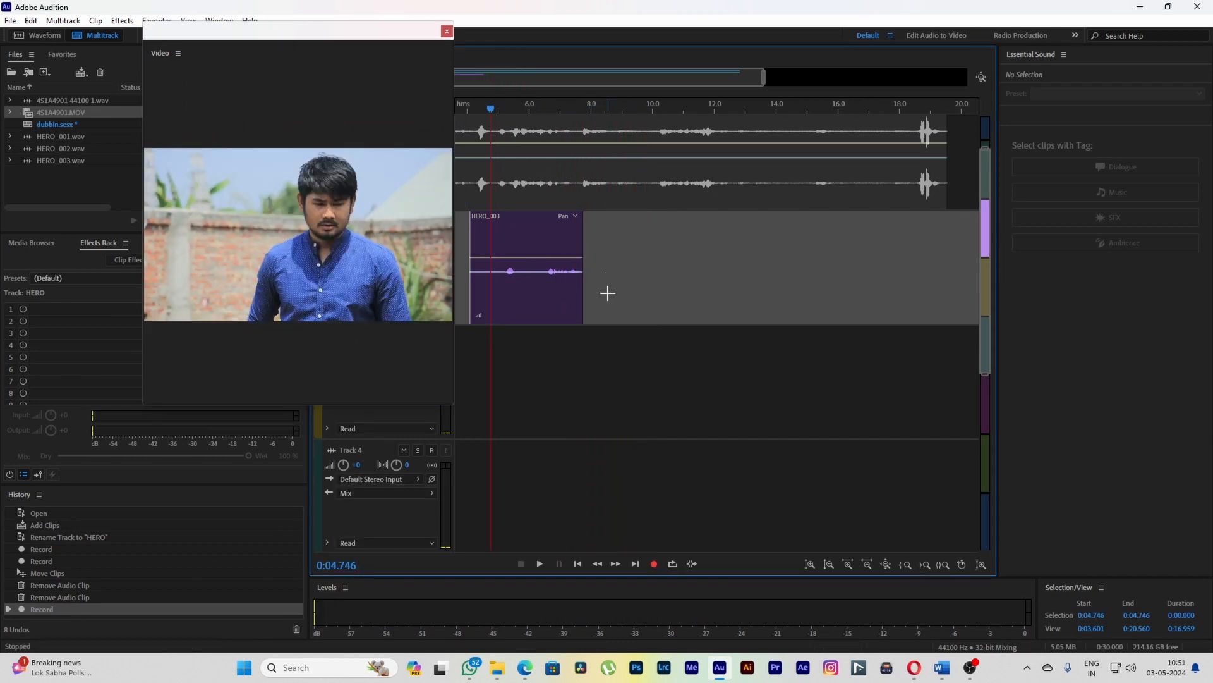
left_click_drag(398, 46, 340, 58)
- Raise the clip gain of the recorded take on the HERO track to 11.7 dB
left_click(483, 110)
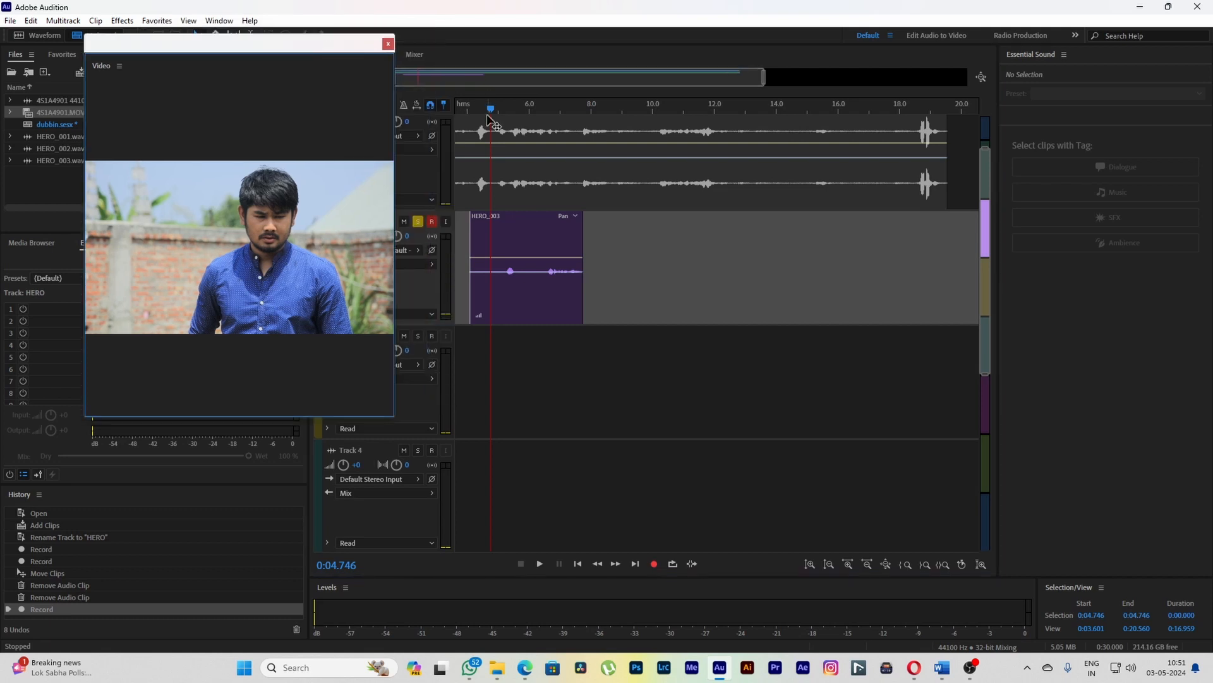
key("equal")
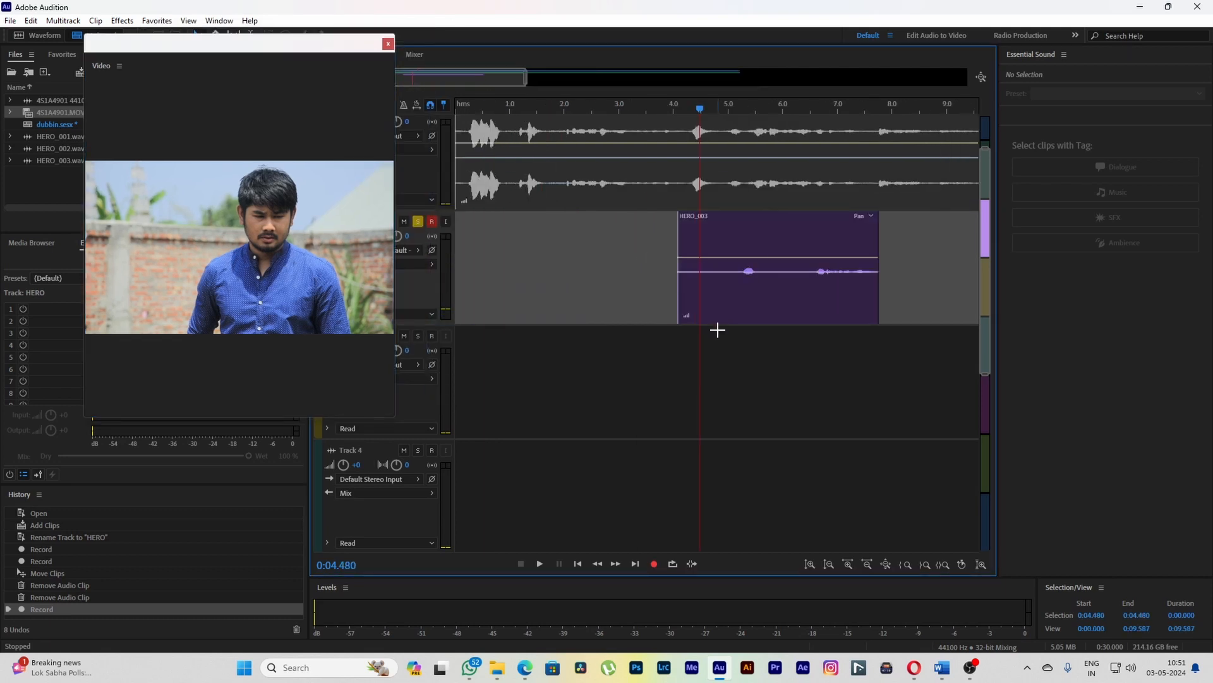
key("equal")
key("minus")
key("minus")
key("minus")
key("equal")
key("equal")
key("equal")
key("minus")
key("minus")
left_click_drag(643, 80, 592, 82)
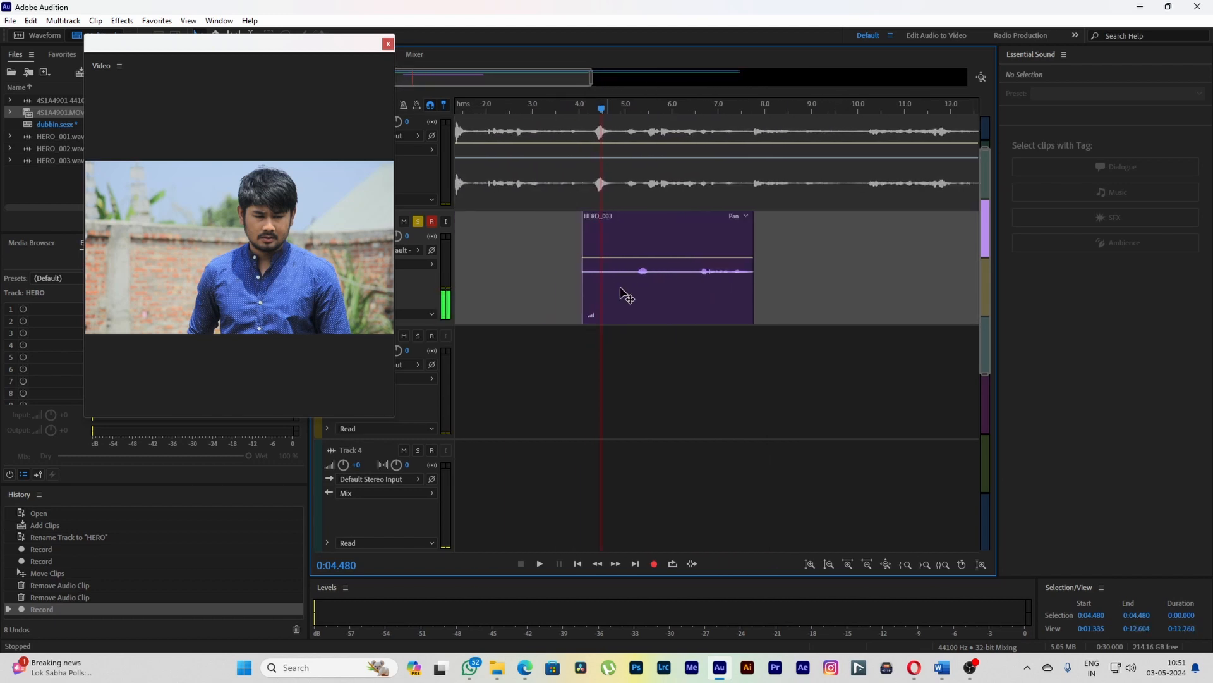
left_click_drag(593, 320, 653, 125)
- Play the boosted HERO take several times against the video, from about 0:04.8 to 0:05.2, to check its sync
left_click(624, 127)
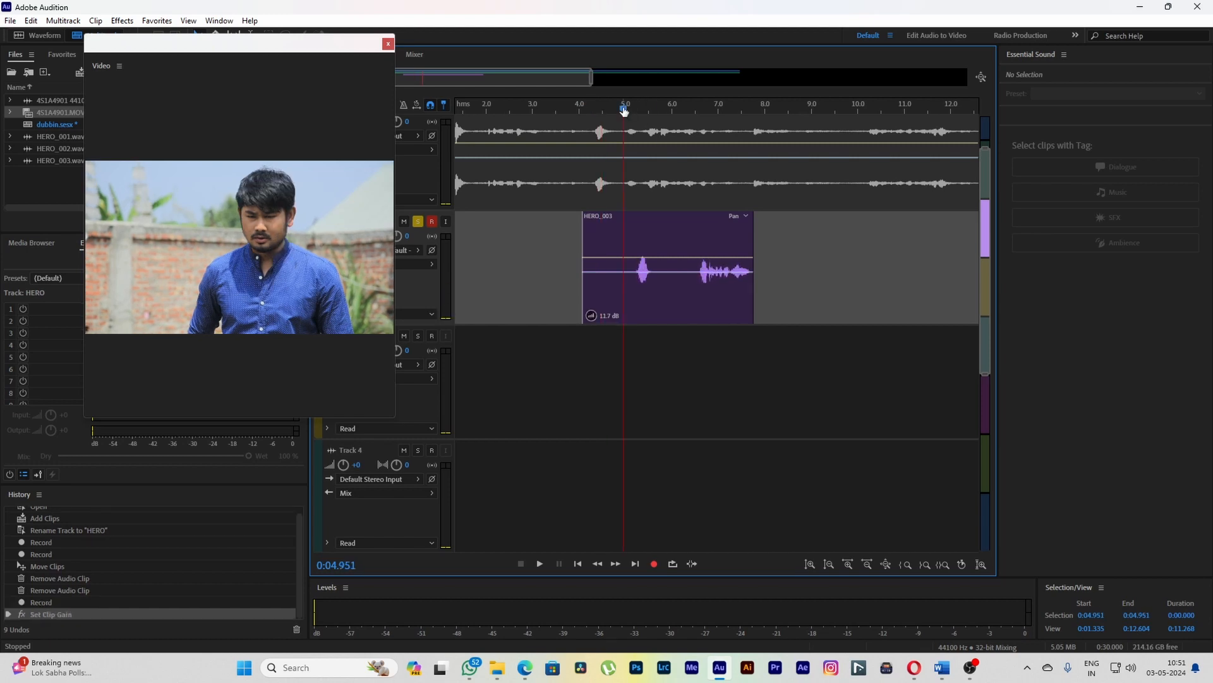
key("space")
key("space")
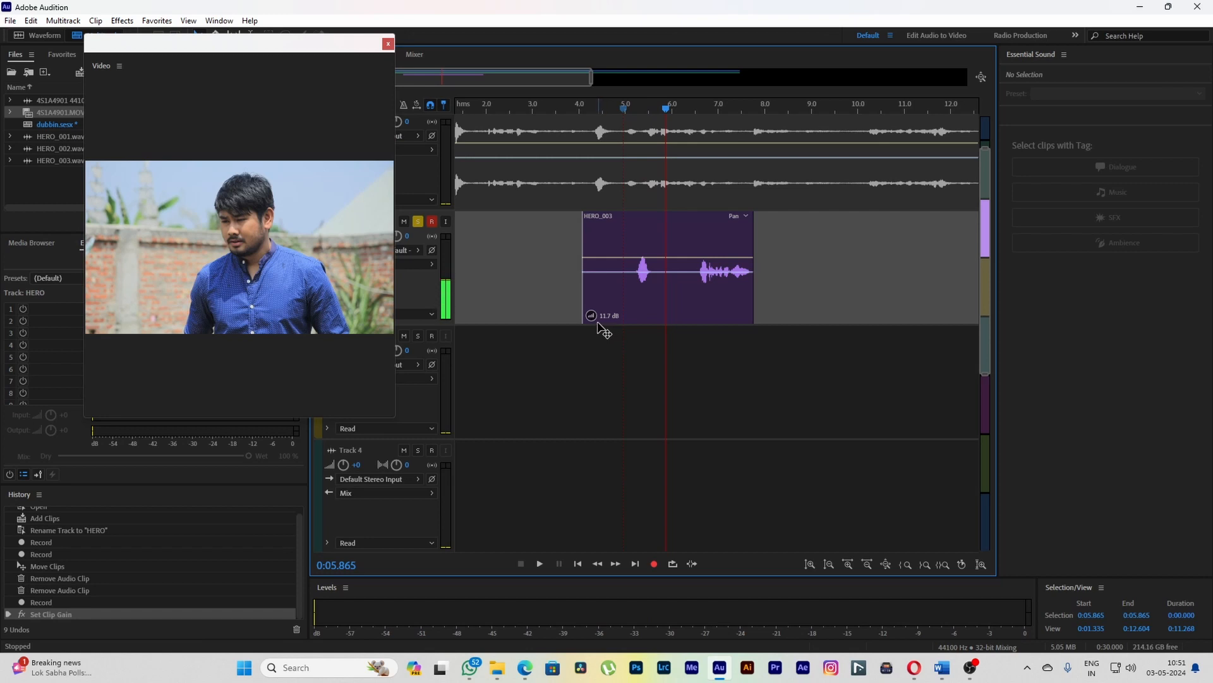
left_click(636, 113)
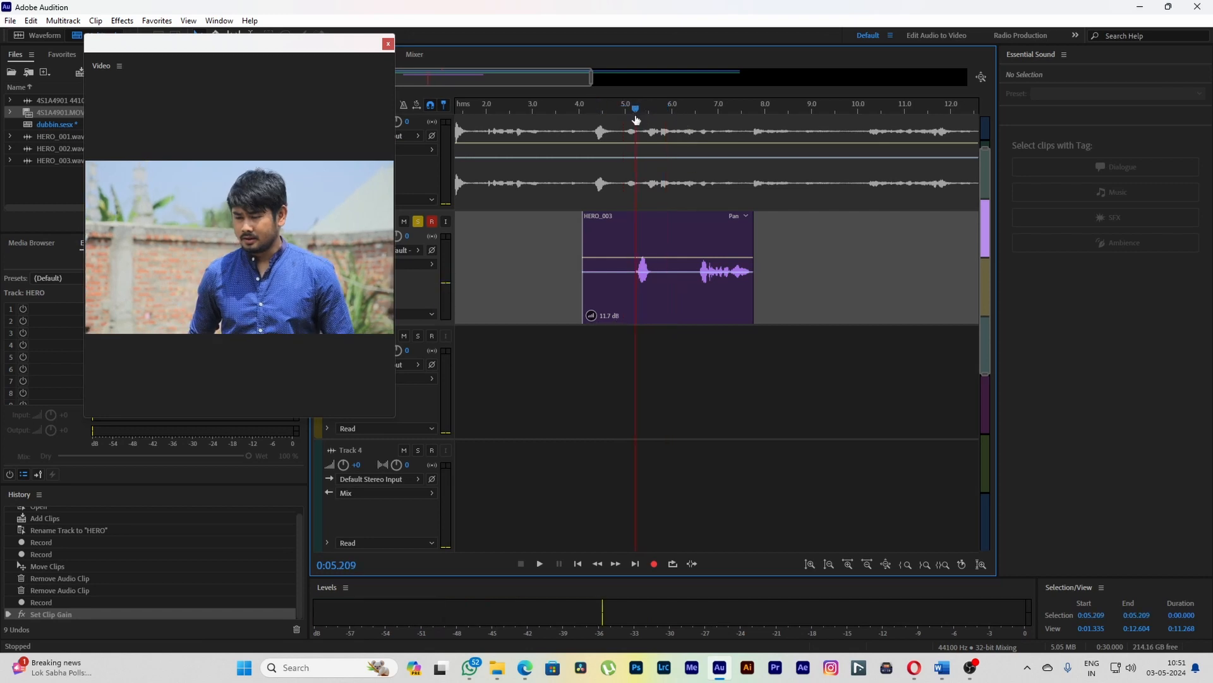
key("space")
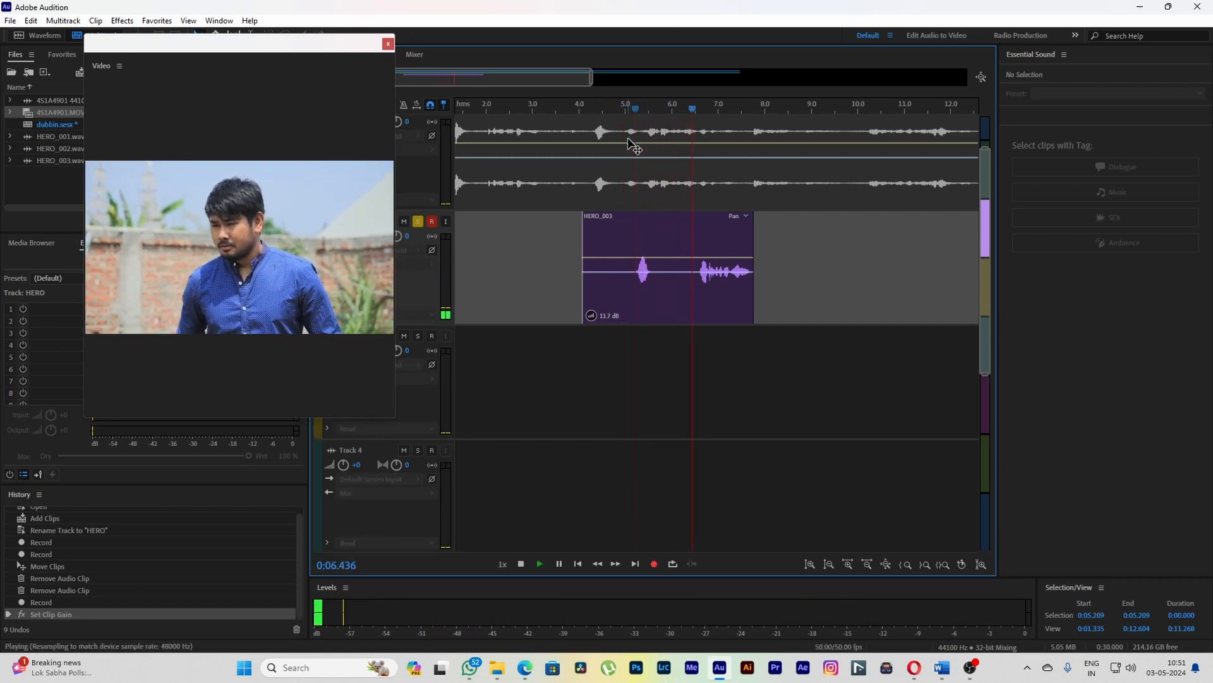
key("space")
left_click(706, 109)
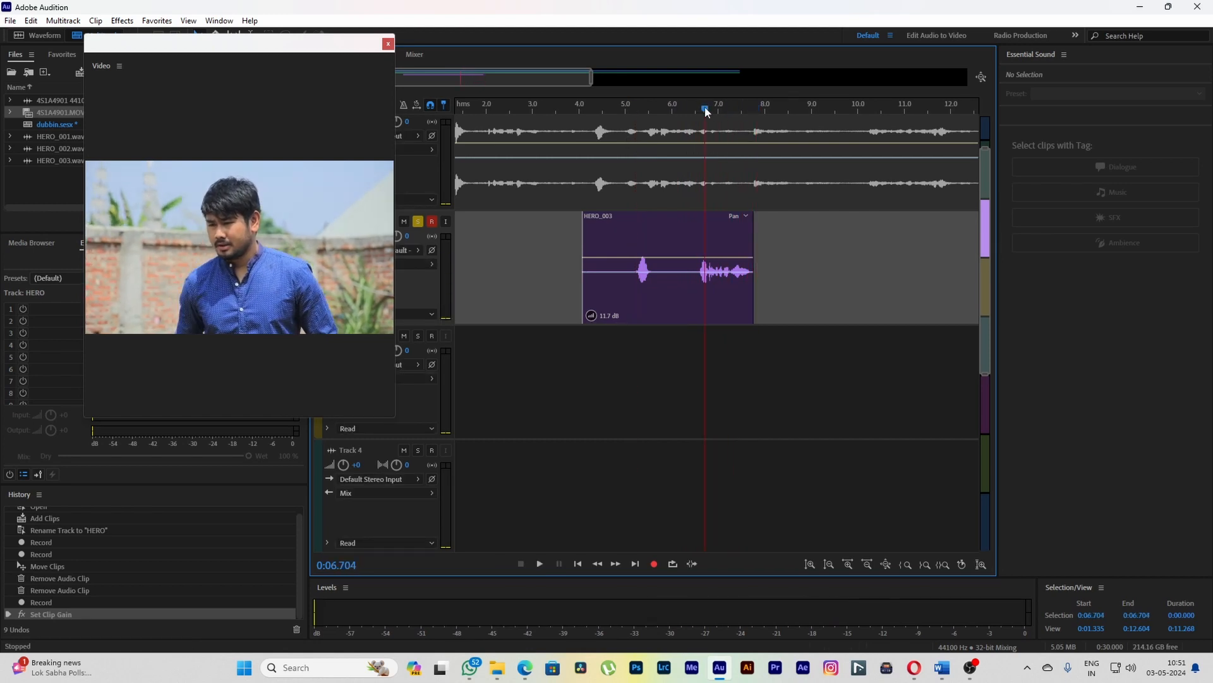
left_click(707, 300)
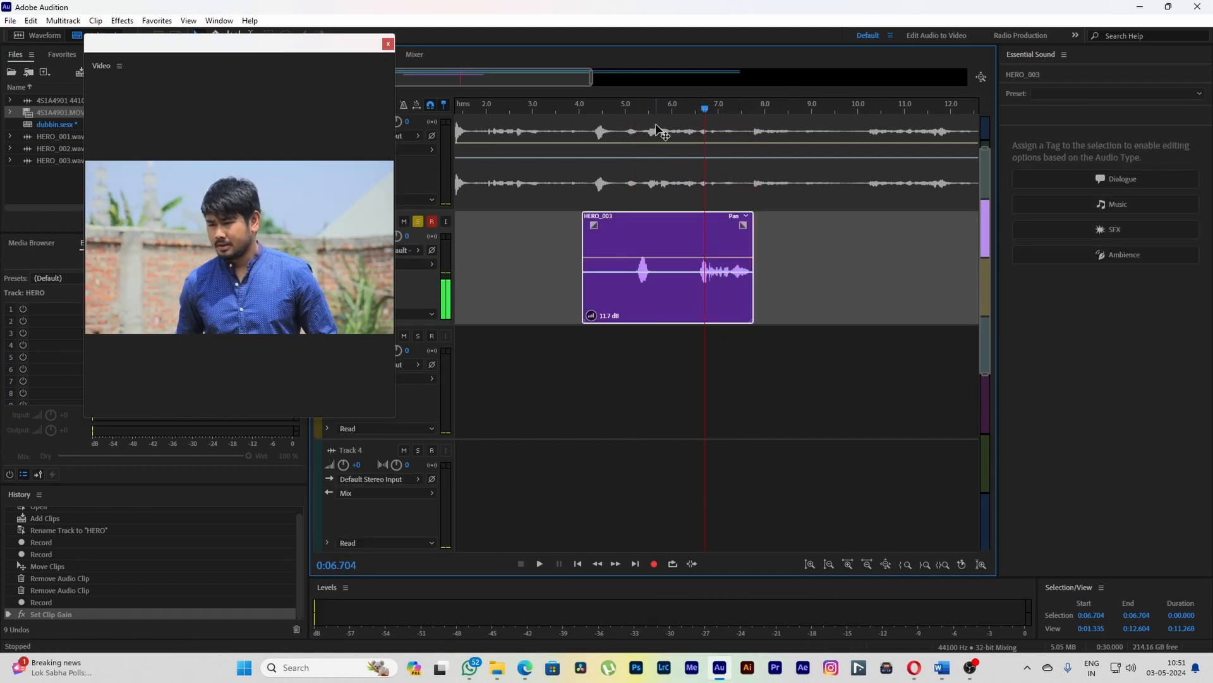
left_click(617, 111)
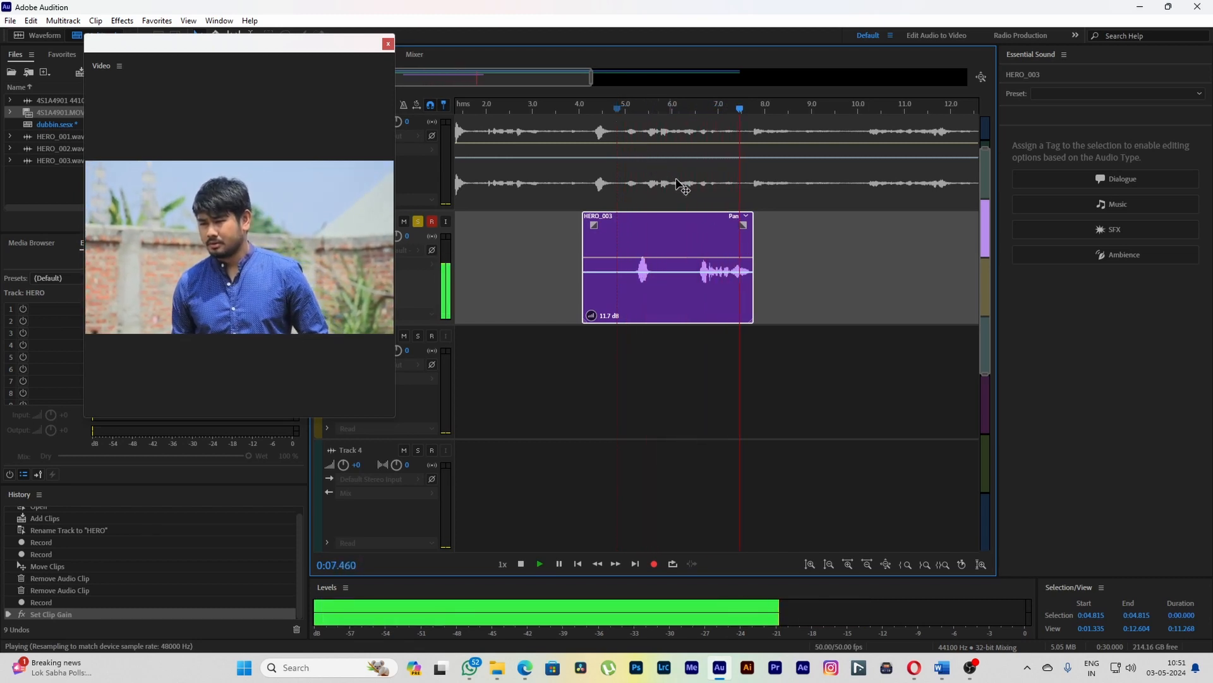
key("space")
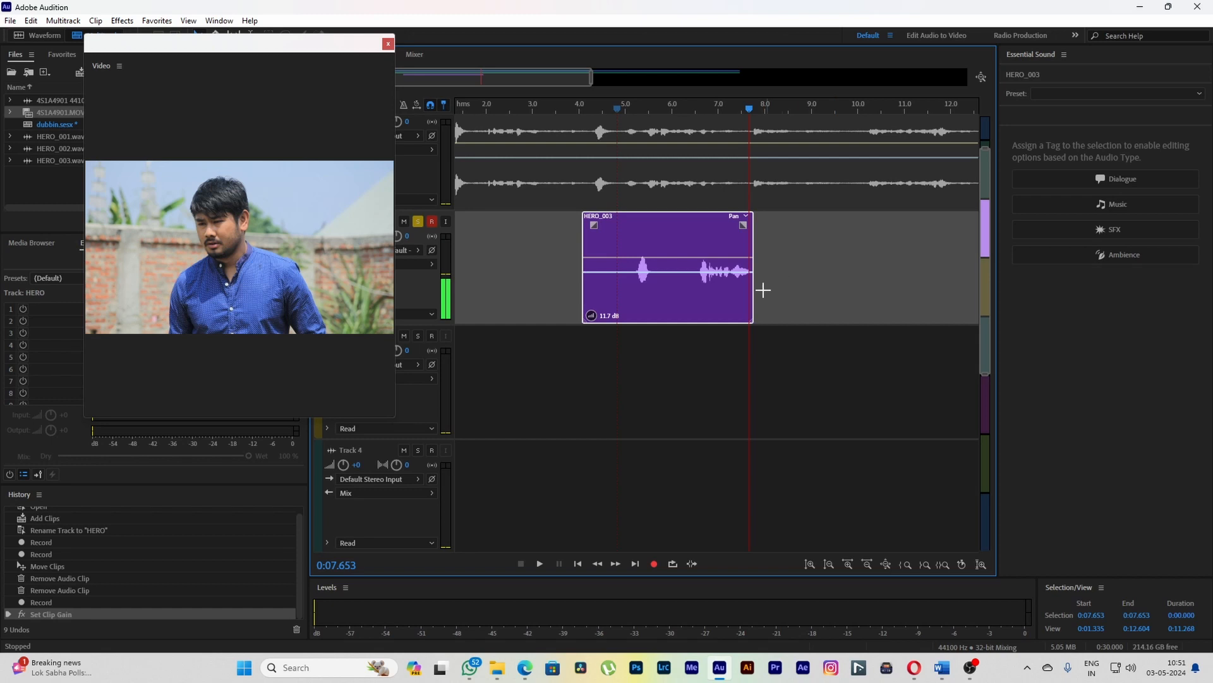
- Copy the boosted take to a spot after the original on the HERO track and delete the copy
left_click_drag(685, 301, 887, 298)
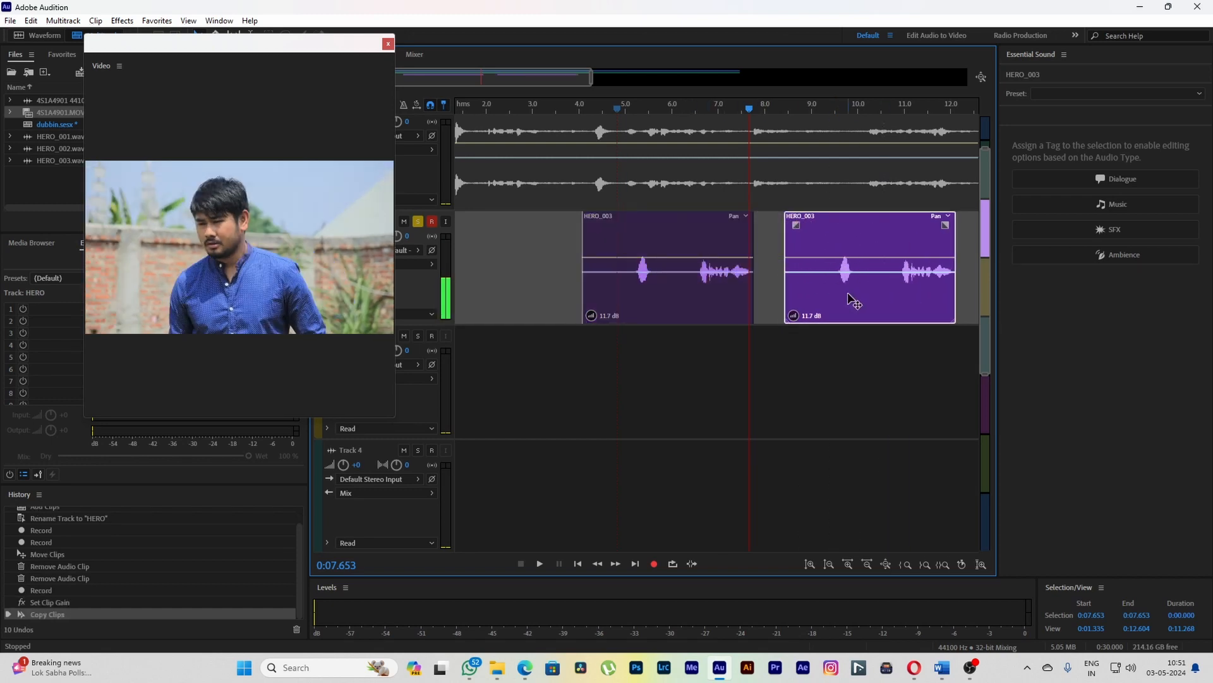
key("Delete")
- Turn off solo on HERO and listen to the original dialogue from about 0:07.97 for the second line
left_click(764, 113)
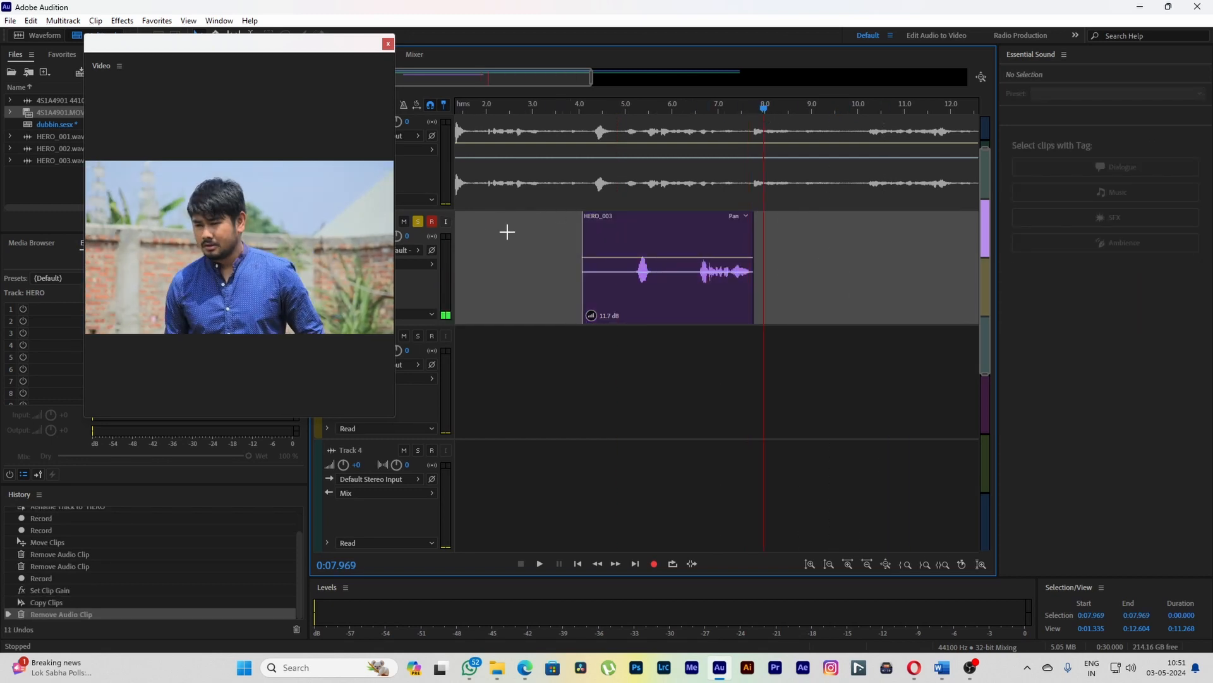
left_click(419, 222)
scroll(839, 240, "down", 2)
key("space")
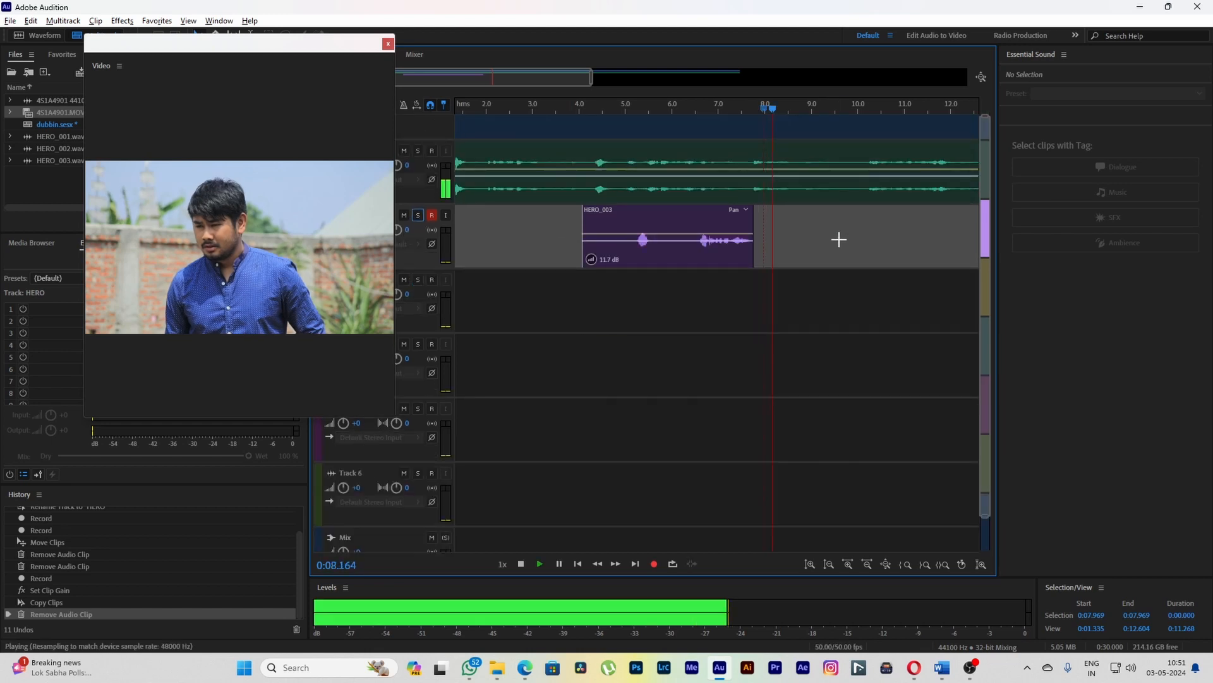
scroll(839, 240, "down", 1)
scroll(839, 239, "up", 2)
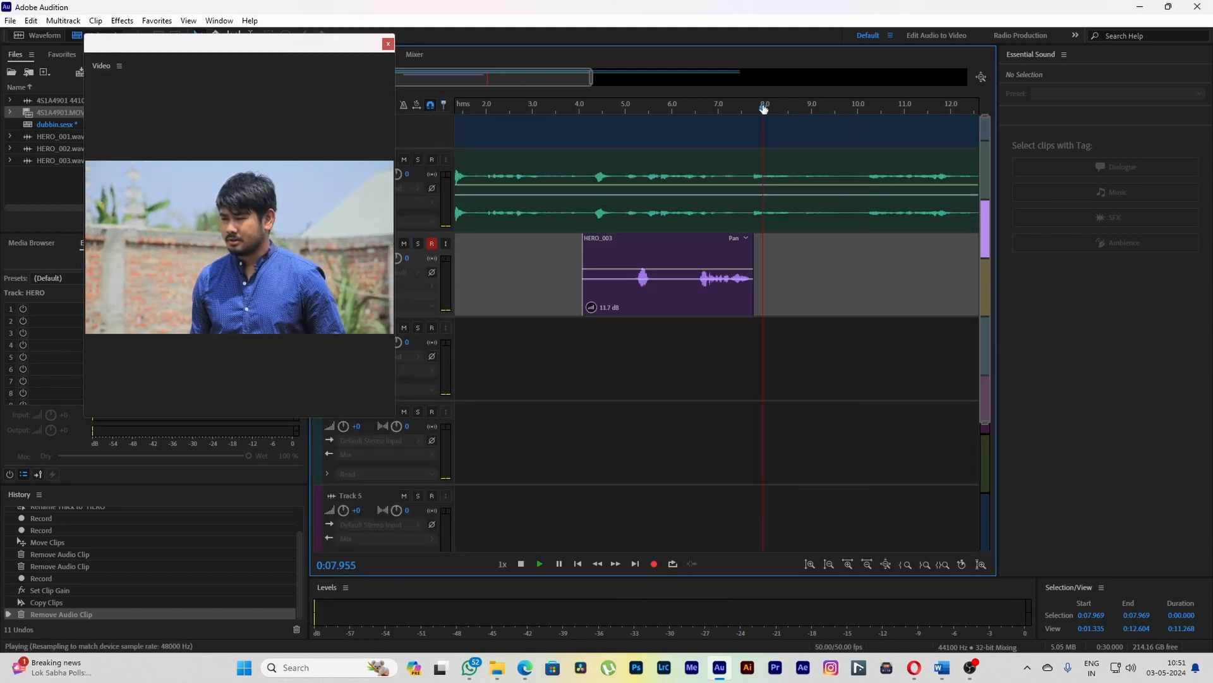
- Solo the HERO track, record the second dubbed line after the first take, and place the playhead at about 0:09.63
left_click(417, 244)
key("shift+space")
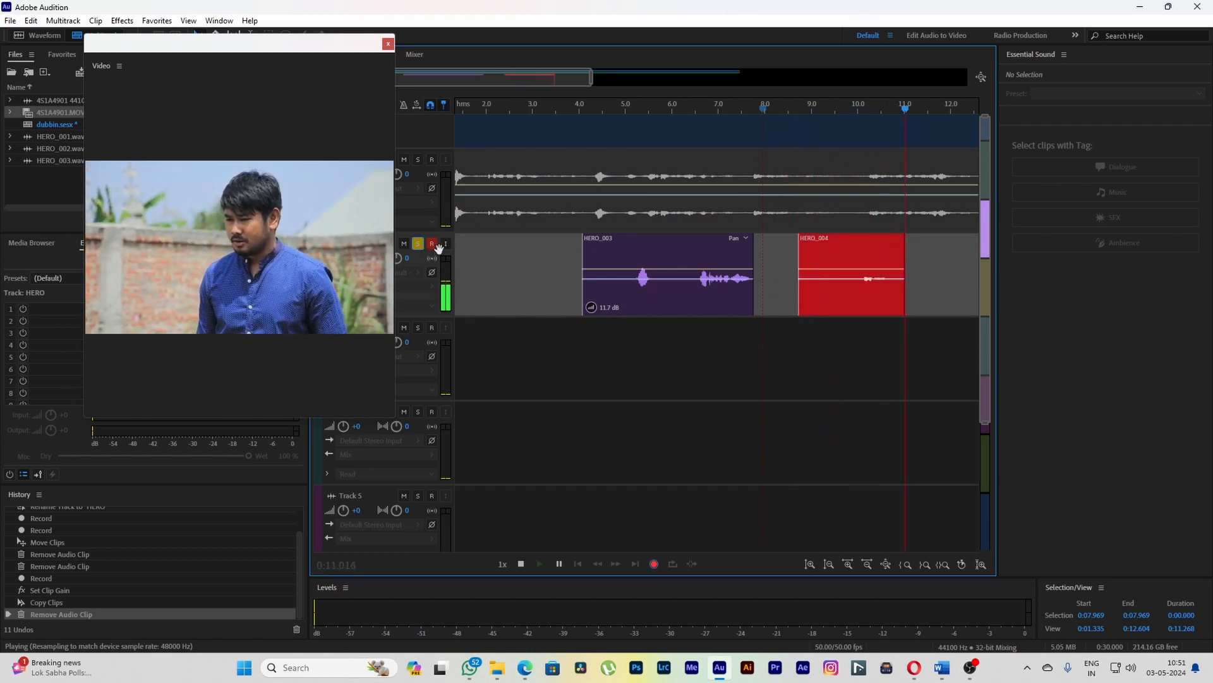
left_click(839, 110)
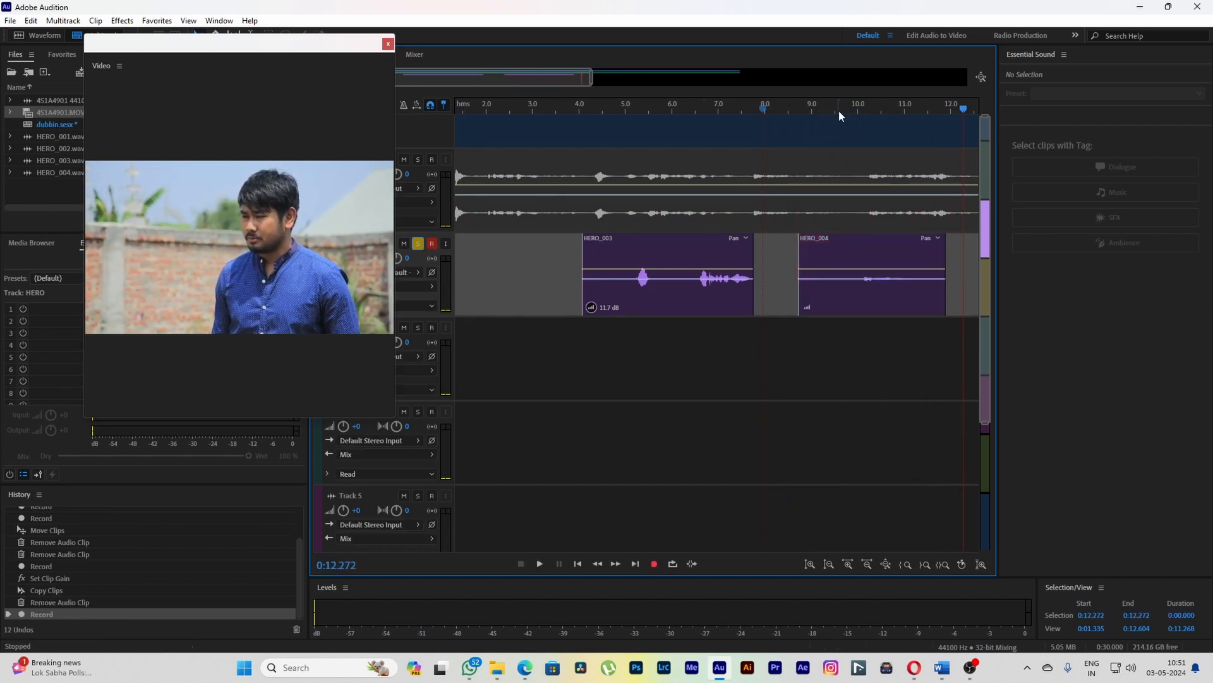
- Trim the silent start of the second take and shift the clip earlier to begin at about 0:08.5
left_click_drag(811, 297, 837, 314)
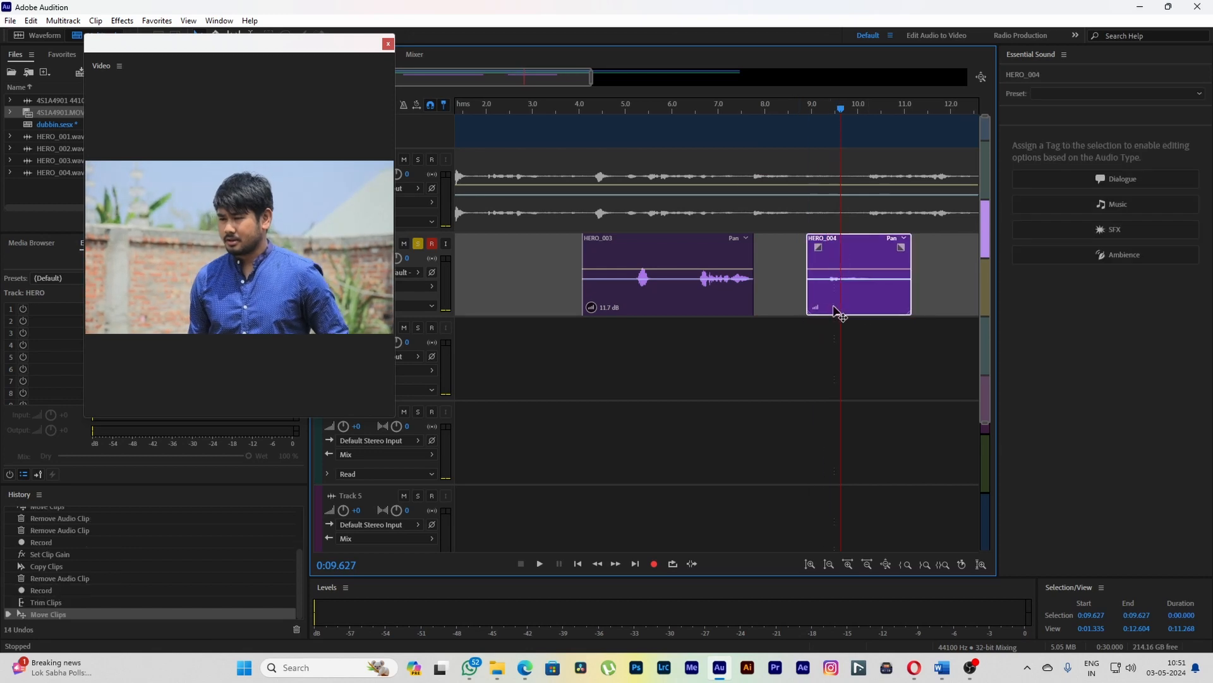
left_click(692, 111)
key("space")
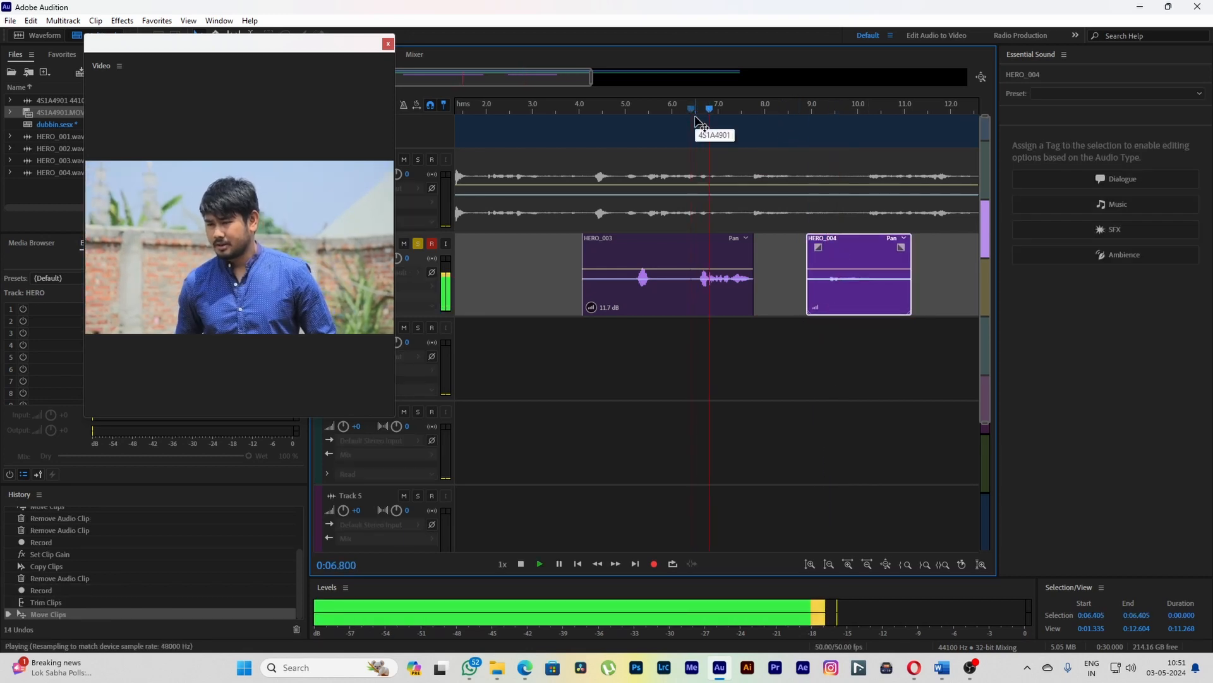
left_click_drag(825, 247, 809, 248)
- Play back the second take from about 0:08.5 to check it against the video
left_click(806, 149)
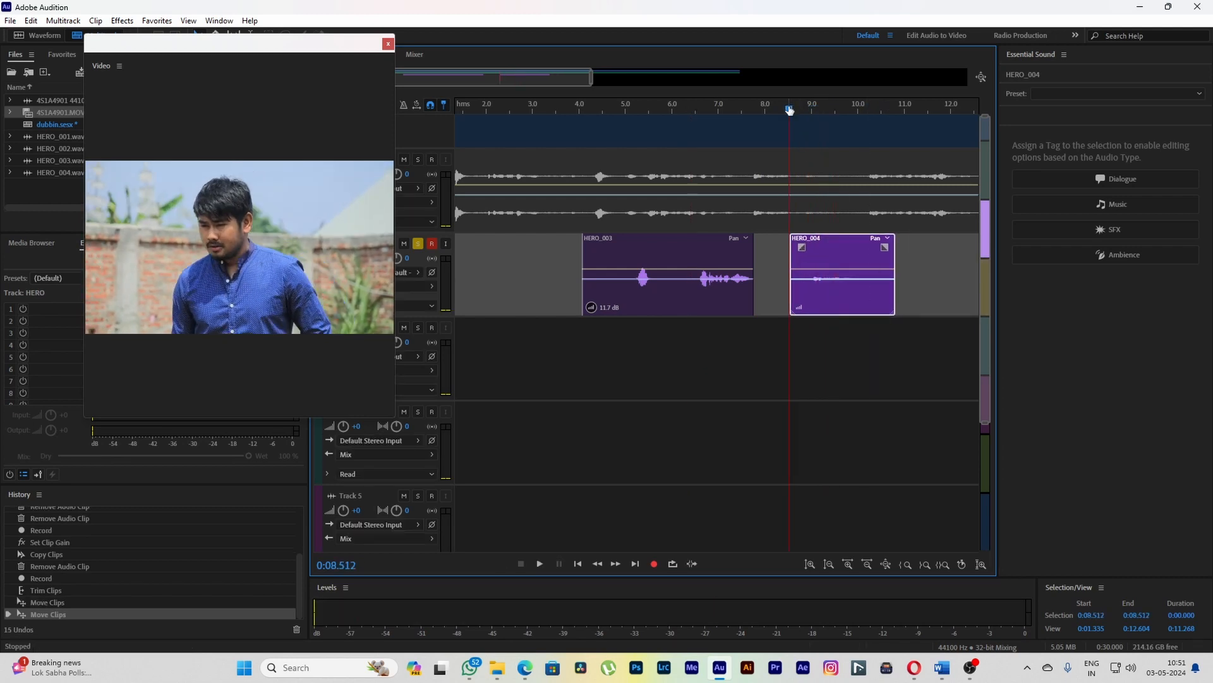
key("space")
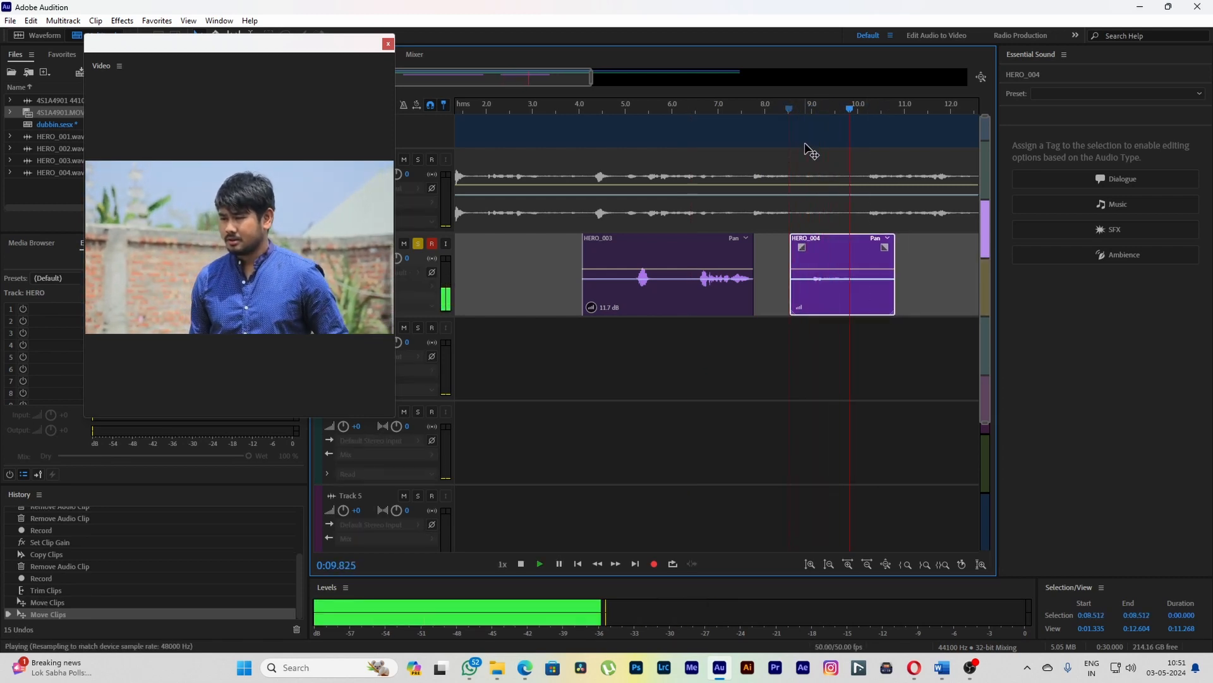
key("space")
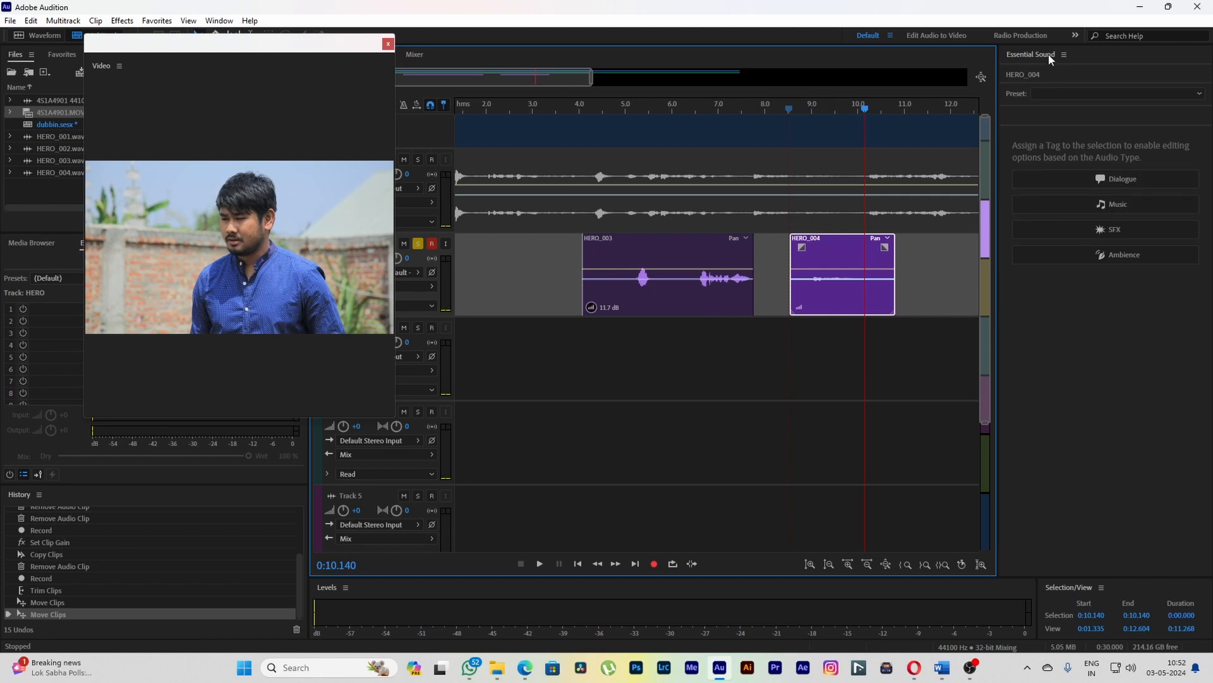
- Tag the second HERO take as Dialogue in Essential Sound and expand its Loudness settings, with the video preview moved aside
left_click_drag(304, 43, 248, 67)
left_click(218, 20)
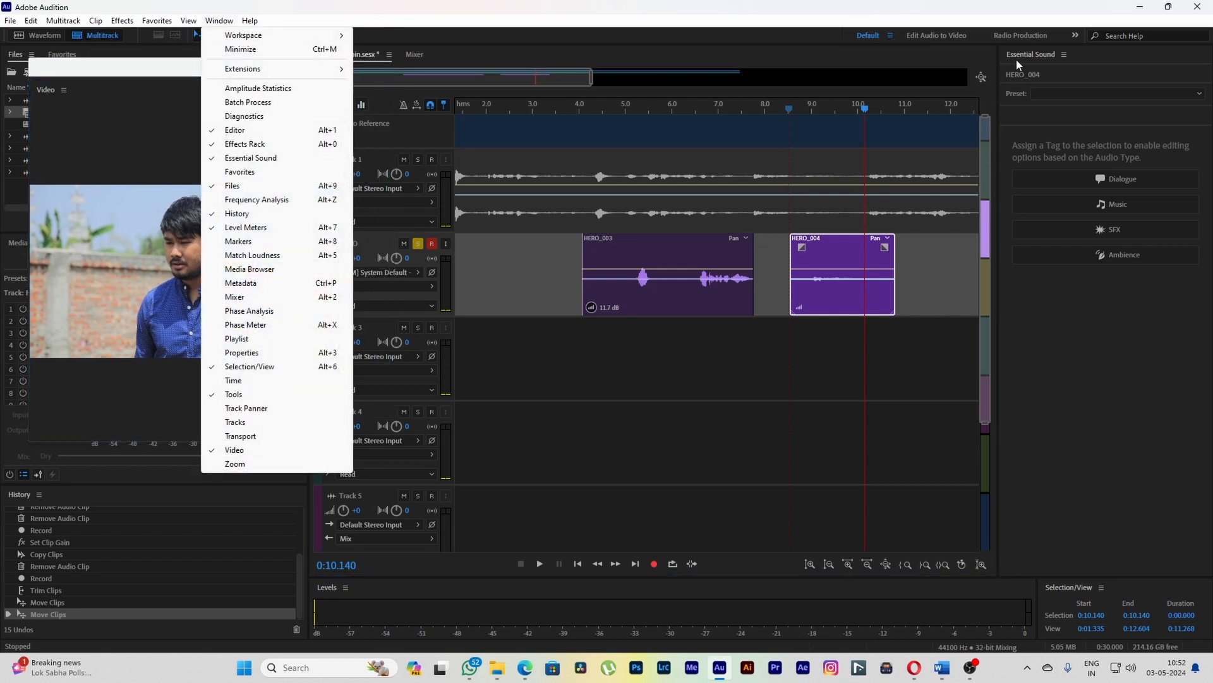
left_click(1117, 182)
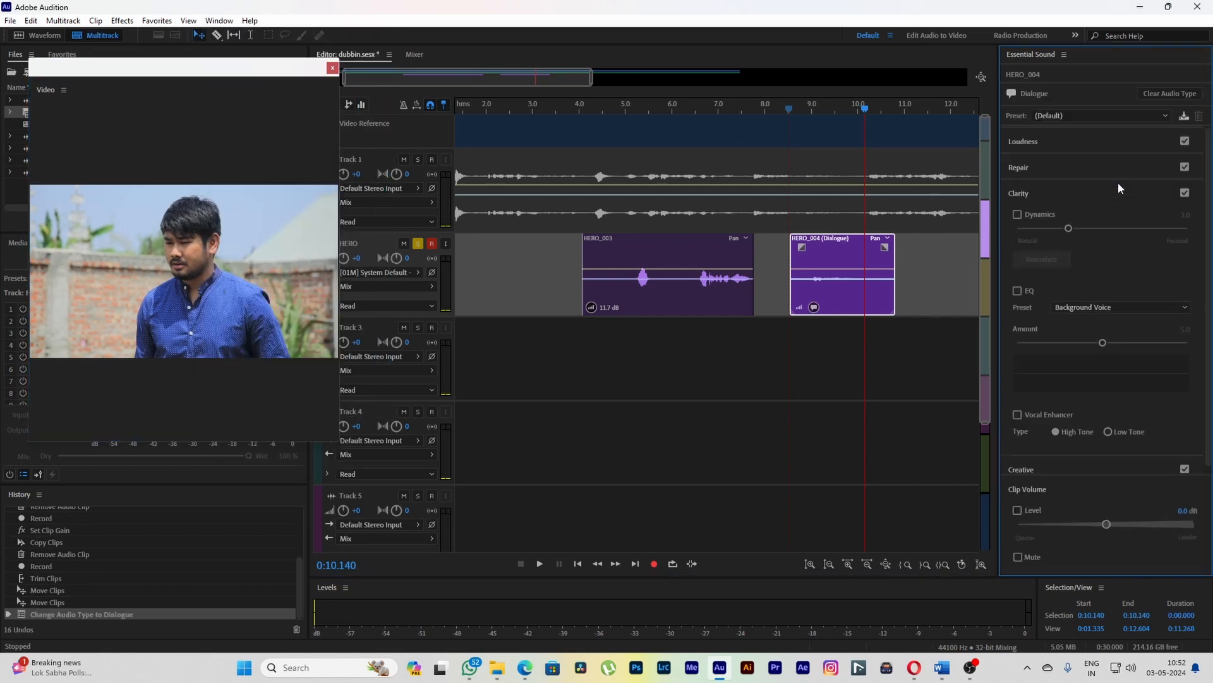
left_click(1068, 143)
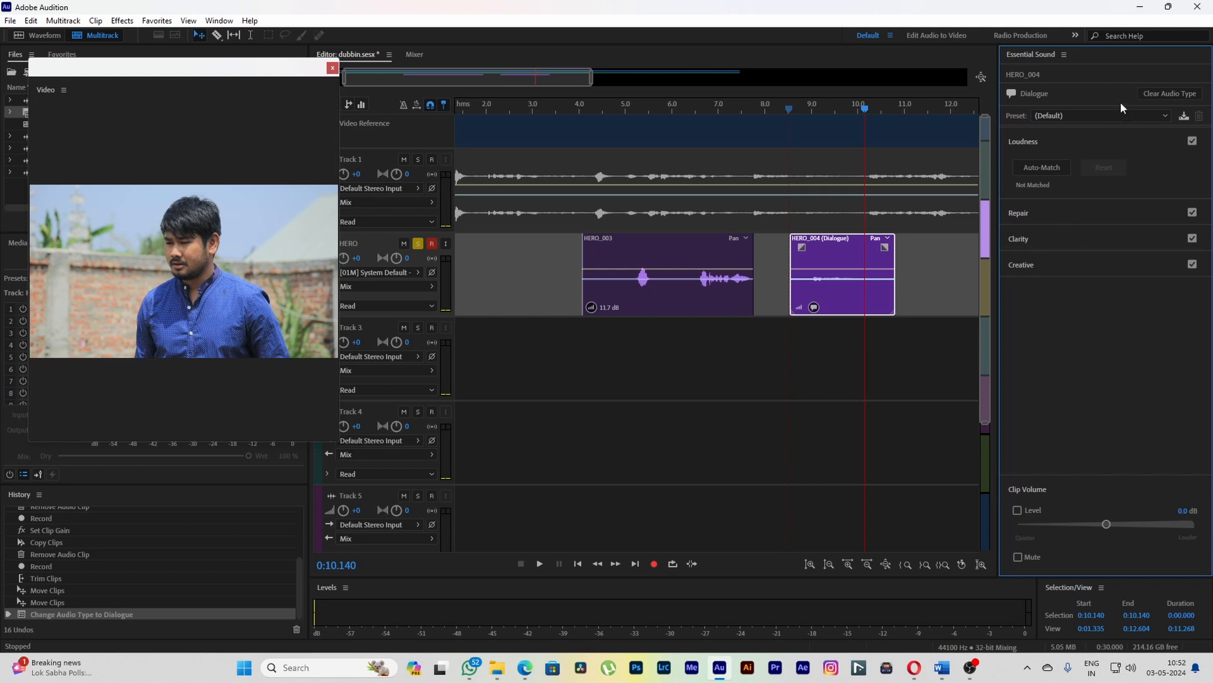
- Clear and reapply the Dialogue audio type on the second HERO take, and auto-match its loudness
left_click(1162, 96)
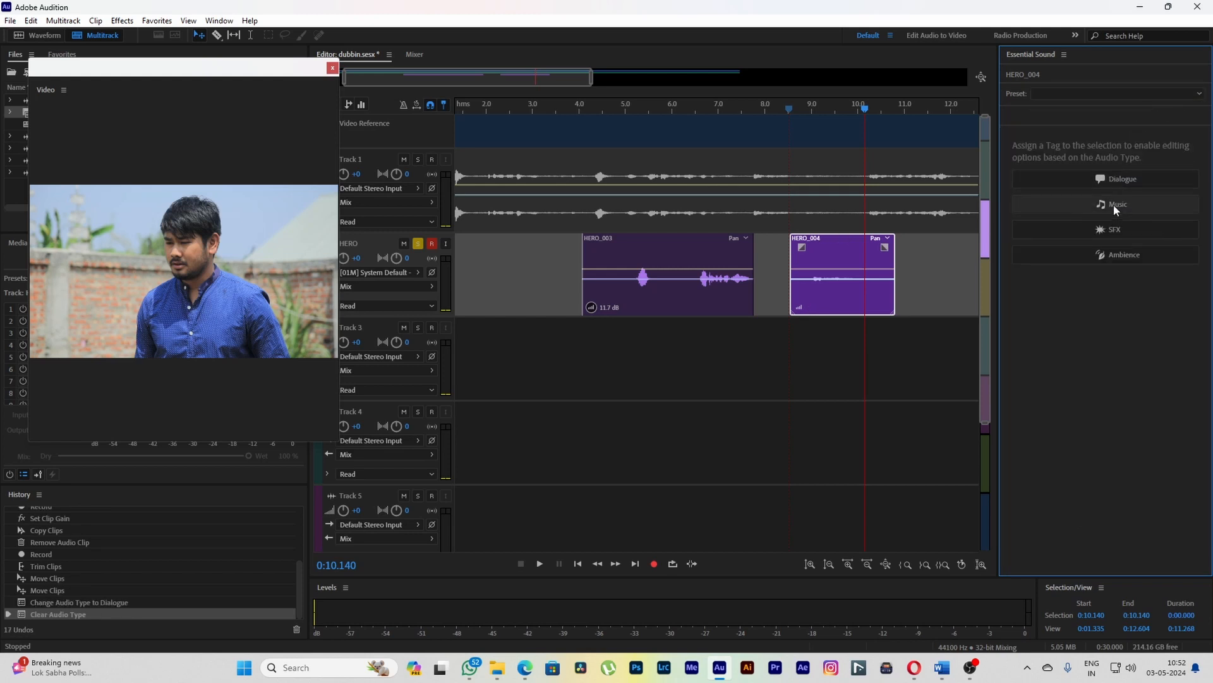
left_click(1140, 177)
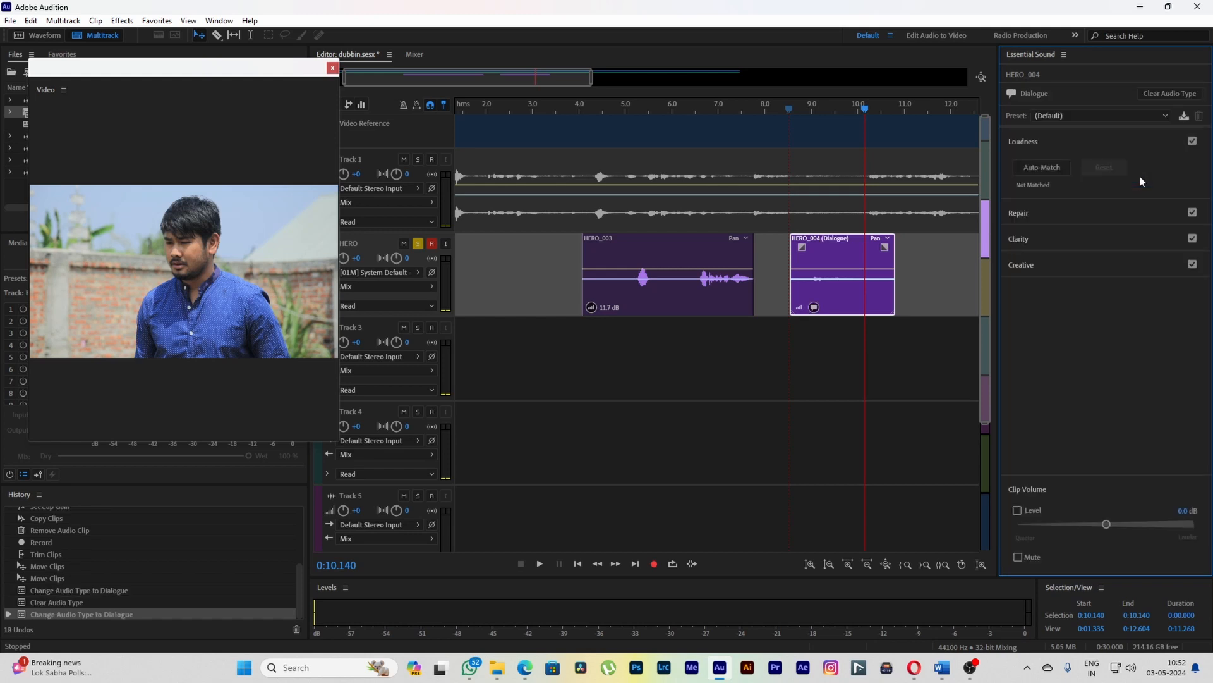
left_click(850, 349)
left_click_drag(843, 346, 711, 306)
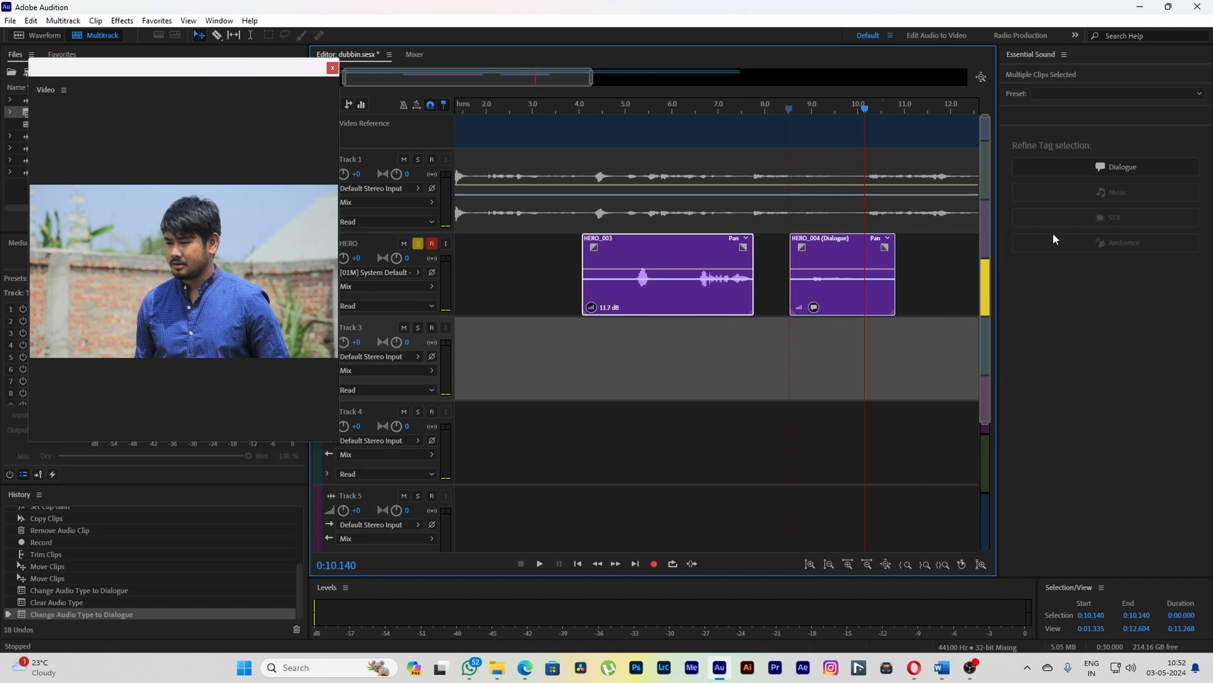
left_click(1084, 172)
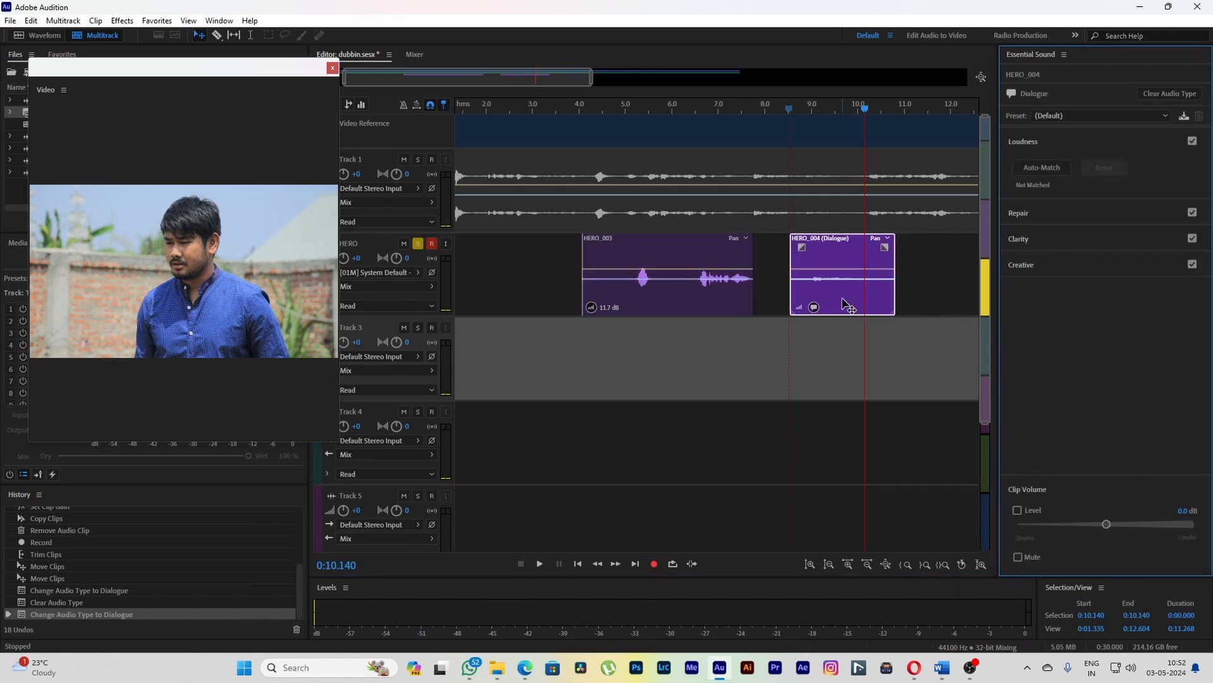
left_click(1035, 170)
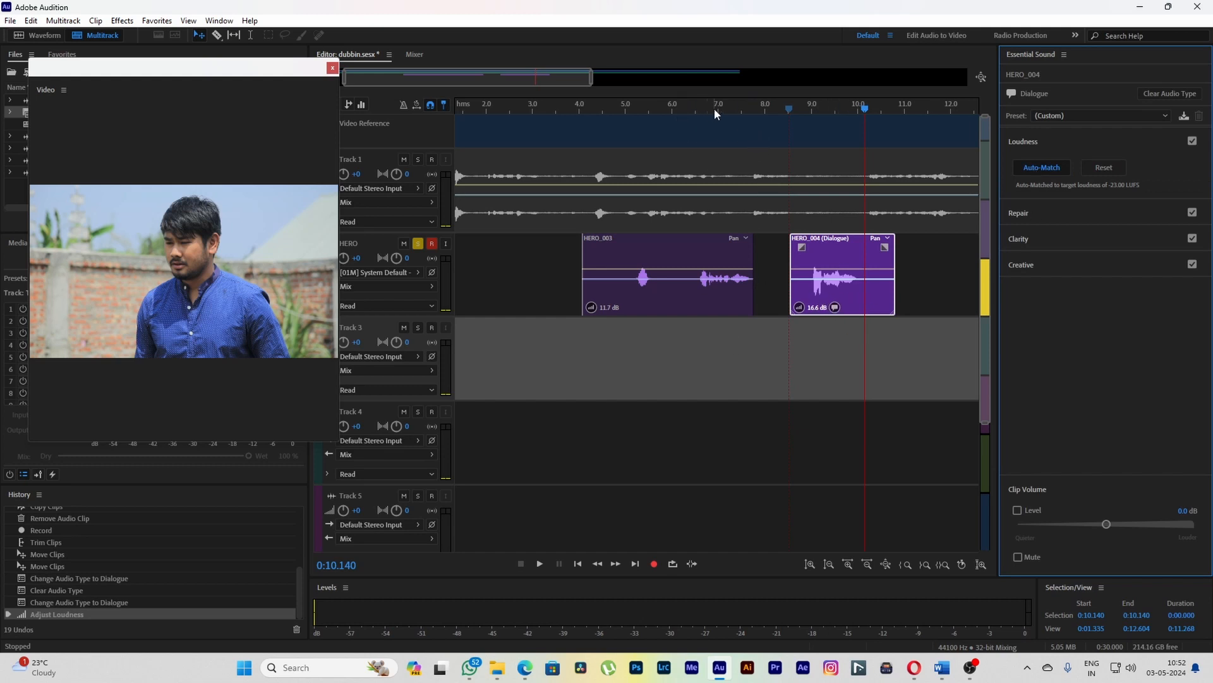
- Play back the HERO takes from about 0:06.35 to compare their loudness
left_click(688, 110)
key("space")
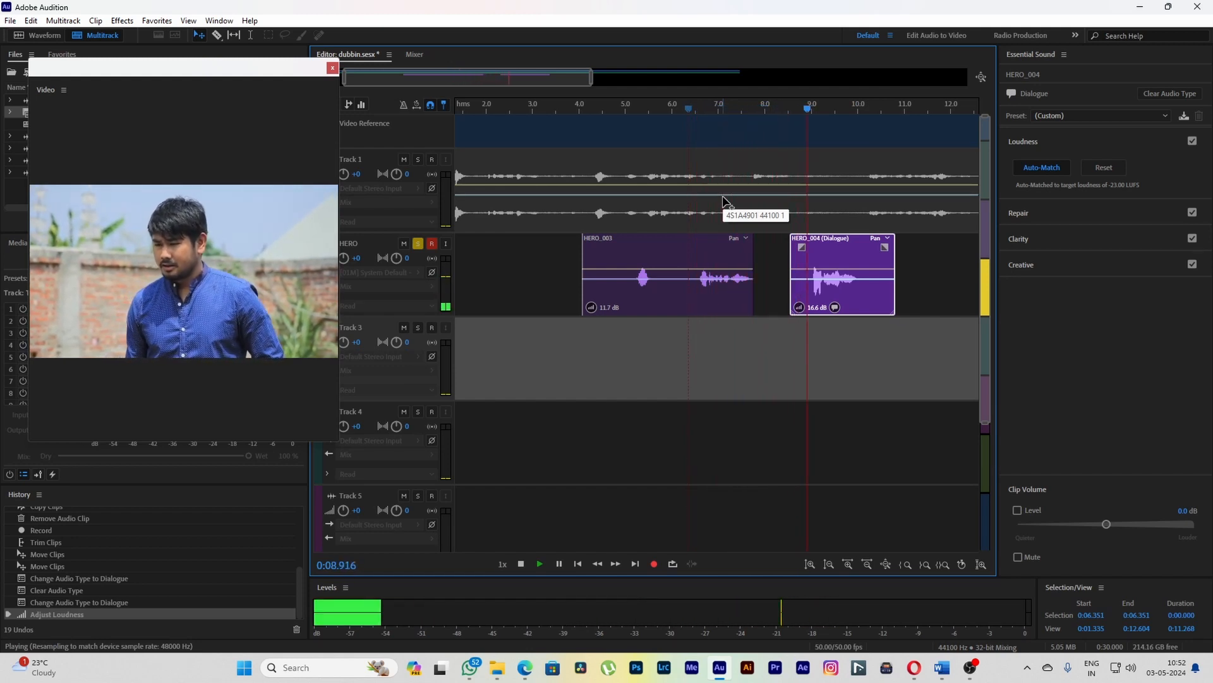
key("space")
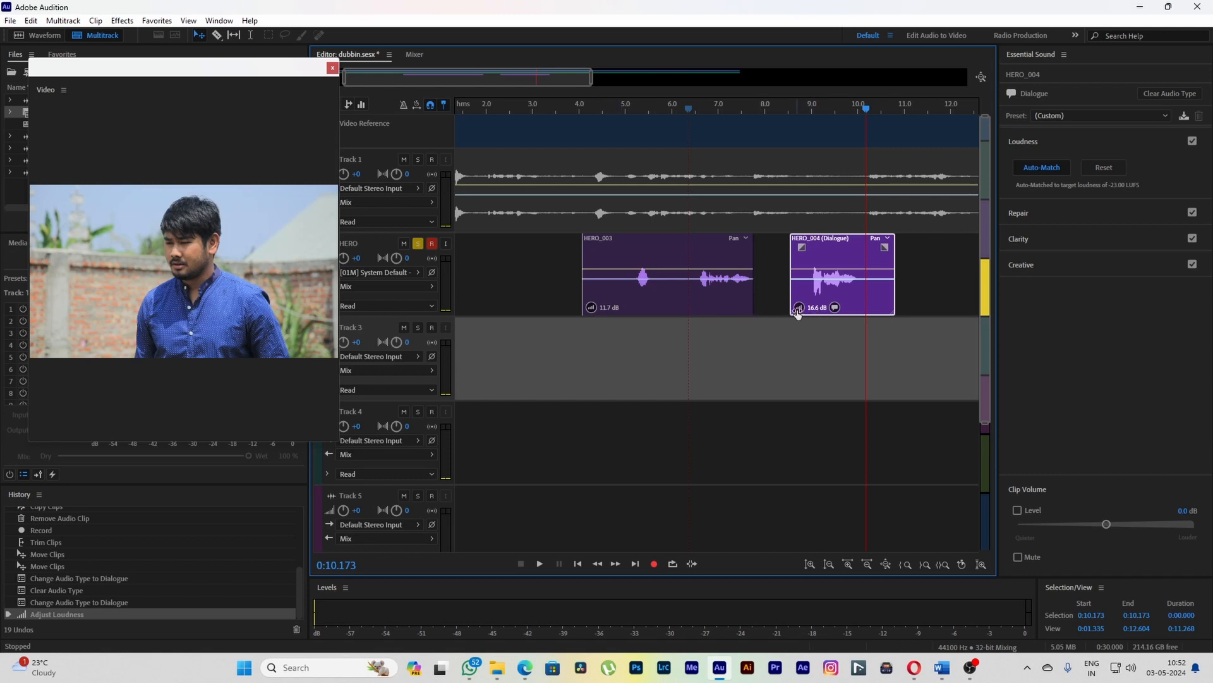
- Lower the second take's clip gain to 11.5 dB and play back both takes from about 0:05.4
left_click_drag(798, 314, 787, 314)
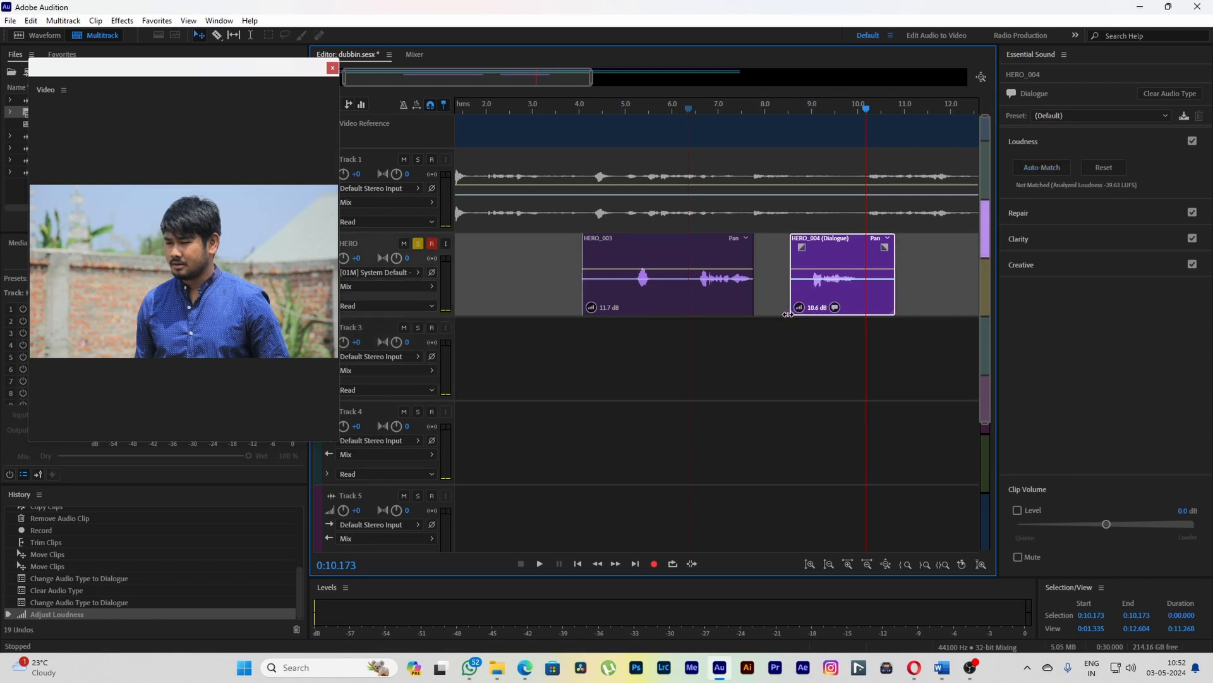
left_click_drag(792, 316, 792, 316)
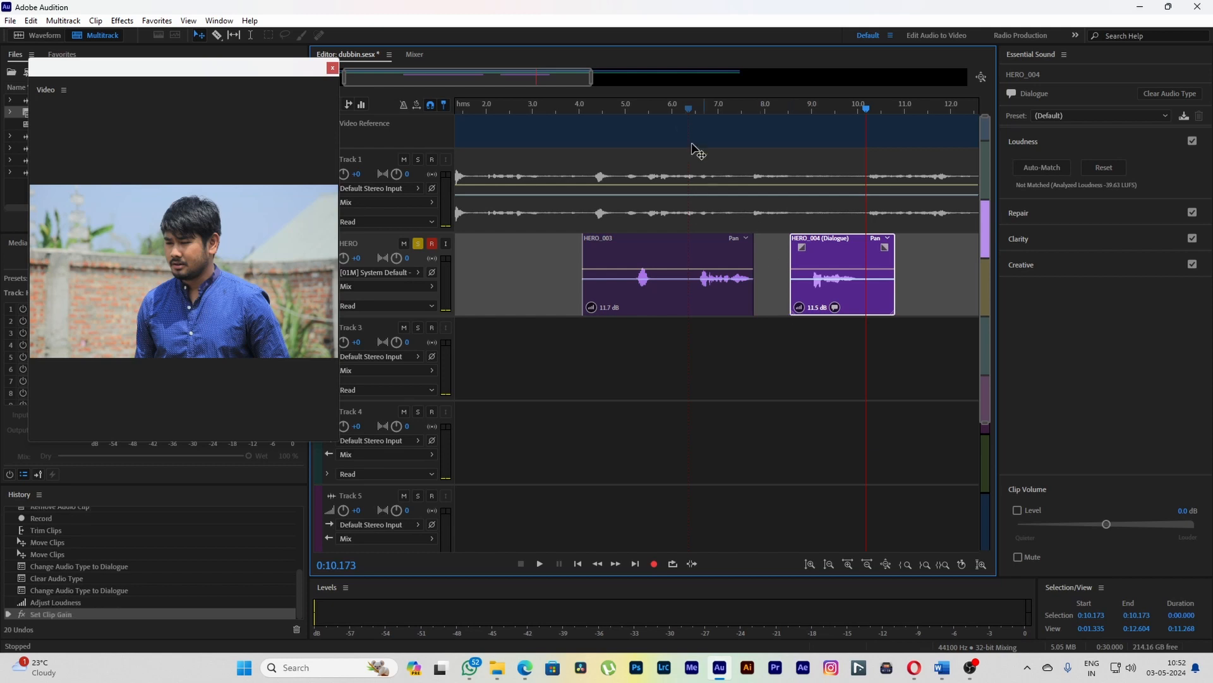
left_click(643, 112)
key("space")
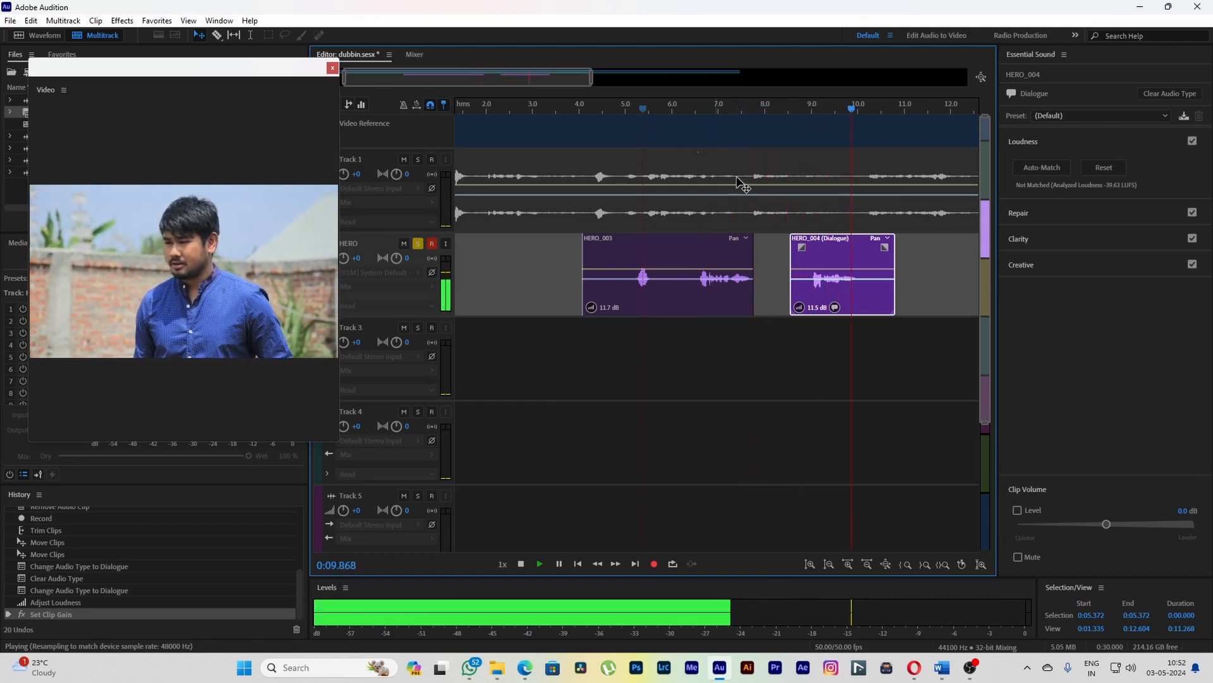
key("space")
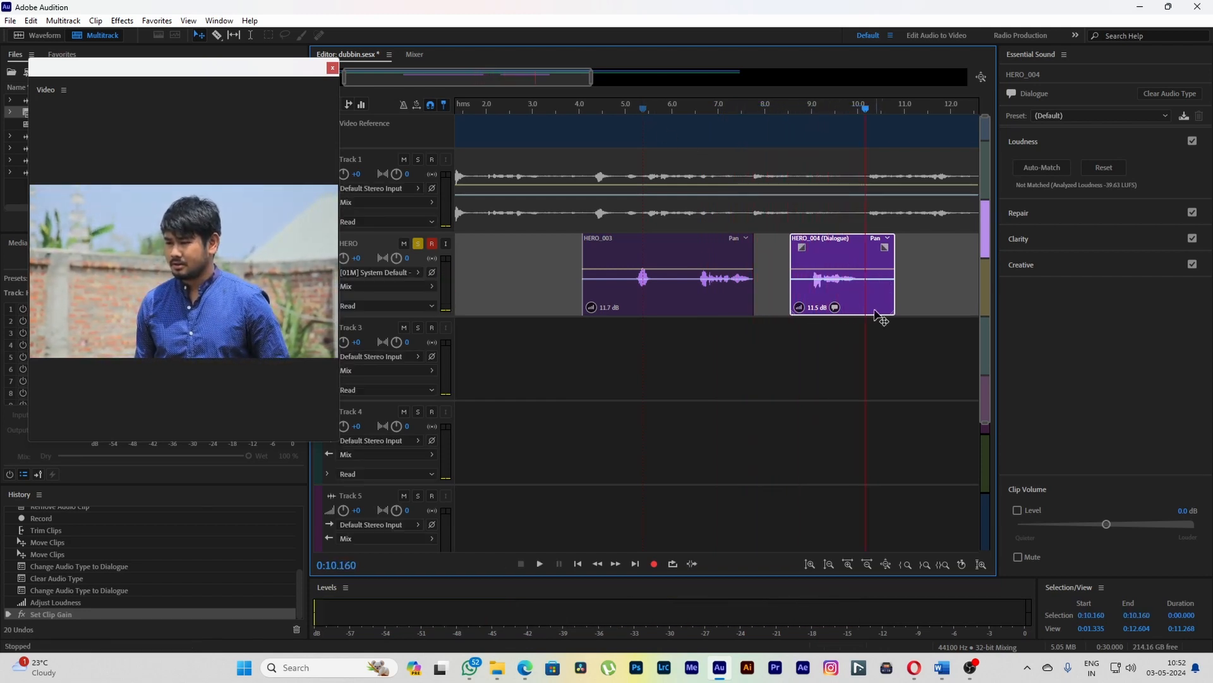
- Reset the second take's loudness and try to select both HERO takes for shared Dialogue settings
left_click(1105, 172)
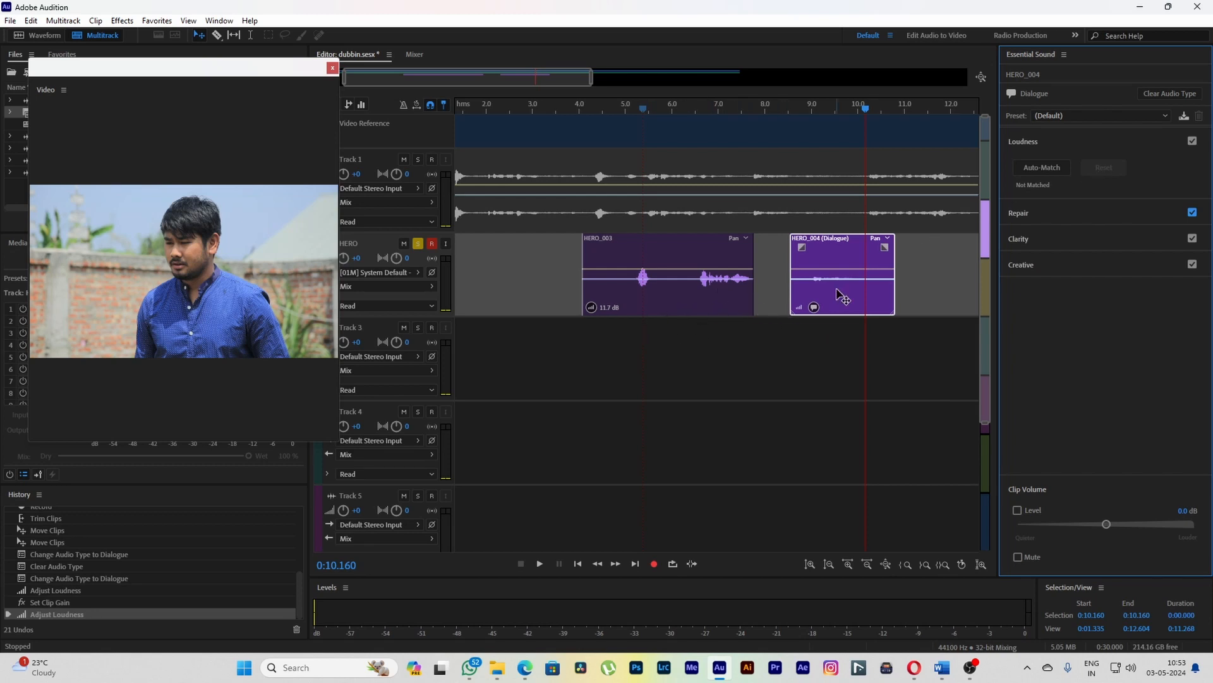
left_click(694, 305, "ctrl")
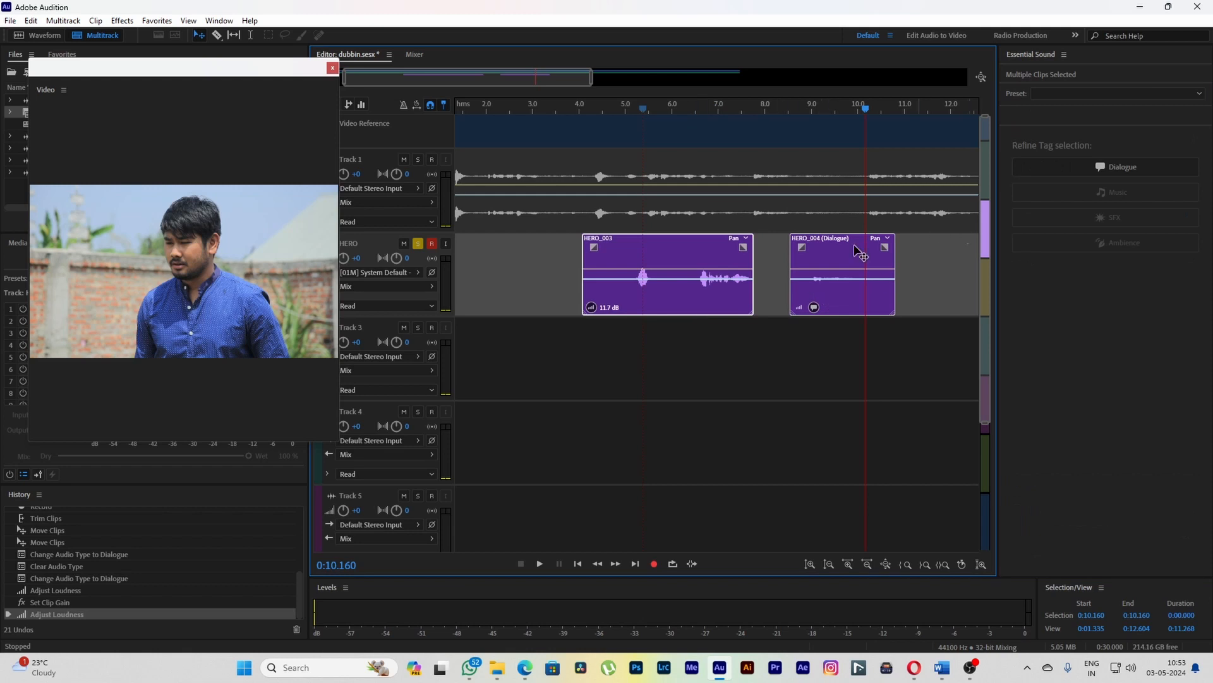
left_click(718, 108)
left_click(1098, 171)
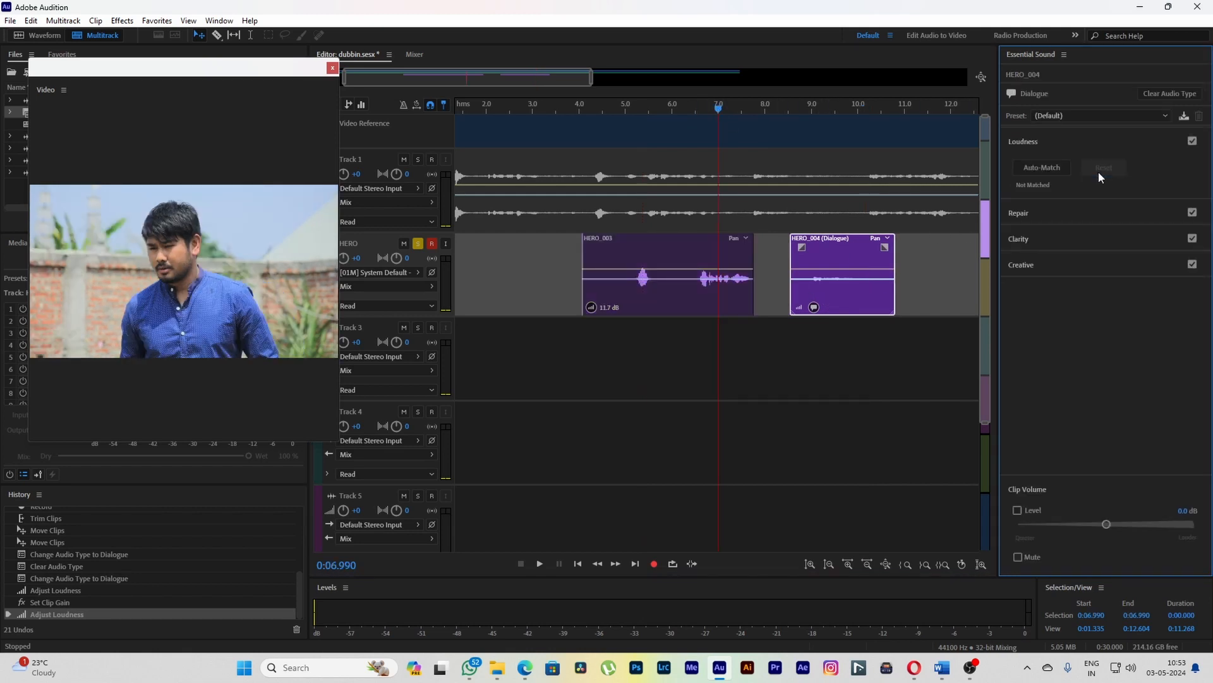
left_click(732, 301, "ctrl")
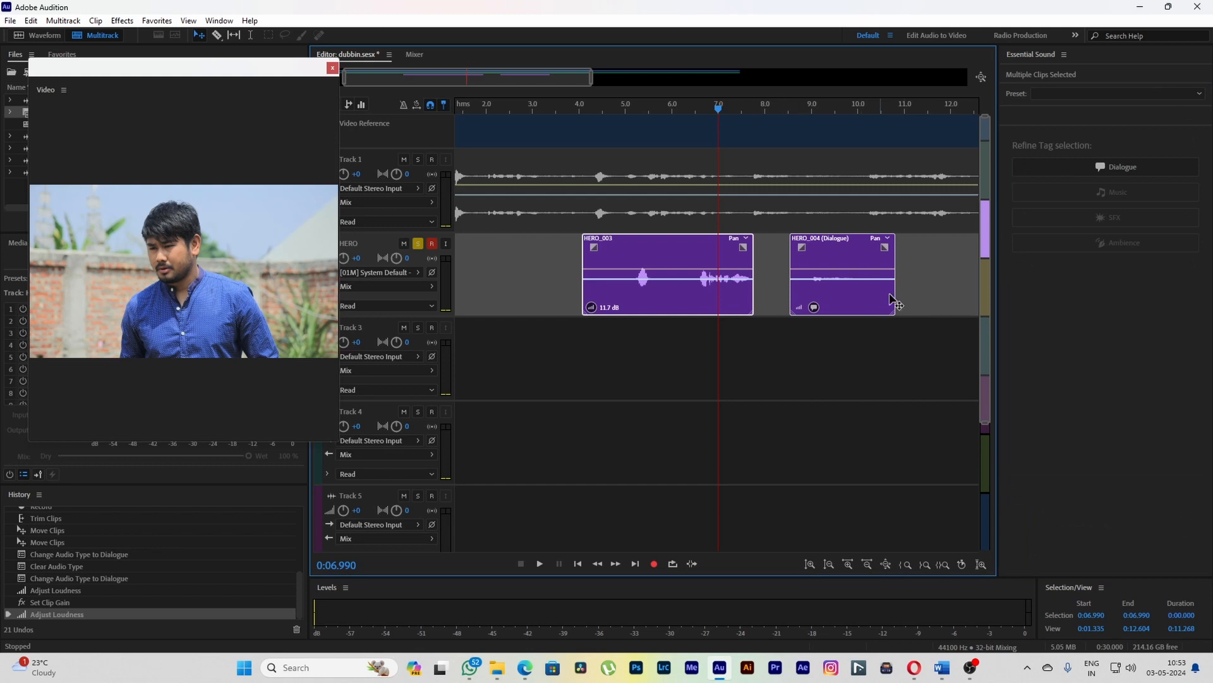
- Auto-match the loudness of the second HERO take alone and set its clip gain to 14.8 dB
left_click(1058, 175)
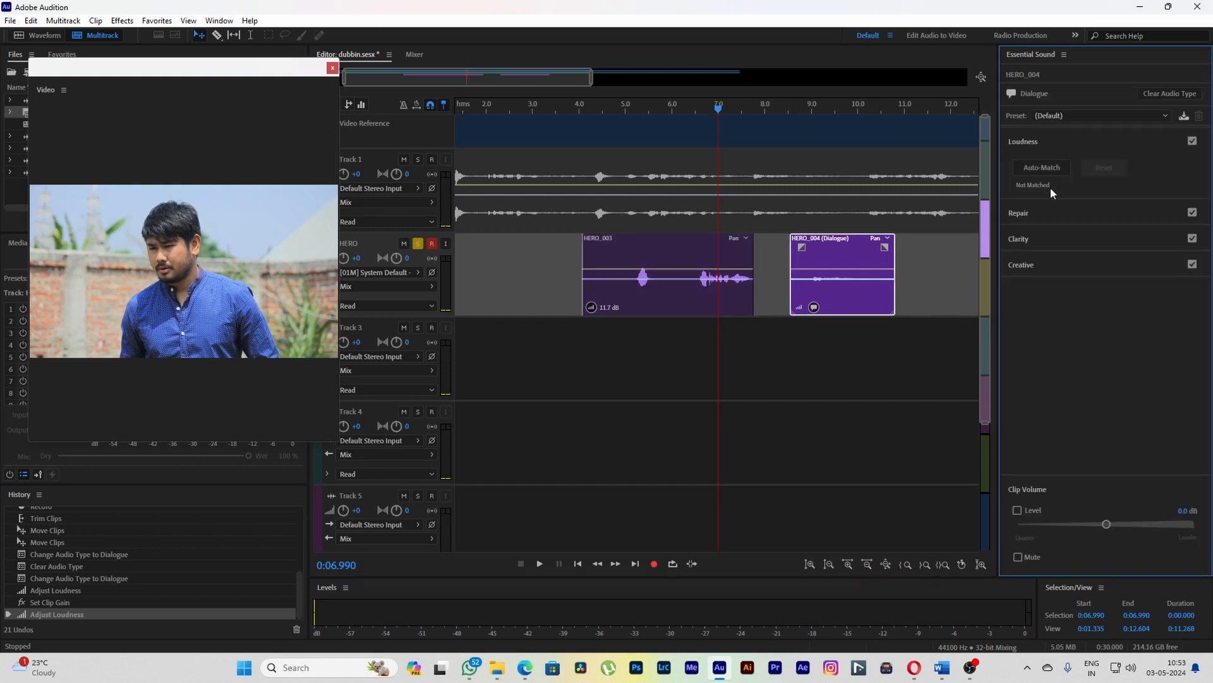
left_click(1056, 171)
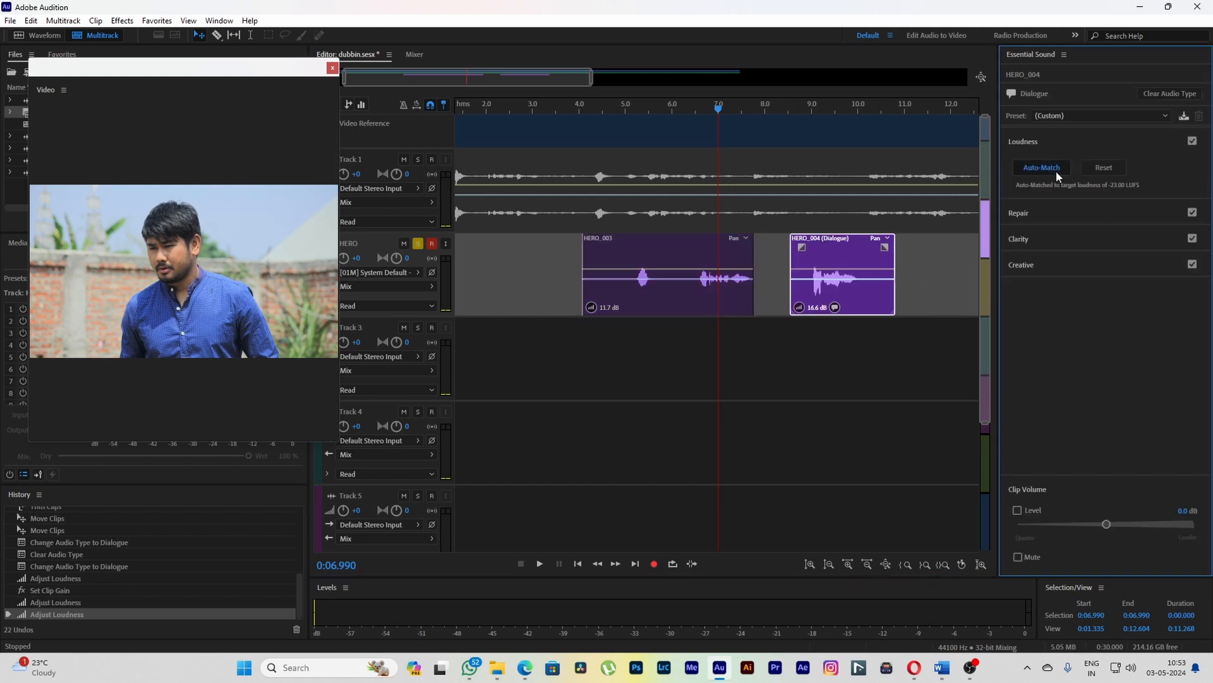
left_click_drag(795, 314, 795, 319)
- Match both HERO takes with Match Clip Loudness, using True Peak Amplitude at a peak volume of -23 dB
left_click(853, 348)
left_click_drag(853, 348, 639, 280)
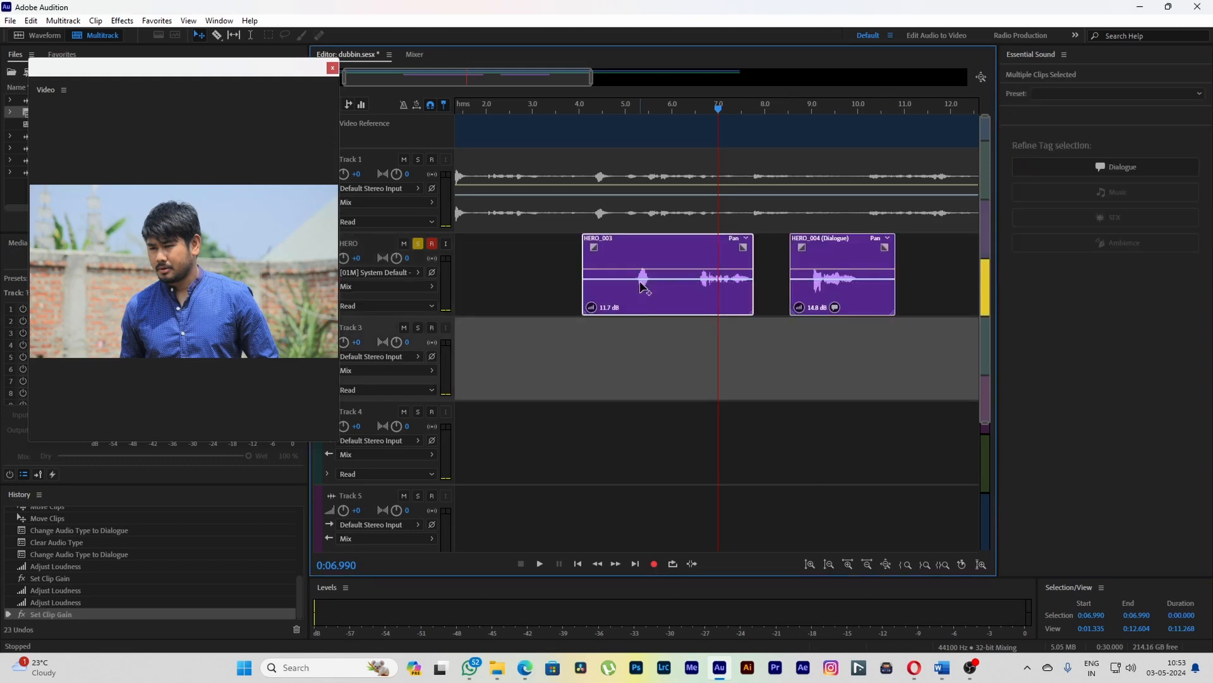
right_click(866, 295)
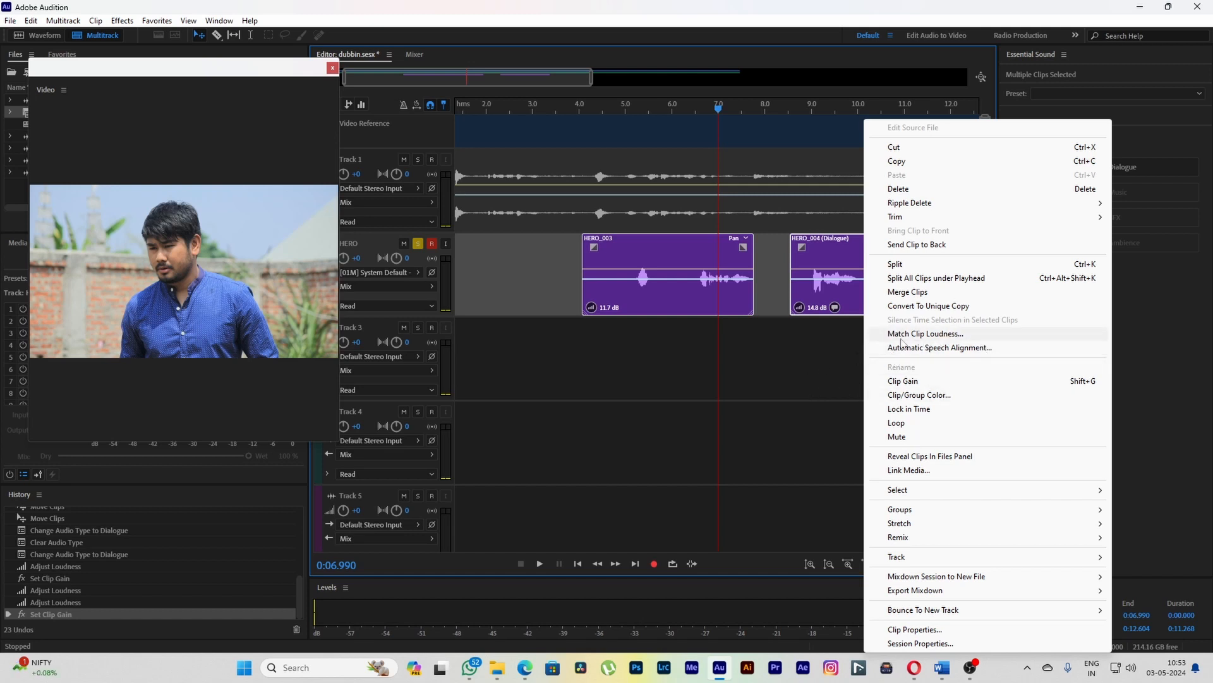
left_click(739, 364)
left_click_drag(870, 366, 672, 306)
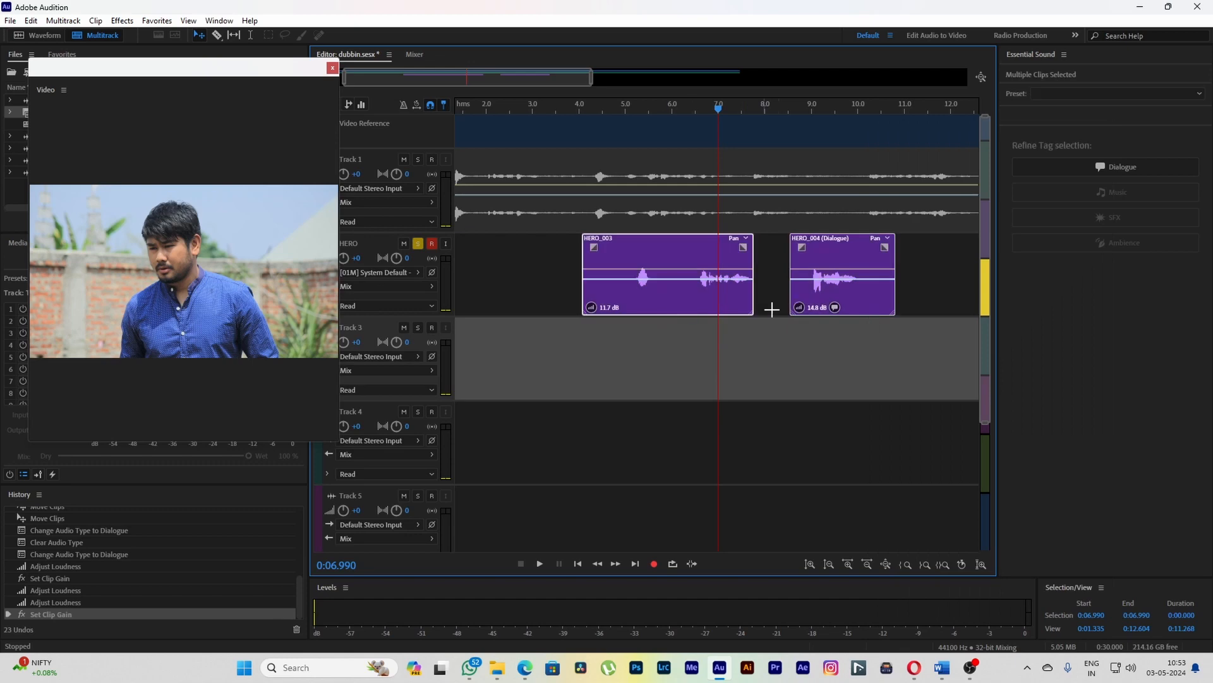
right_click(858, 304)
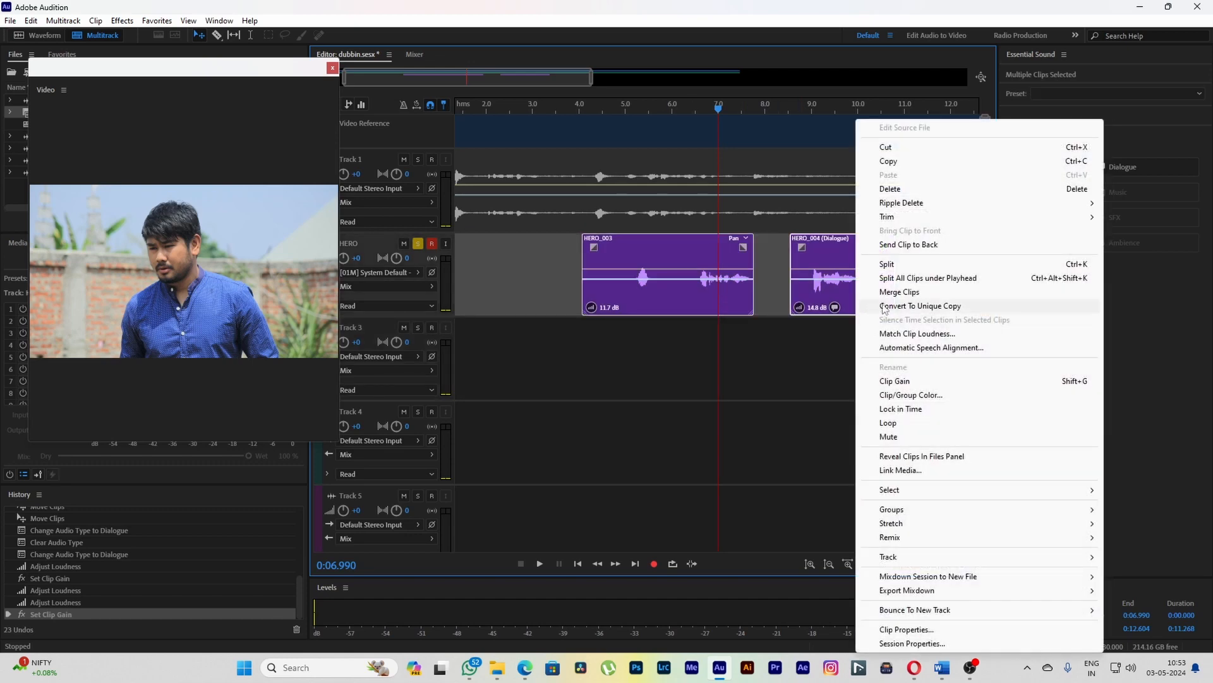
left_click(903, 337)
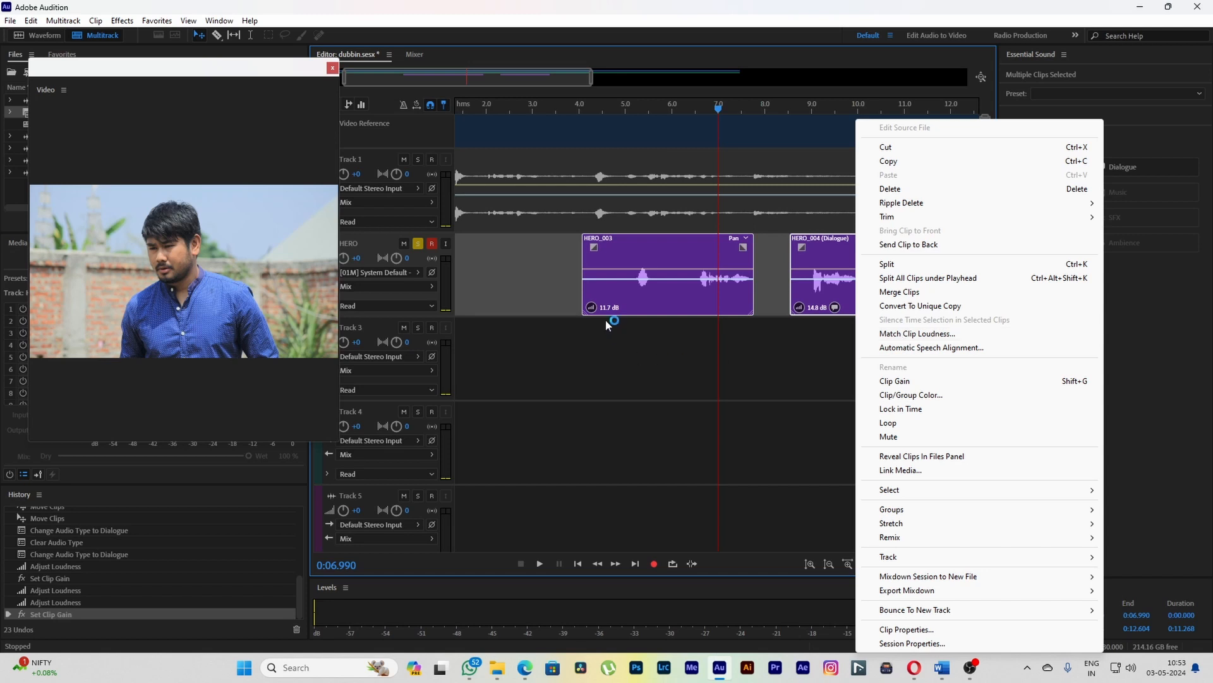
left_click(906, 338)
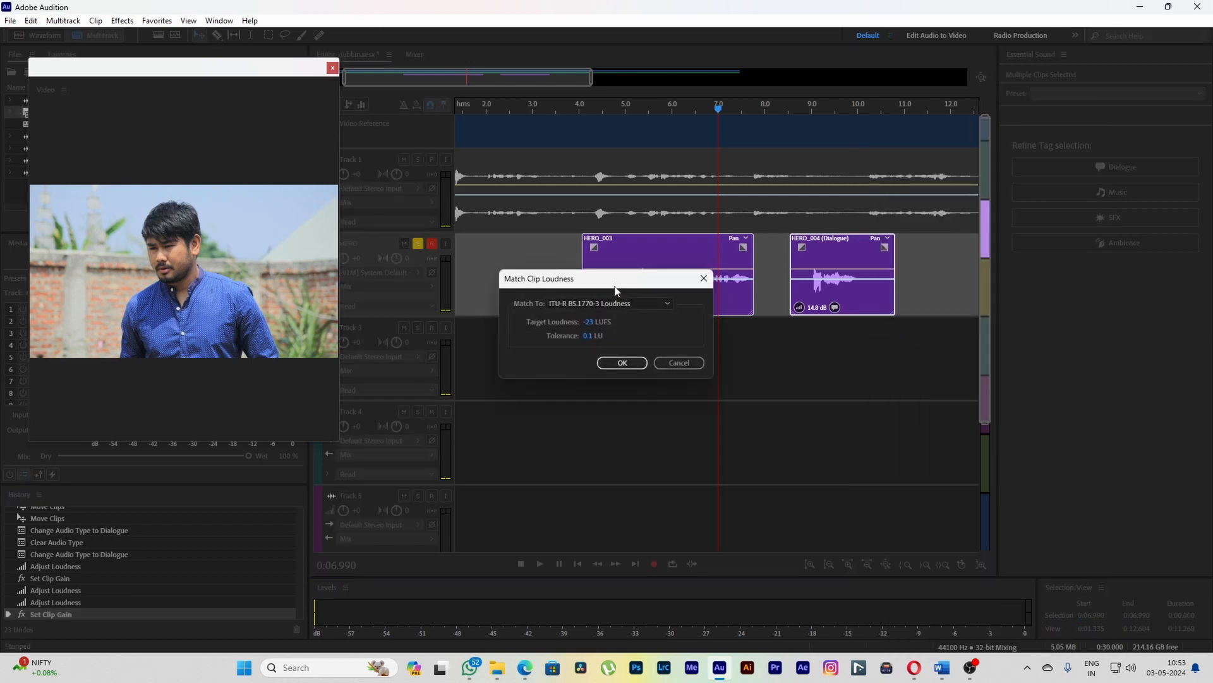
left_click_drag(616, 290, 751, 242)
left_click(745, 255)
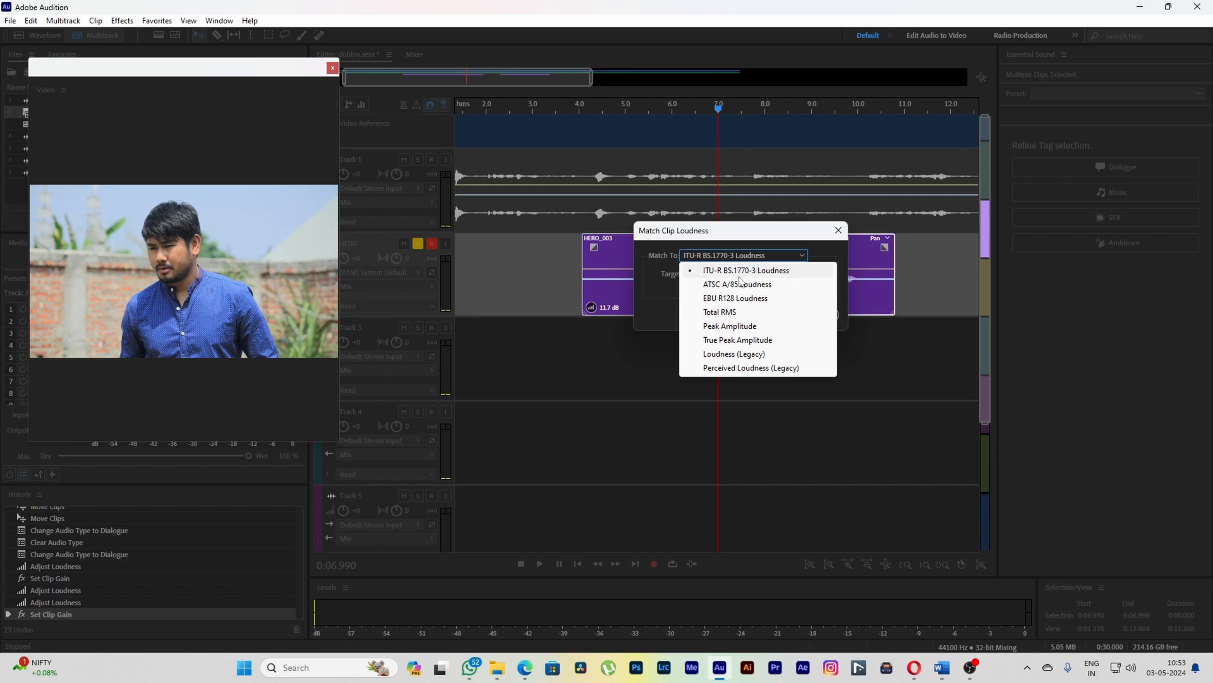
left_click(746, 340)
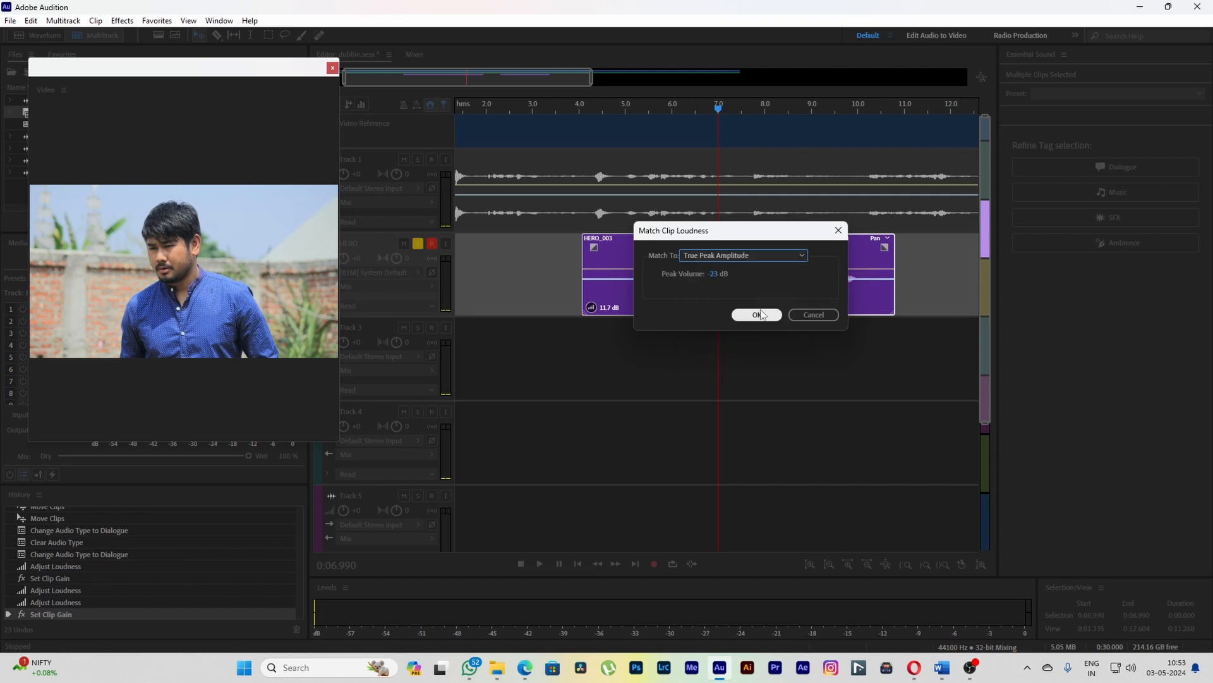
left_click(759, 314)
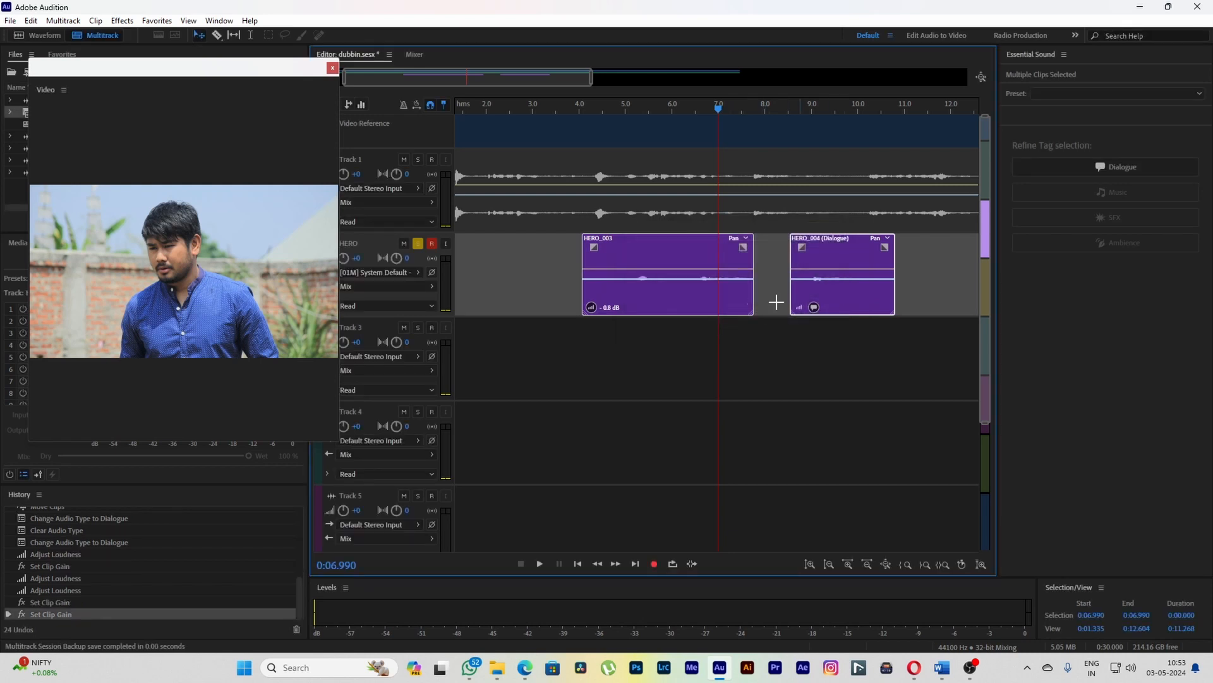
- Play back the matched HERO takes from about 0:06.1 to judge their level
left_click(637, 124)
left_click(681, 111)
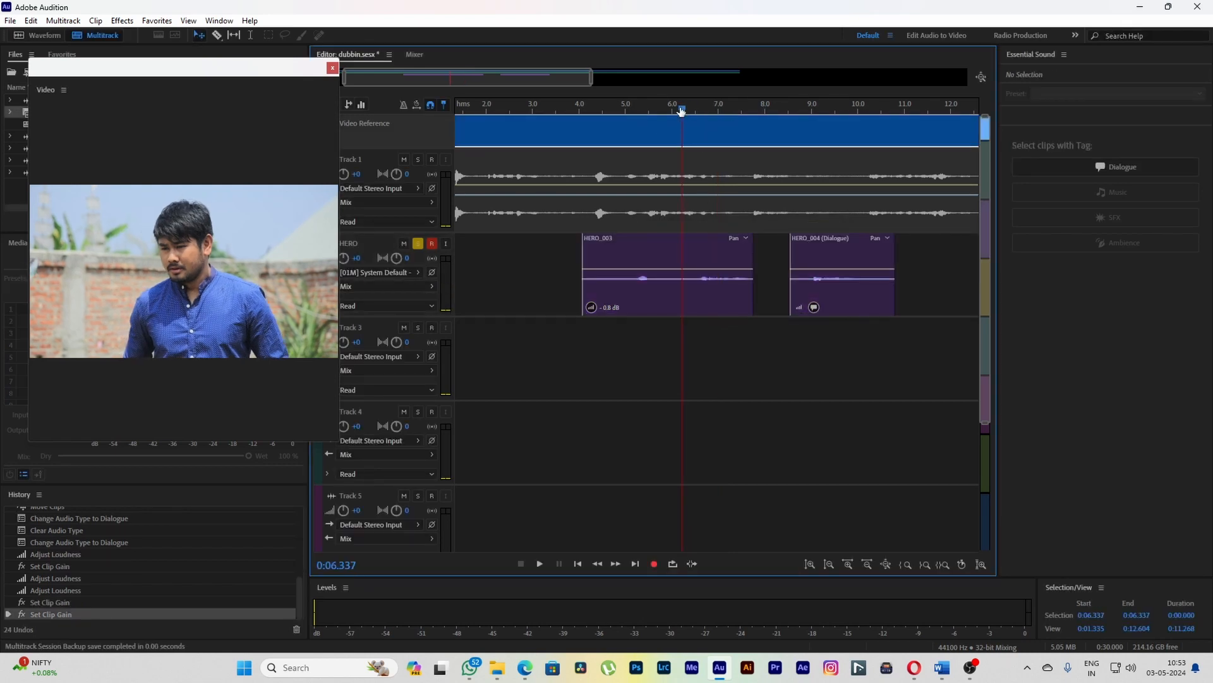
key("space")
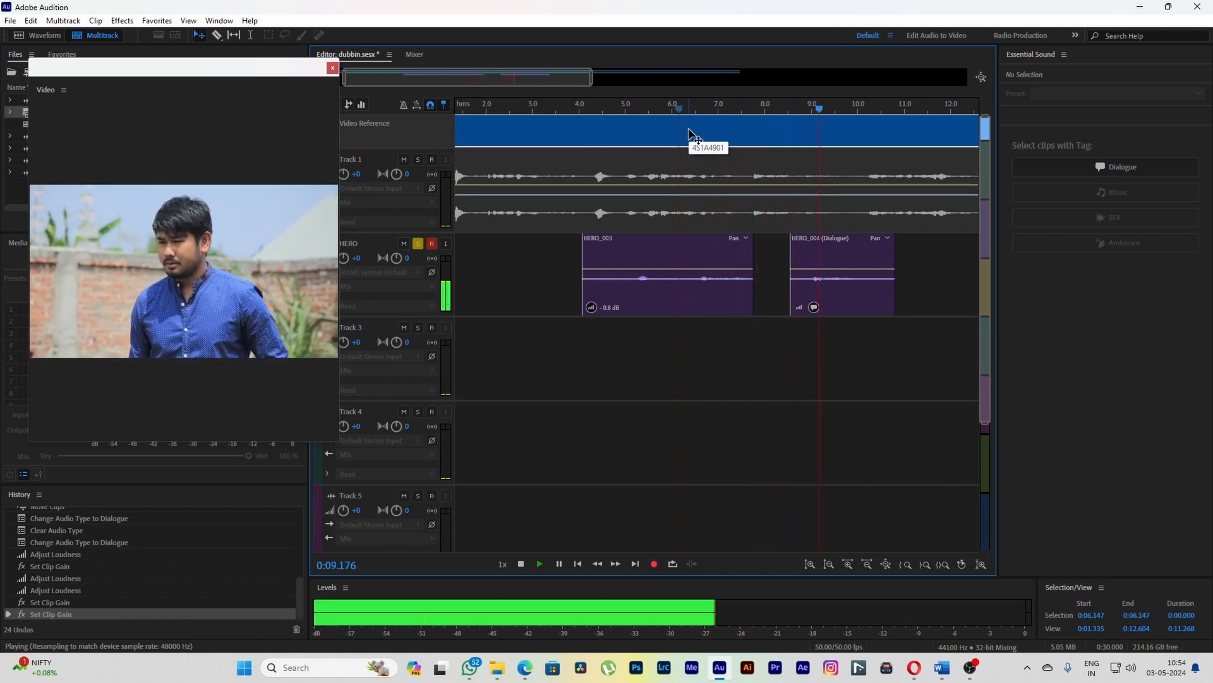
key("space")
- Match both HERO takes again with Match Clip Loudness at a True Peak Amplitude volume of -3 dB
left_click_drag(864, 345, 735, 312)
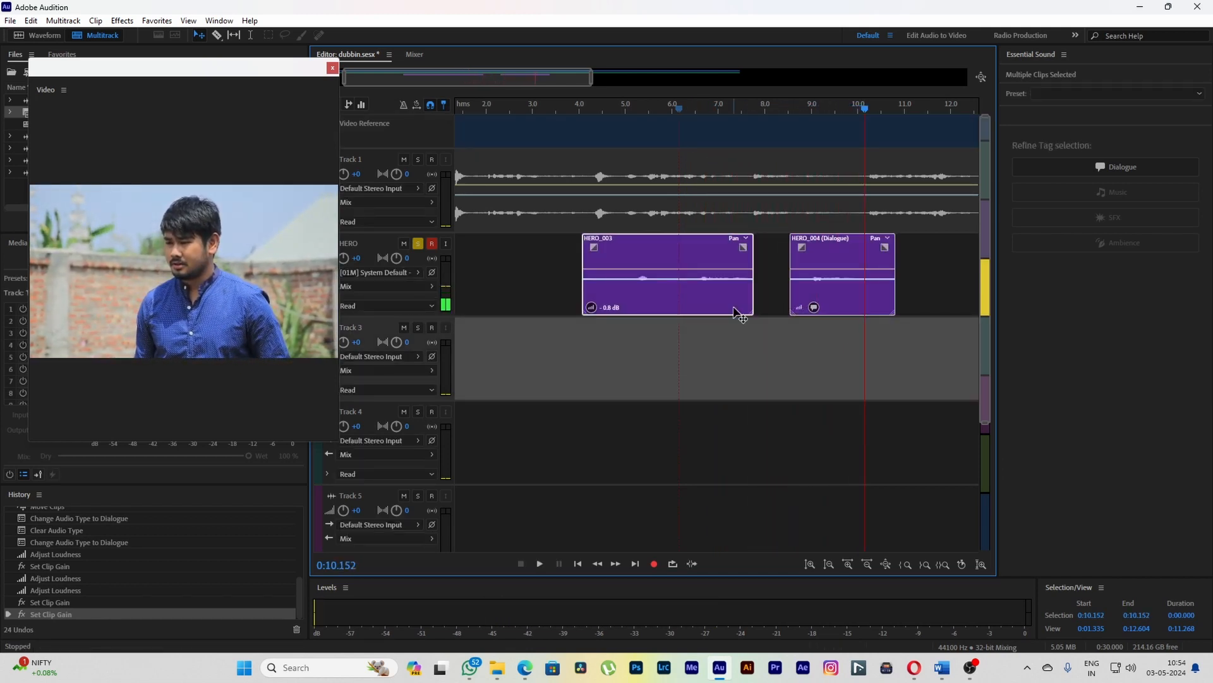
right_click(735, 308)
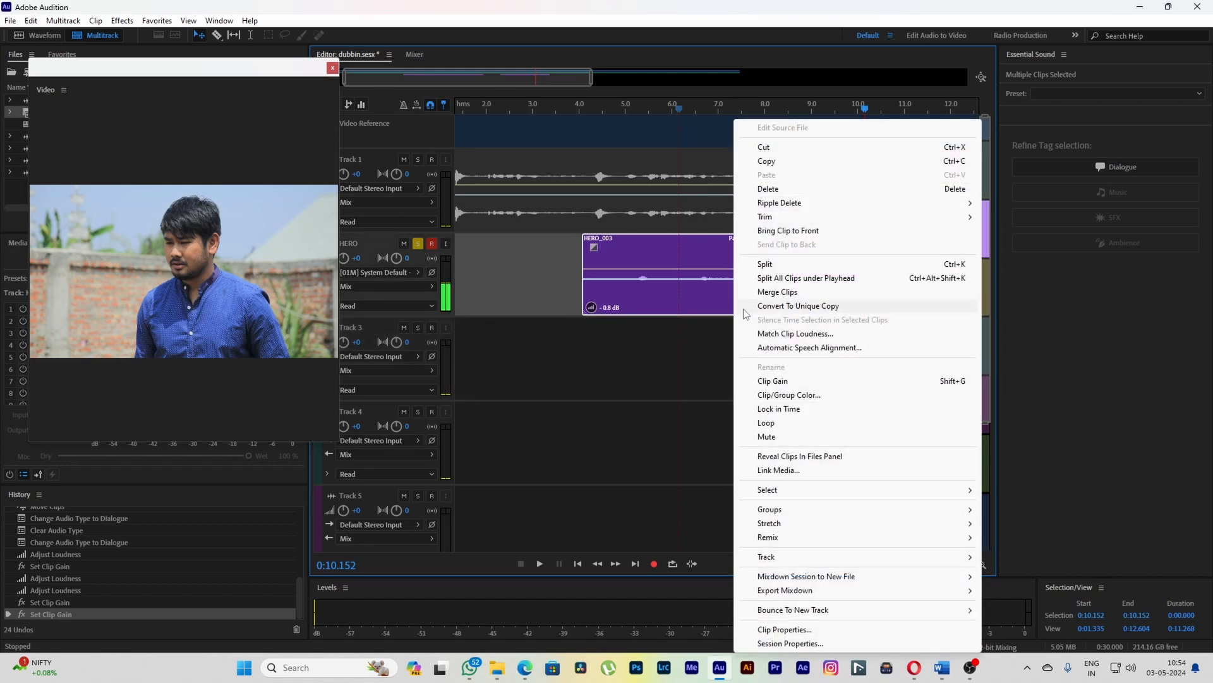
left_click(808, 333)
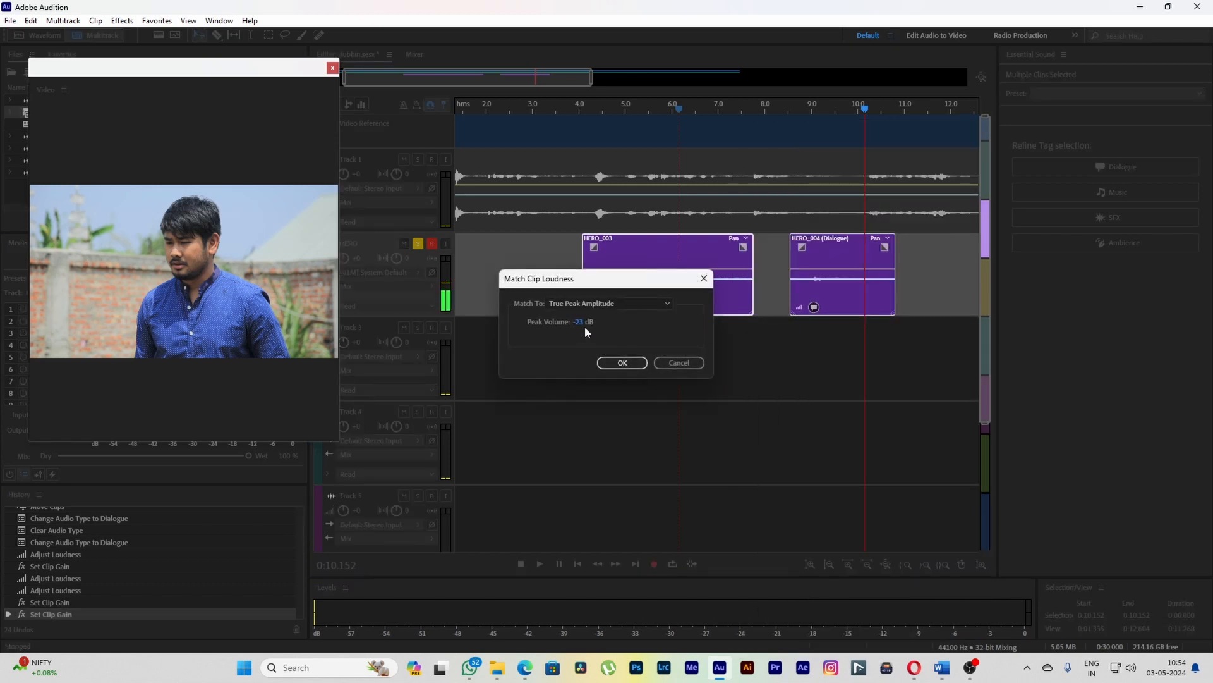
left_click(585, 326)
type("-3")
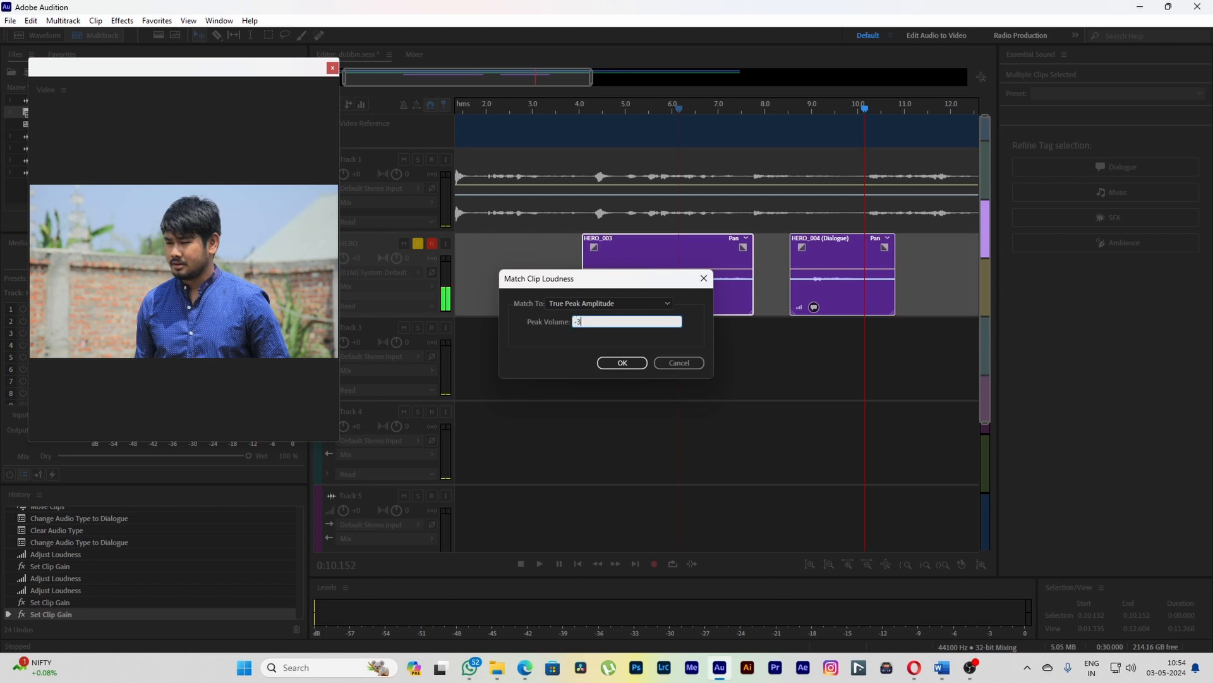
key("Return")
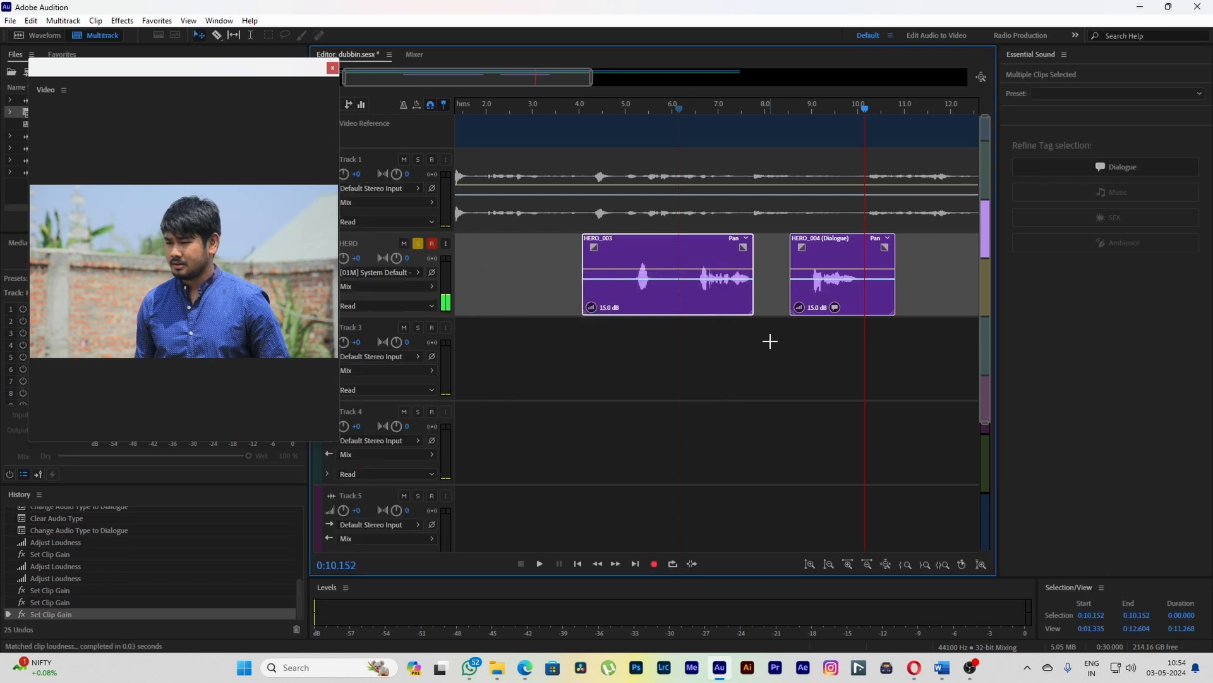
- Play back the end of the first HERO take from about 0:06.4 to check the new level
left_click(691, 108)
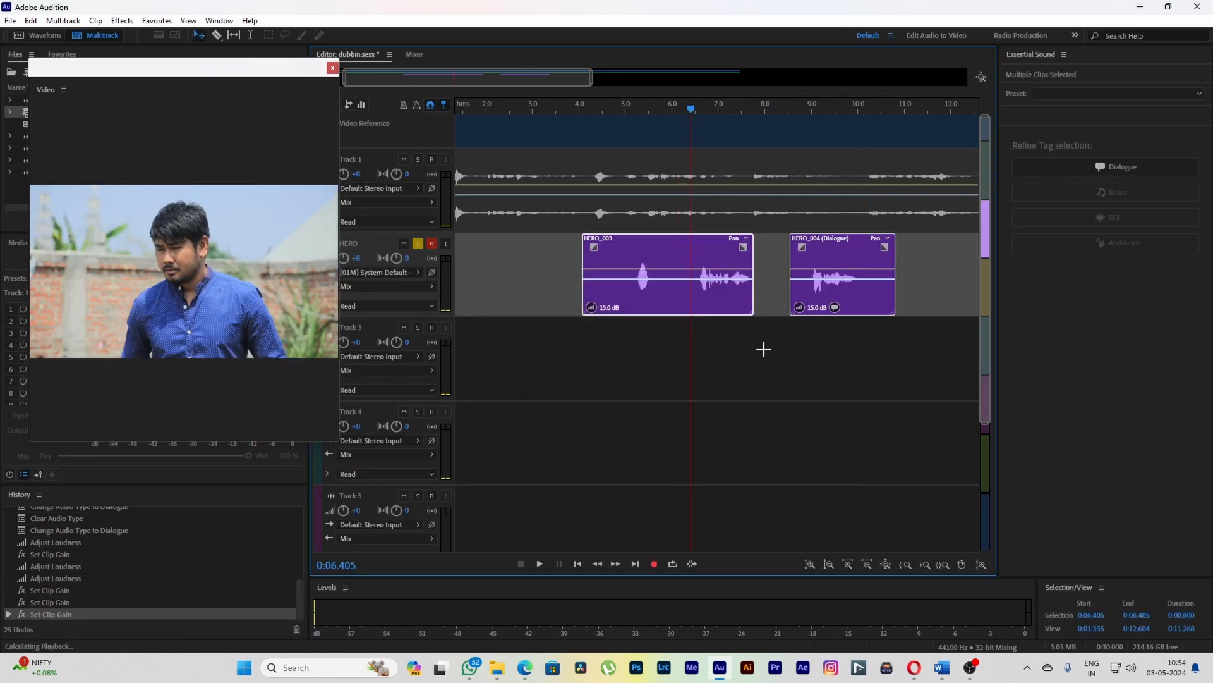
key("space")
key("space")
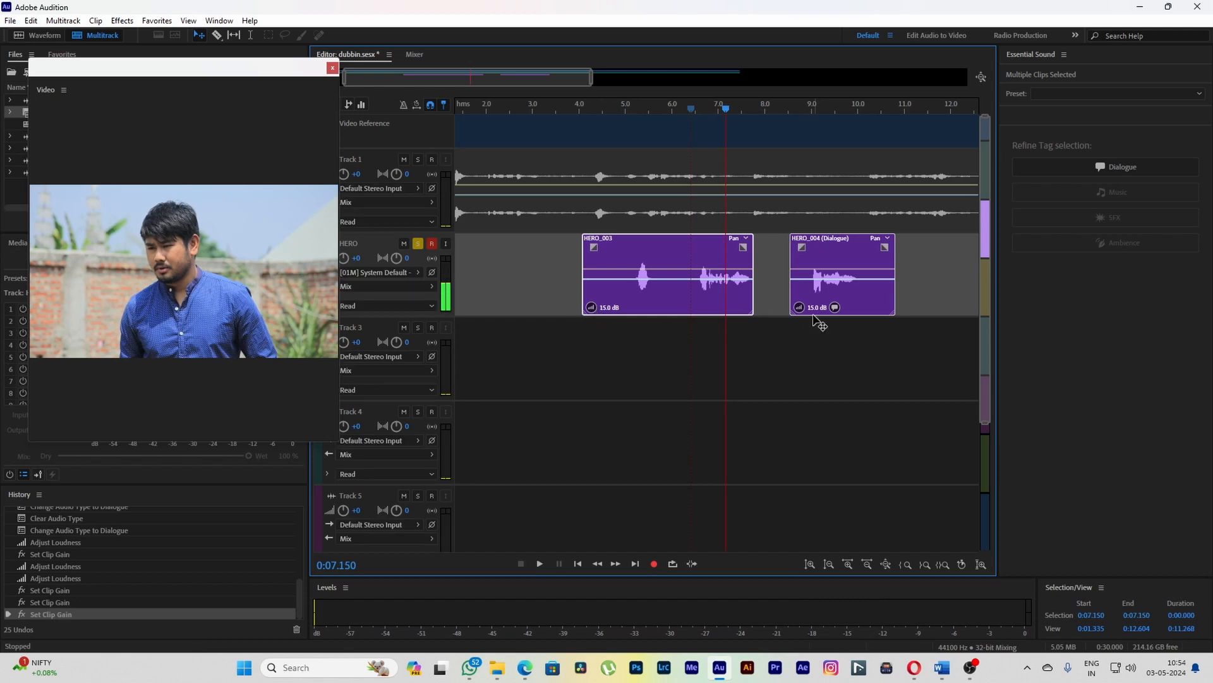
- Play back from 0:07.150 through the second HERO take to about 0:10.4 to judge its level
key("space")
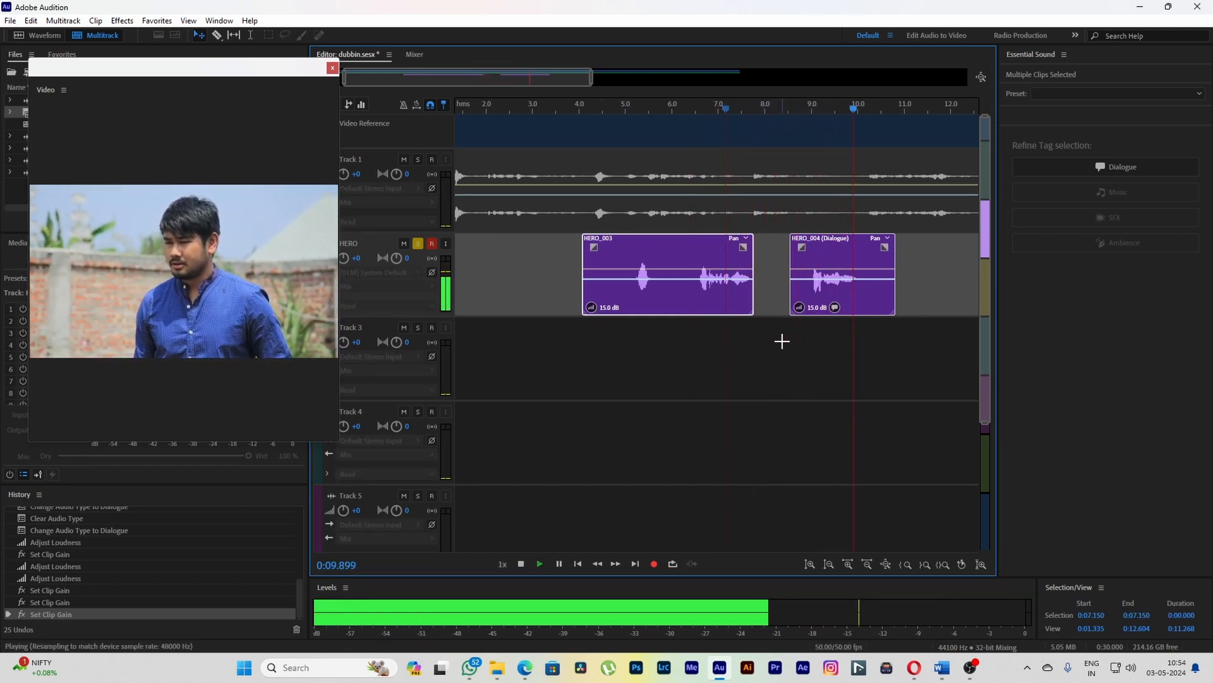
key("space")
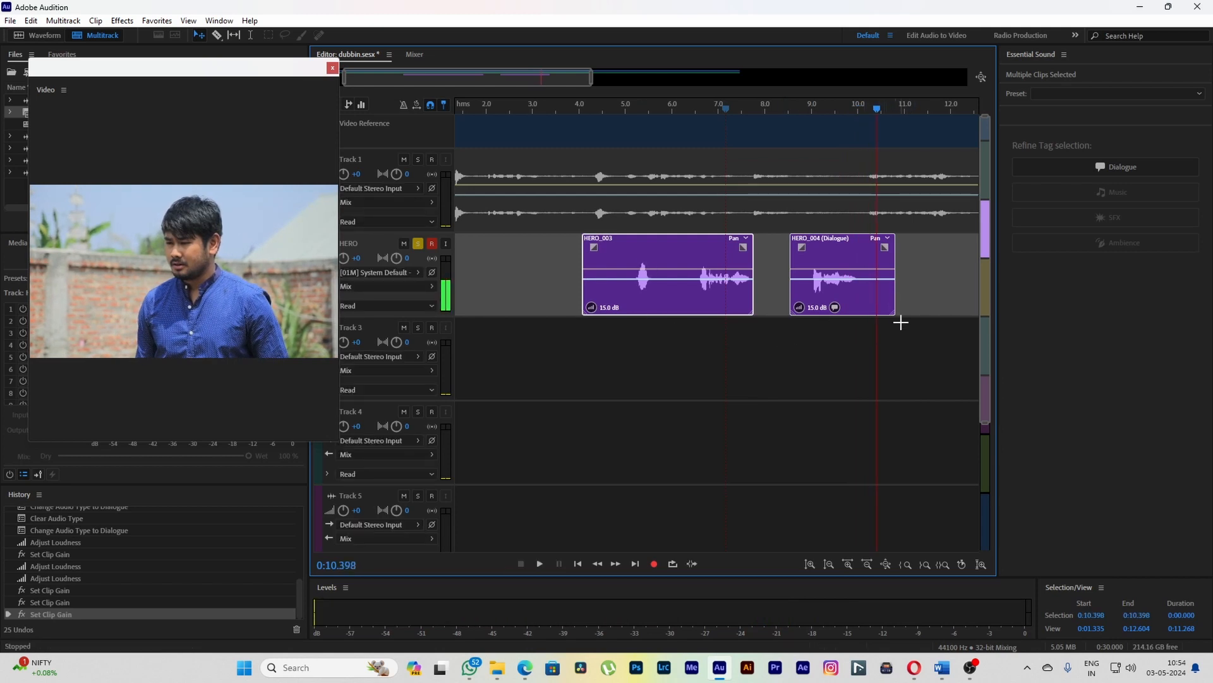
scroll(861, 326, "down", 3)
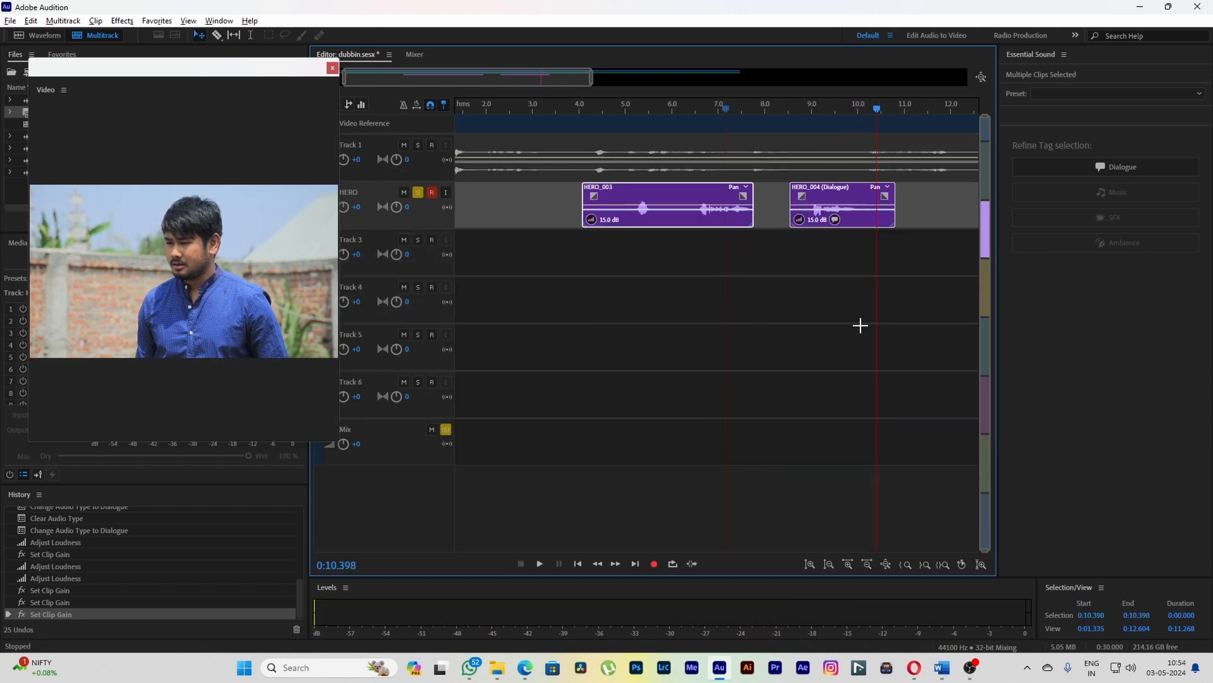
scroll(861, 325, "up", 3)
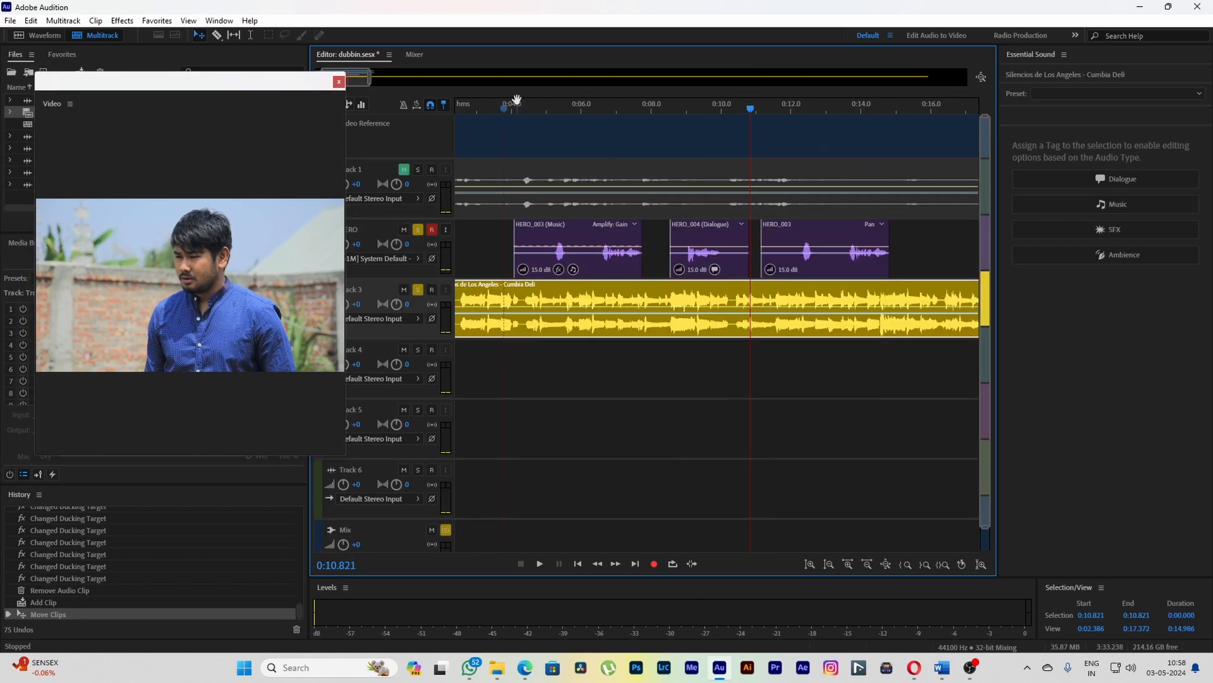
- Disable ducking on the first HERO_003 clip and play the mix back from about 0:04.2
left_click(520, 110)
scroll(611, 338, "down", 2)
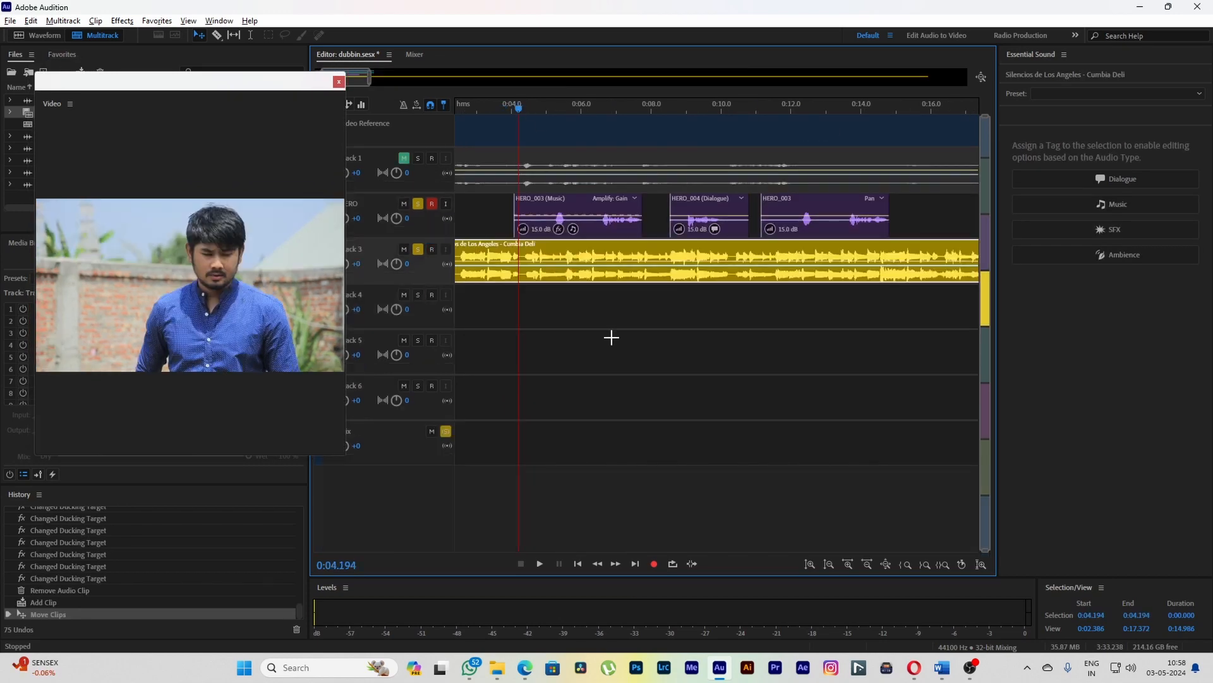
scroll(613, 342, "up", 4)
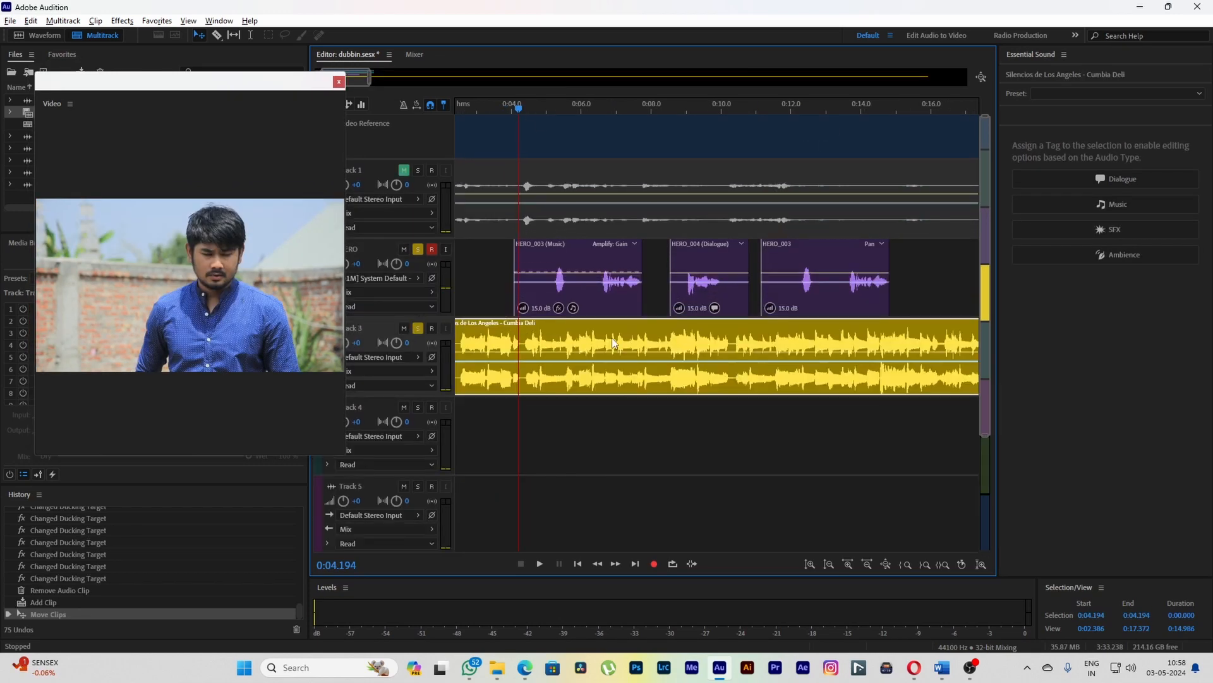
left_click(597, 298)
left_click(1193, 192)
left_click(1192, 193)
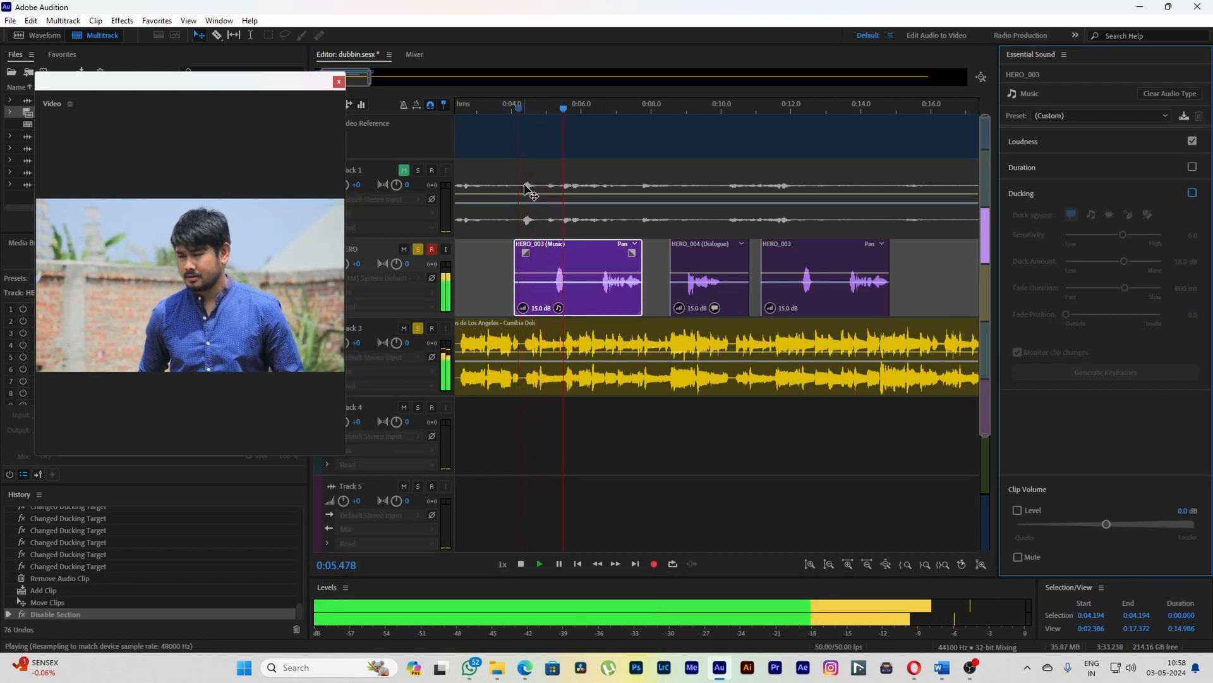
key("space")
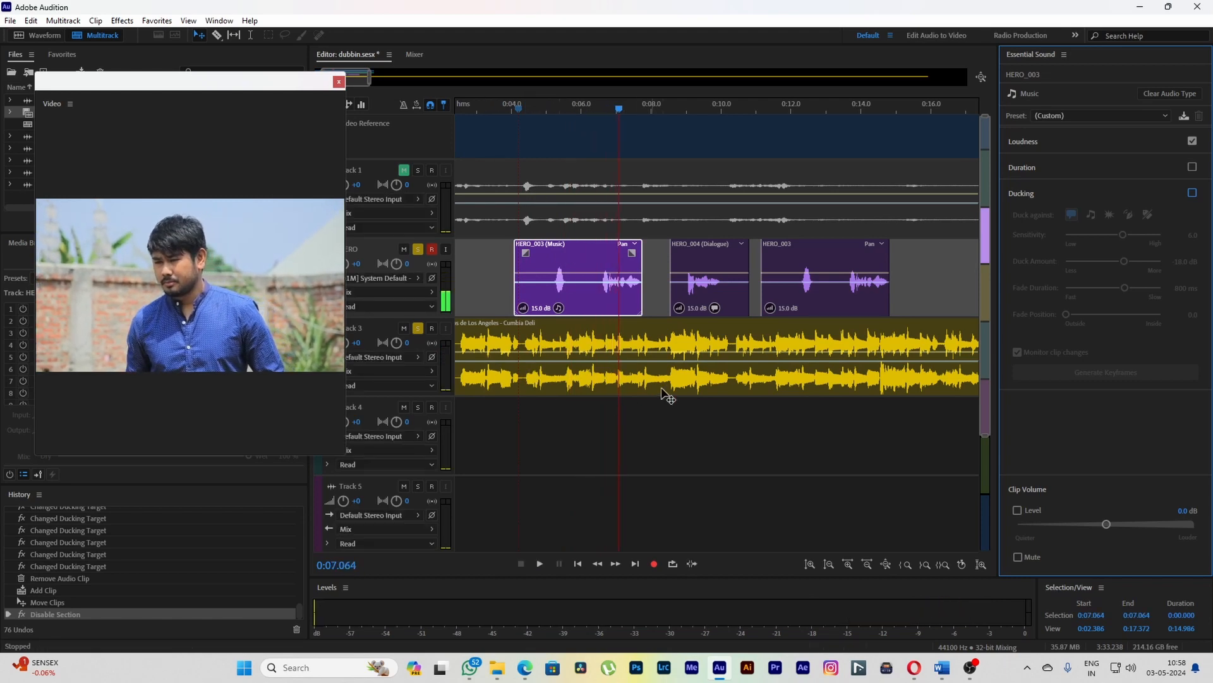
scroll(665, 393, "down", 1)
scroll(664, 393, "up", 1)
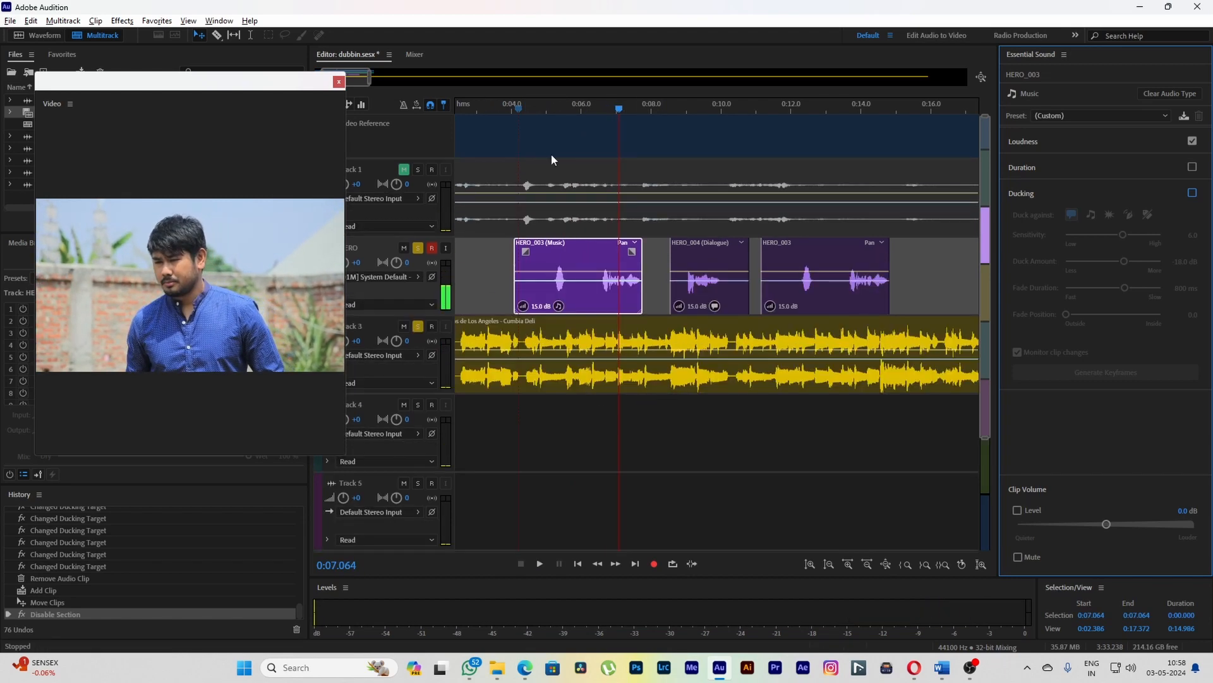
- Place the playhead at about 0:04.3 and lower the Silencios de Los Angeles music clip's gain to -7.2 dB
left_click(521, 107)
scroll(501, 379, "down", 3)
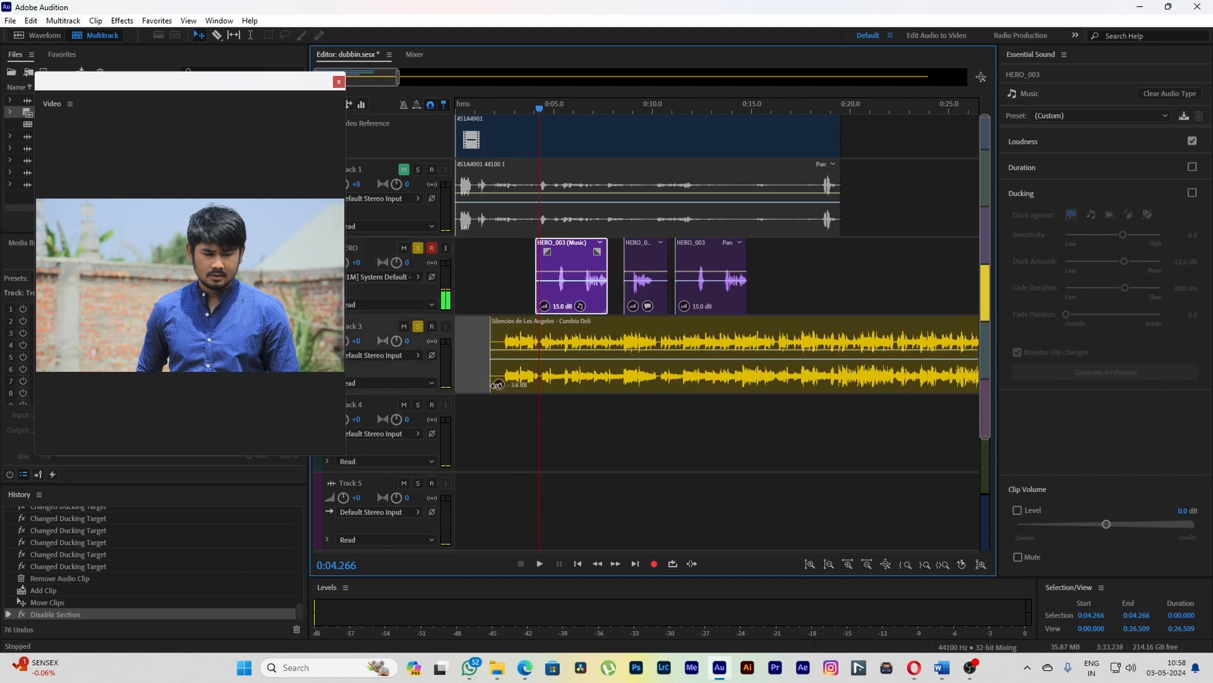
left_click_drag(493, 388, 493, 388)
scroll(564, 396, "up", 2)
- Play back the first HERO take with the quieter music from about 0:04.3 to 0:08.2
key("space")
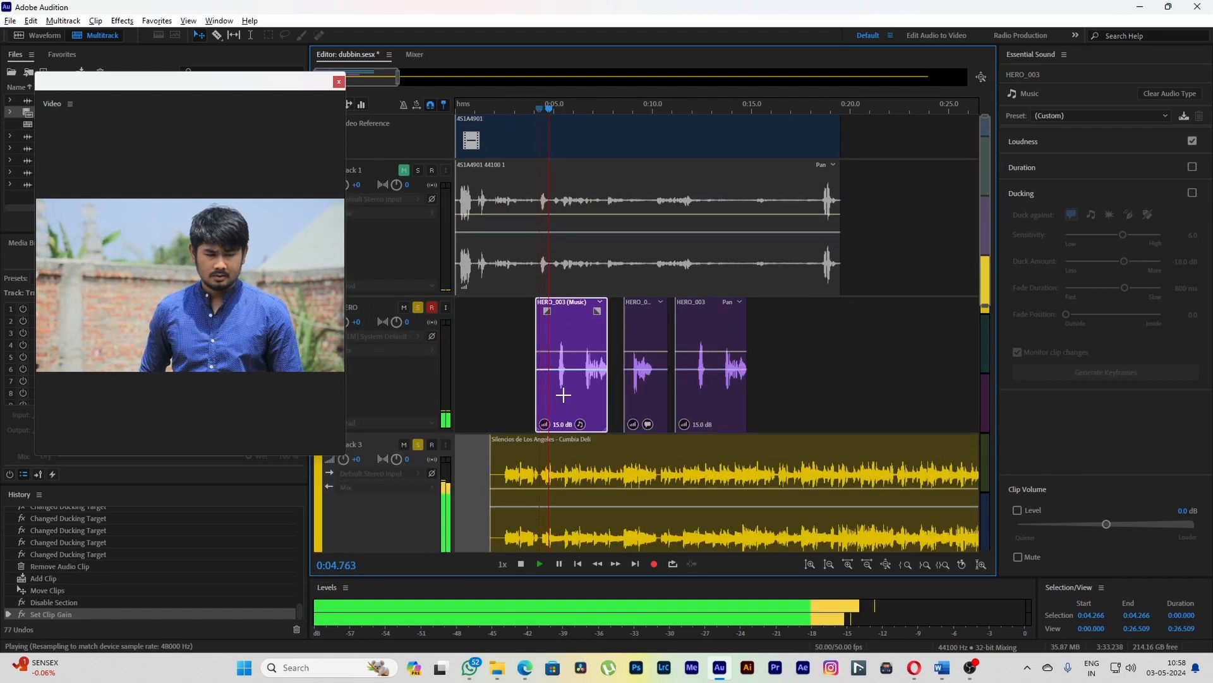
scroll(565, 398, "down", 2)
scroll(569, 400, "up", 2)
scroll(567, 402, "down", 3)
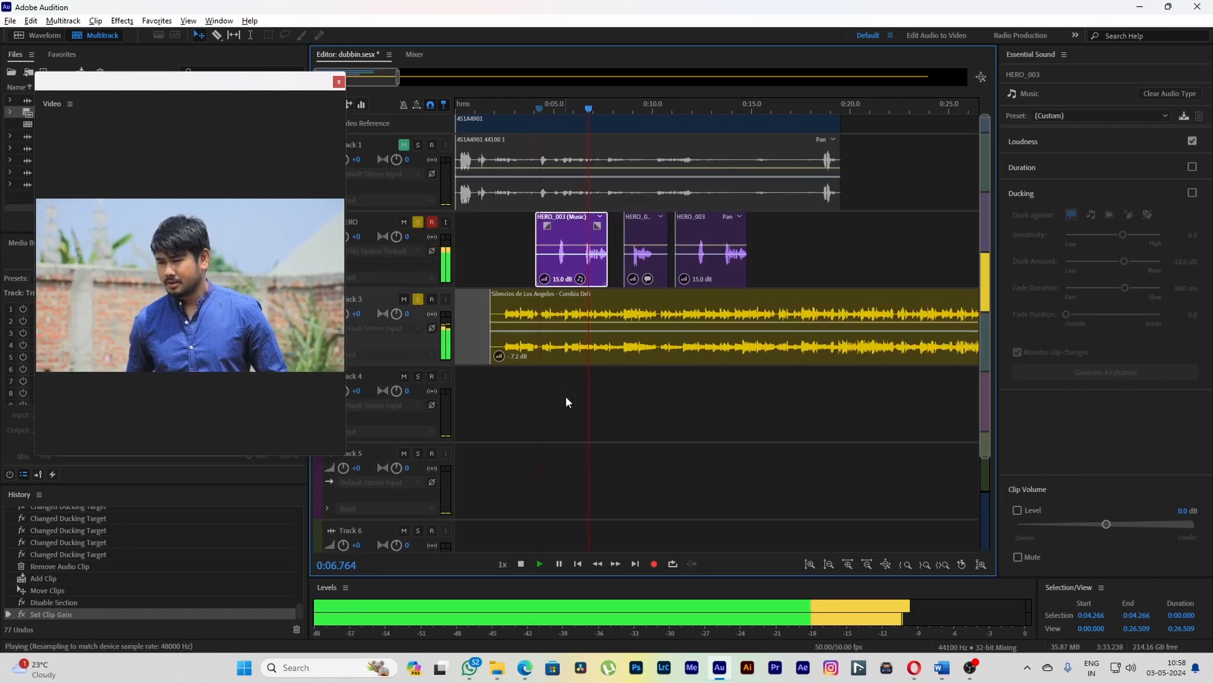
key("alt+space")
left_click(621, 430)
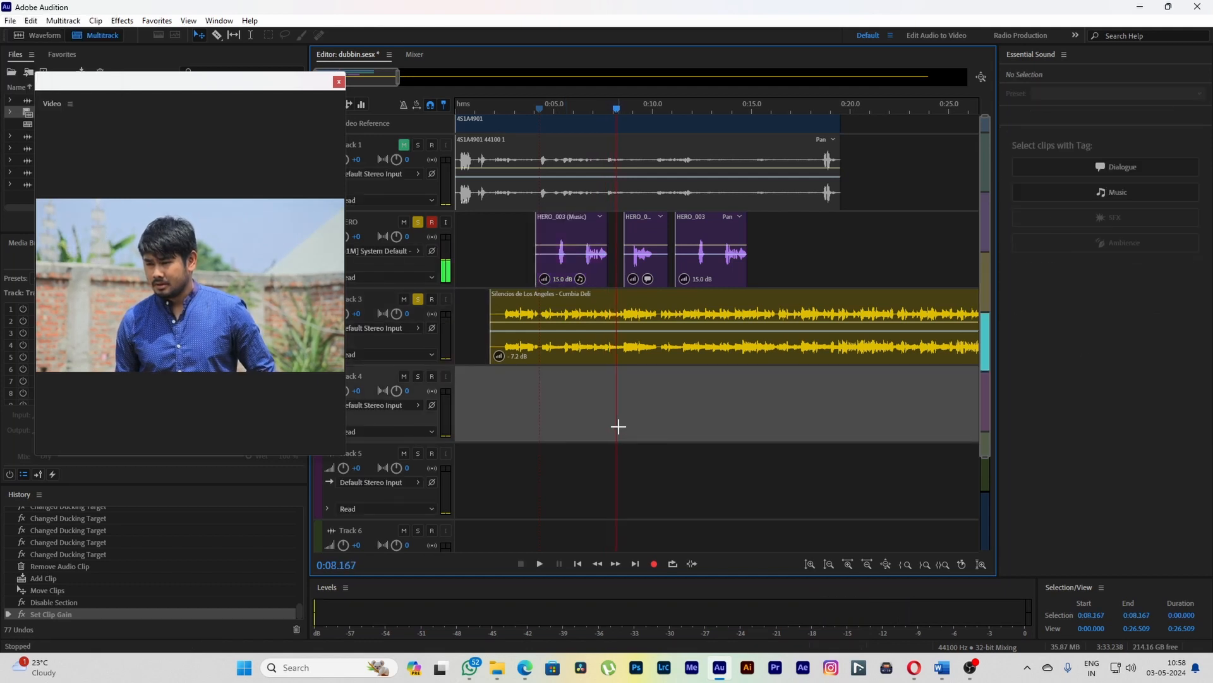
- Add four volume keyframes to the music clip between about 0:25 and 0:32, and pull the last three down to lower the volume
scroll(611, 424, "up", 4)
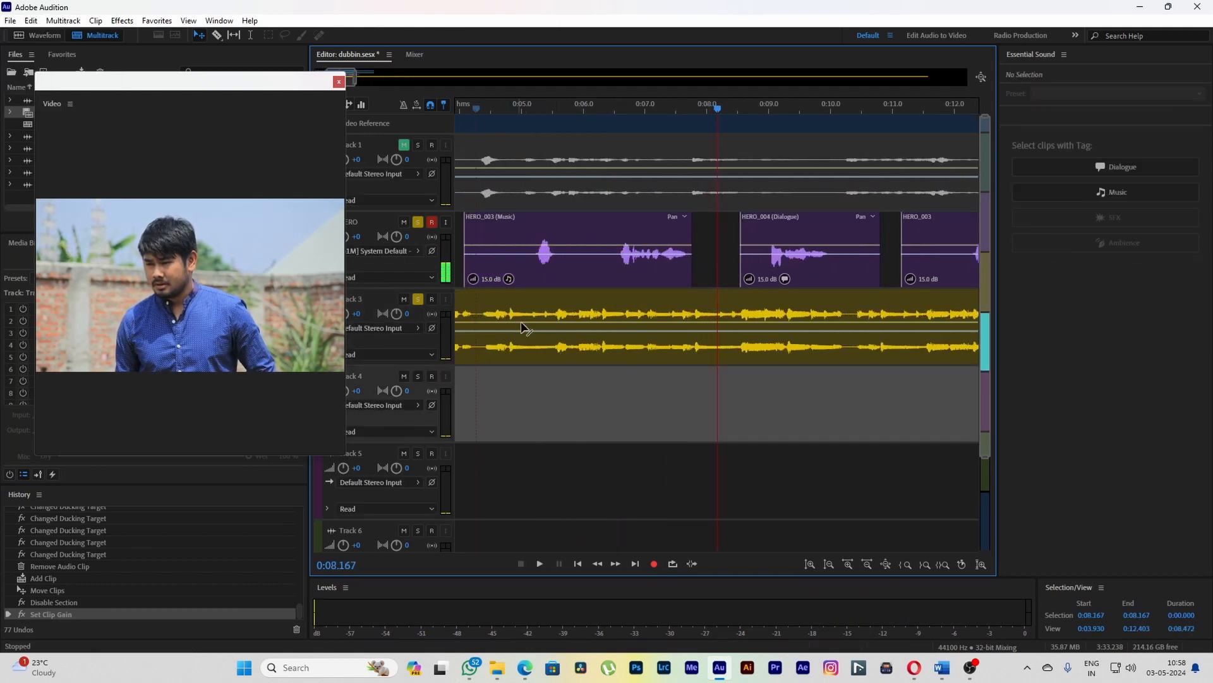
scroll(698, 401, "down", 1)
scroll(699, 402, "up", 1)
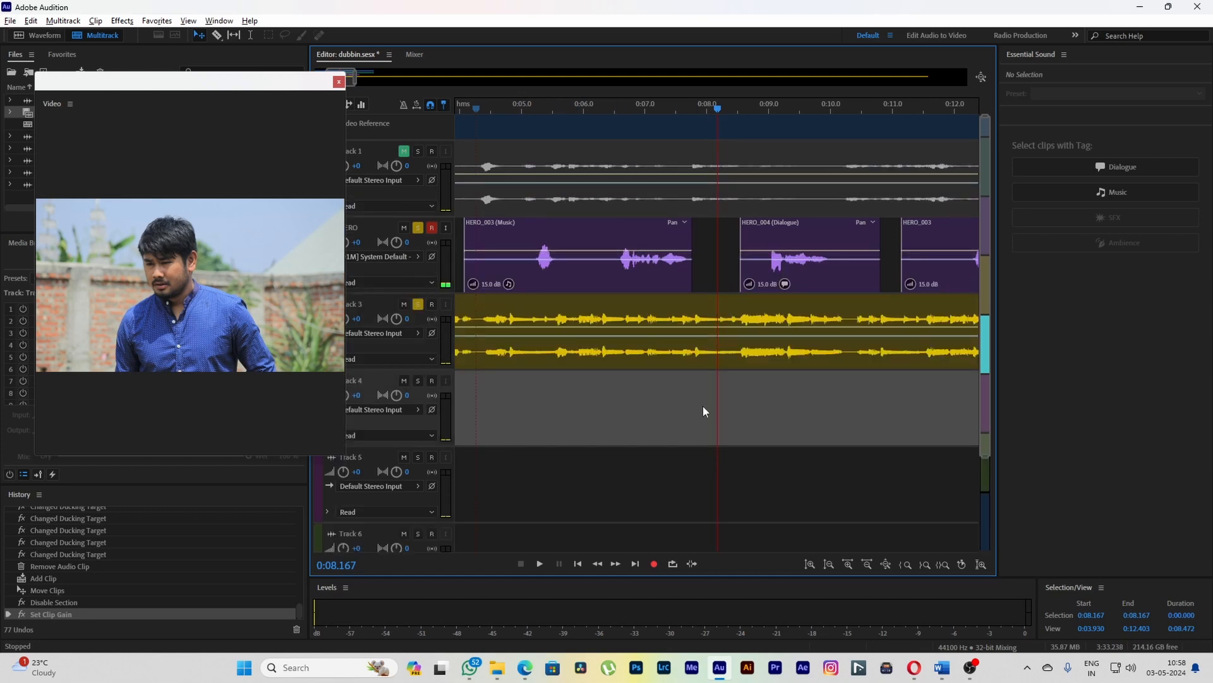
scroll(840, 366, "down", 5)
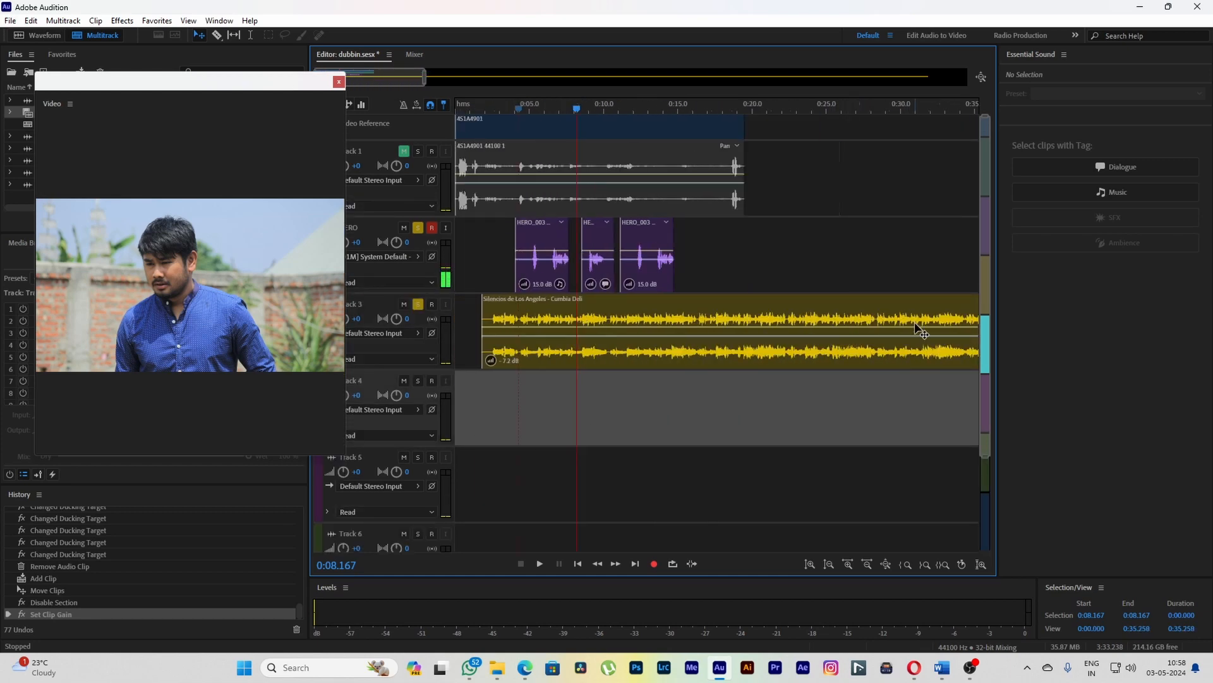
left_click(848, 325)
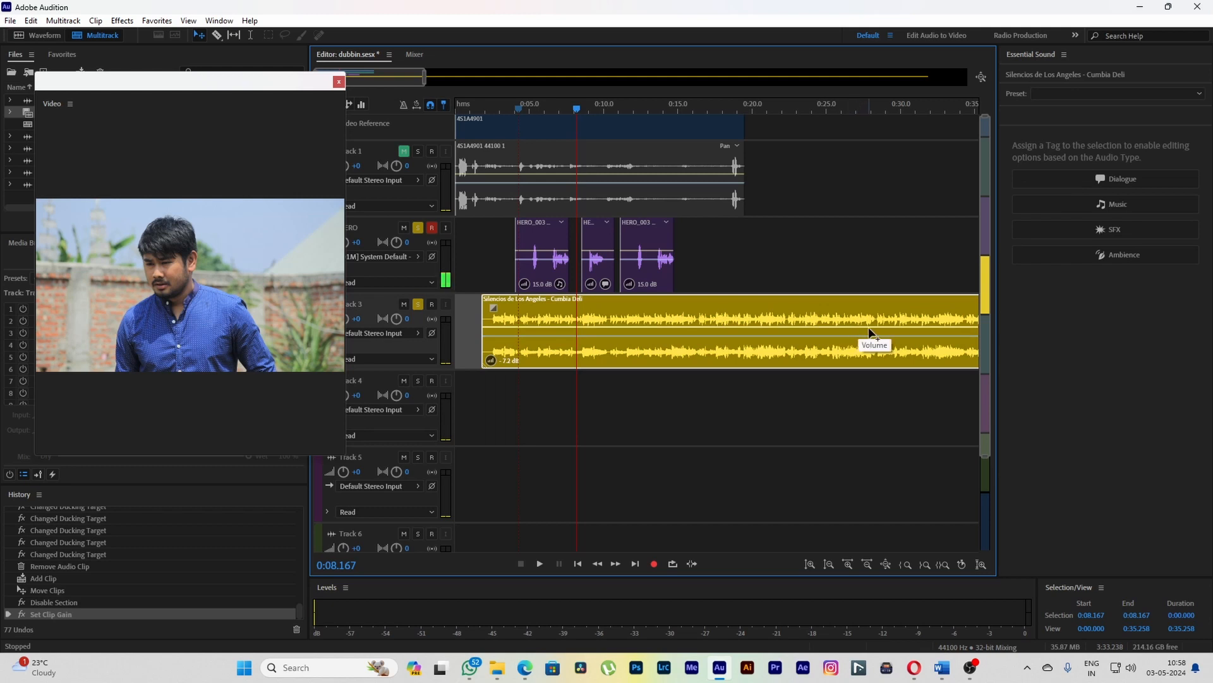
left_click(868, 327)
left_click(909, 327)
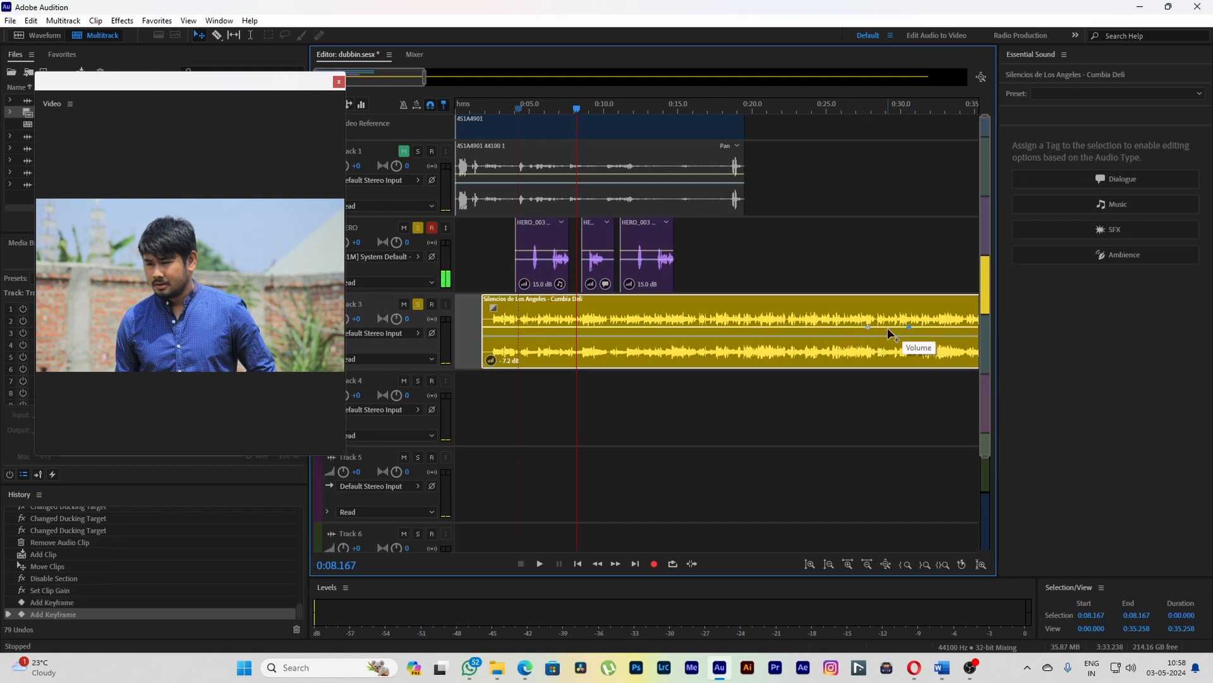
left_click(888, 327)
left_click(829, 327)
left_click_drag(864, 328, 930, 340)
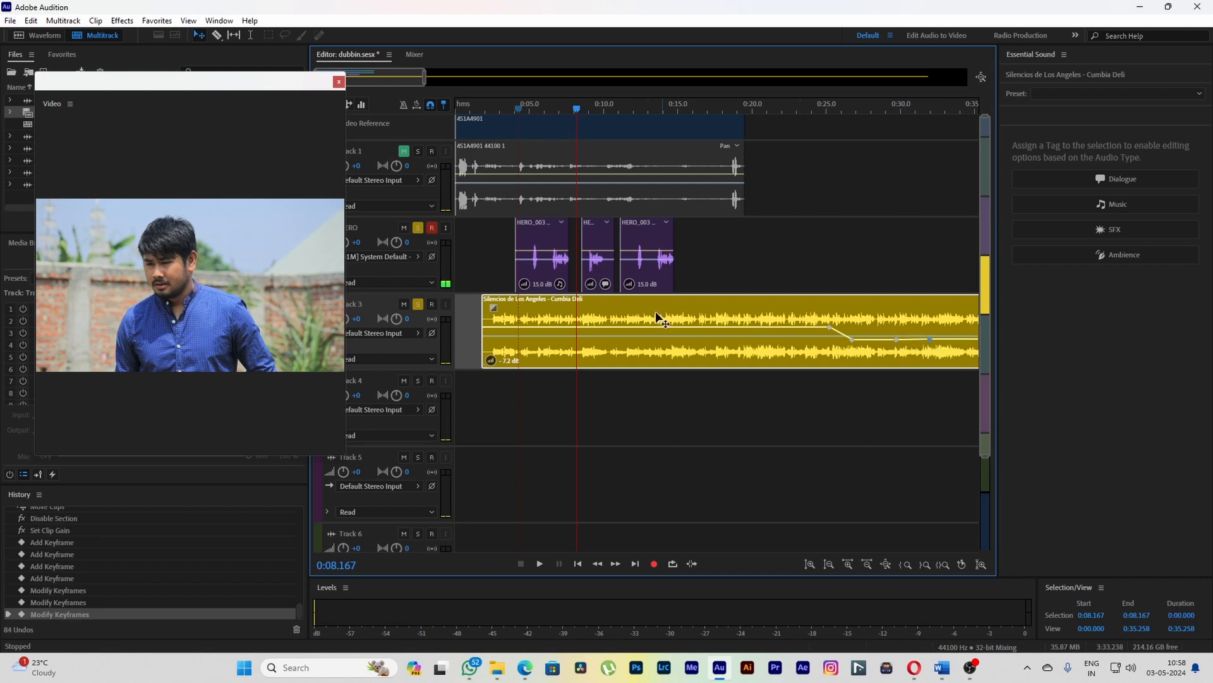
- Tag the Silencios de Los Angeles clip as Music and enable ducking for it
scroll(582, 351, "up", 1)
left_click(529, 106)
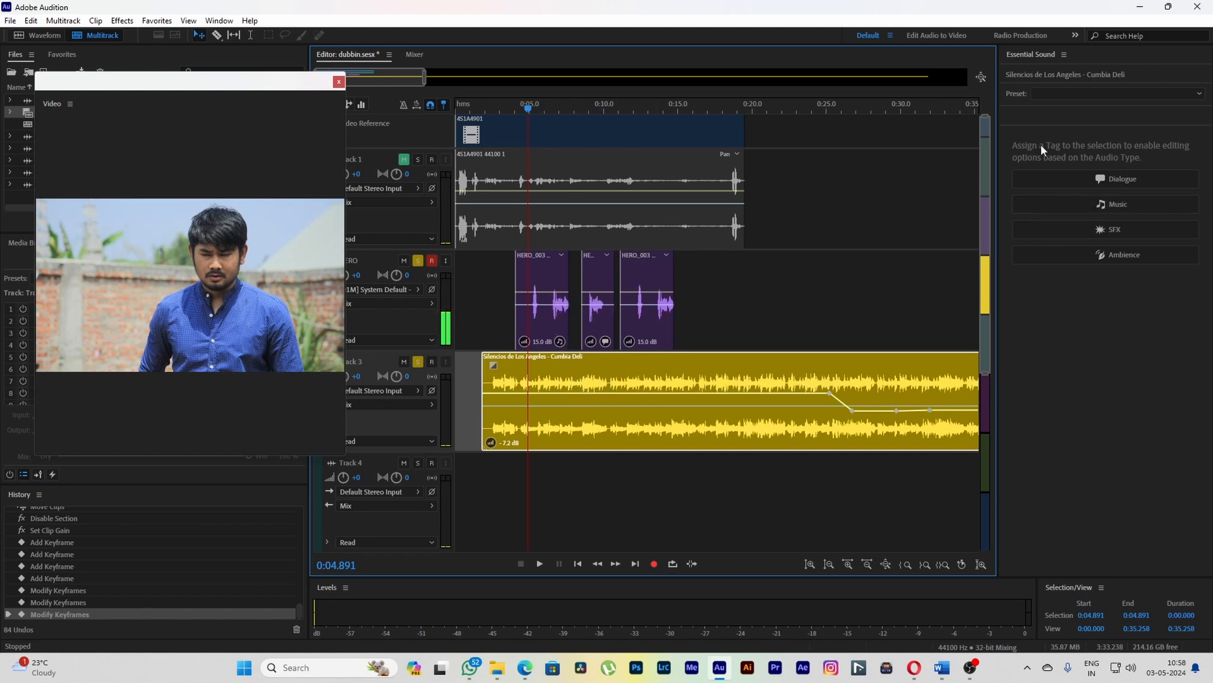
left_click(1108, 209)
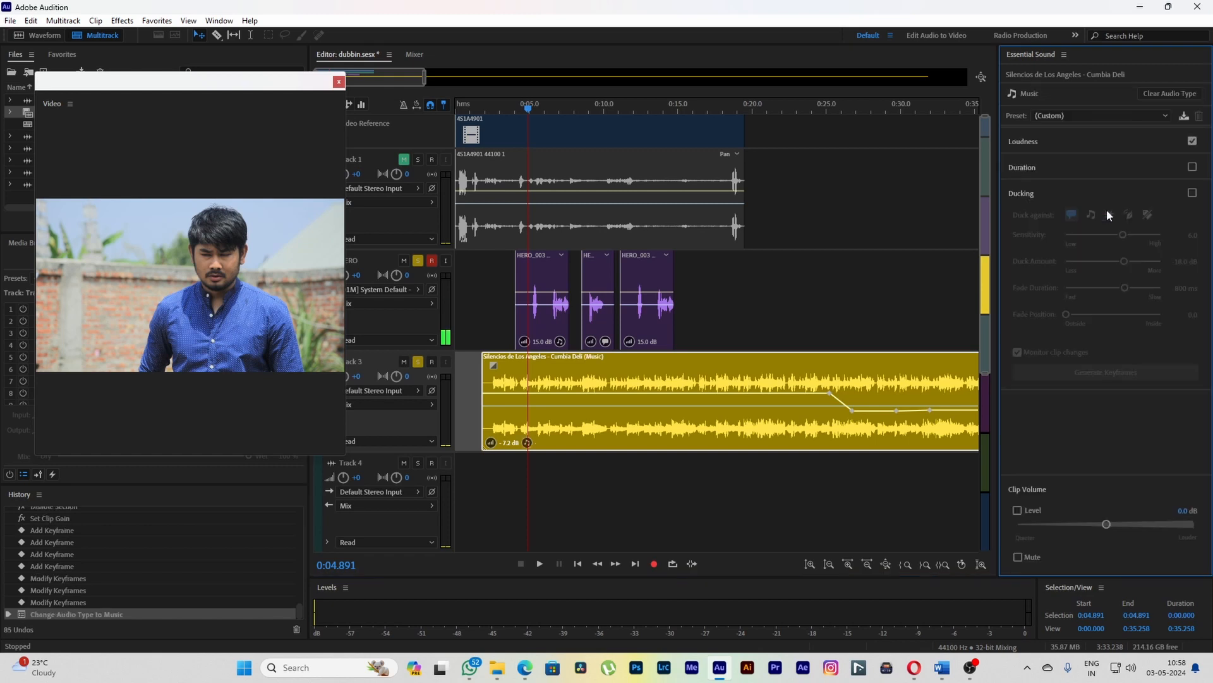
left_click(1193, 193)
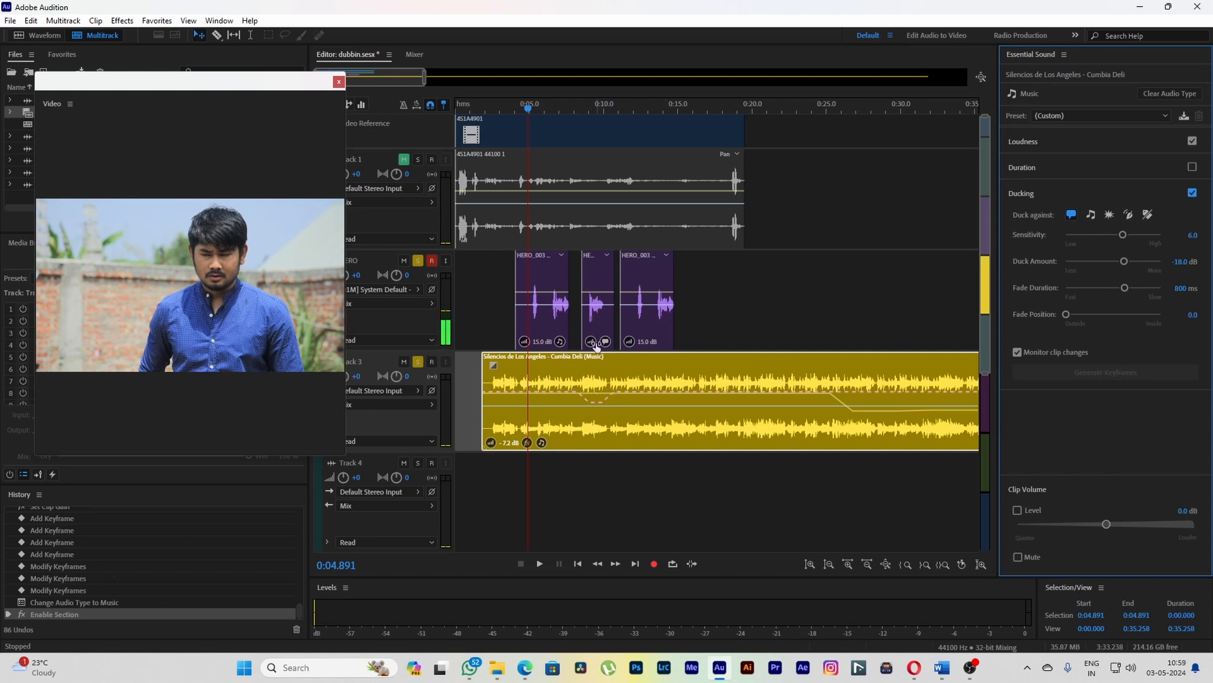
- Tag the last HERO_003 clip as Music and select the HERO_004 dialogue clip to compare
left_click(658, 326)
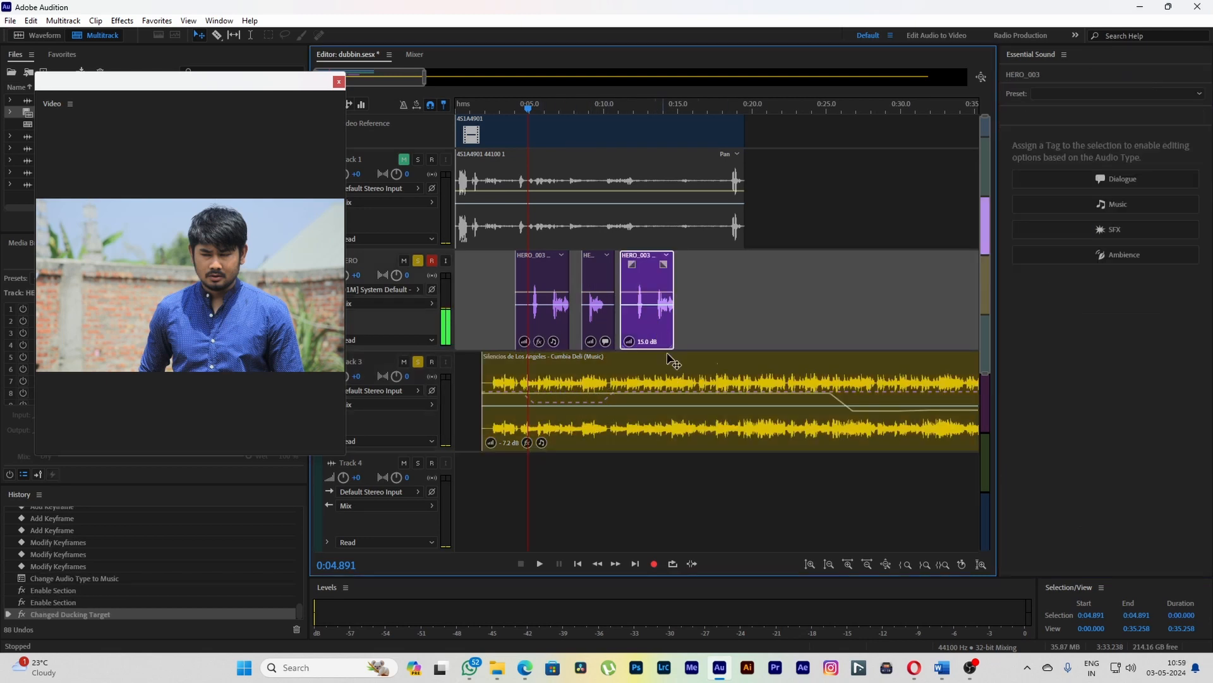
left_click(1113, 204)
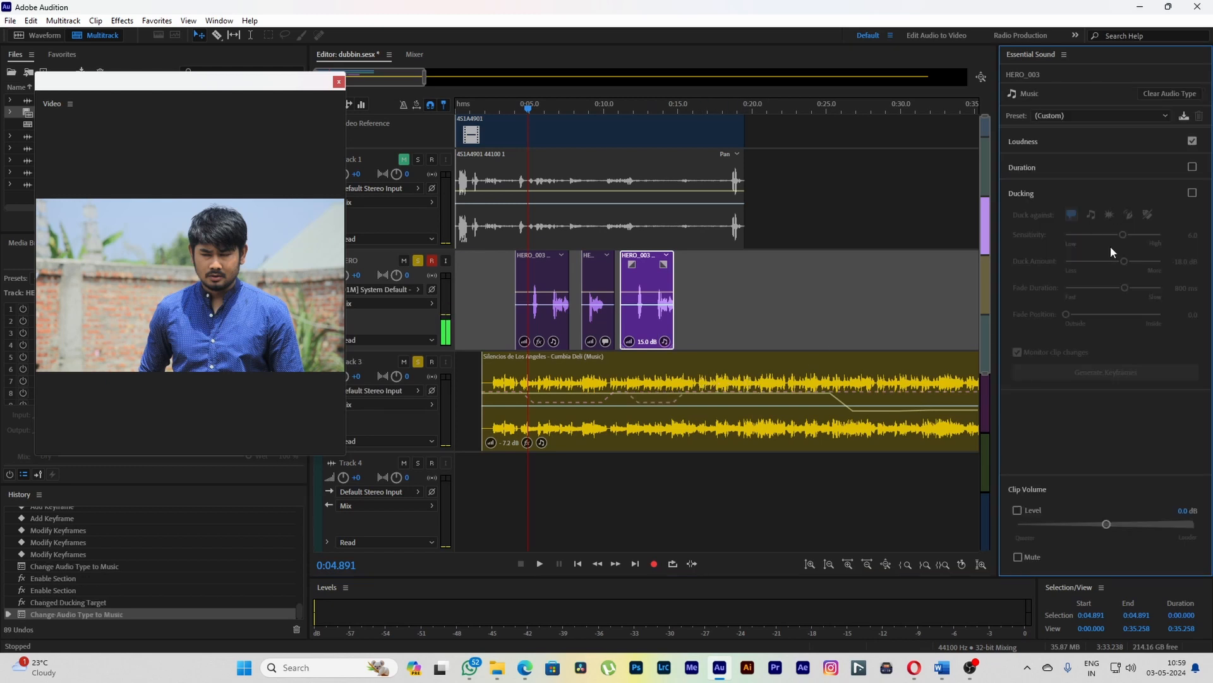
left_click(597, 326)
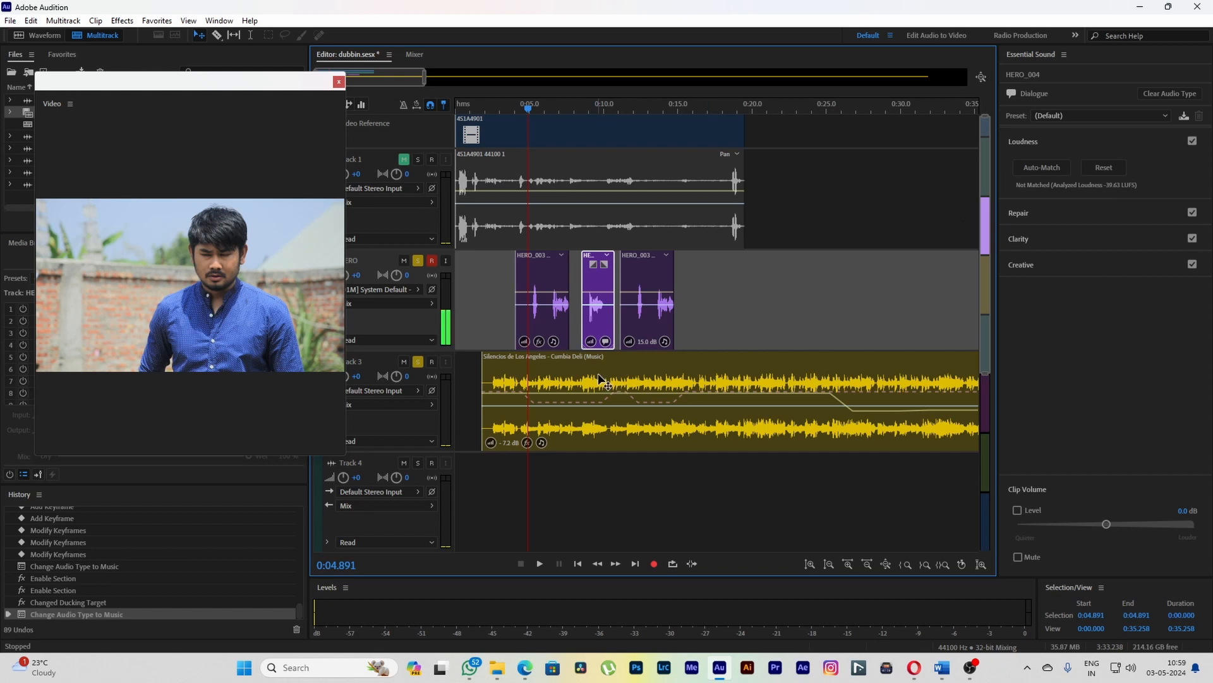
- Toggle the music clip's Music and Dialogue ducking targets to compare them, leaving only Dialogue enabled
left_click(493, 109)
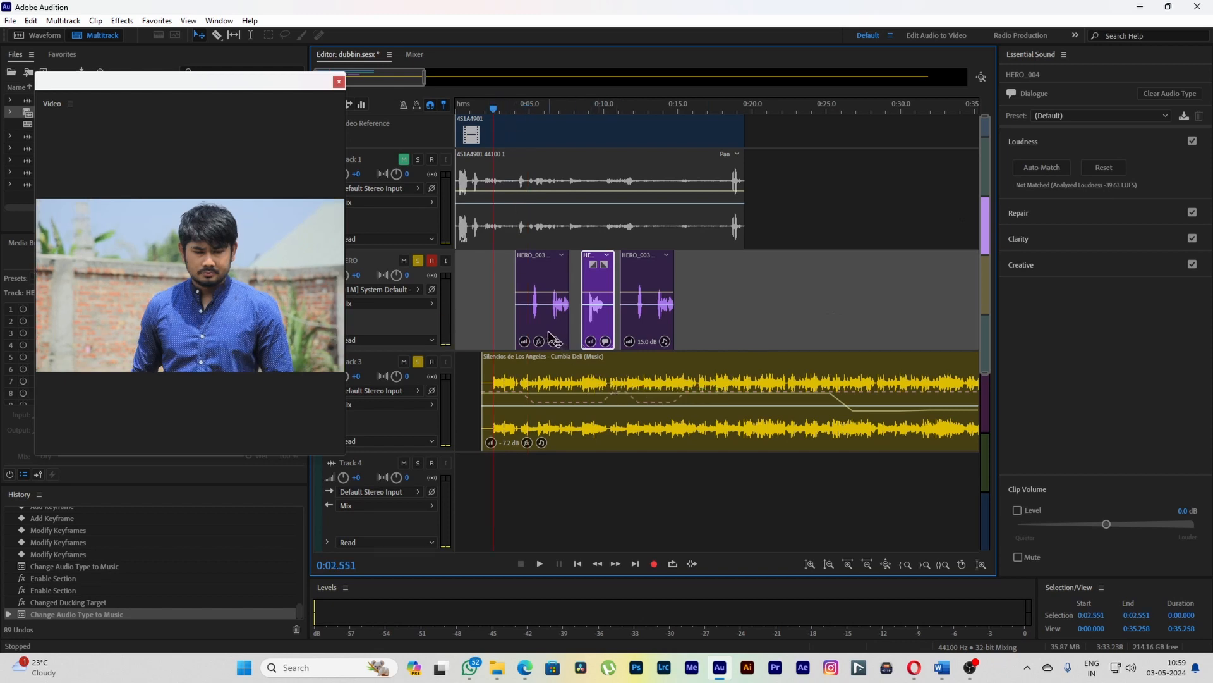
left_click(562, 383)
left_click(1090, 215)
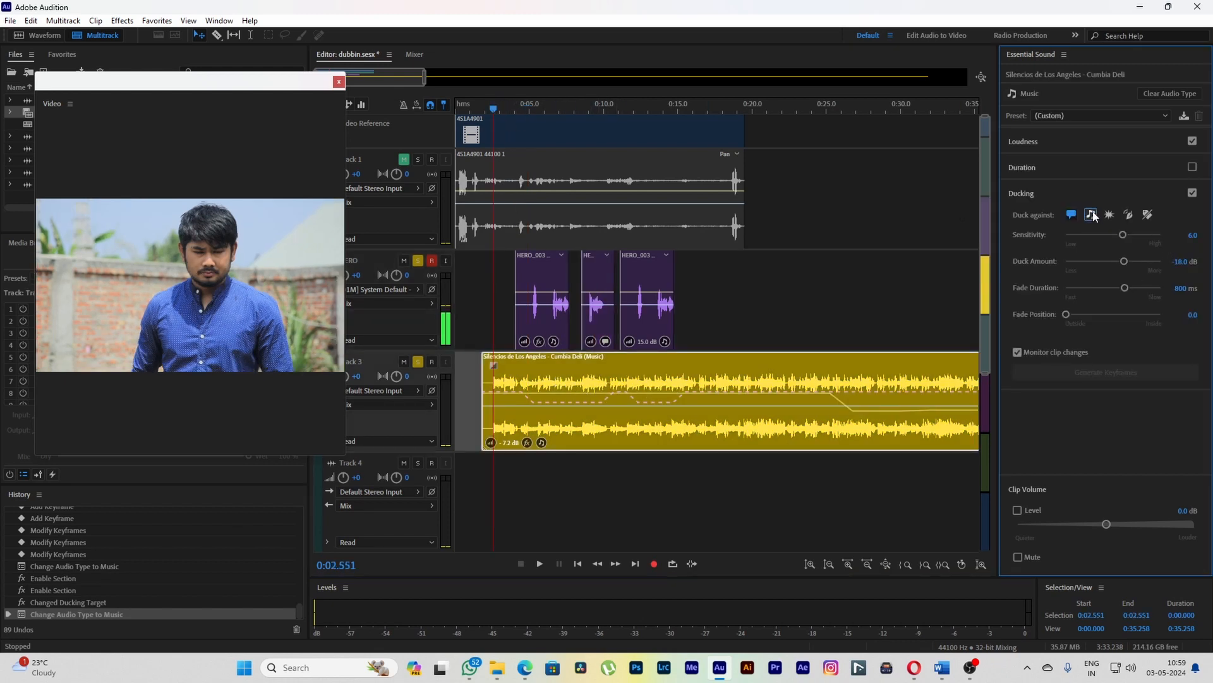
left_click(1072, 216)
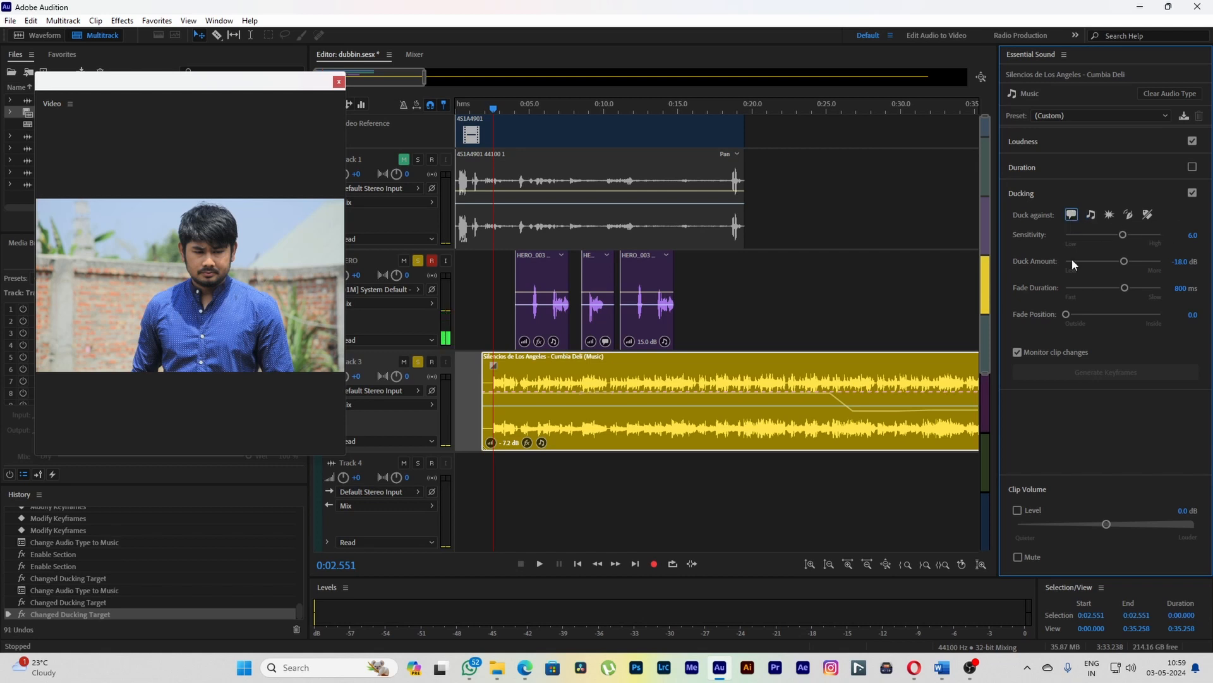
left_click(1077, 218)
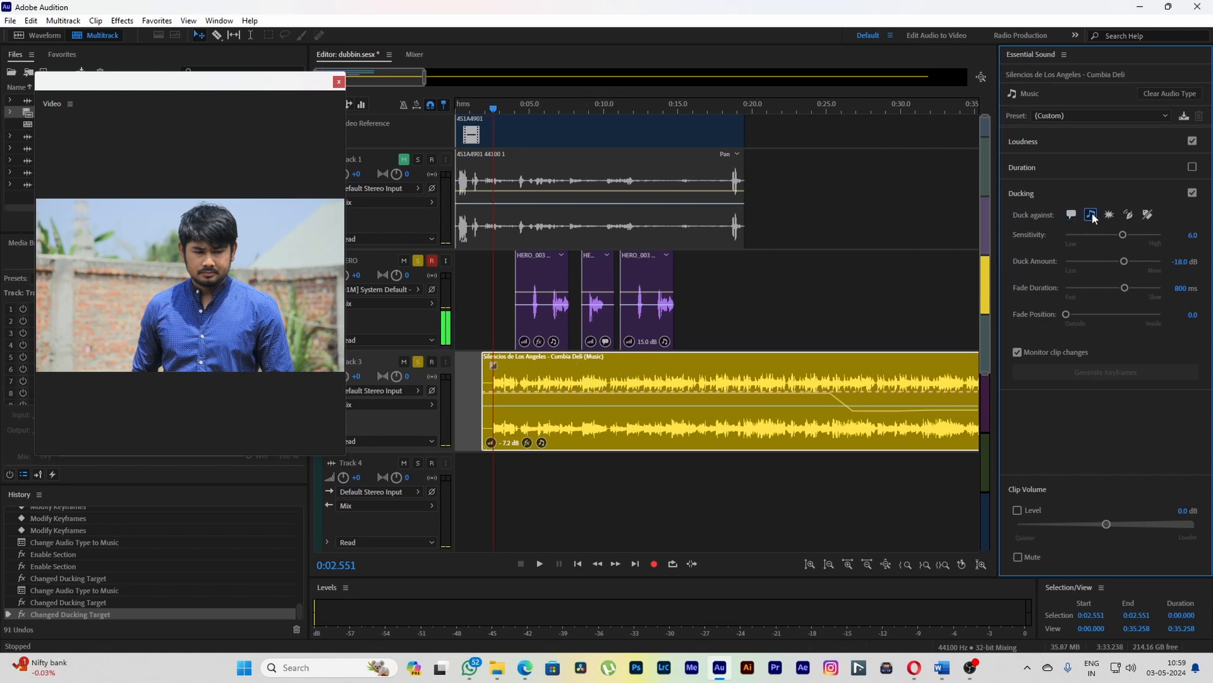
left_click(1084, 218)
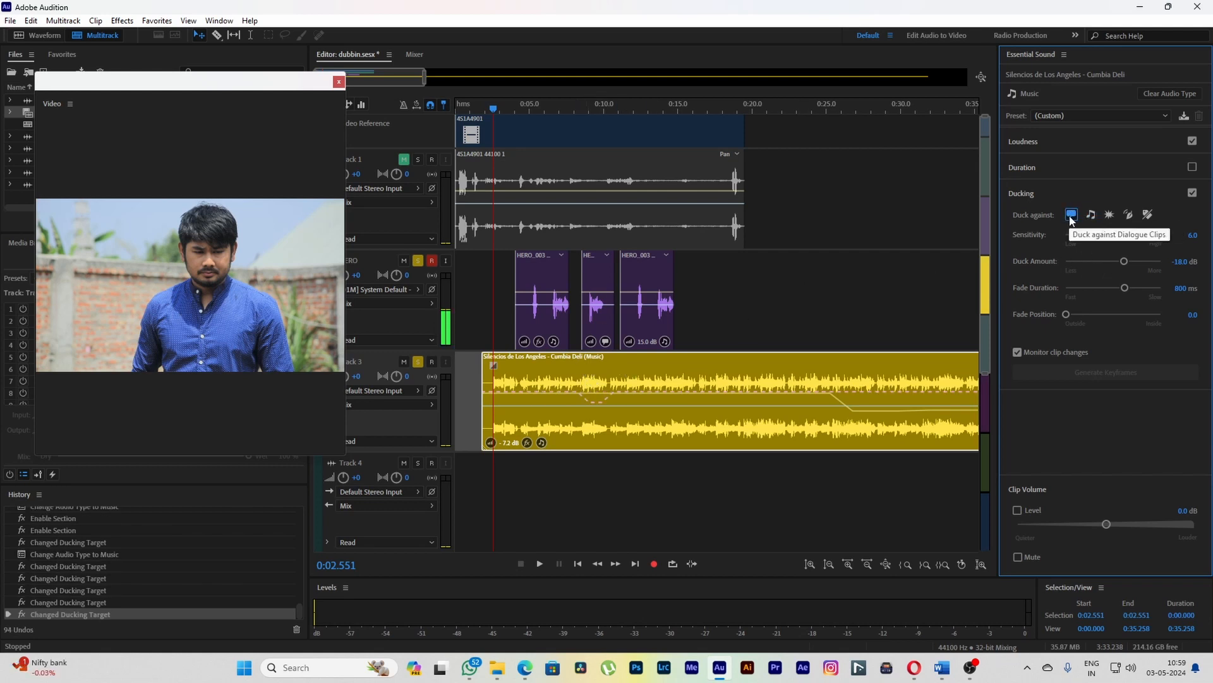
left_click(1072, 215)
- Check the first HERO_003 clip's type and set the Silencios de Los Angeles clip to duck against Music clips as well
left_click(557, 334)
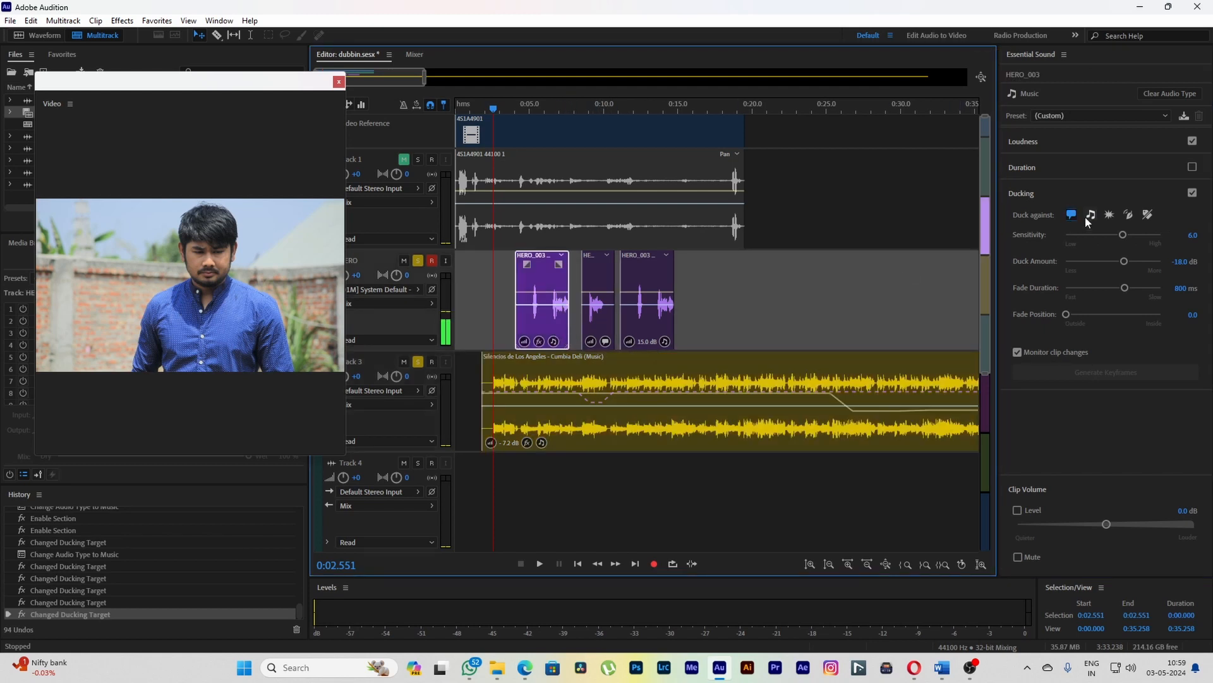
left_click(535, 382)
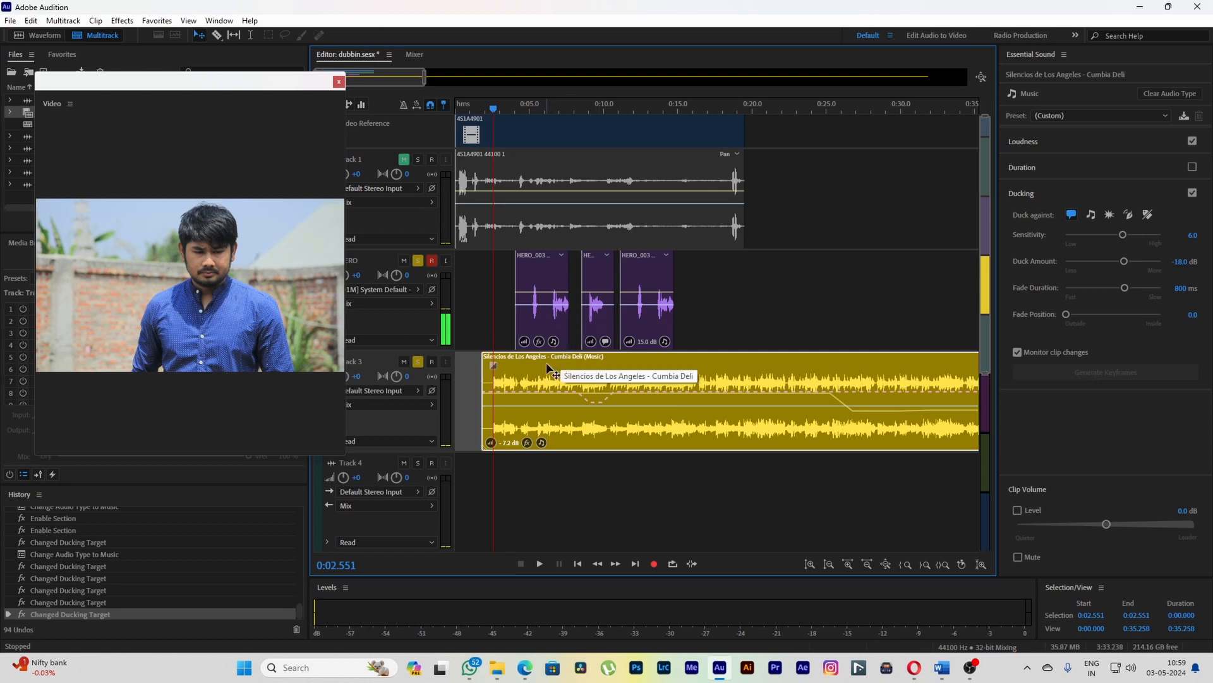
left_click(1091, 215)
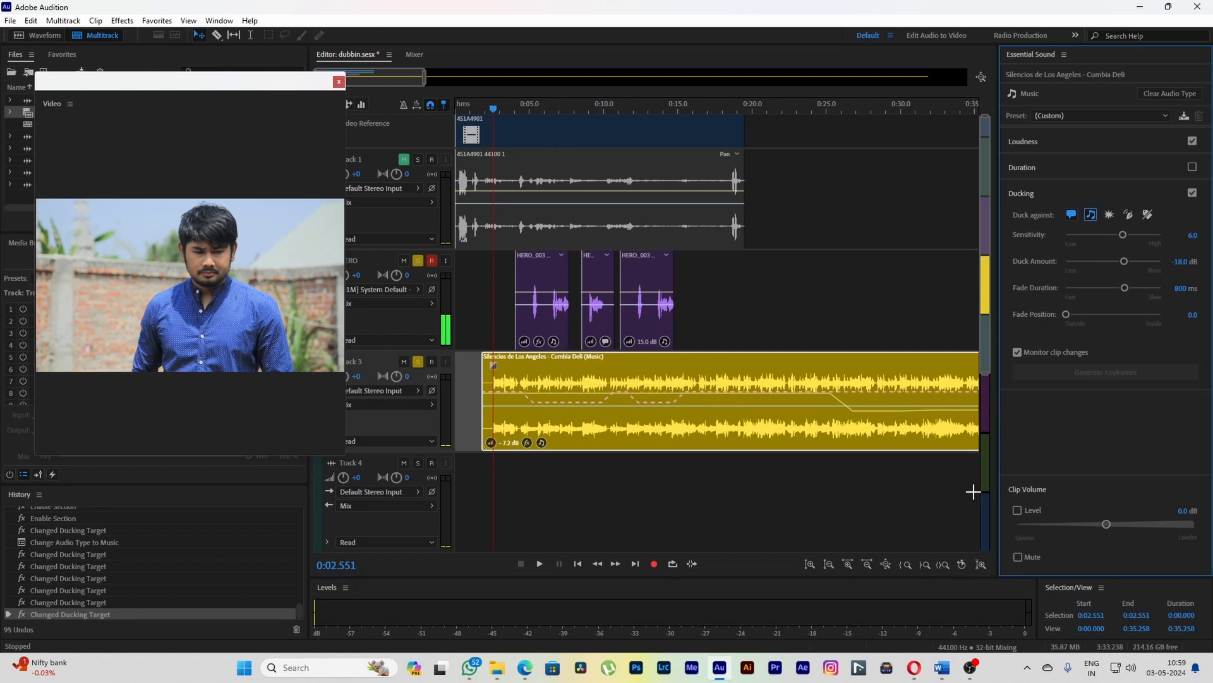
- Play back the ducked mix from about 0:03.5 to past the last HERO take, and return to about 0:05.0
left_click(506, 111)
key("space")
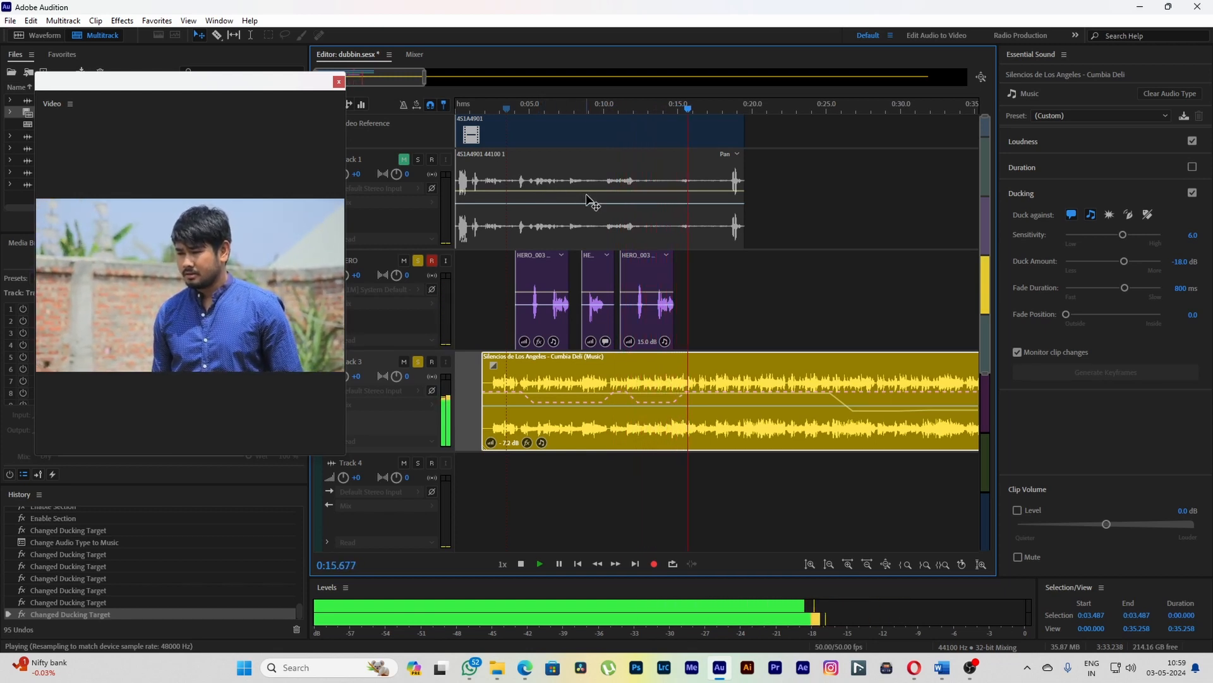
key("space")
left_click(530, 397)
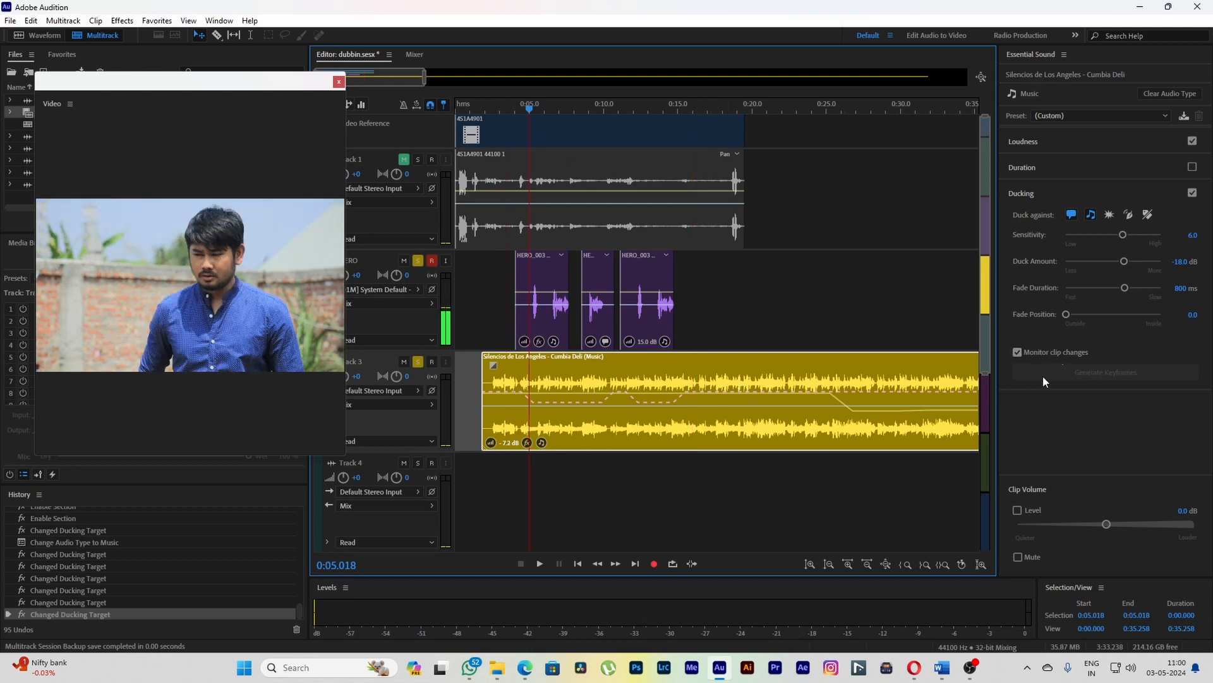
- Turn off Monitor clip changes for the music clip and move its ducking keyframes near the end of the second HERO clip earlier
left_click(1018, 353)
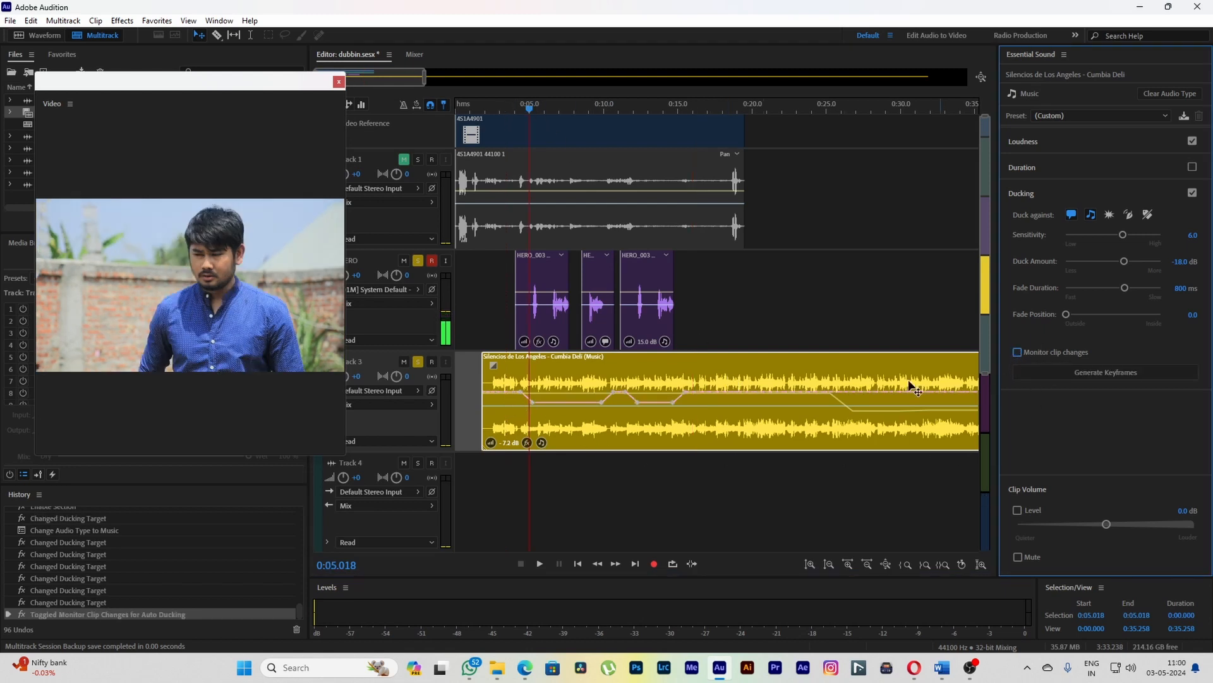
left_click_drag(602, 401, 607, 392)
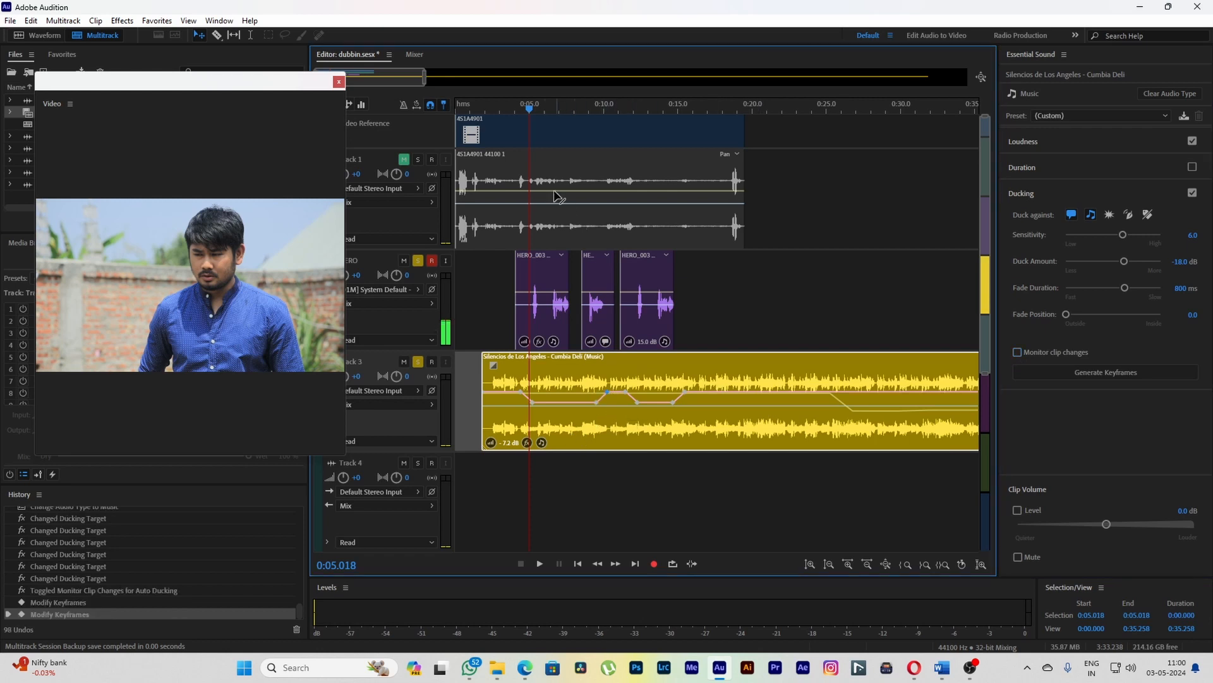
- Return to about 0:04.8, deselect the music clip, and briefly play back the mix
left_click(526, 104)
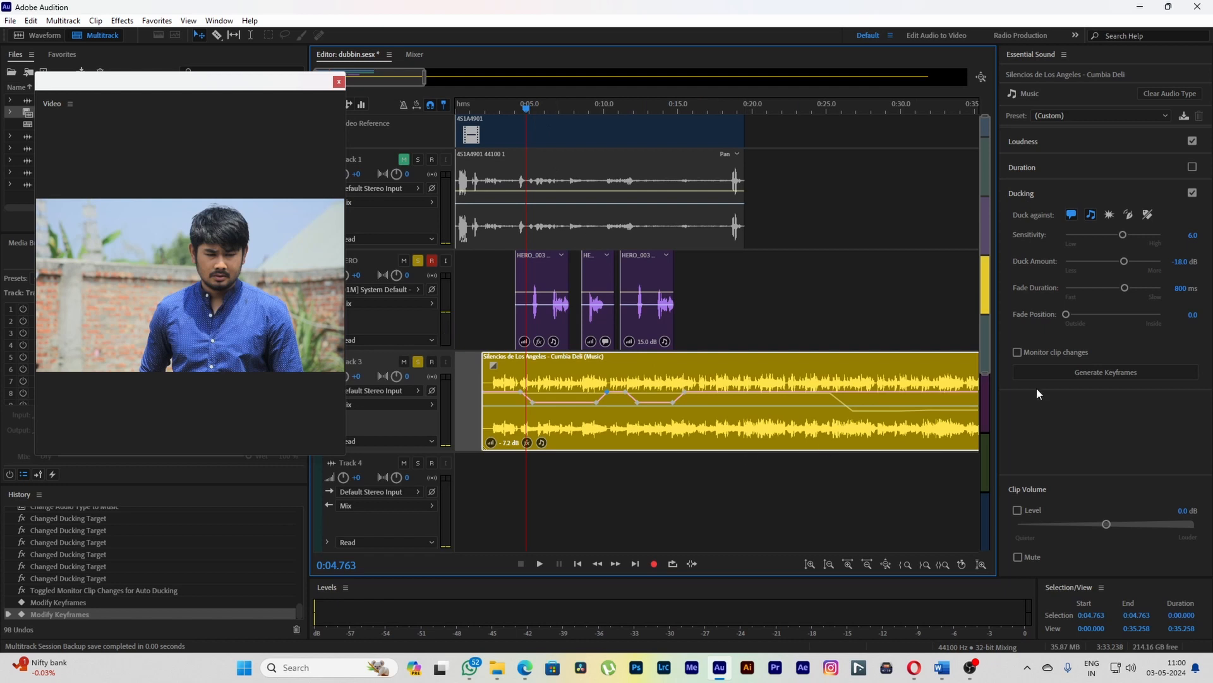
left_click(719, 309)
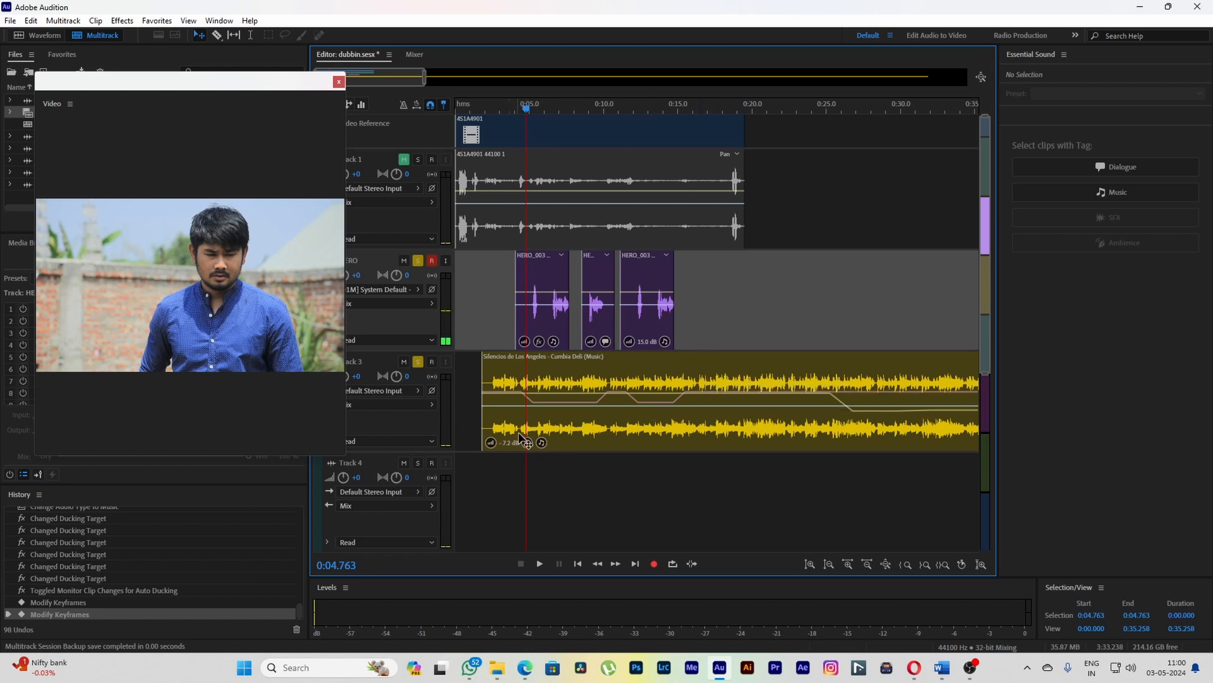
key("space")
key("space")
- Reset the Silencios de Los Angeles clip's ducking by disabling and re-enabling it, then toggle its targets, ending with Dialogue and Music enabled
left_click(577, 378)
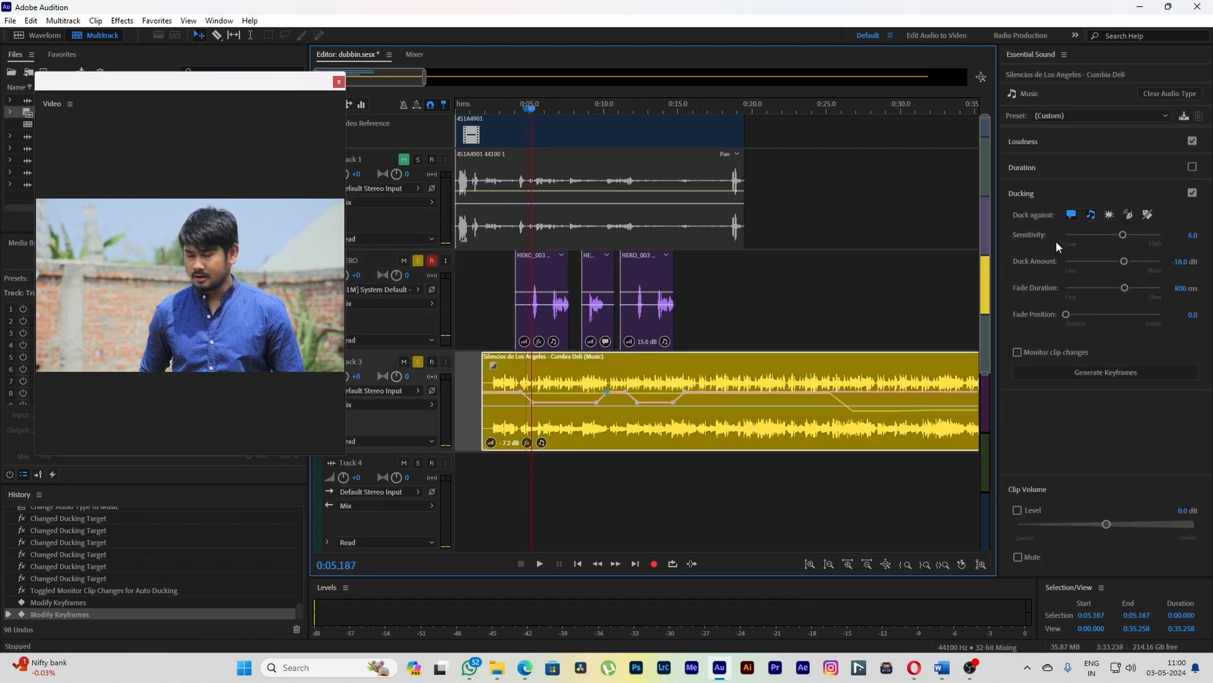
left_click(1193, 193)
left_click(1193, 193)
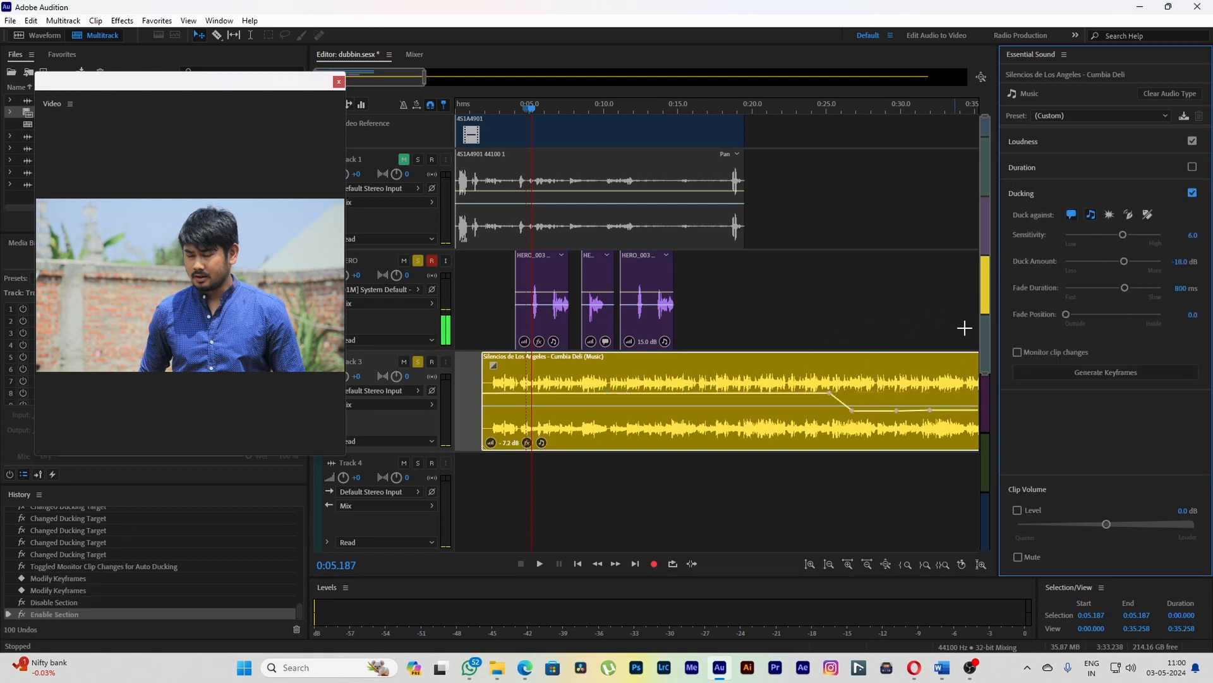
left_click(1074, 217)
left_click(1091, 217)
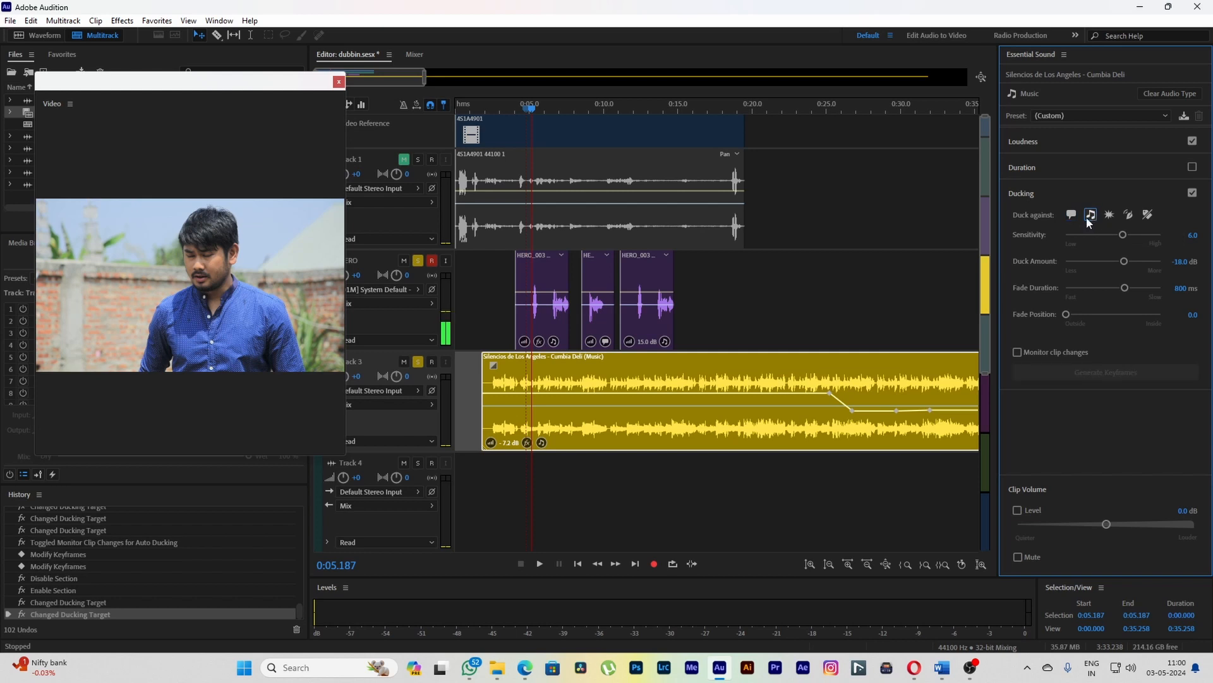
left_click(1073, 217)
left_click(733, 380)
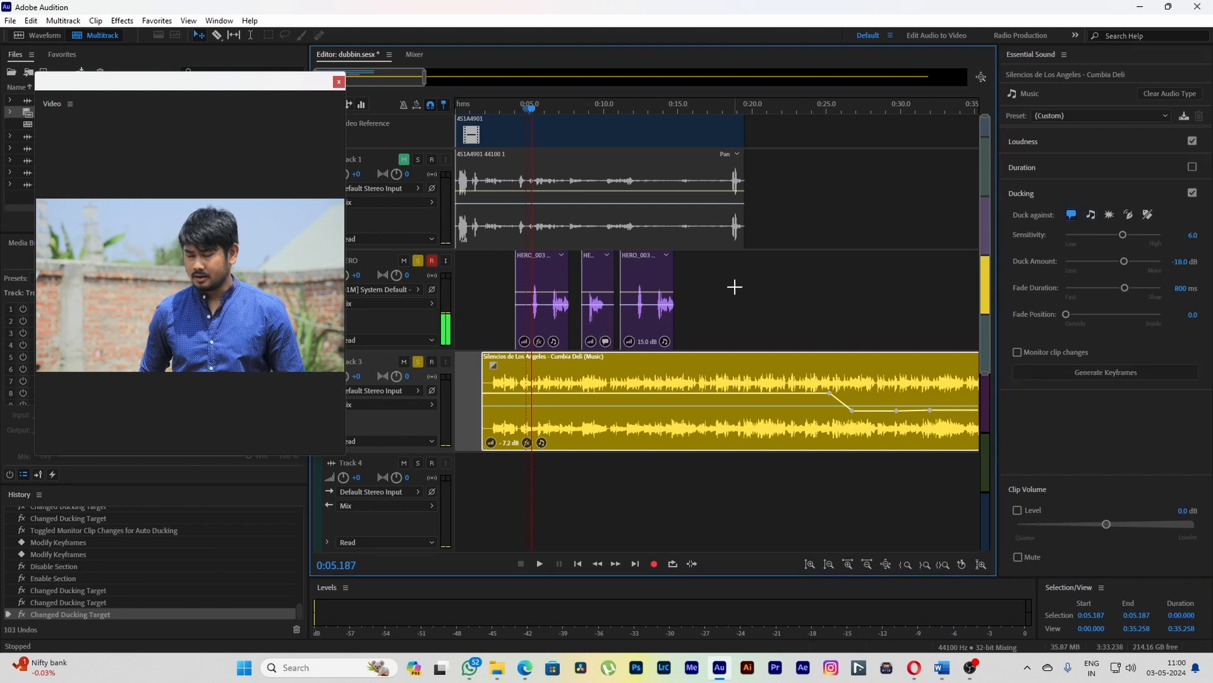
left_click(1091, 215)
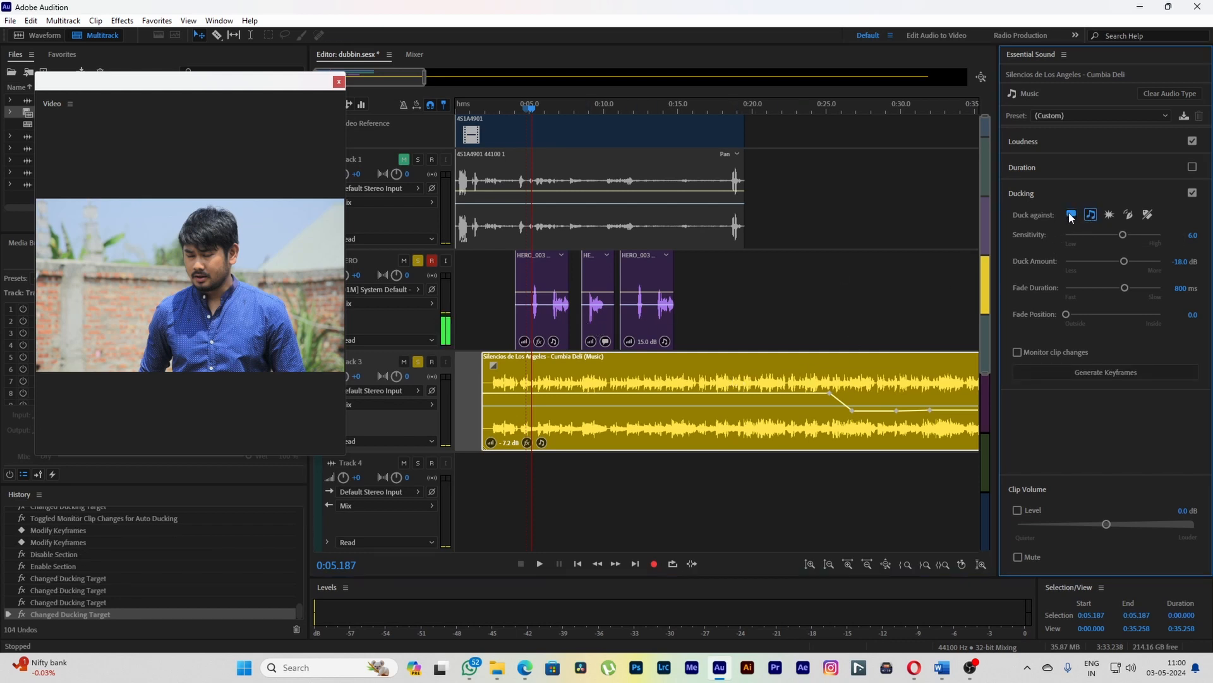
- Toggle Monitor clip changes on the music clip to compare, leaving it enabled, and briefly play back the ducked mix
left_click(1017, 352)
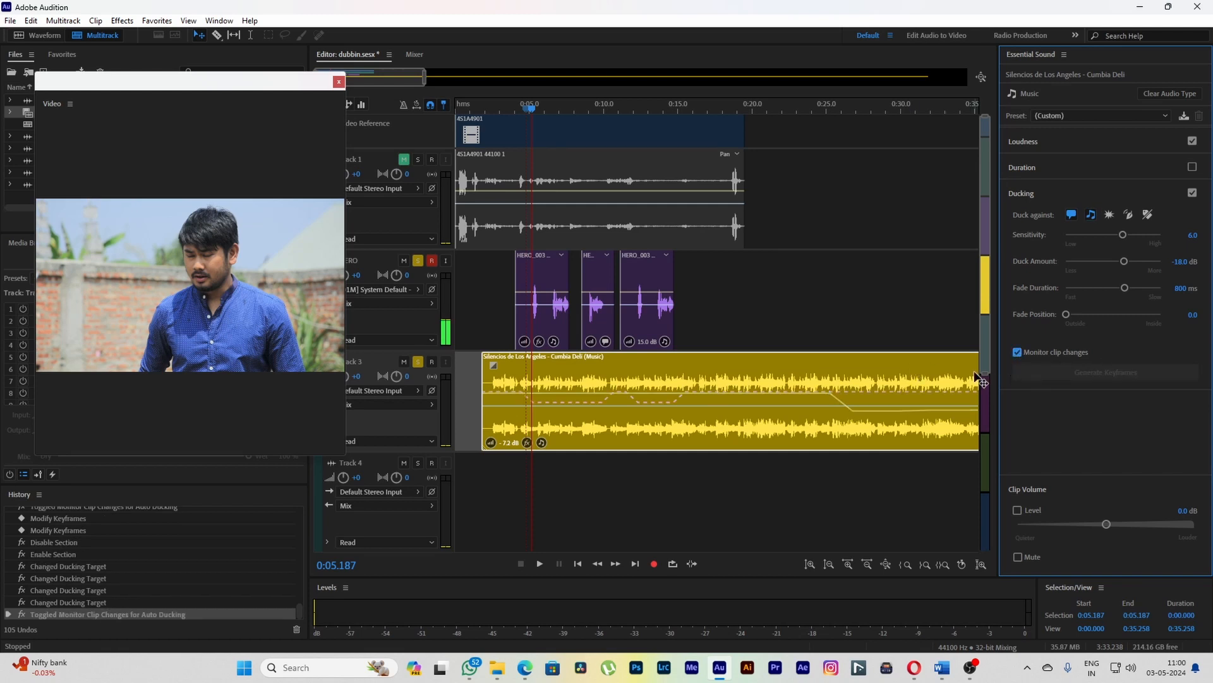
left_click(1017, 348)
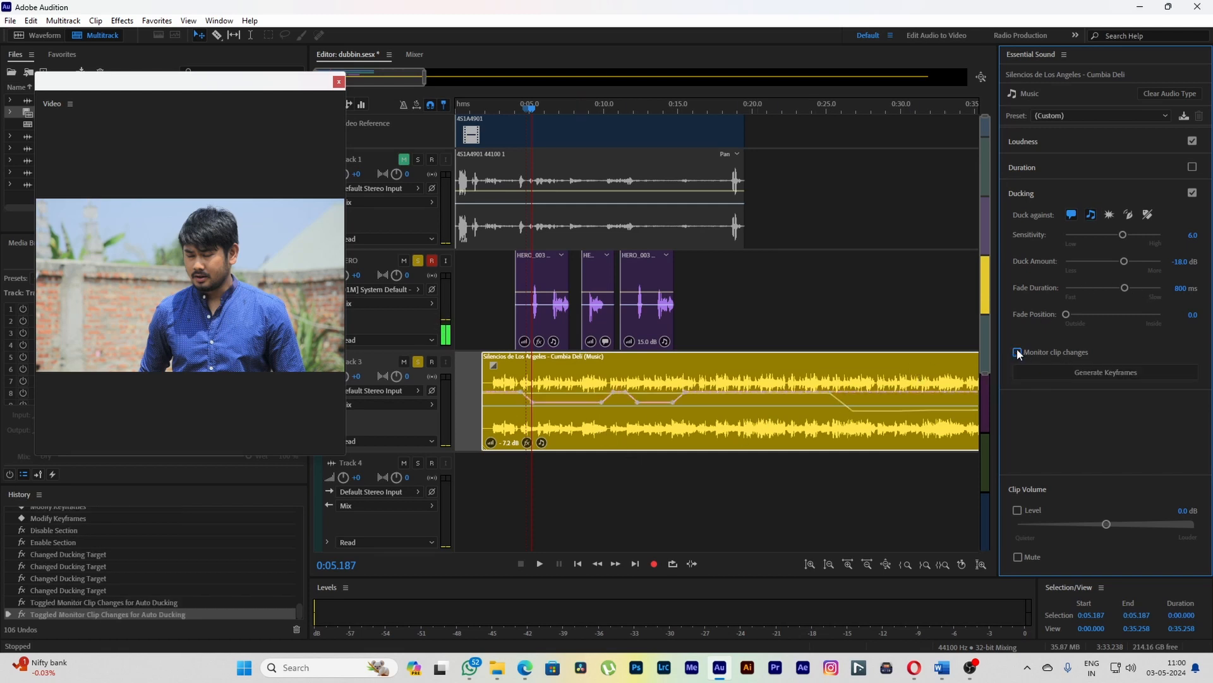
left_click(1018, 348)
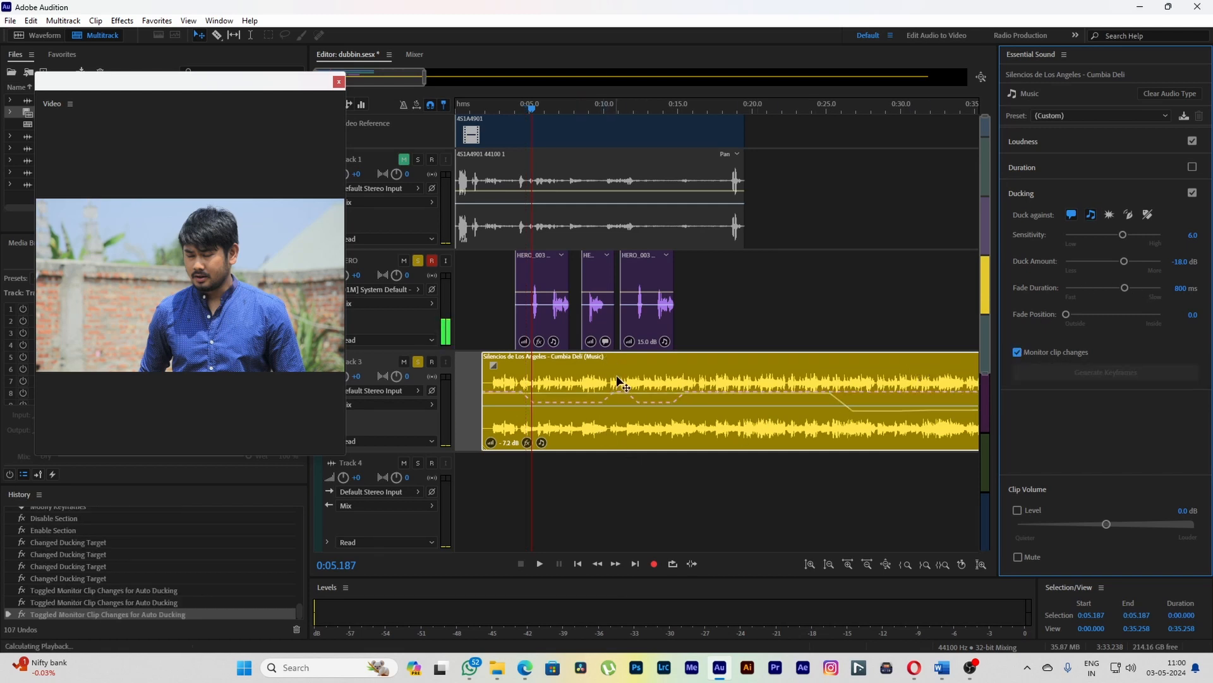
key("space")
key("space")
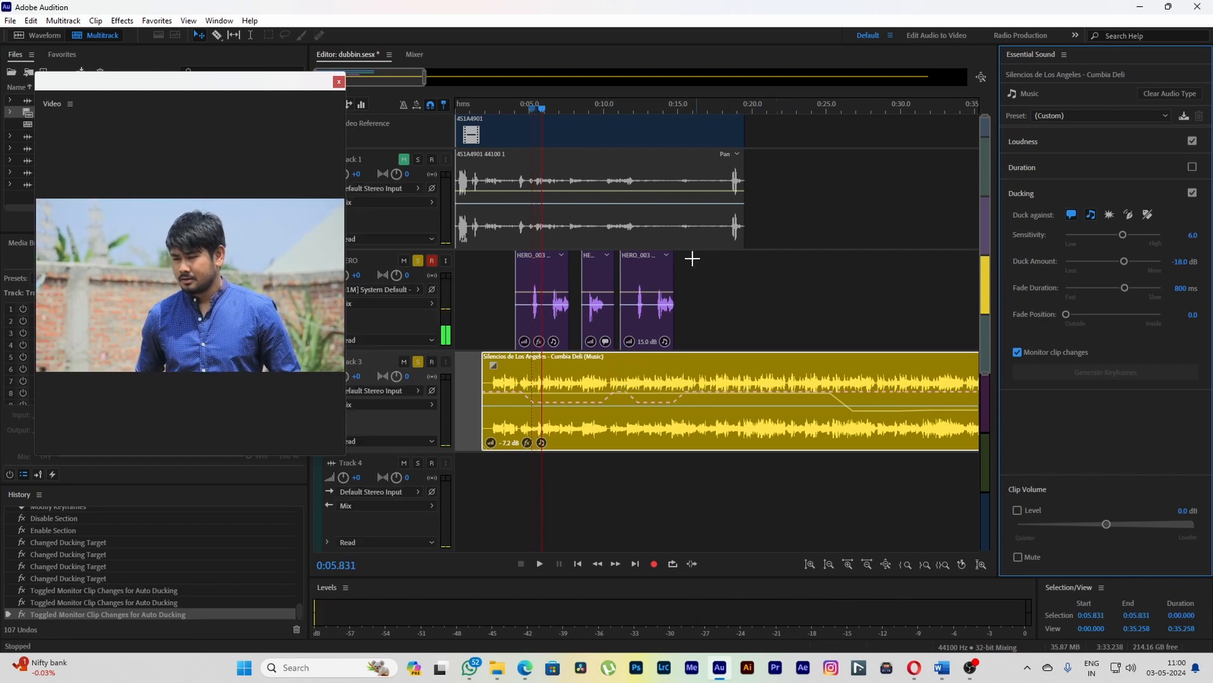
- Open the multitrack mixdown export settings for the entire session, review the available audio formats, and cancel the export
left_click(10, 20)
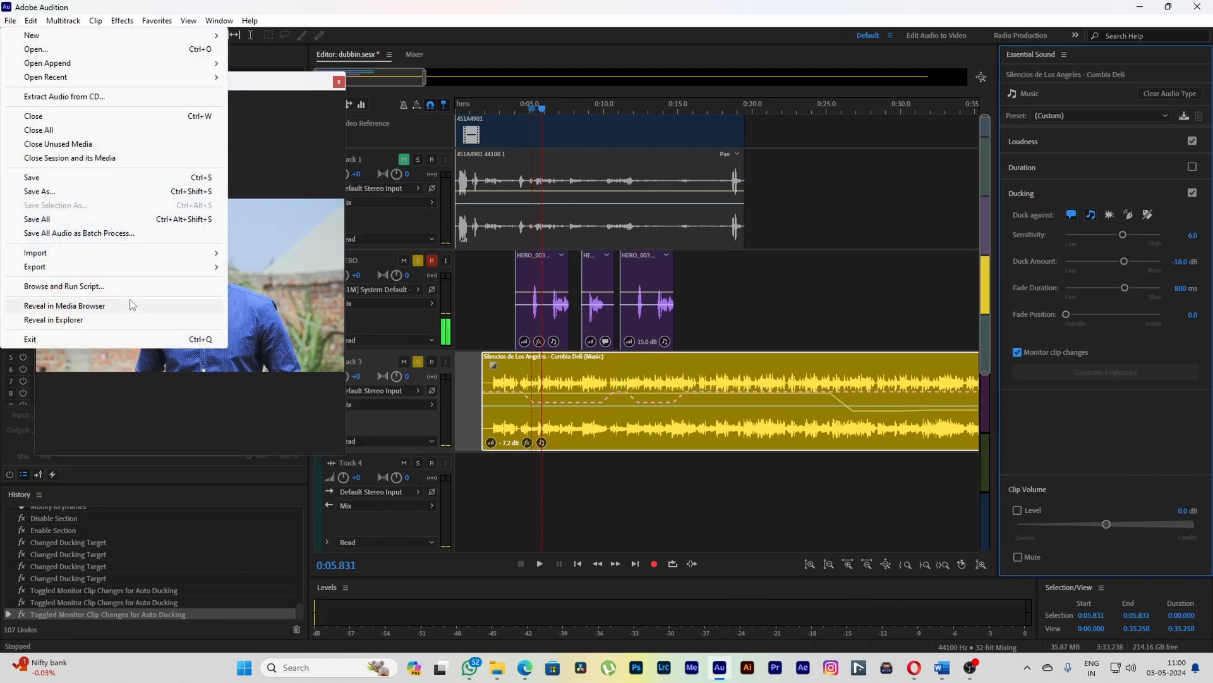
mouse_move(154, 271)
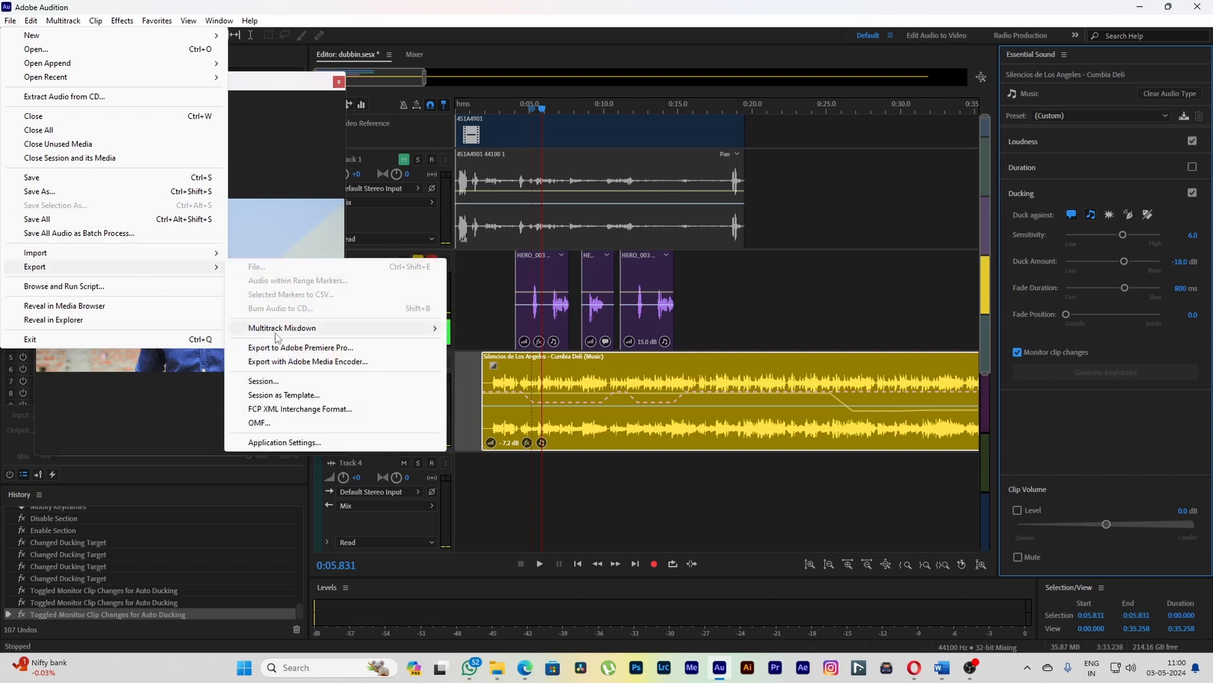
mouse_move(264, 335)
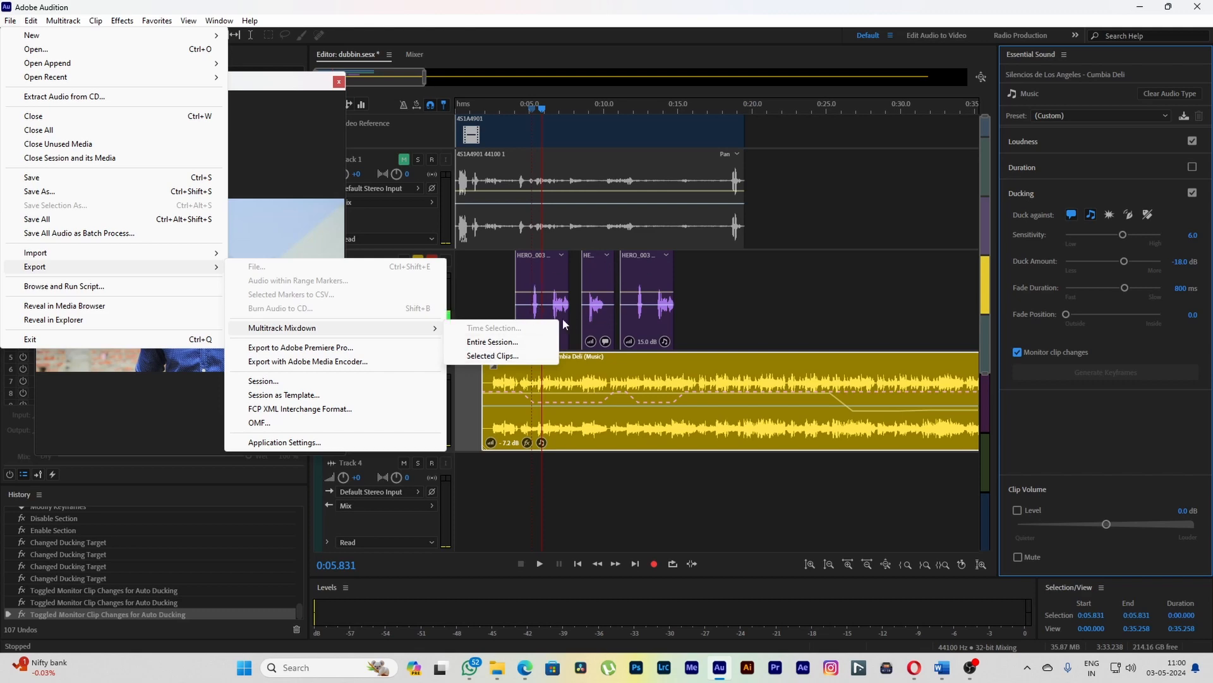
left_click(488, 343)
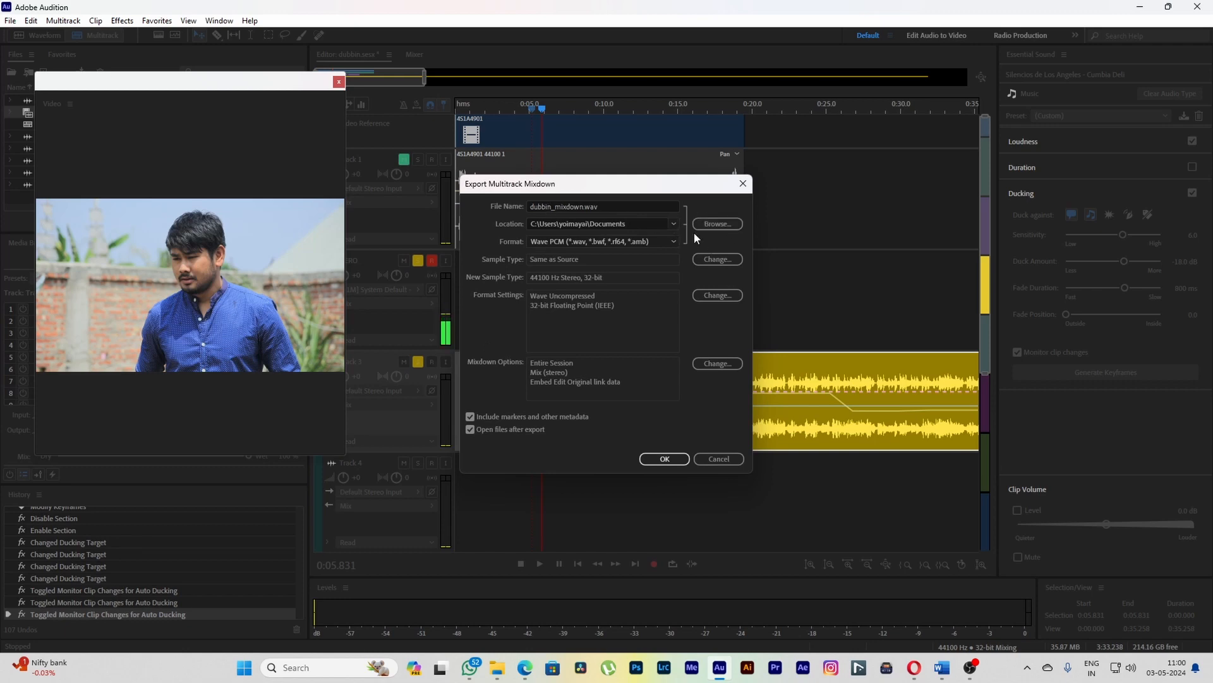
left_click(664, 241)
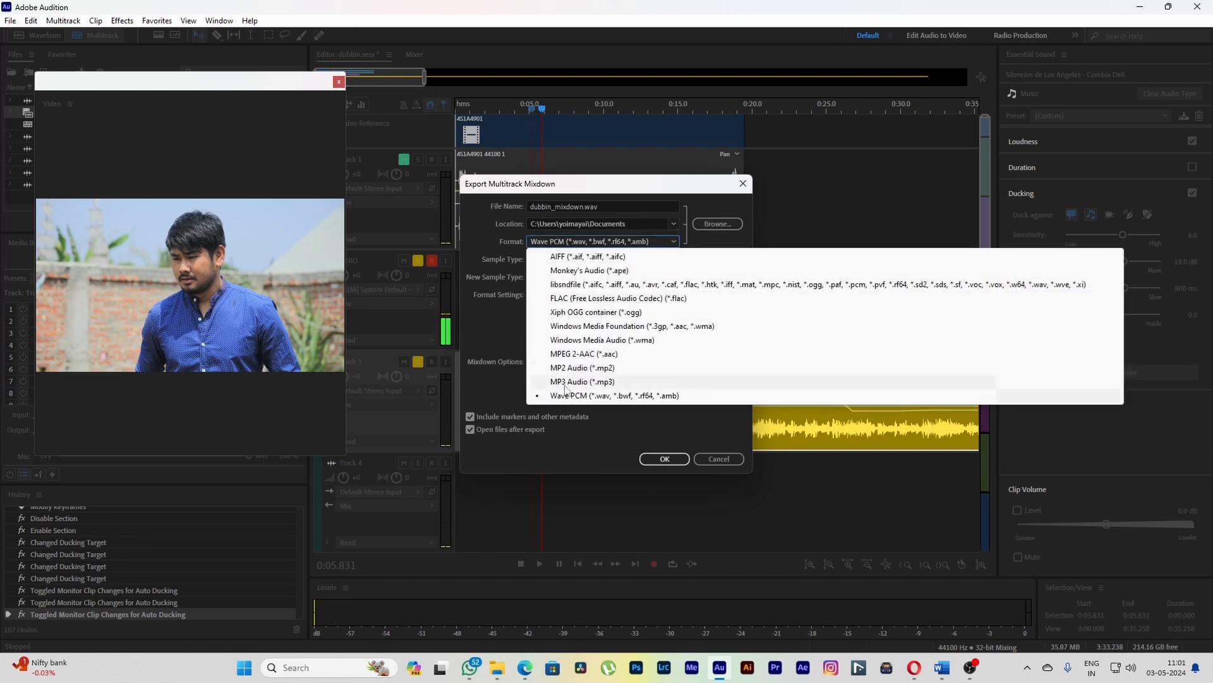
left_click(648, 187)
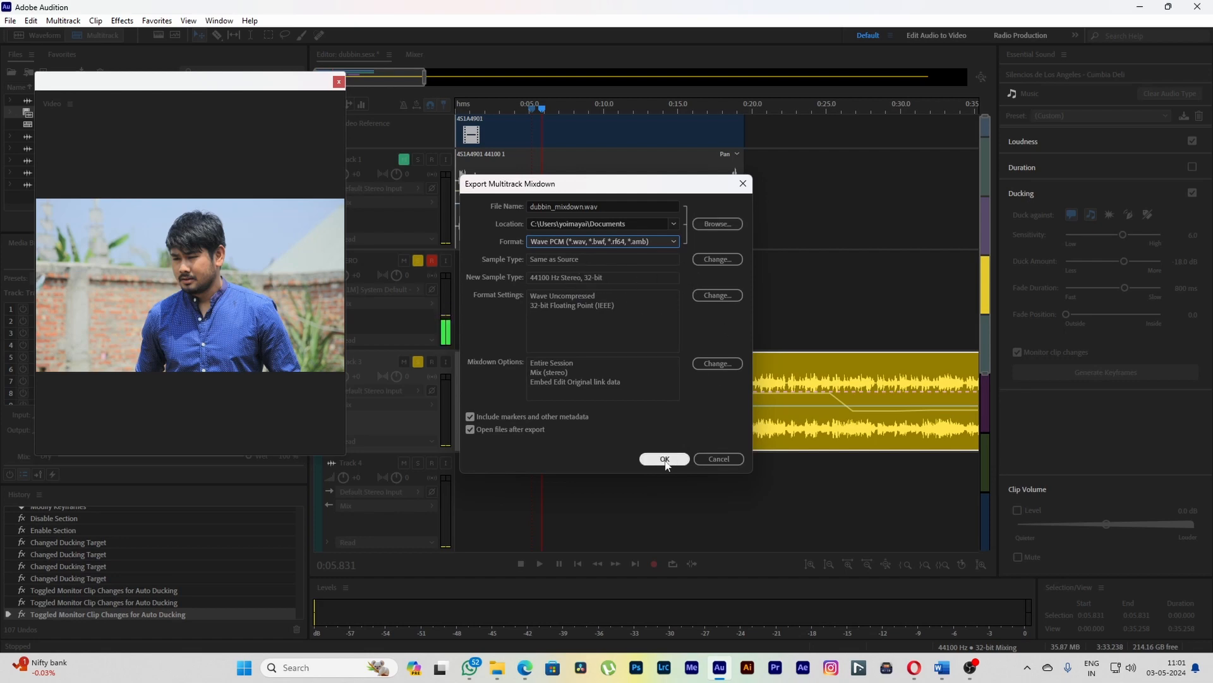
left_click(713, 461)
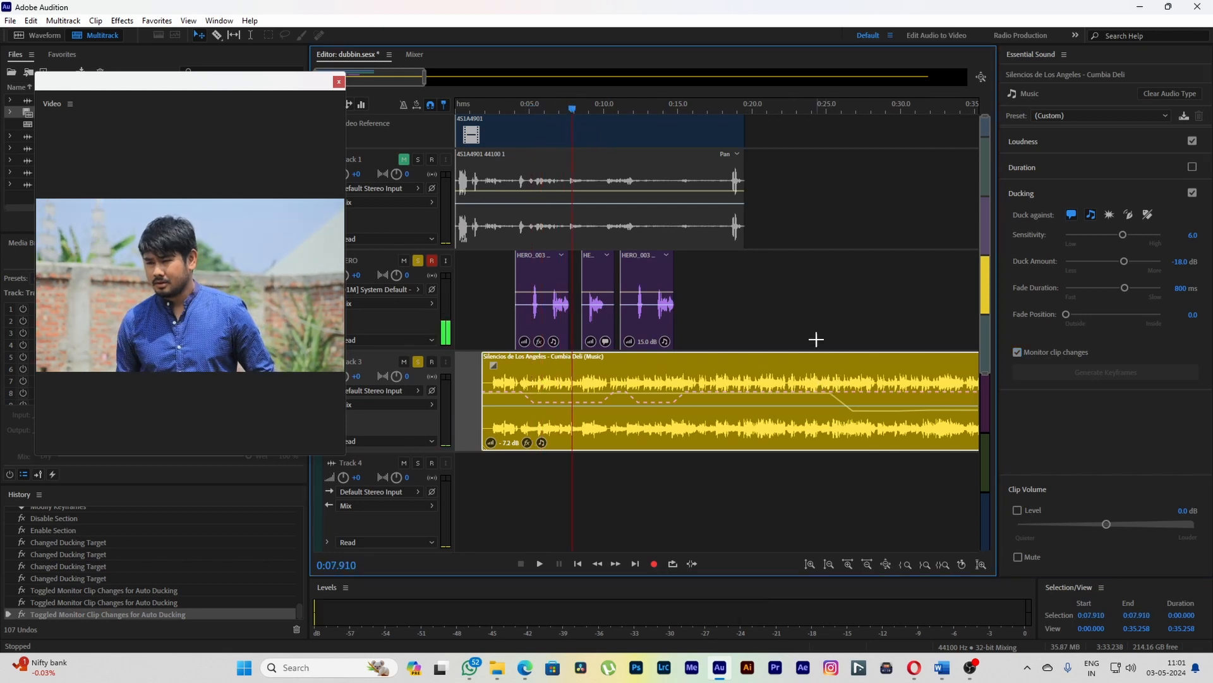
- Clear the music clip's audio type, try tagging it as Ambience, and clear the type again
scroll(704, 328, "down", 1)
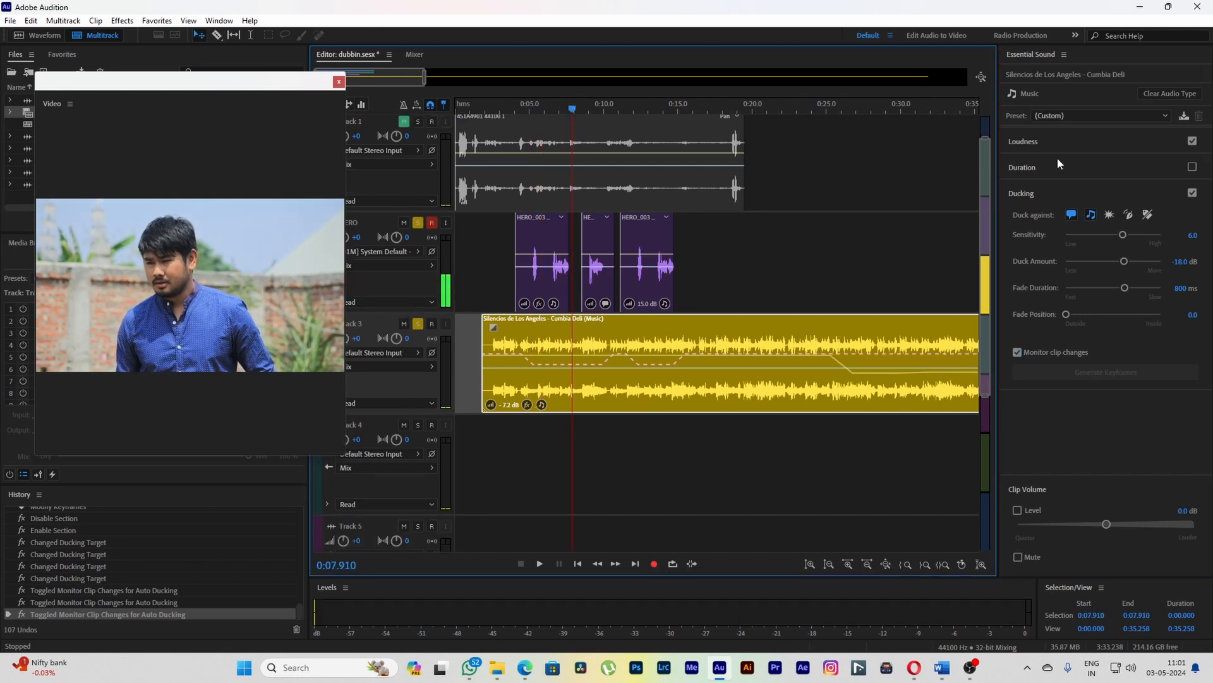
left_click(1170, 93)
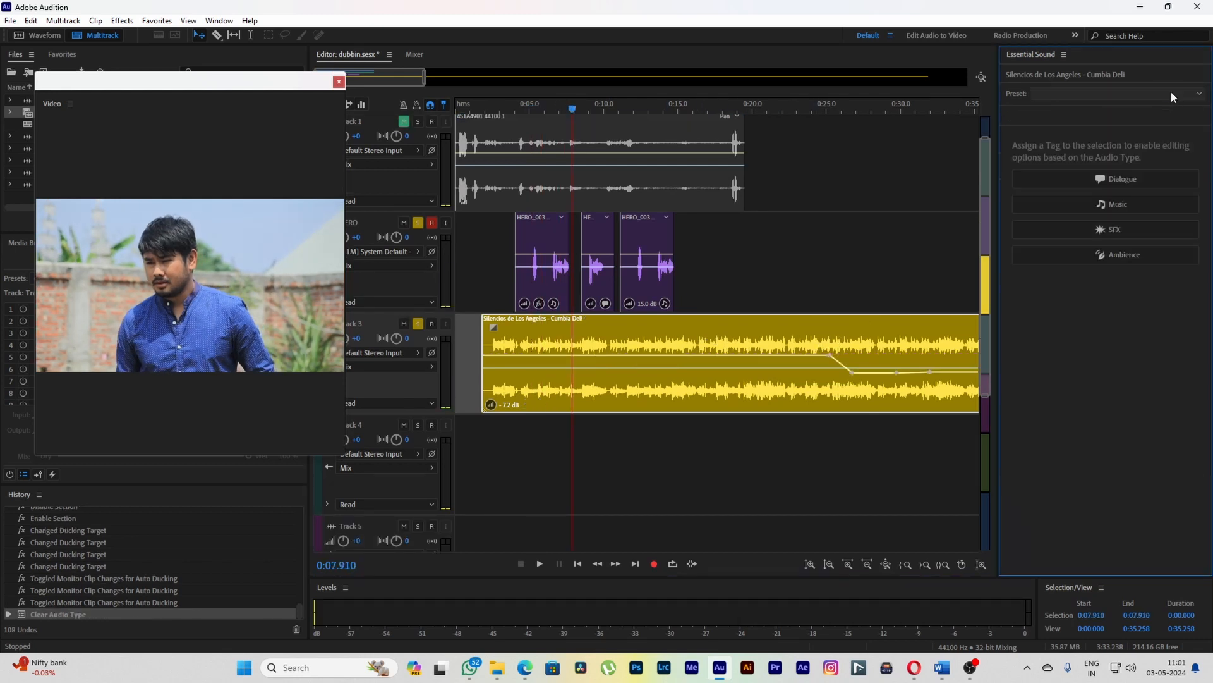
left_click(1140, 248)
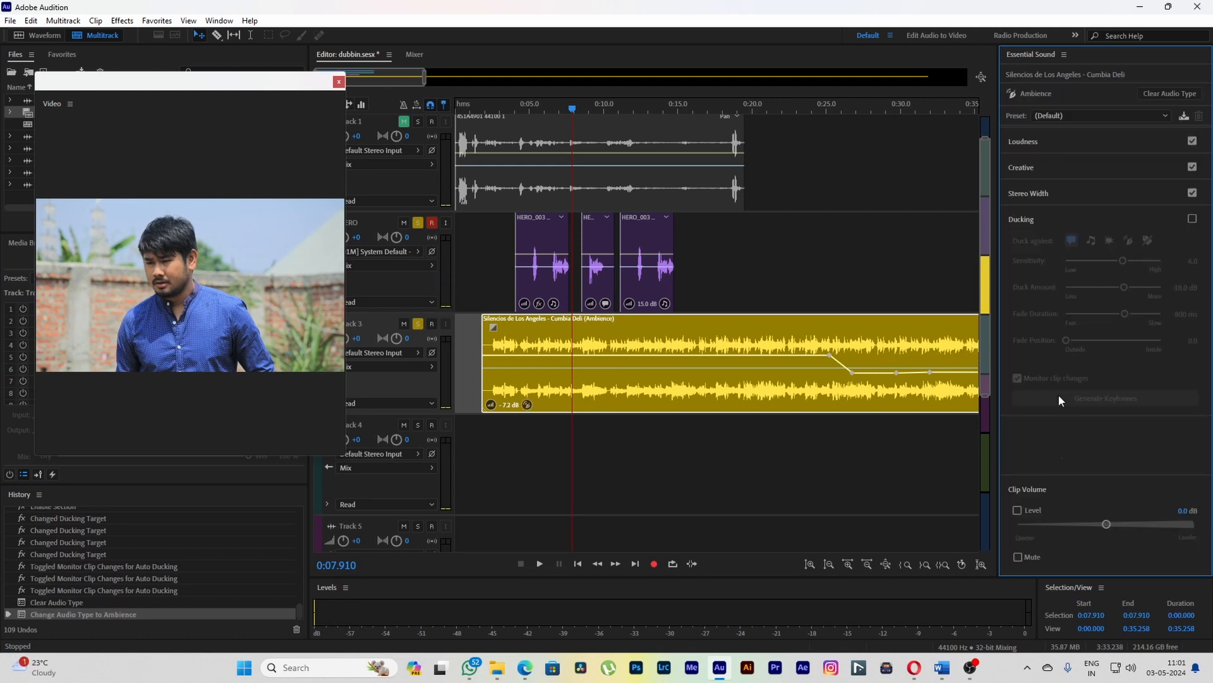
left_click(1164, 96)
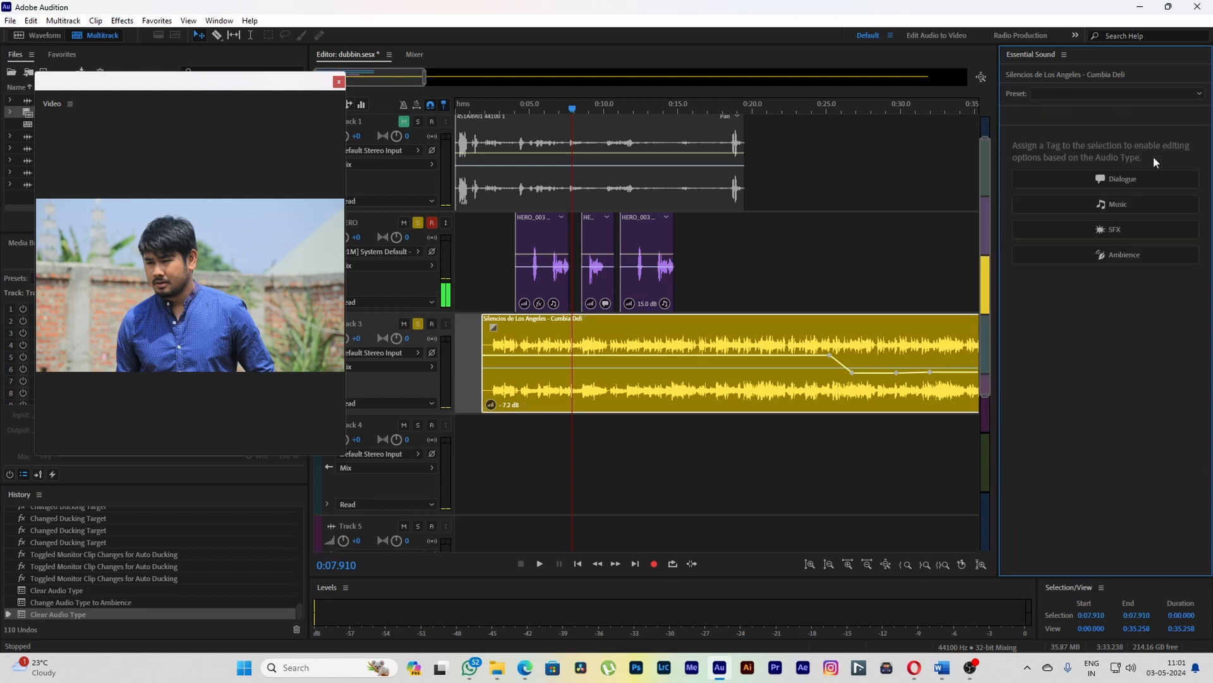
left_click(700, 384)
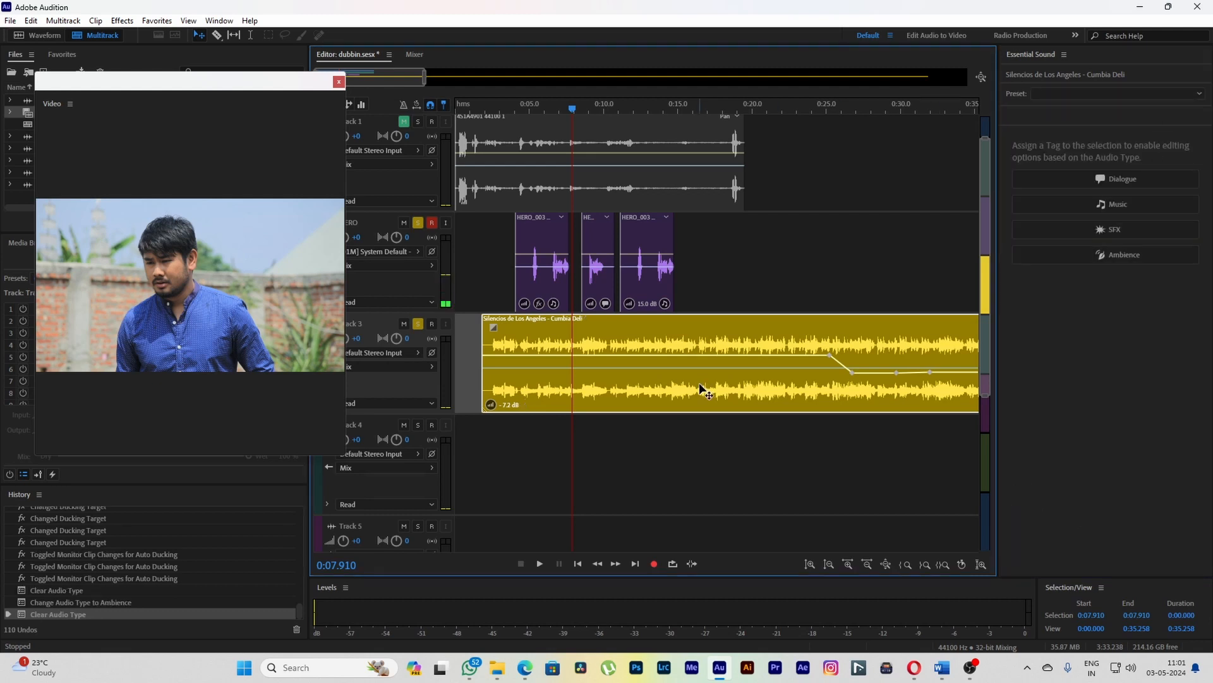